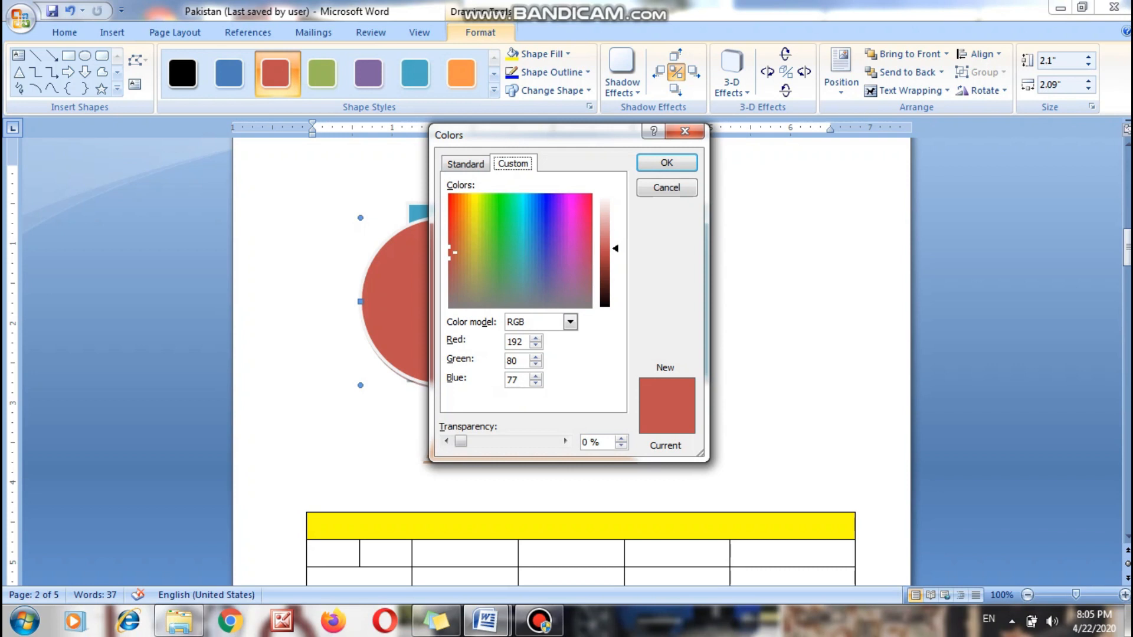
Step: Fill the circle with a light periwinkle-blue shade from the standard colours
left_click(465, 164)
left_click(538, 271)
left_click(554, 232)
left_click(548, 242)
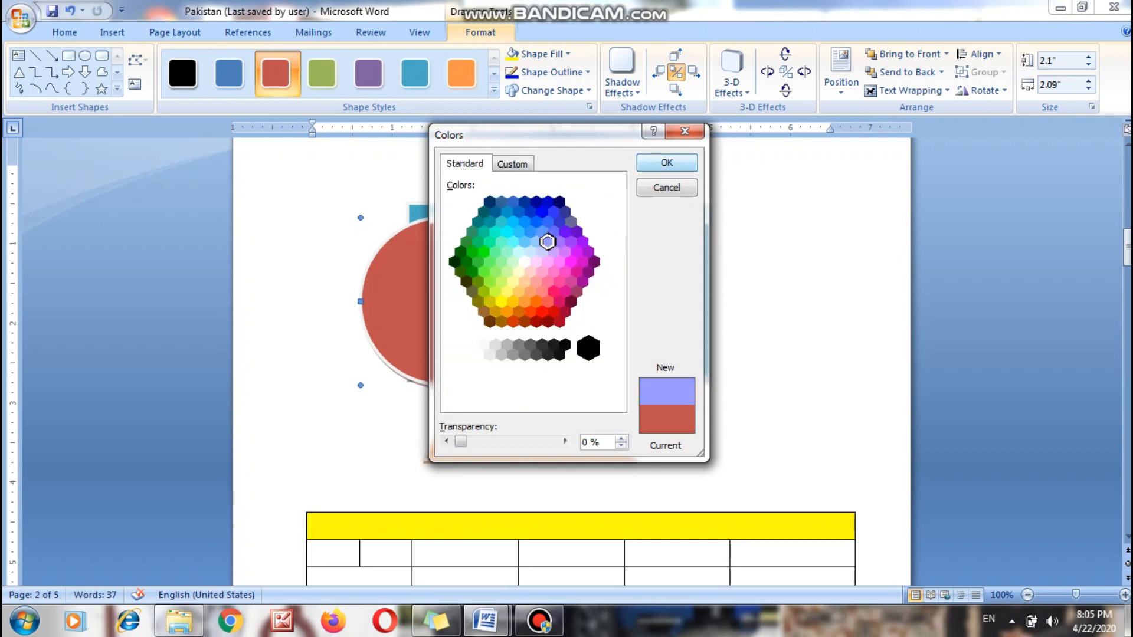
left_click(666, 162)
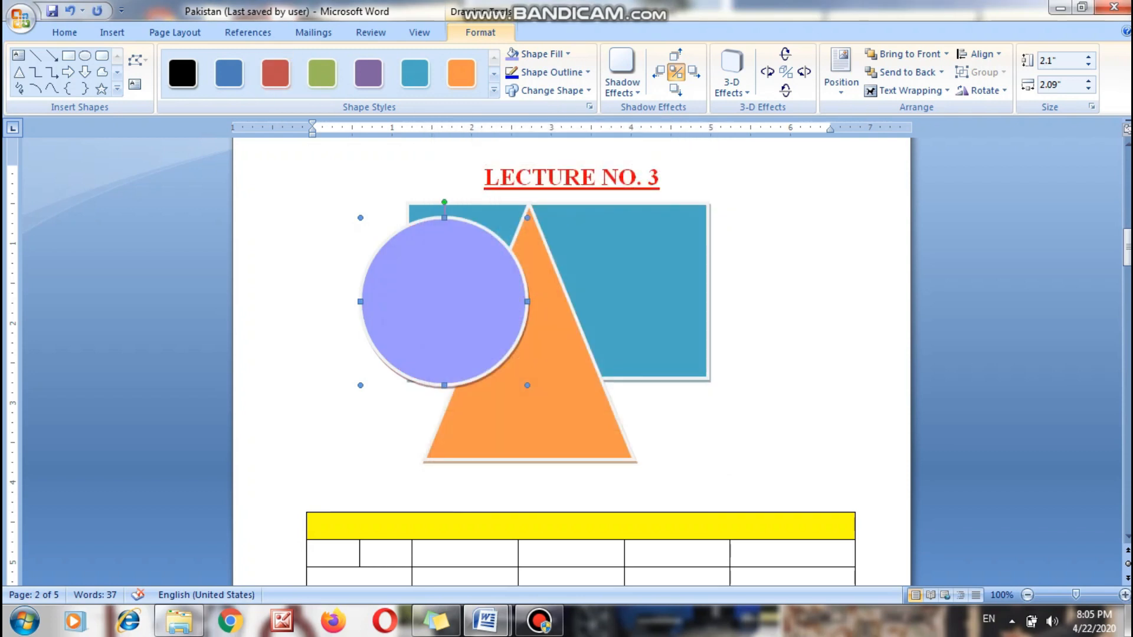
Step: Move the teal rectangle and the orange triangle to the right, clear of the circle
left_click(643, 283)
left_click_drag(703, 289, 802, 290)
left_click(548, 365)
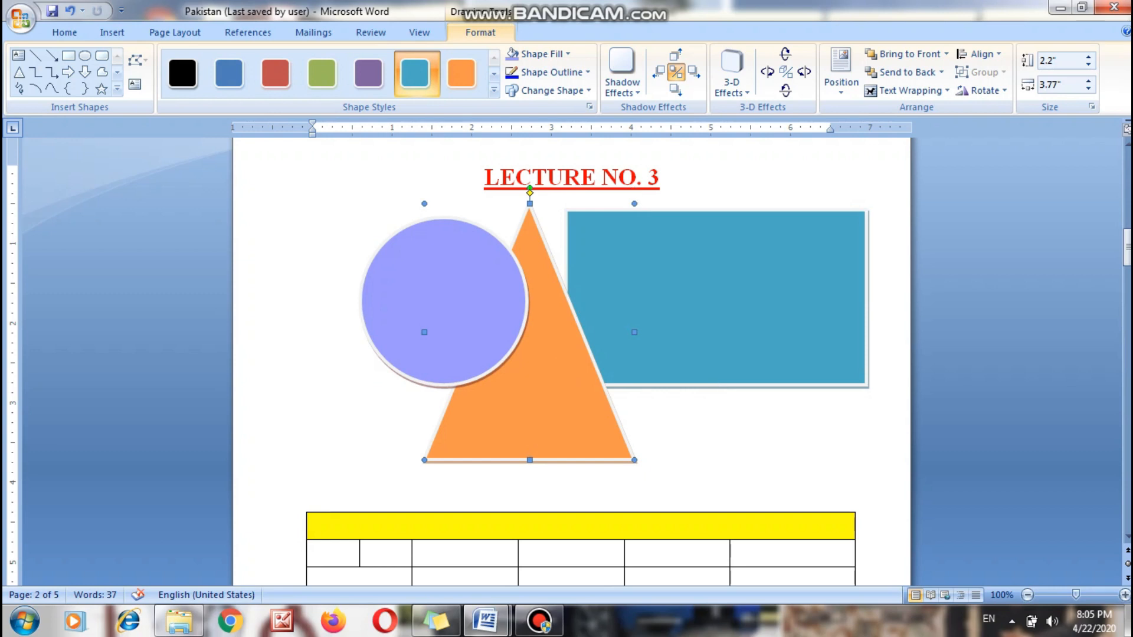
left_click_drag(549, 366, 738, 337)
Step: Enlarge the circle to about 3.12" high by 3.02" wide and shift it slightly upward
left_click(444, 302)
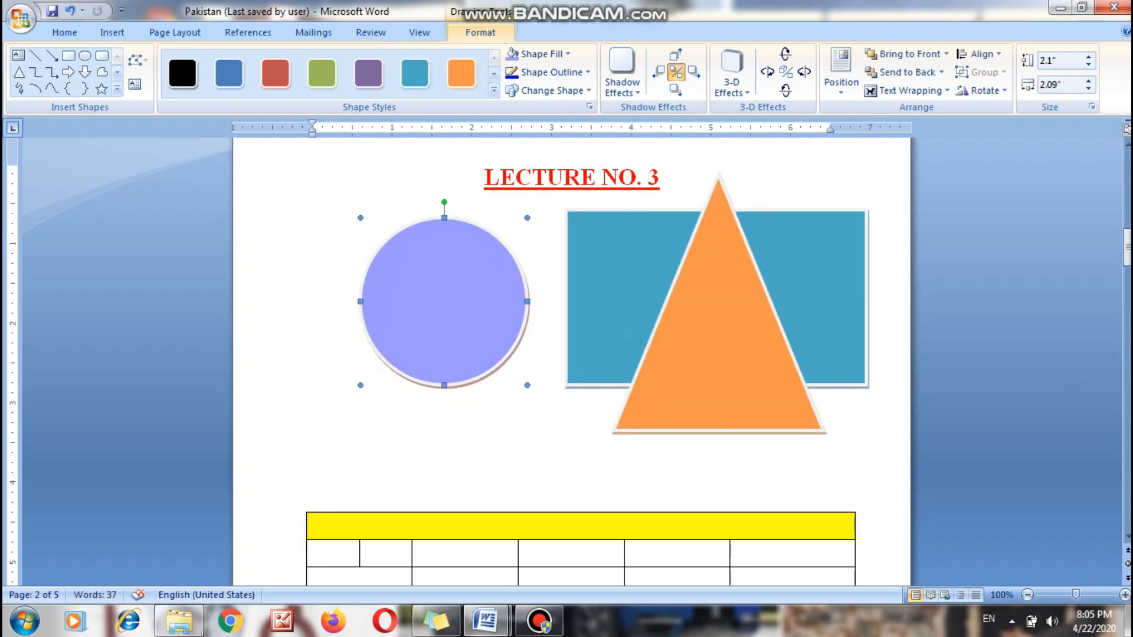
left_click_drag(360, 385, 286, 465)
left_click_drag(401, 354, 401, 332)
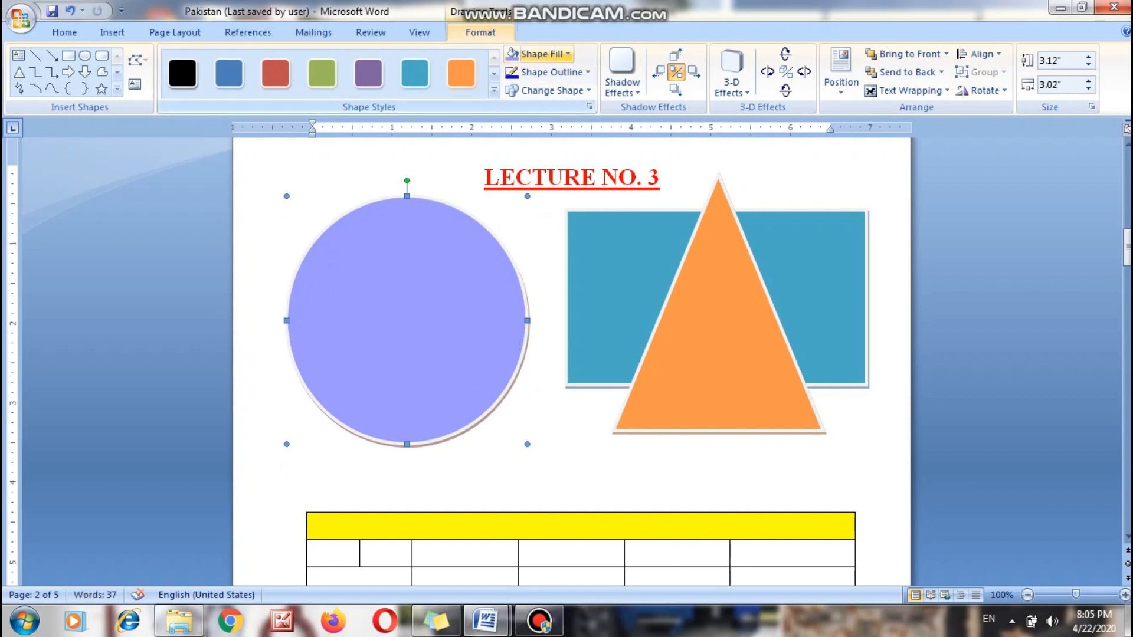
Step: Fill the circle with the portrait photo of the man holding a microphone from the Downloads folder
left_click(540, 54)
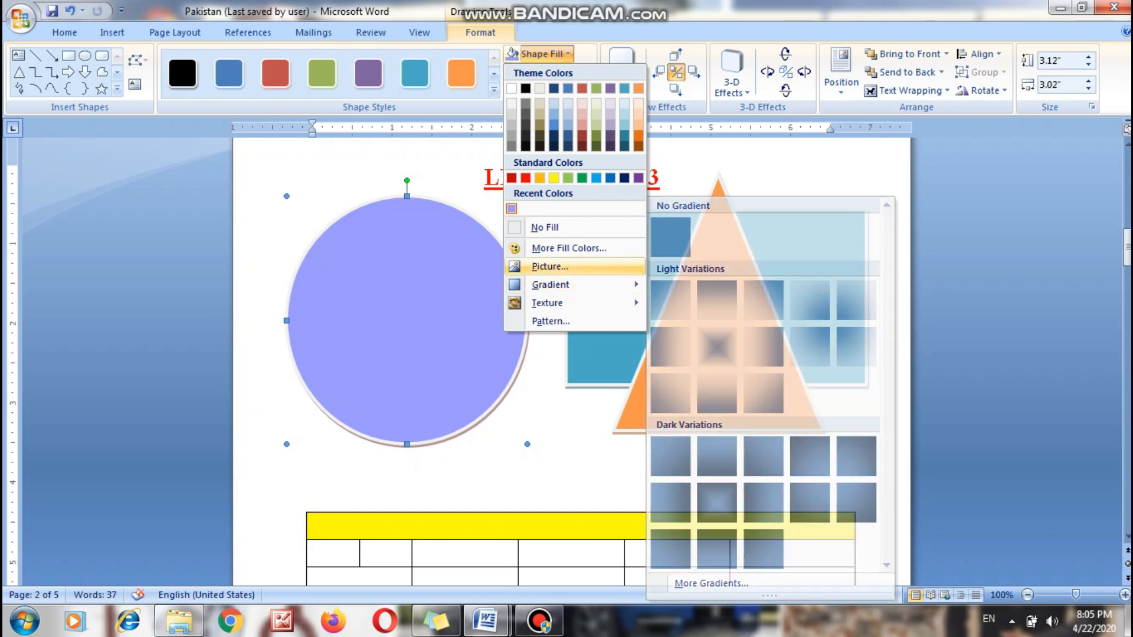
left_click(550, 266)
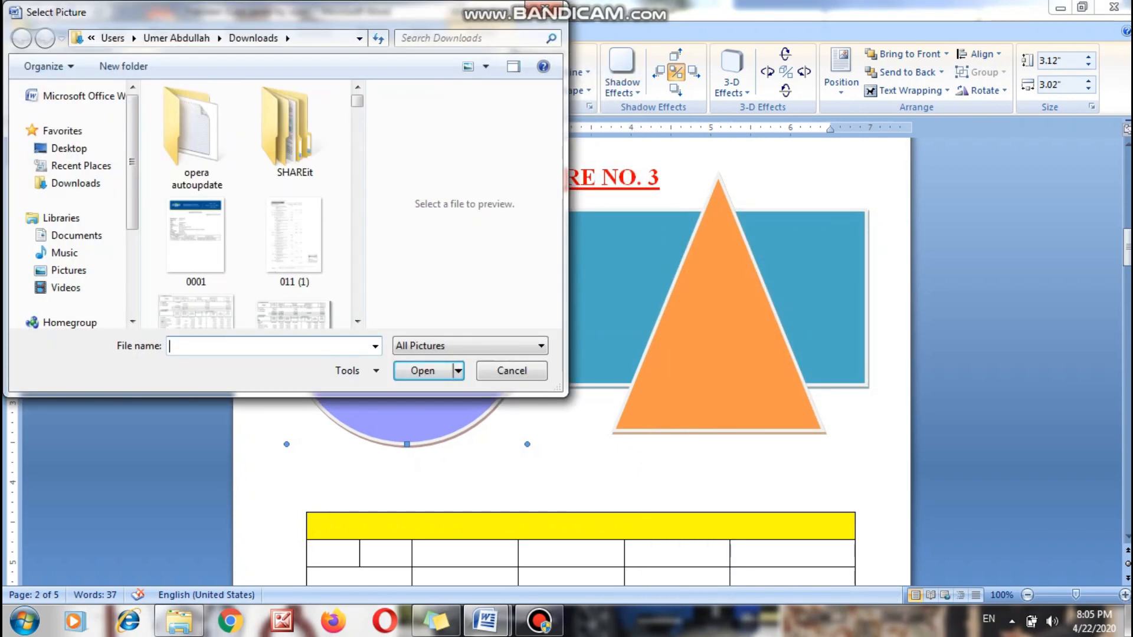
left_click(75, 183)
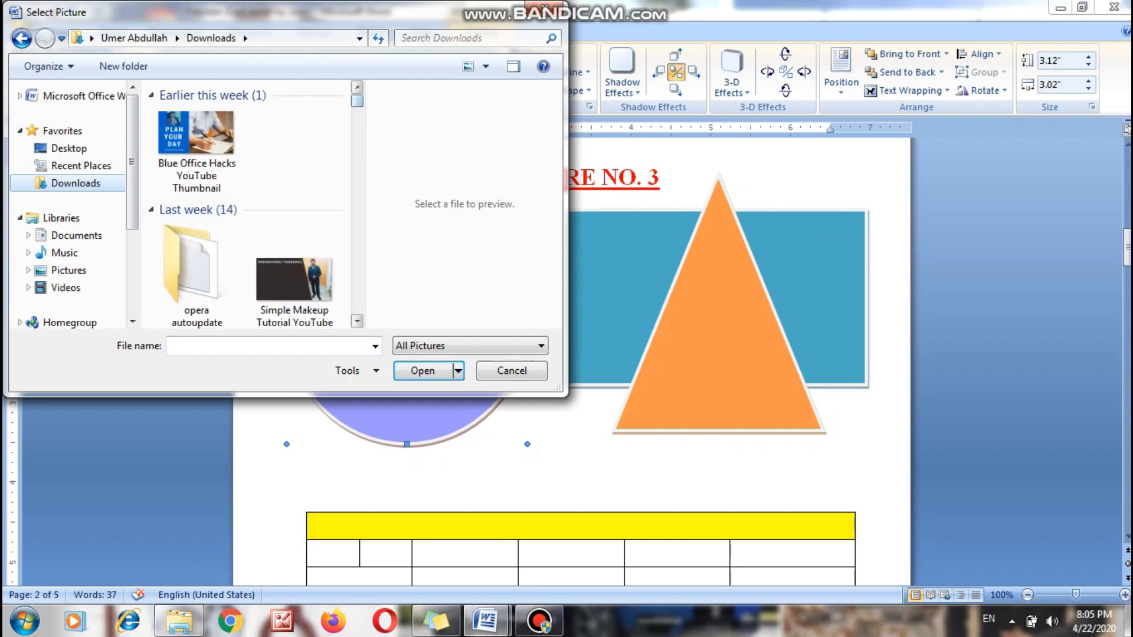
scroll(254, 204, "down", 10)
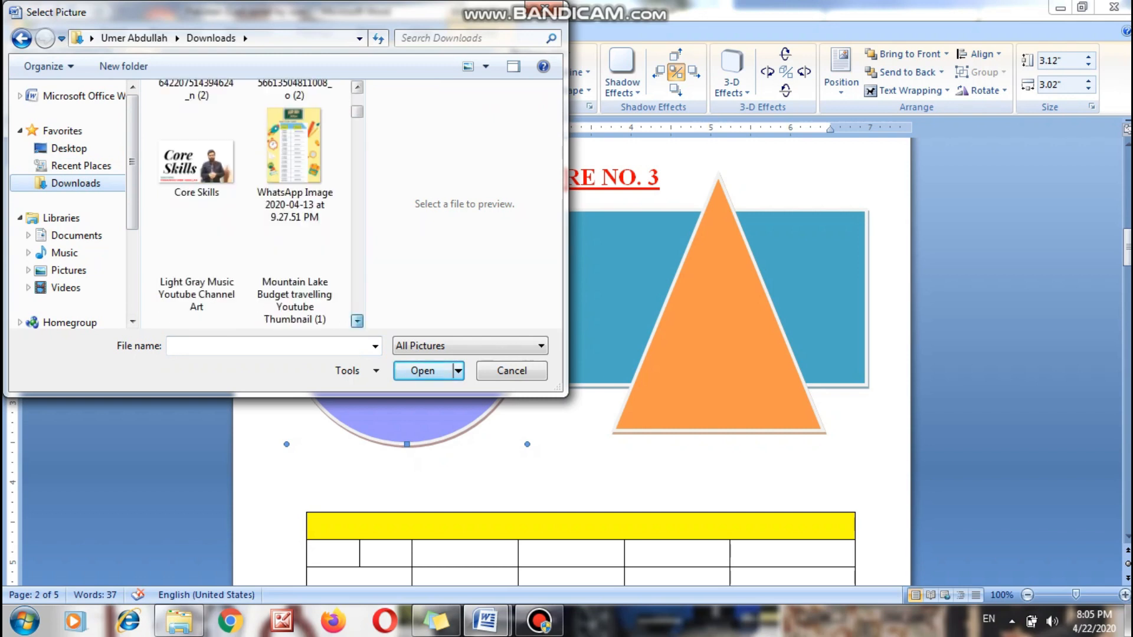
scroll(254, 203, "down", 3)
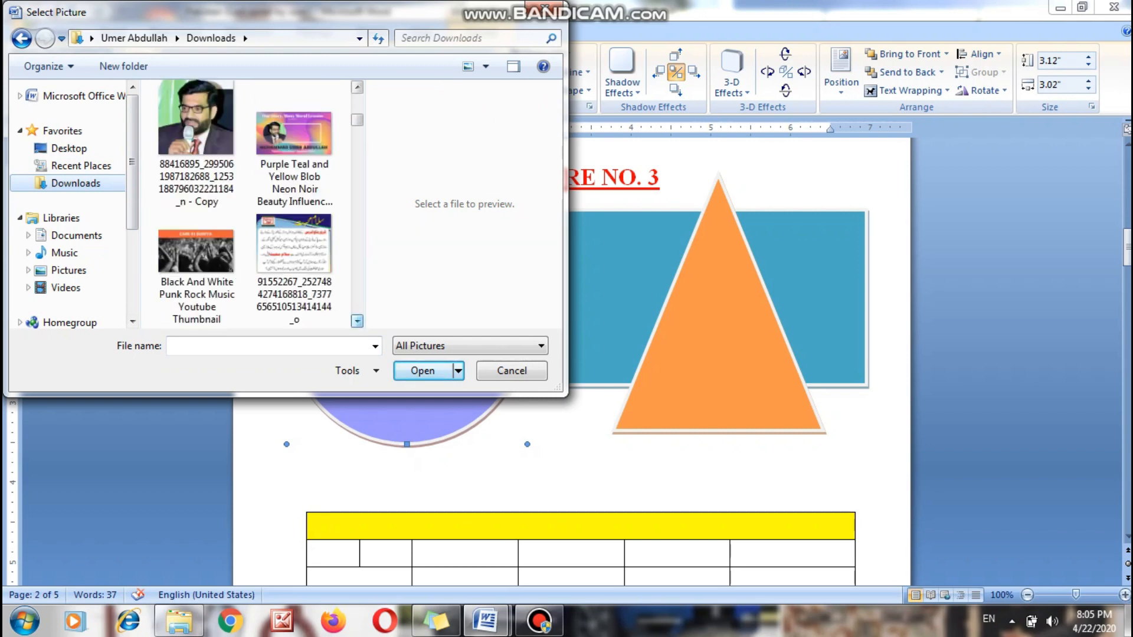
left_click(196, 139)
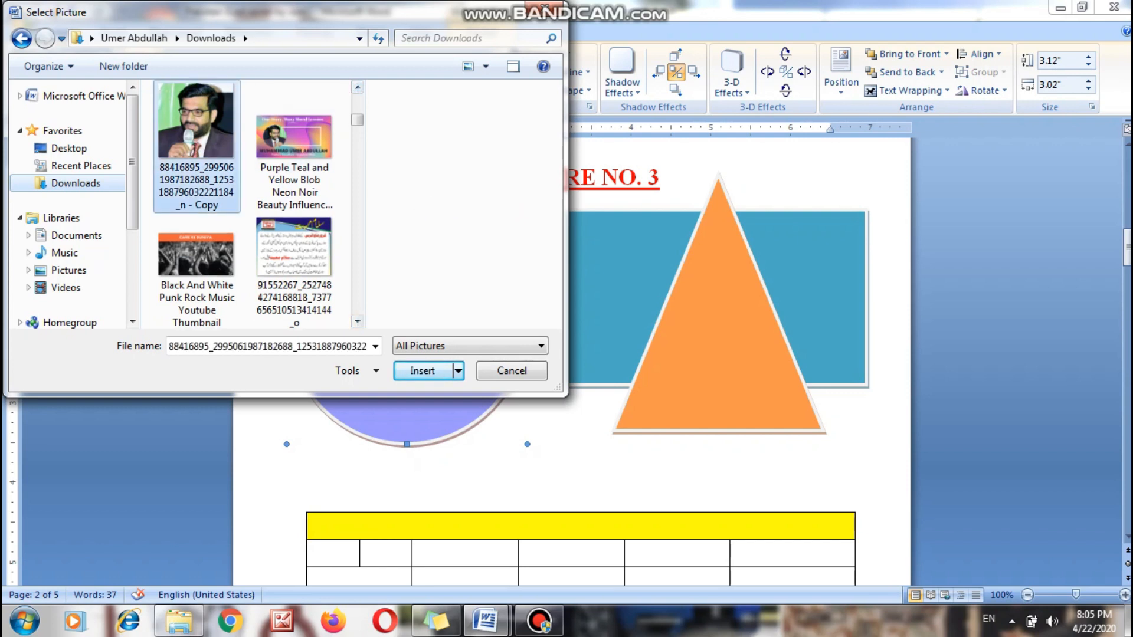
left_click(422, 371)
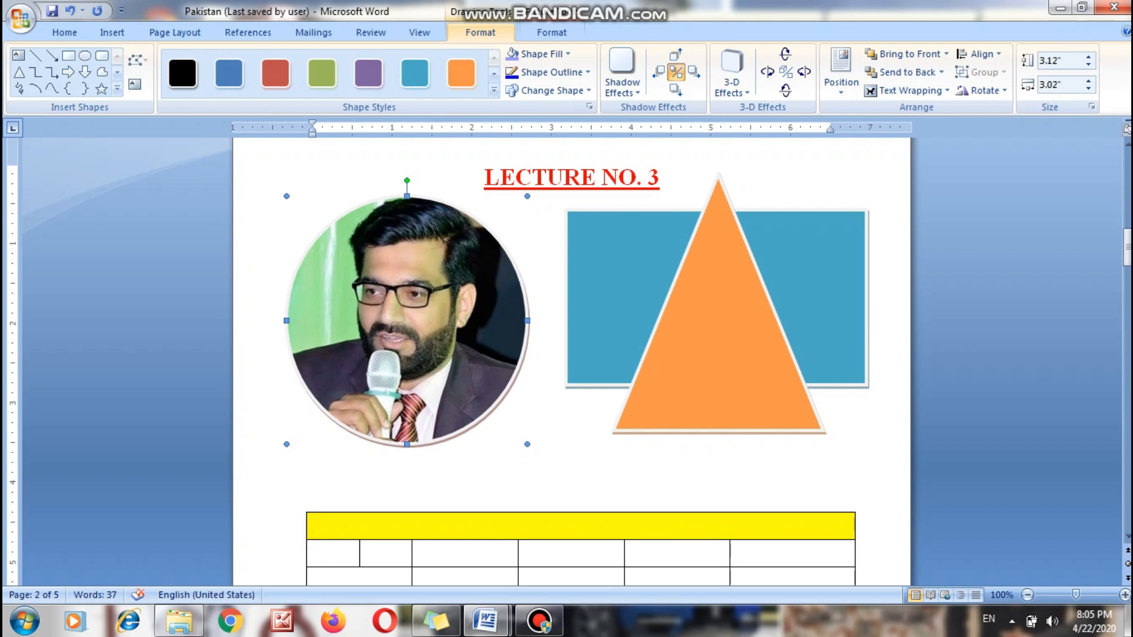
Step: Replace the circle's picture fill with the standard red colour
left_click(537, 54)
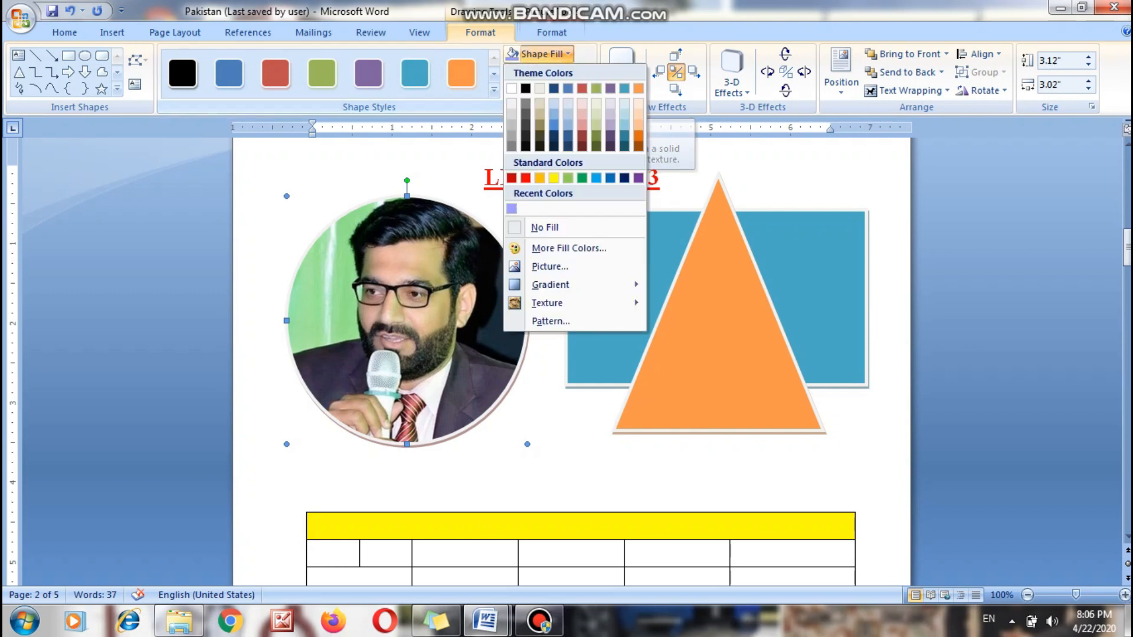
mouse_move(550, 285)
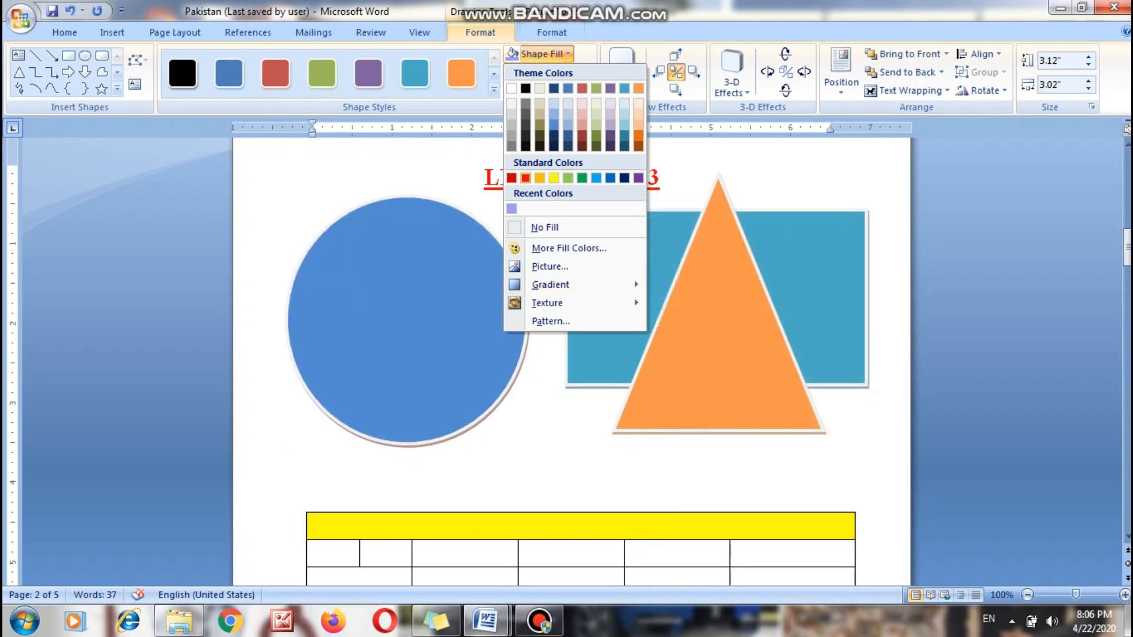
left_click(525, 177)
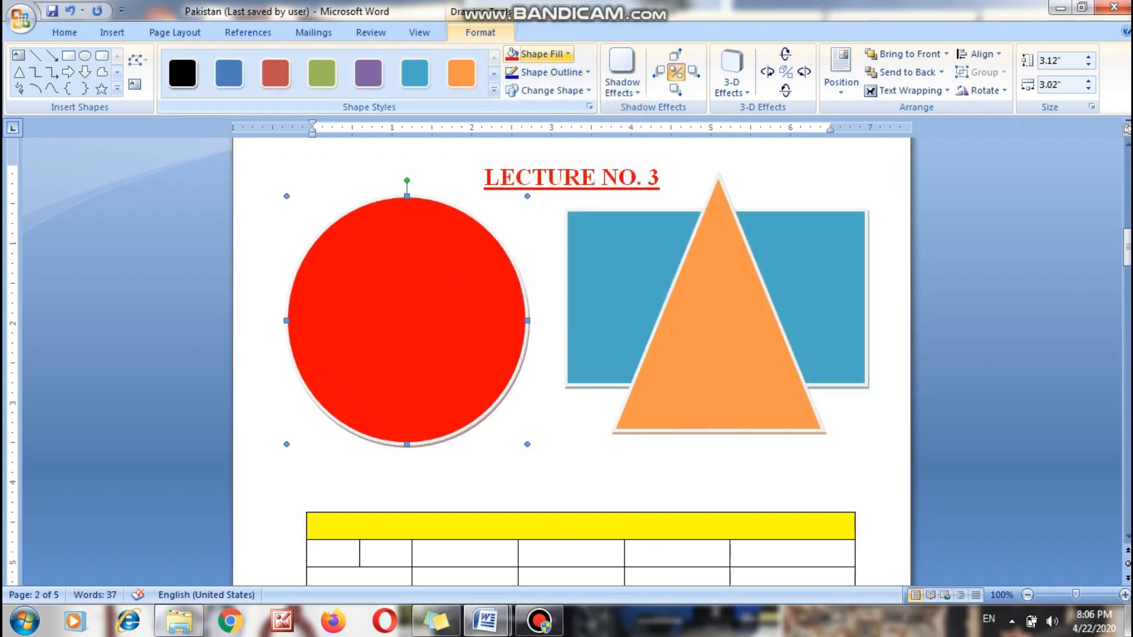
Step: Set up a two-colour gradient fill for the circle with yellow as the second colour
left_click(542, 54)
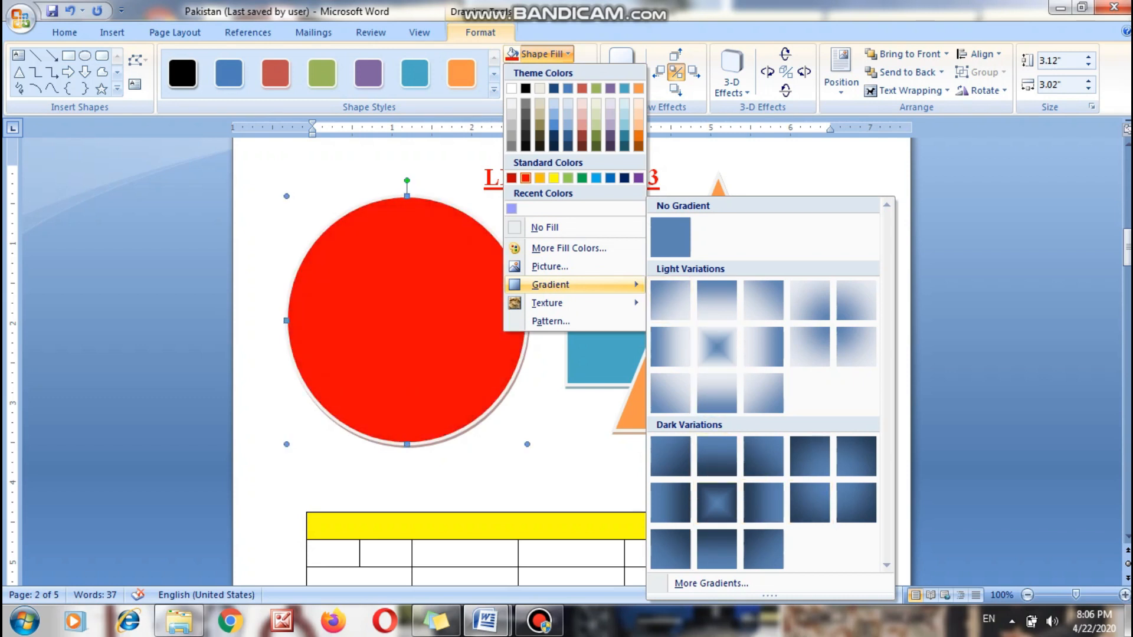
left_click(711, 583)
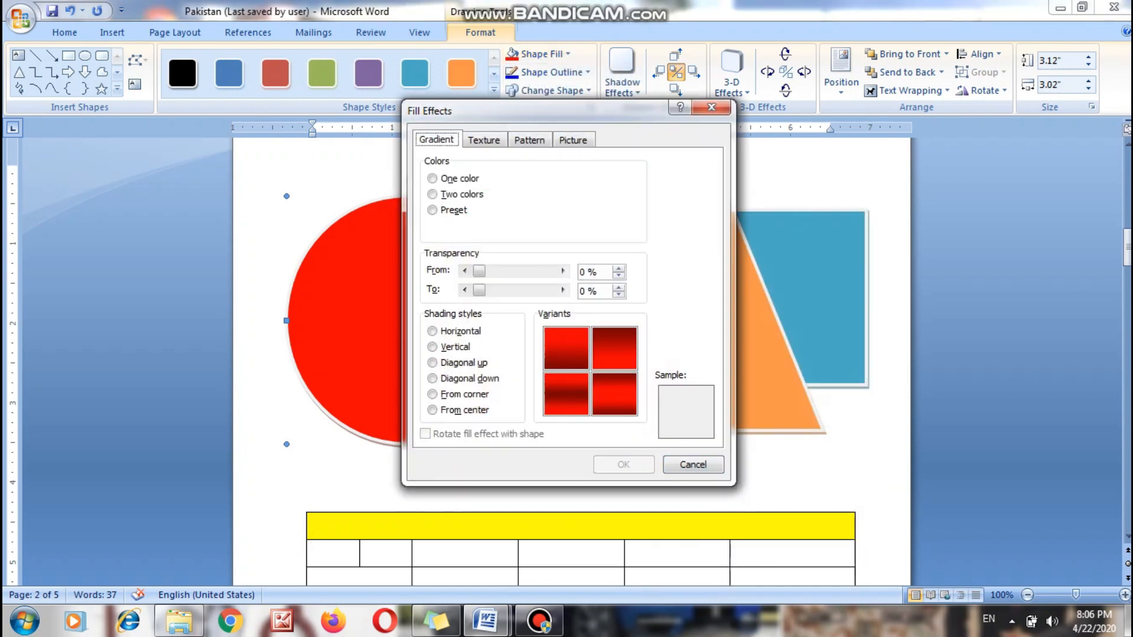
left_click(453, 194)
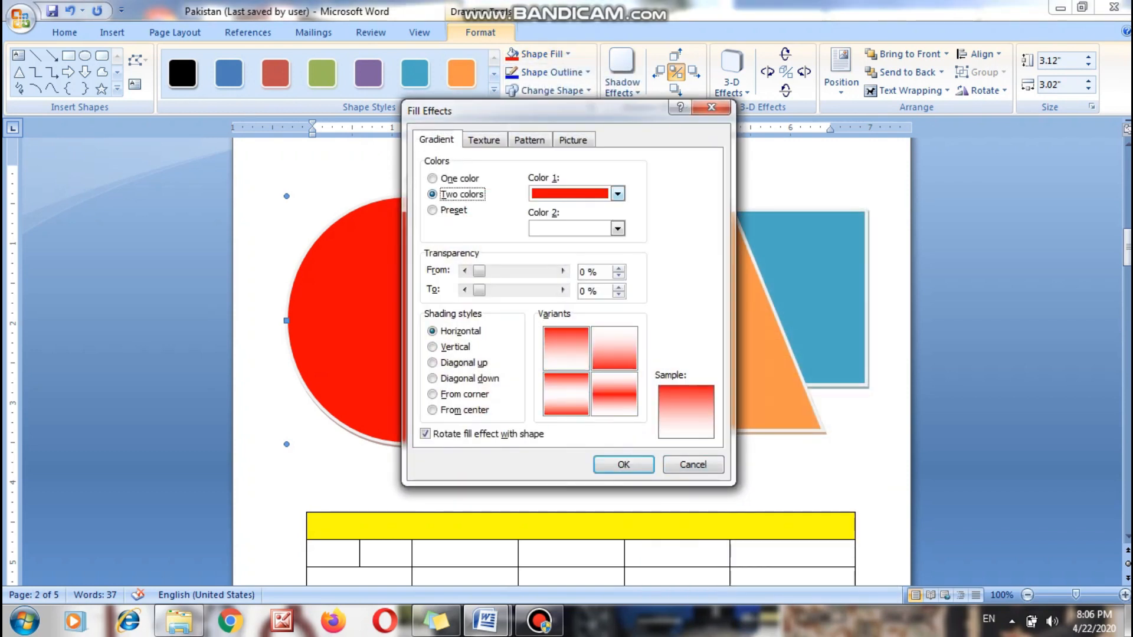
left_click(617, 229)
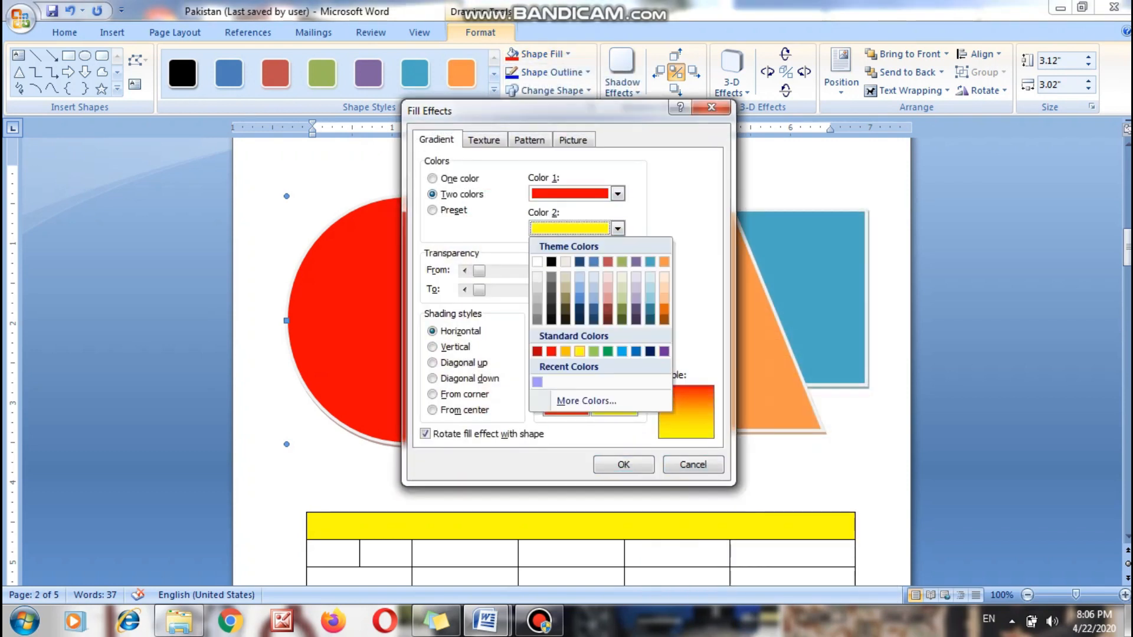
left_click(579, 351)
Step: Try several shading styles and apply the From center gradient with yellow in the middle and red at the edges
left_click(469, 378)
left_click(464, 394)
left_click(464, 410)
left_click(465, 394)
left_click(455, 347)
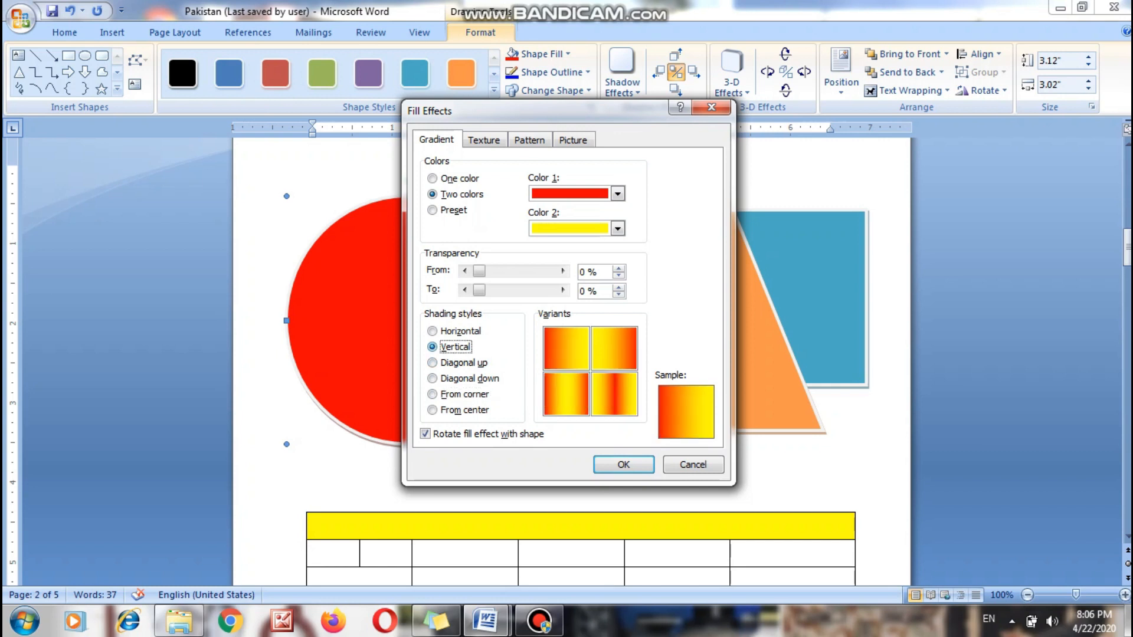
left_click(464, 394)
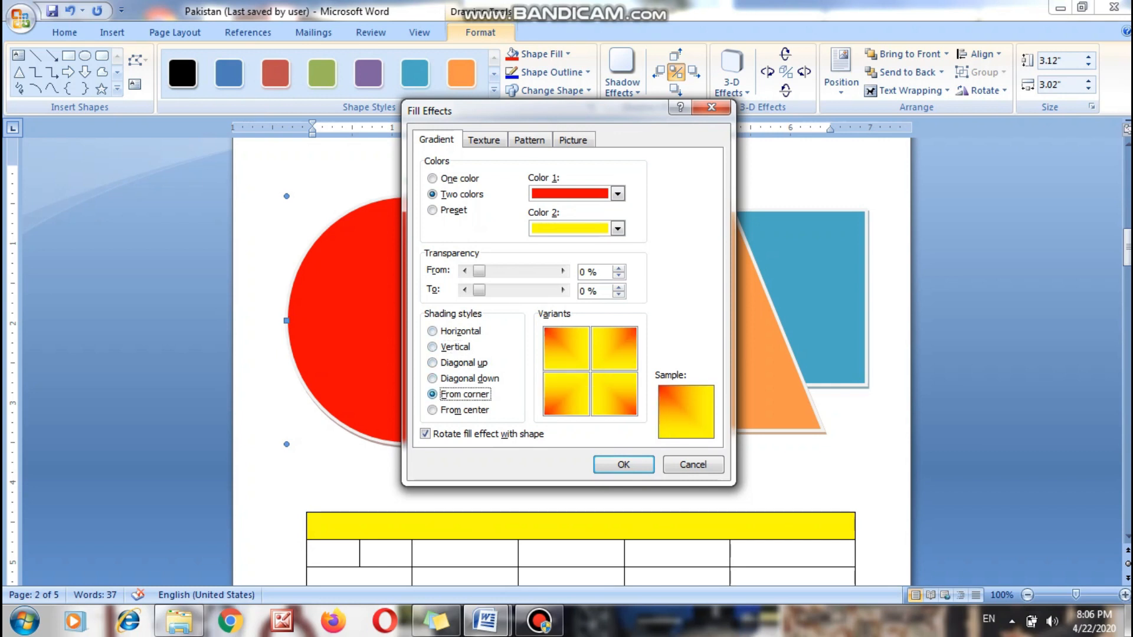
left_click(470, 378)
left_click(464, 410)
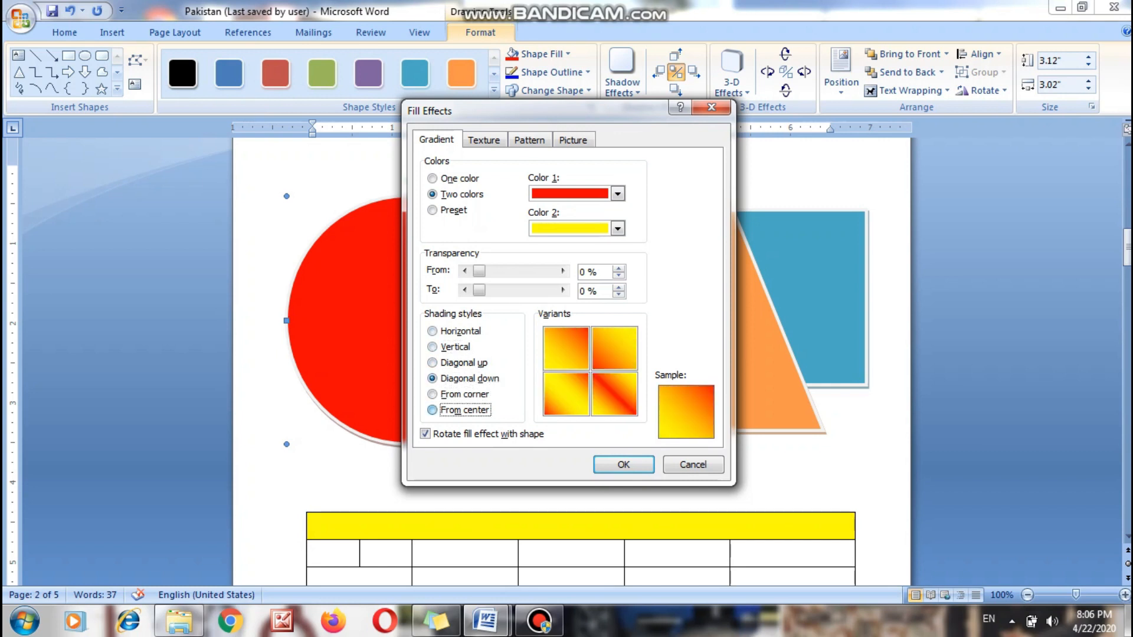
left_click(614, 348)
left_click(623, 464)
Step: Change the circle's gradient fill to the Rainbow preset with horizontal shading
left_click(540, 54)
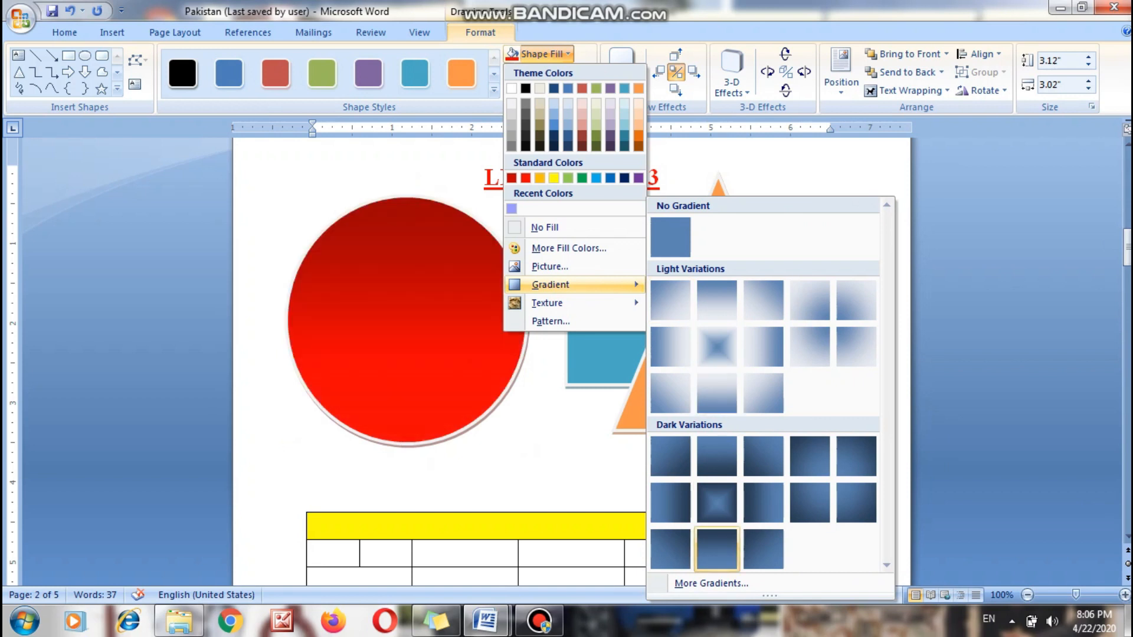
left_click(711, 583)
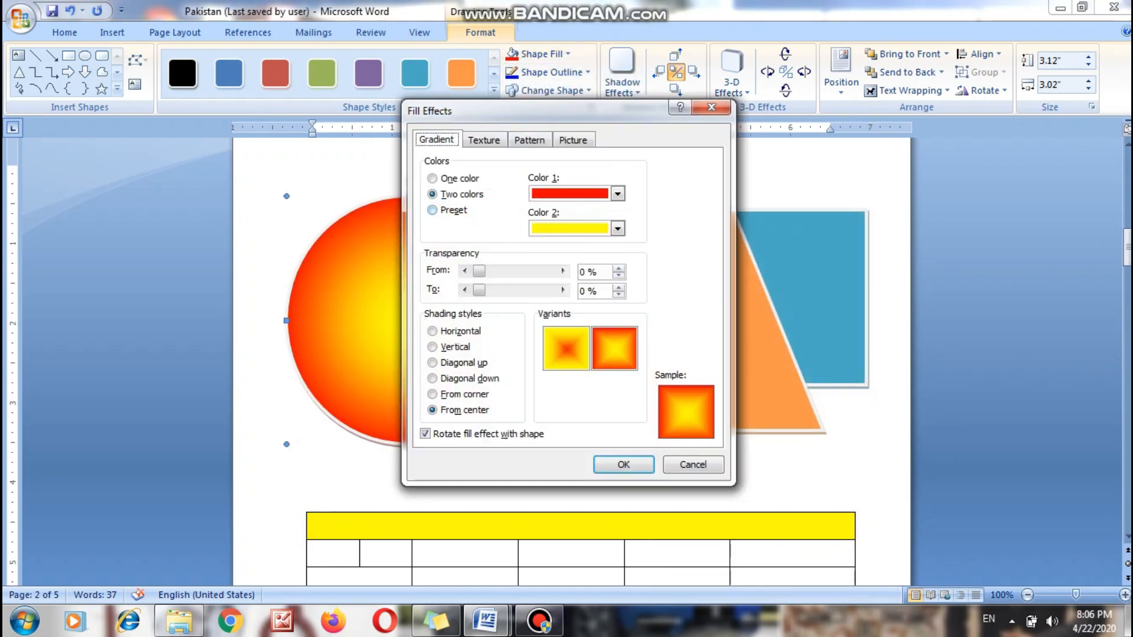
left_click(449, 210)
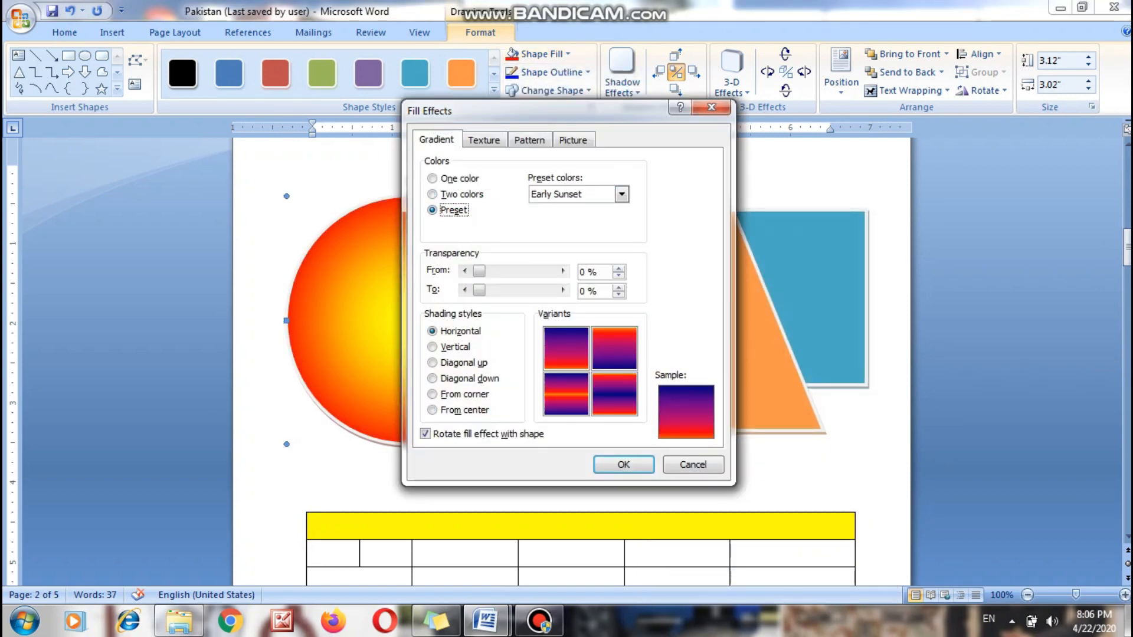
left_click(621, 194)
scroll(572, 236, "down", 3)
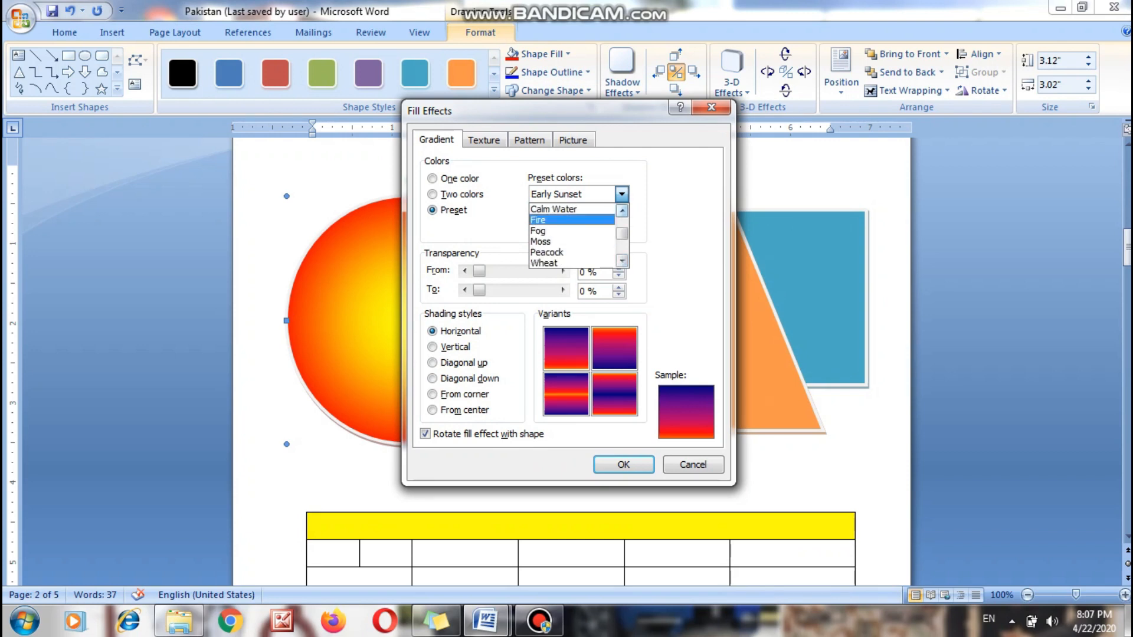
left_click(621, 261)
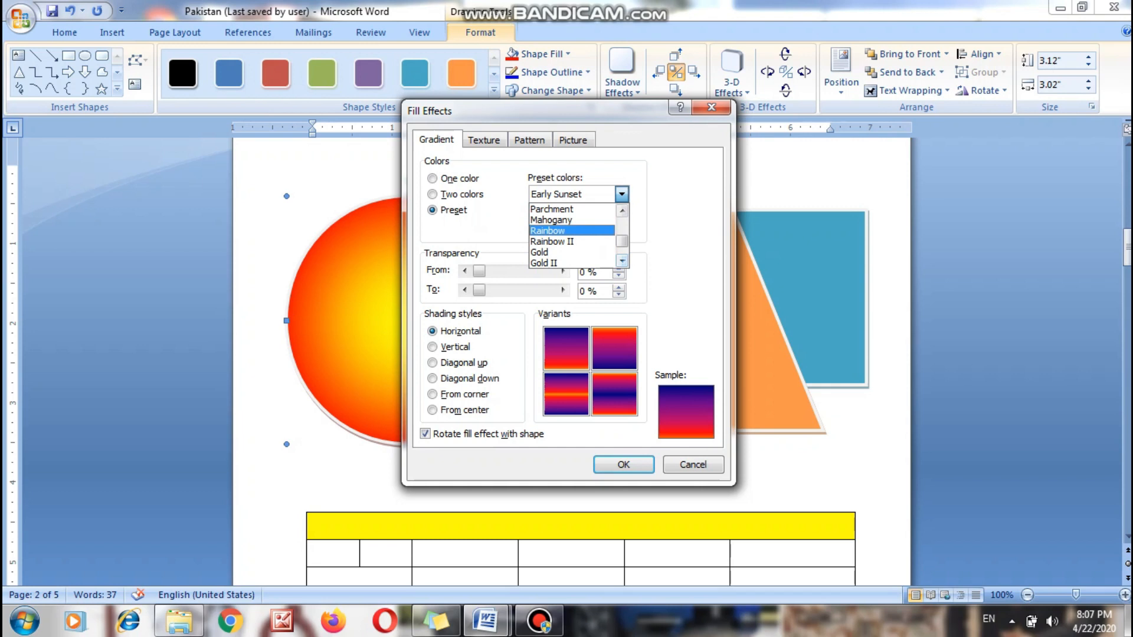
left_click(571, 231)
left_click(623, 464)
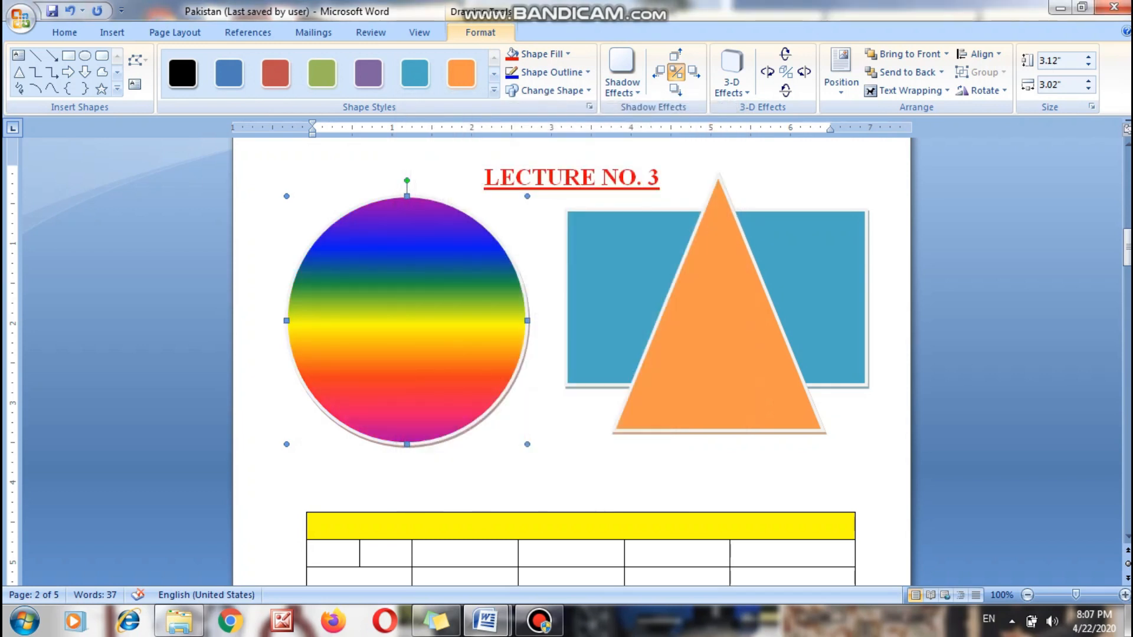
Step: Change the circle's gradient to the Early Sunset preset with transparency from 37% to 51%
right_click(441, 284)
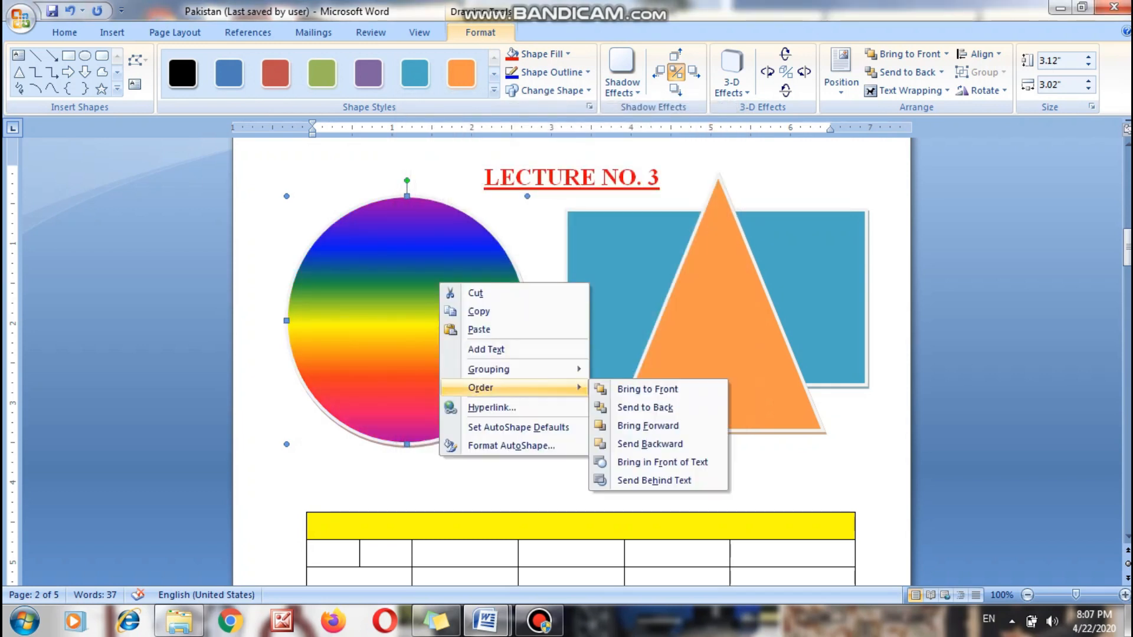
left_click(542, 54)
mouse_move(550, 284)
left_click(711, 583)
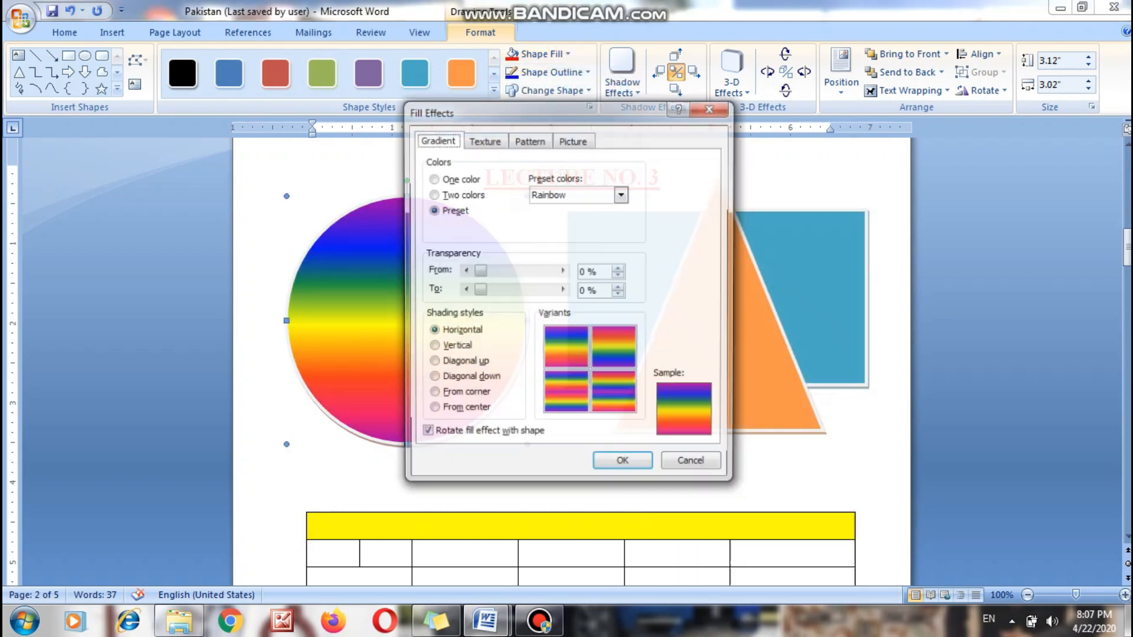
left_click(621, 194)
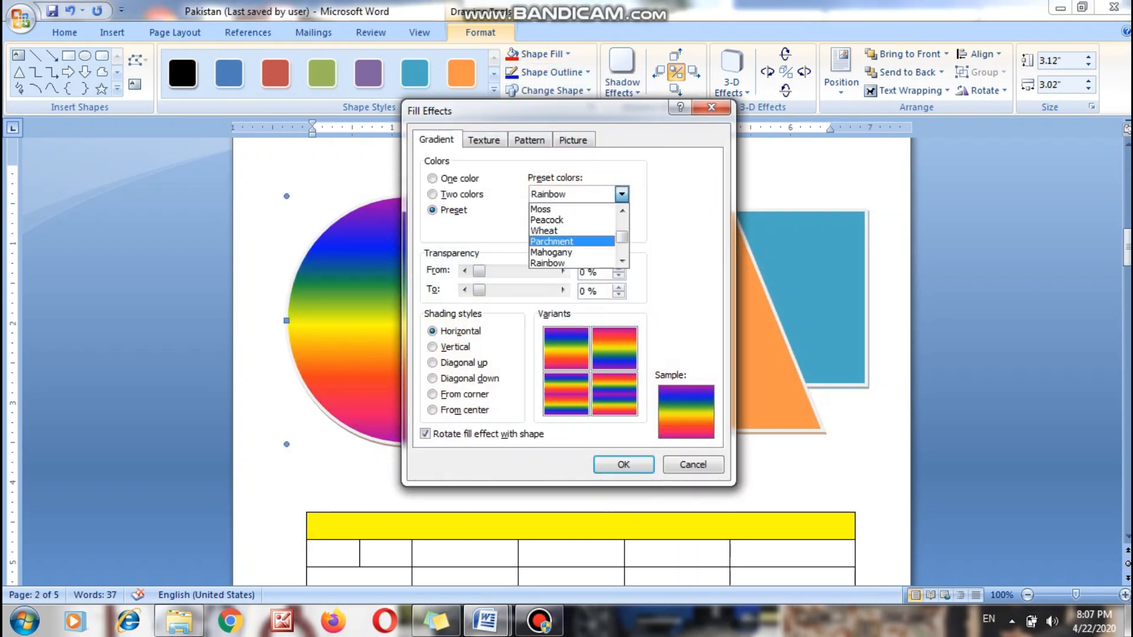
scroll(573, 236, "up", 4)
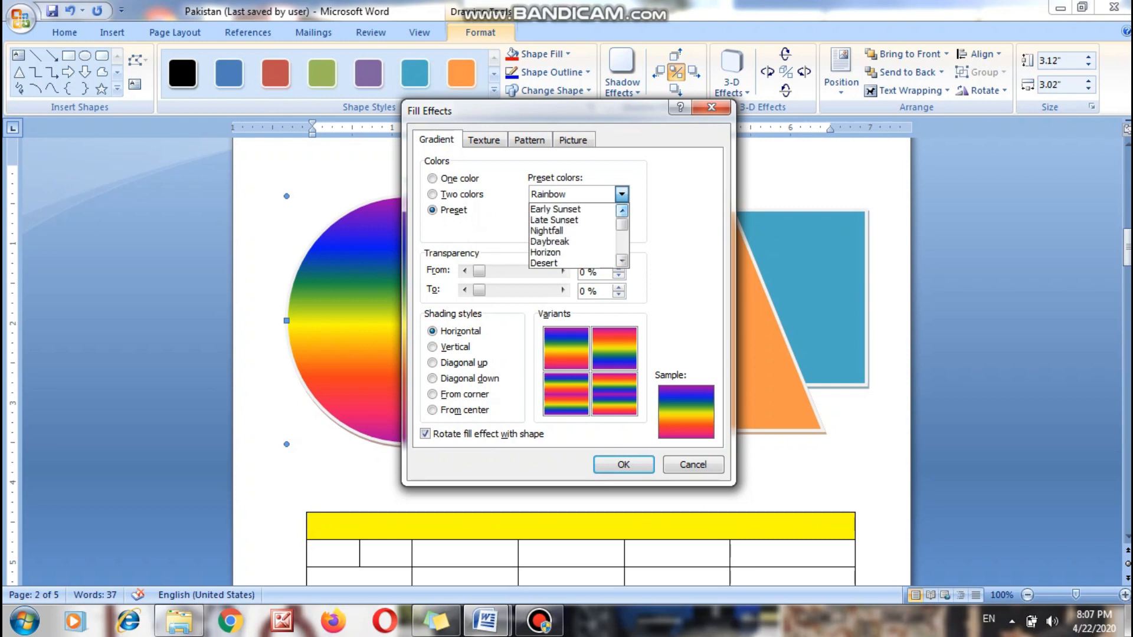
left_click(554, 208)
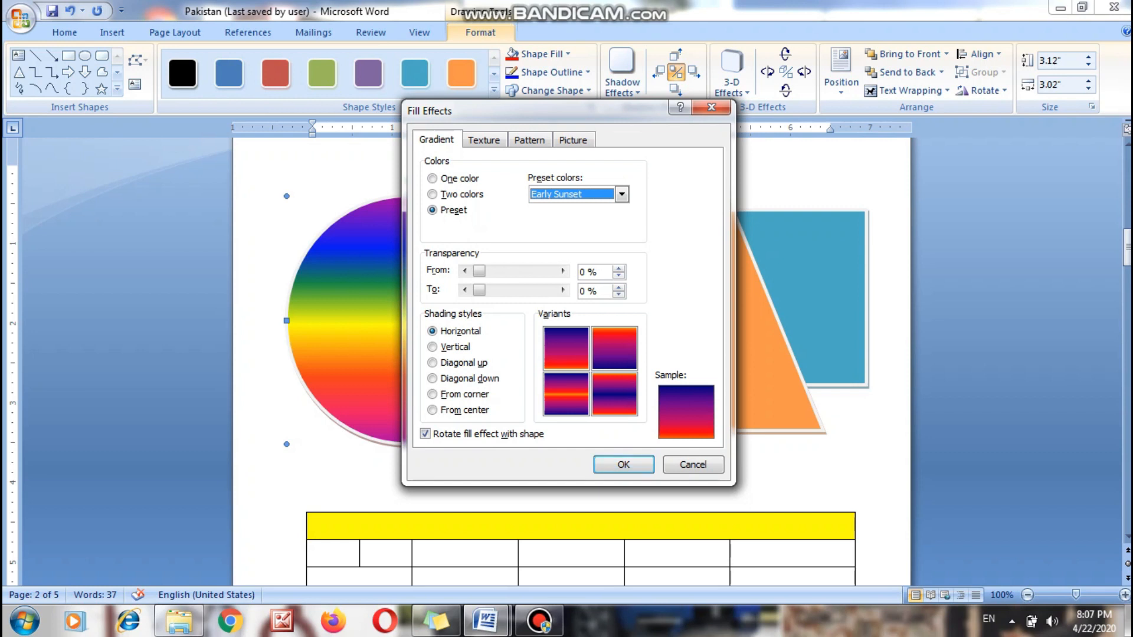
left_click_drag(479, 271, 515, 290)
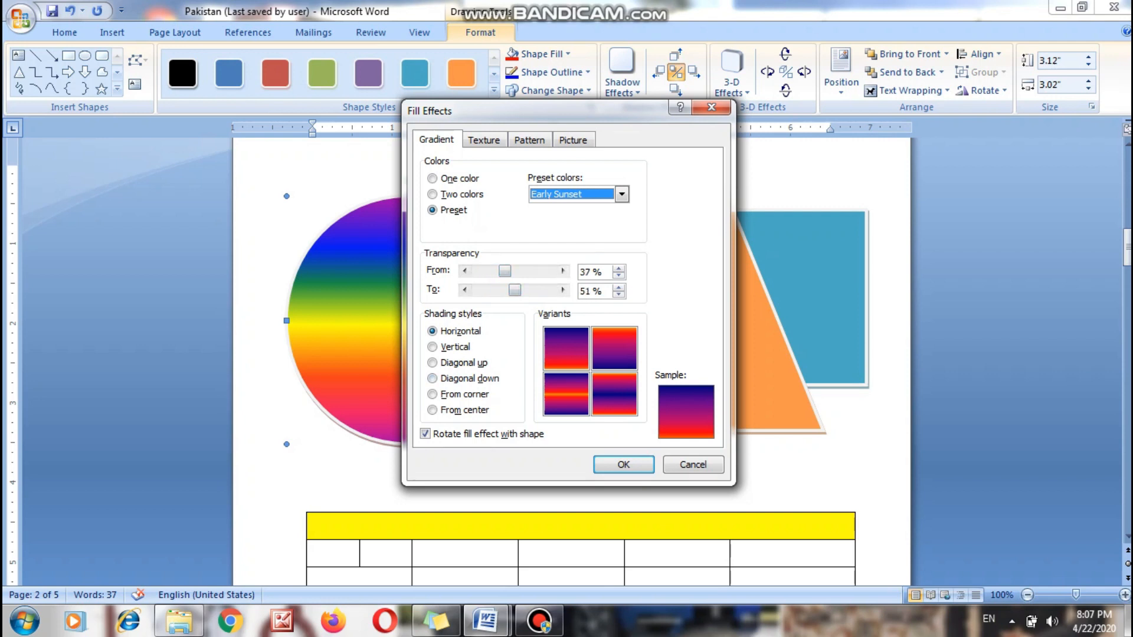
left_click(624, 464)
Step: Fill the circle with the dark brown wood texture at the end of the texture gallery
left_click(542, 53)
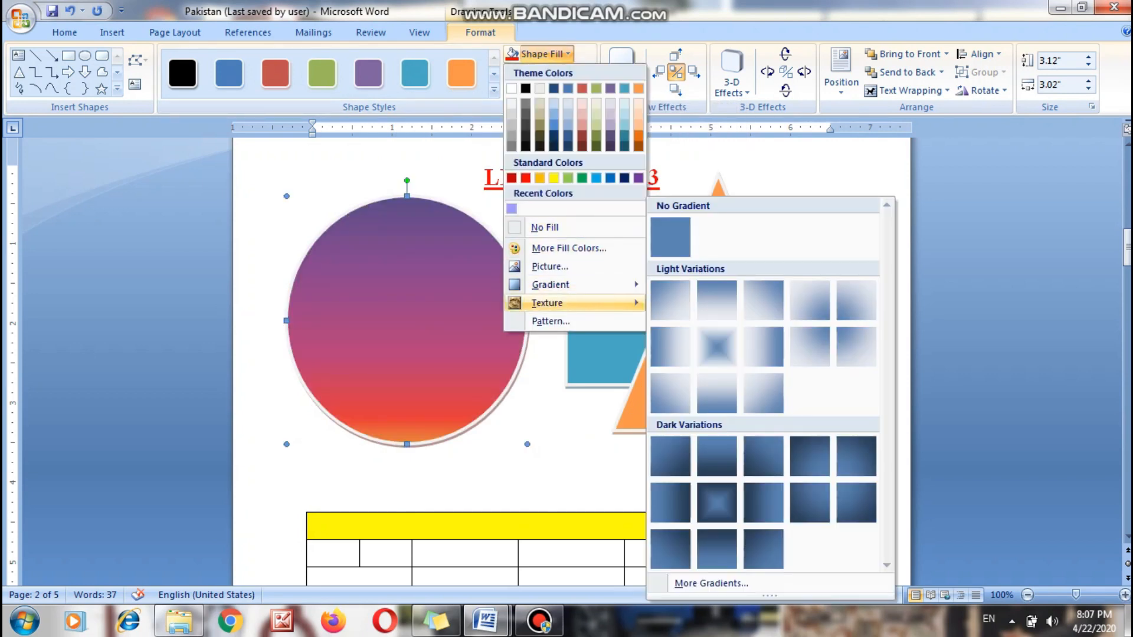
mouse_move(547, 303)
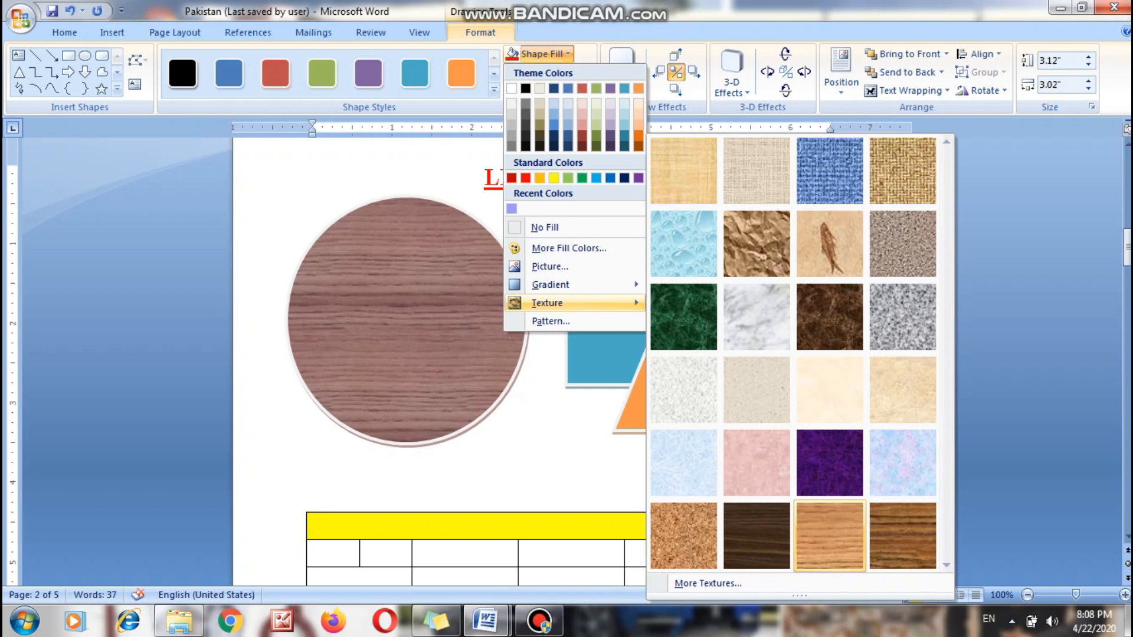
left_click(902, 536)
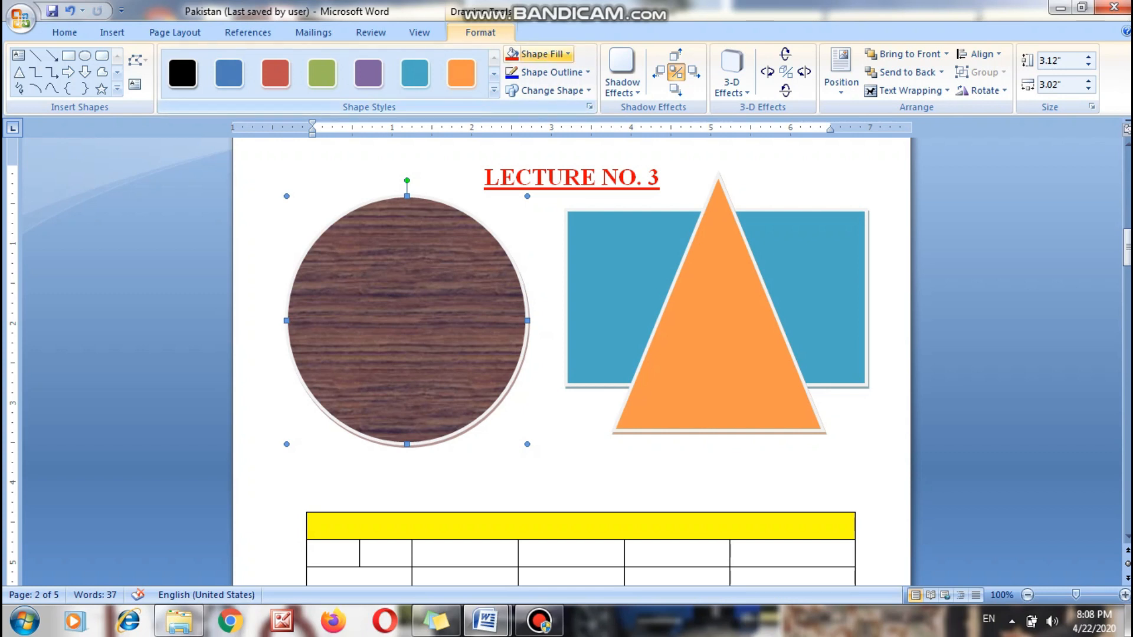
left_click(540, 54)
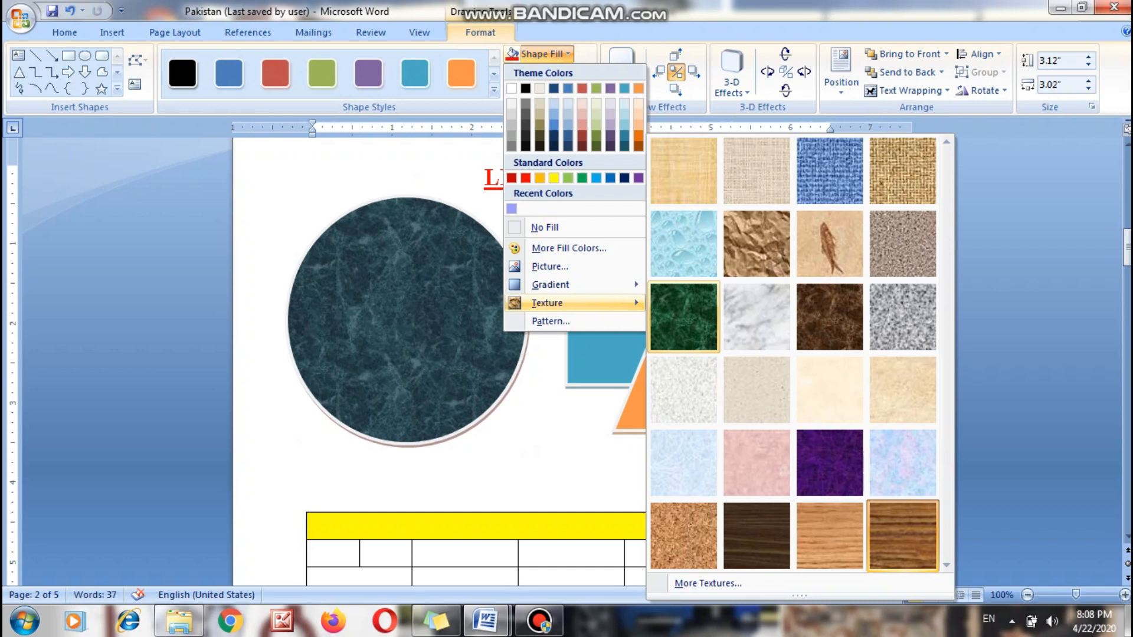
left_click(550, 322)
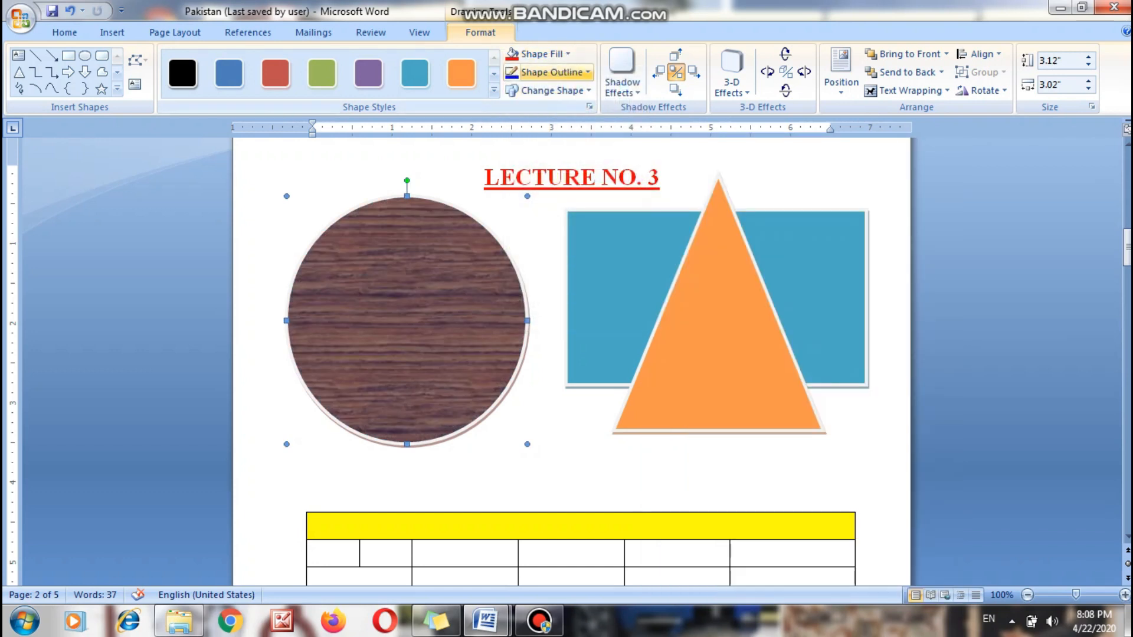
Step: Set the circle's outline weight to 6 pt
left_click(551, 72)
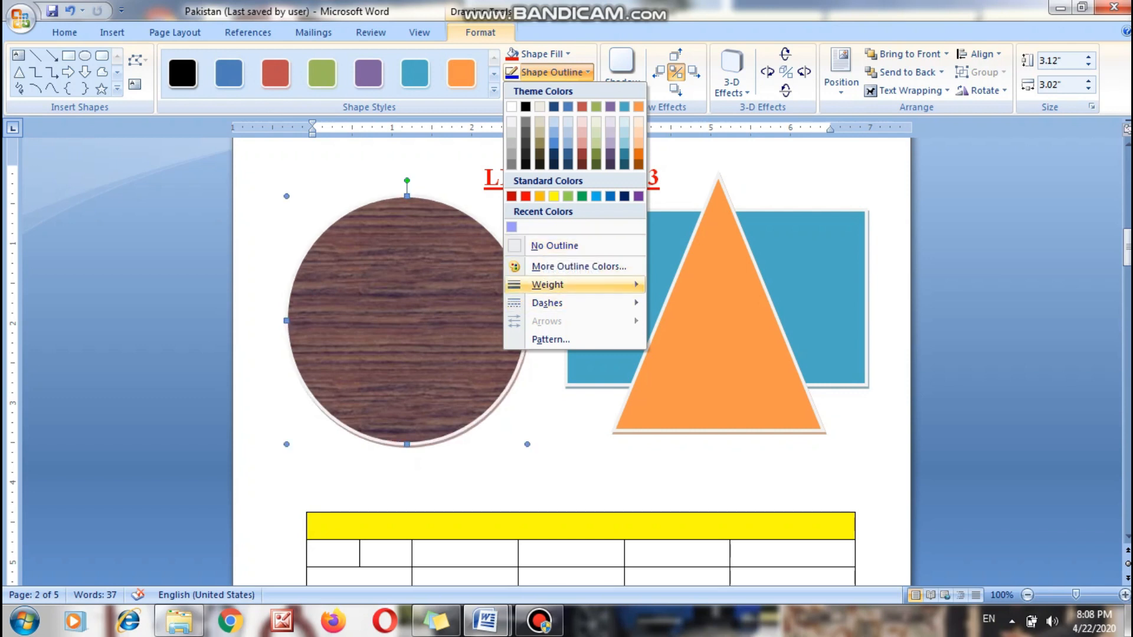
mouse_move(548, 284)
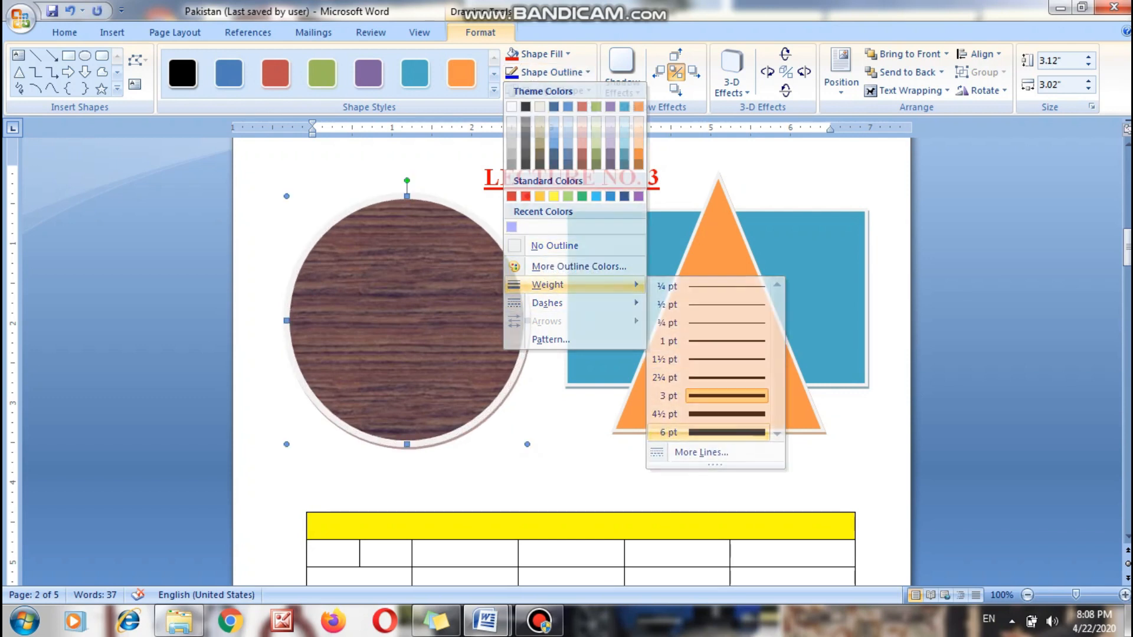
left_click(726, 433)
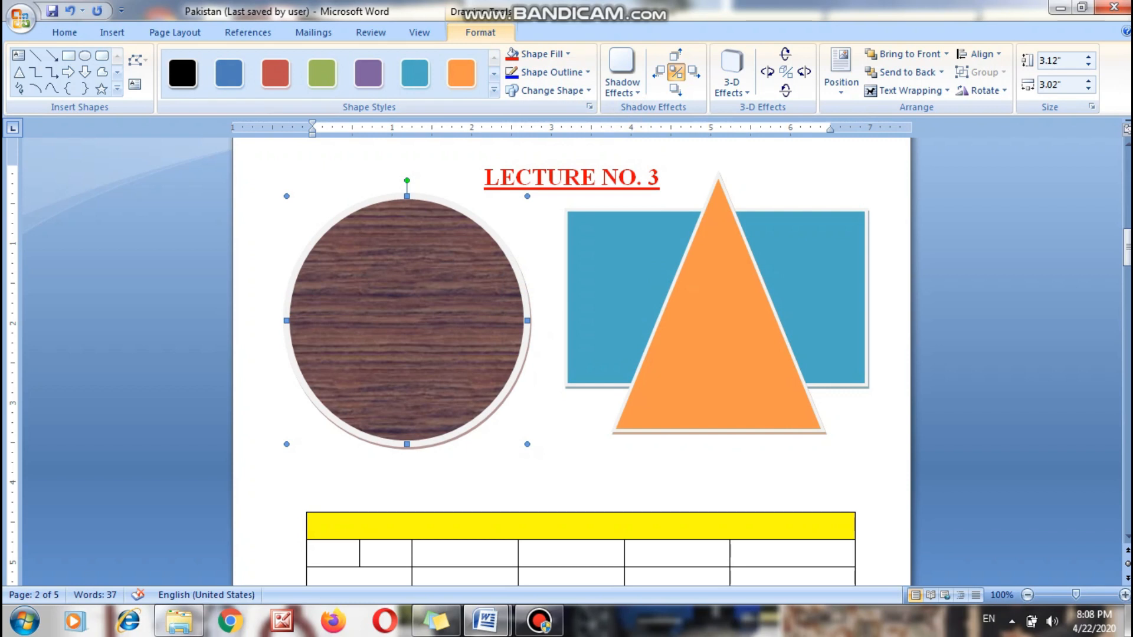
Step: Apply the long dash-dot line style to the circle's outline and open the shadow effects gallery
right_click(475, 287)
left_click(555, 73)
left_click(554, 73)
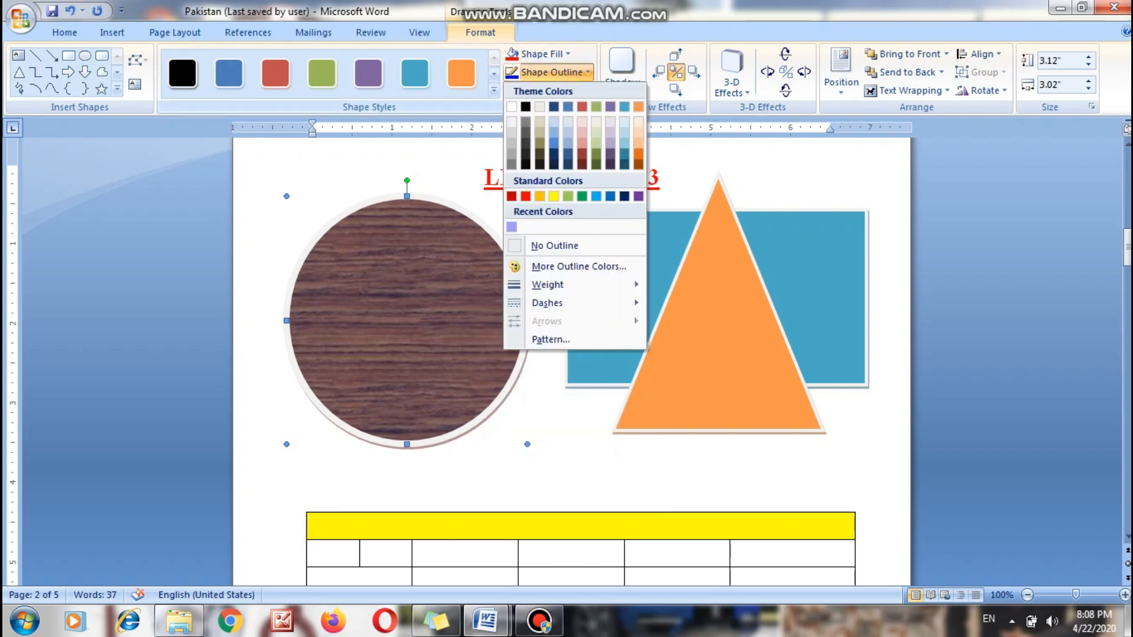
mouse_move(547, 284)
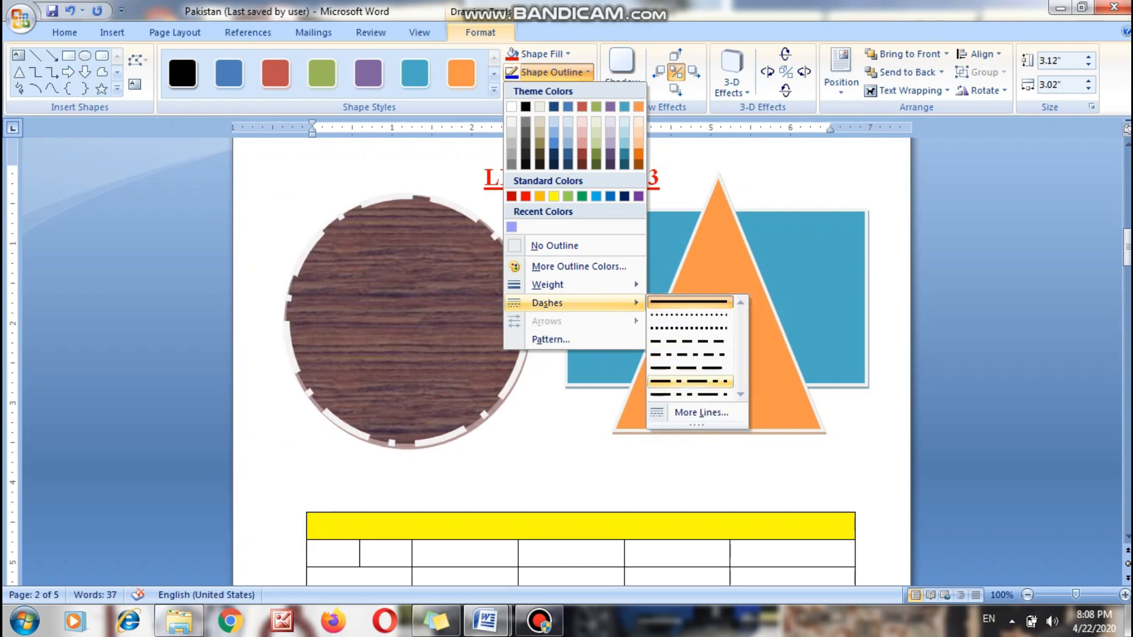
left_click(689, 381)
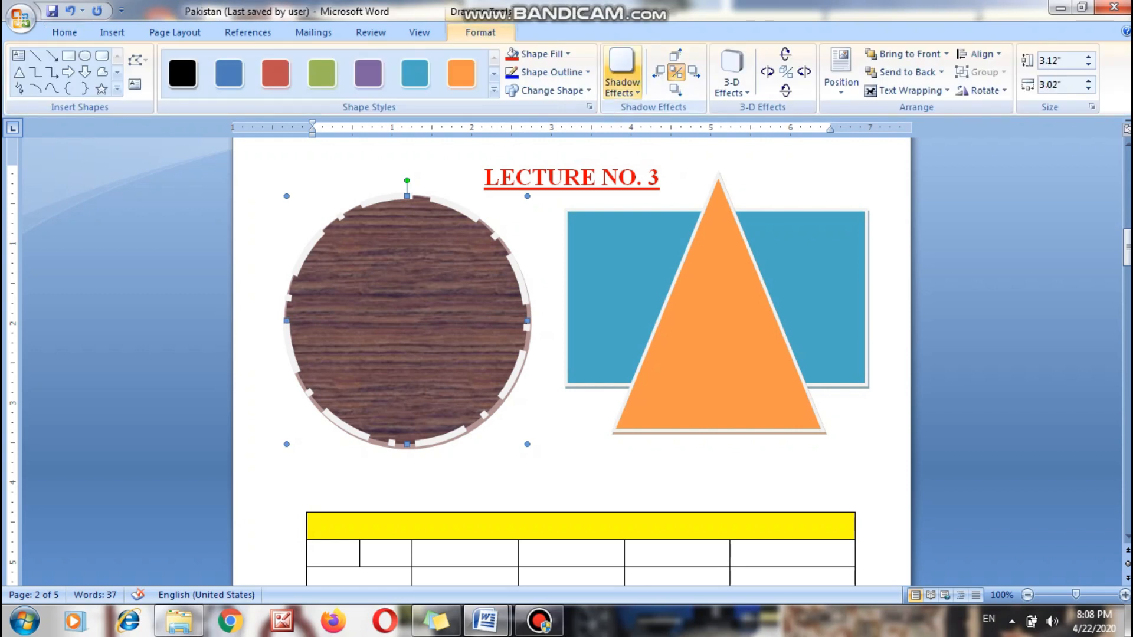
left_click(622, 70)
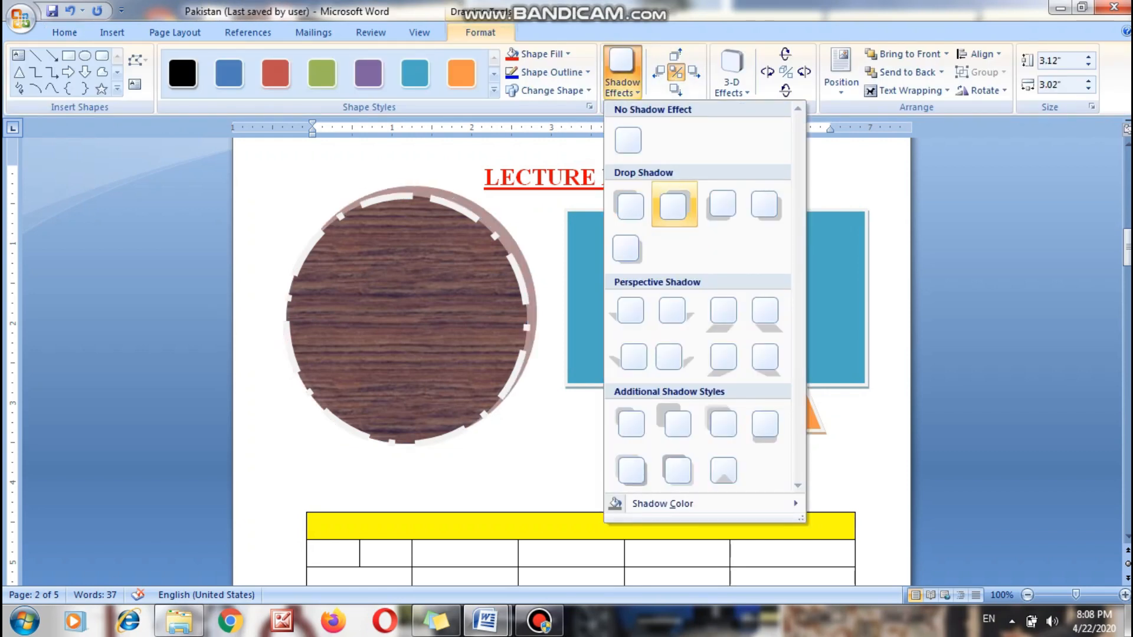
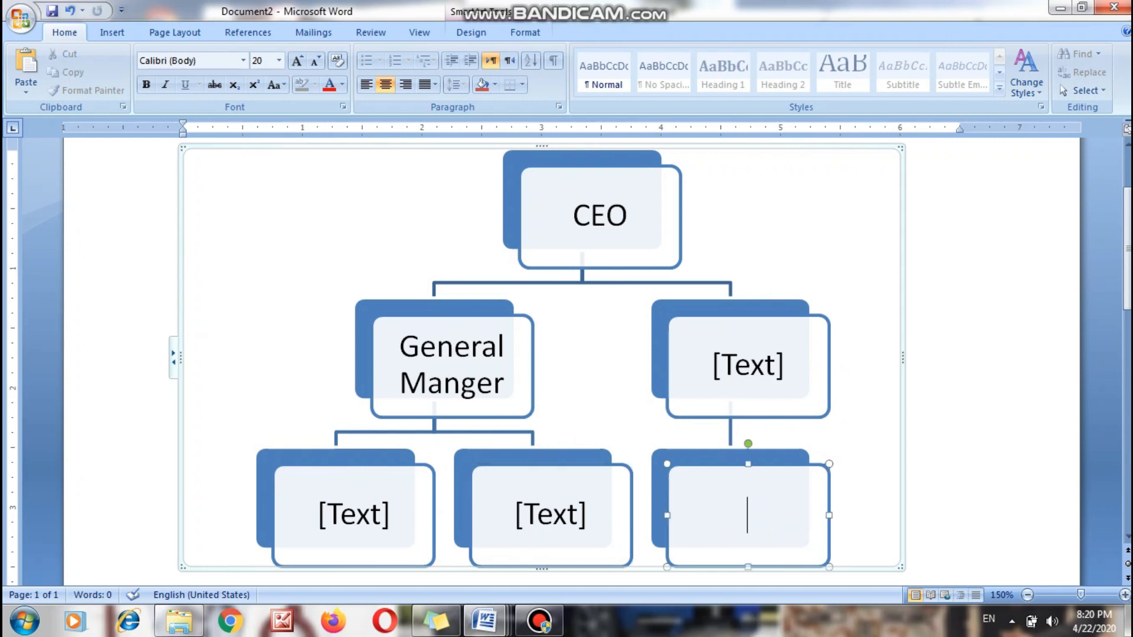
Step: Browse the Pyramid, Matrix, Relationship and Hierarchy categories of SmartArt graphics without inserting one
mouse_move(1127, 248)
left_mouse_down()
mouse_move(1127, 260)
mouse_move(1128, 250)
left_mouse_up()
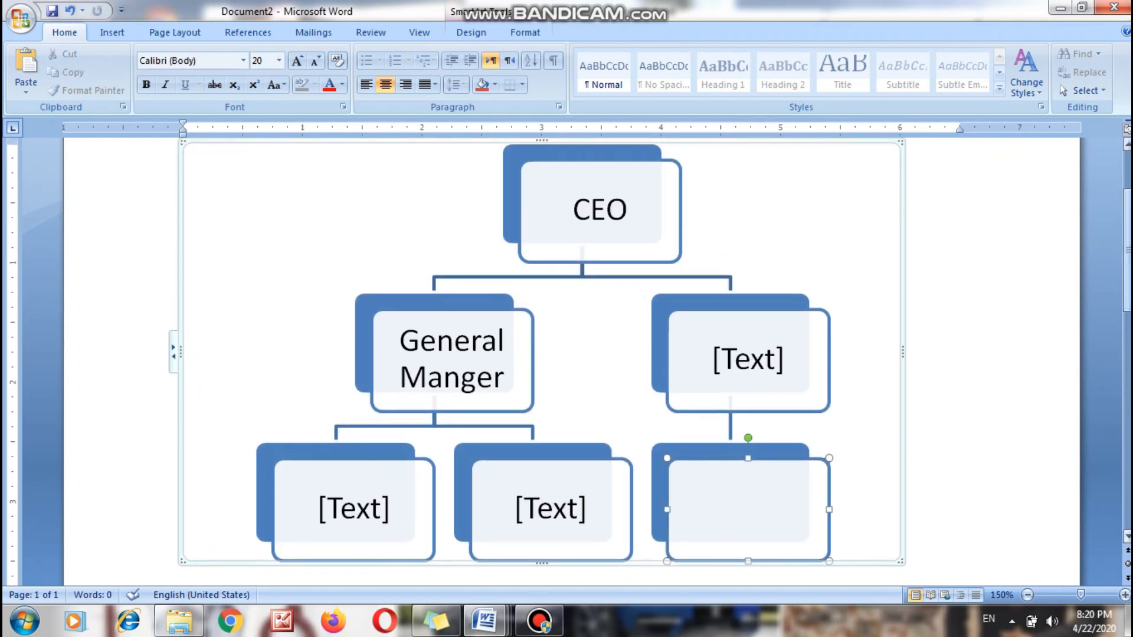
left_click(112, 32)
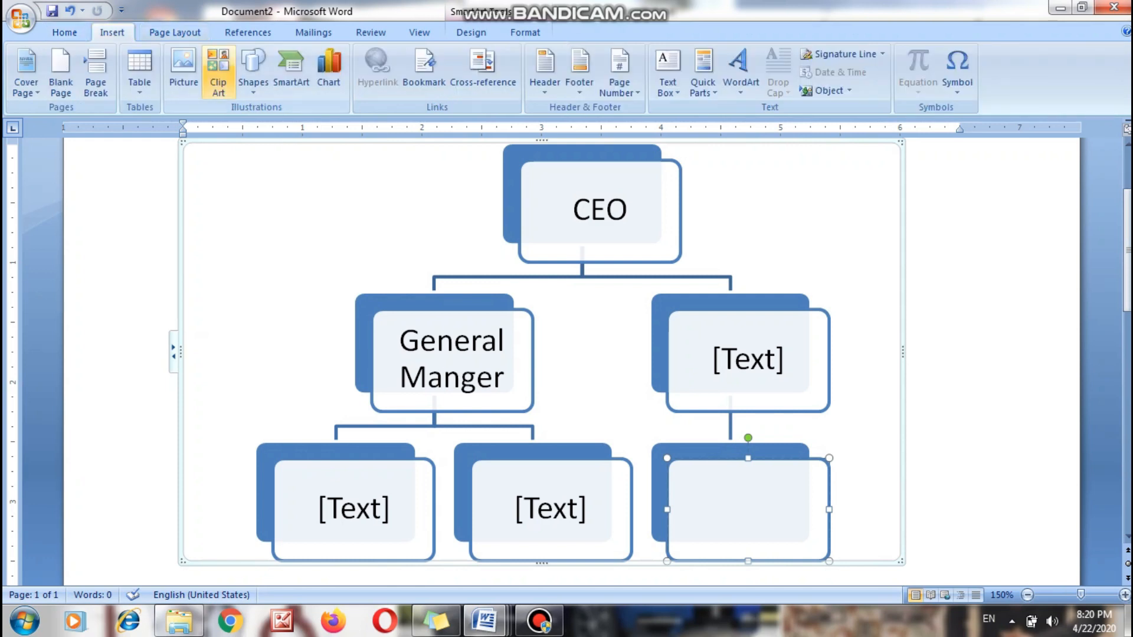
left_click(291, 69)
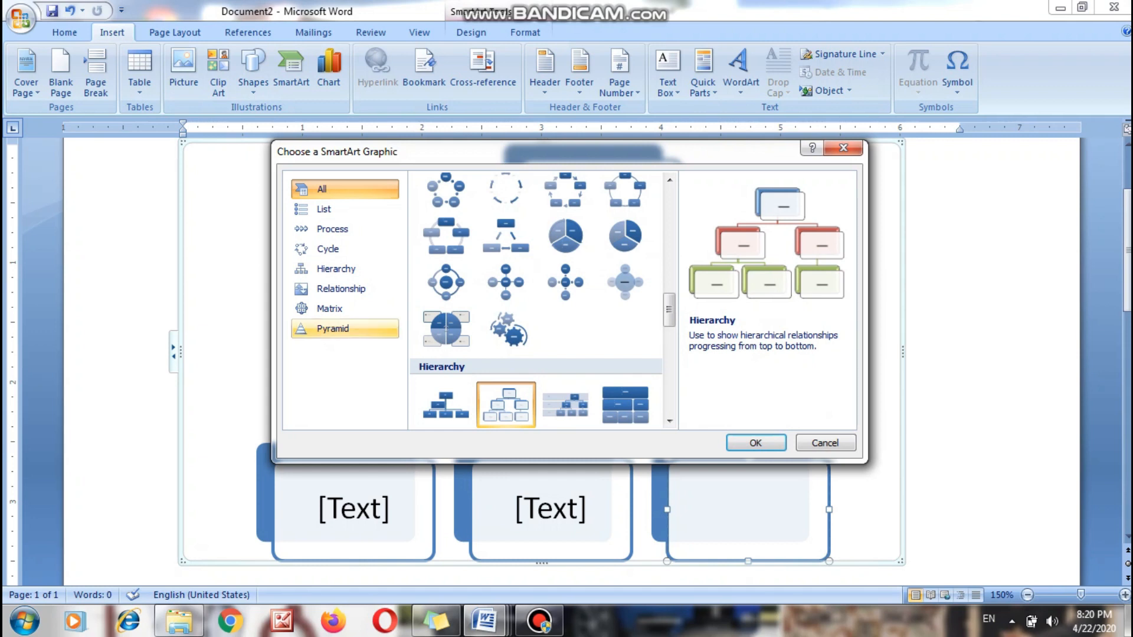
left_click(345, 328)
left_click(344, 308)
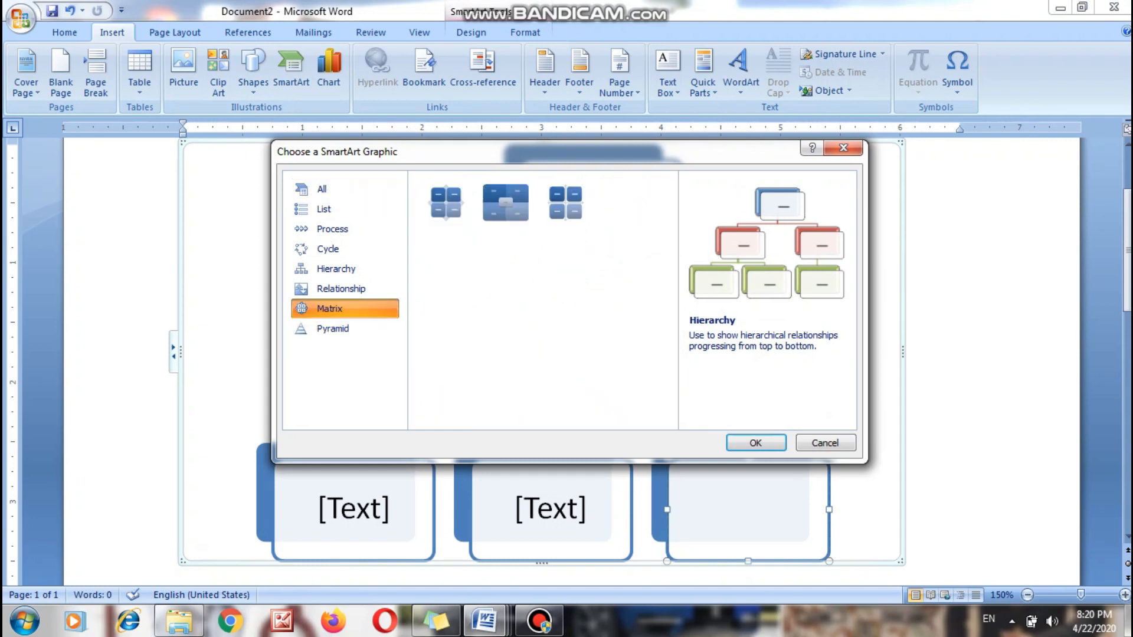
left_click(344, 288)
left_click(345, 269)
left_click(345, 288)
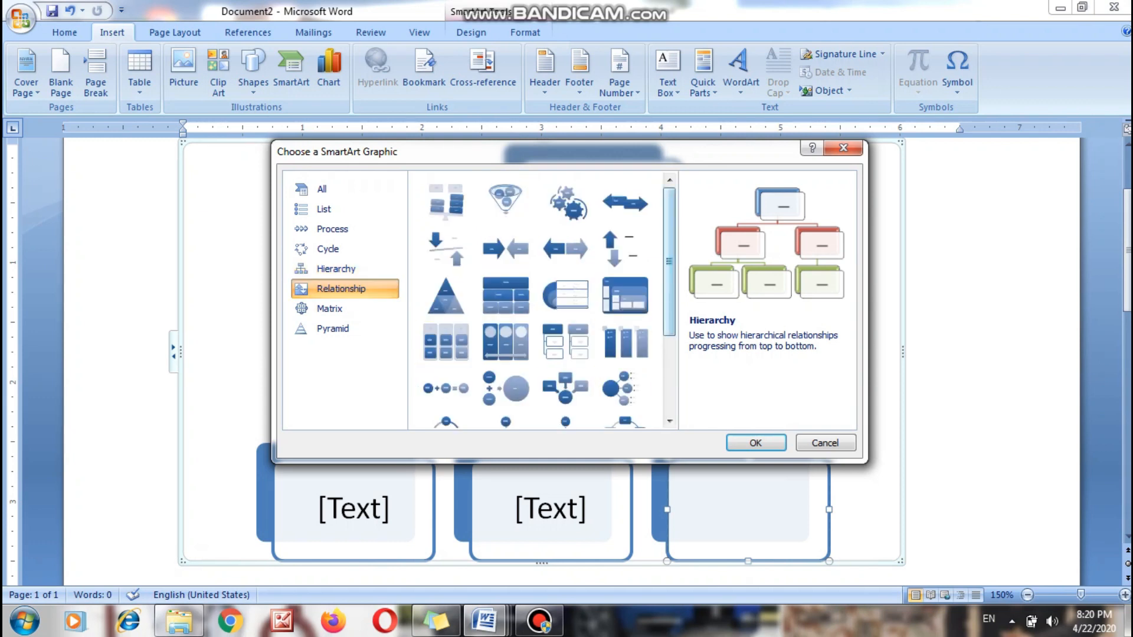
scroll(549, 300, "down", 3)
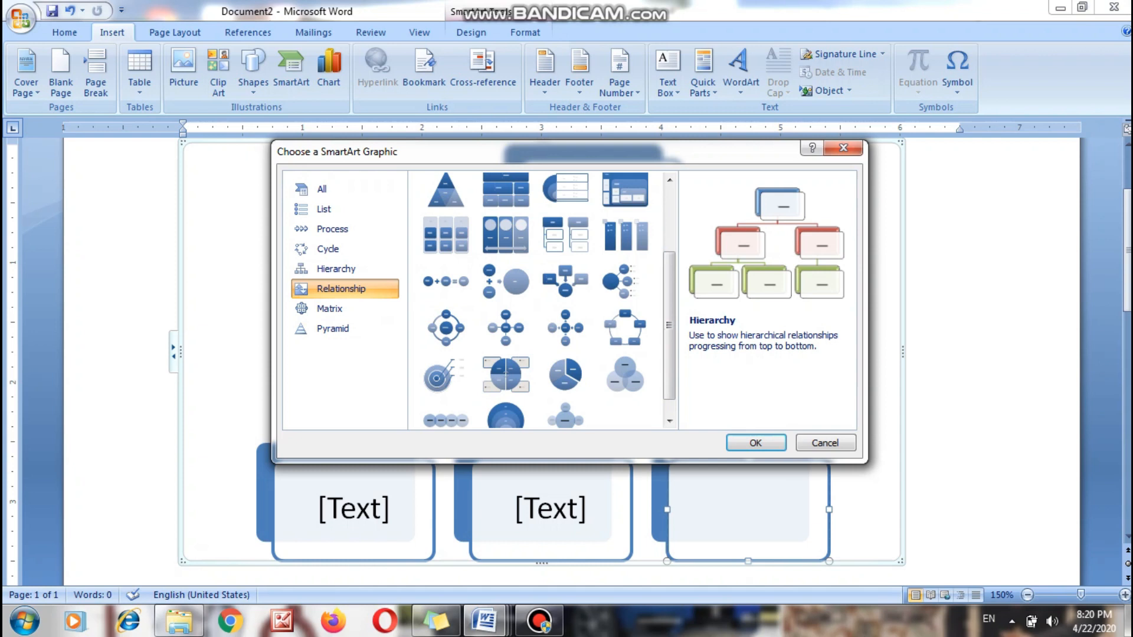
left_click(825, 443)
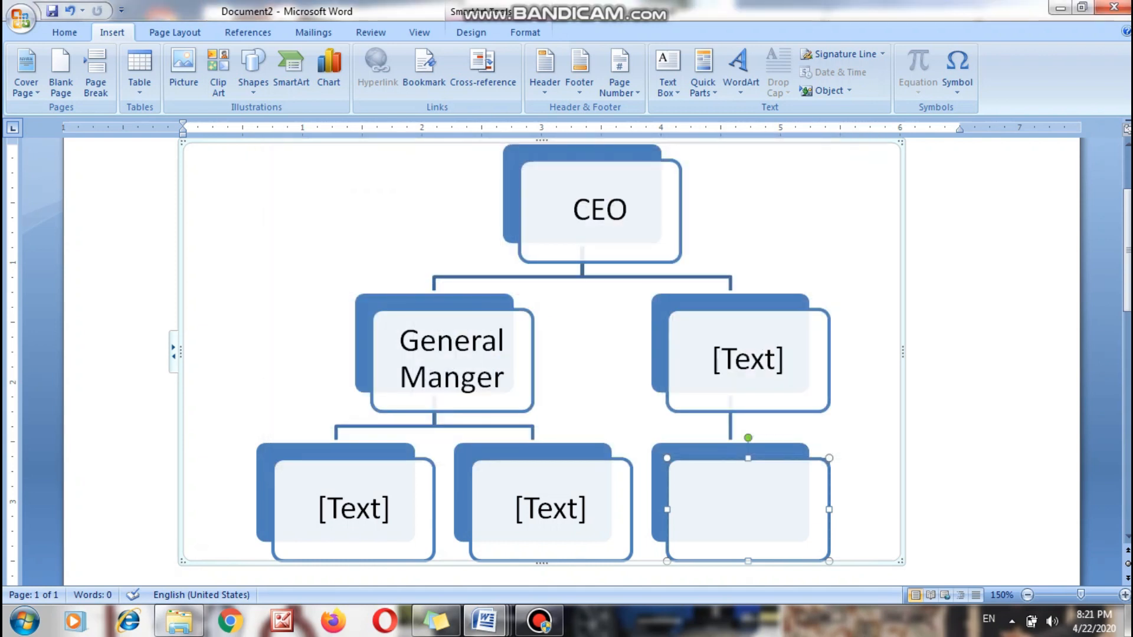
Step: Undo the hierarchy SmartArt graphic so that it is removed from the page
left_click(748, 359)
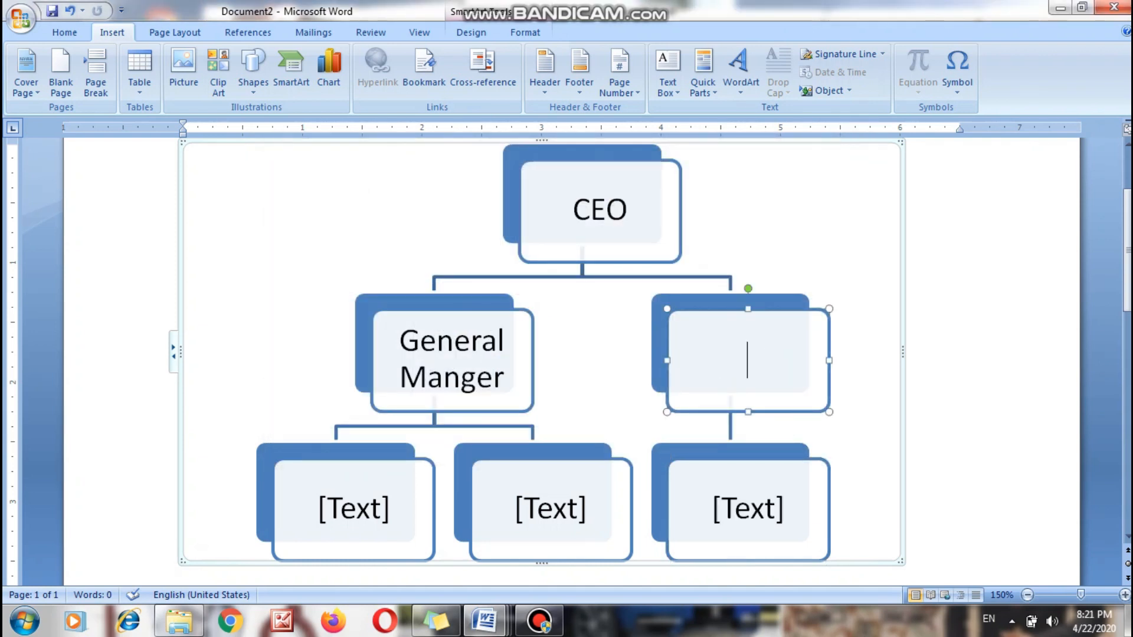
key("ctrl+z")
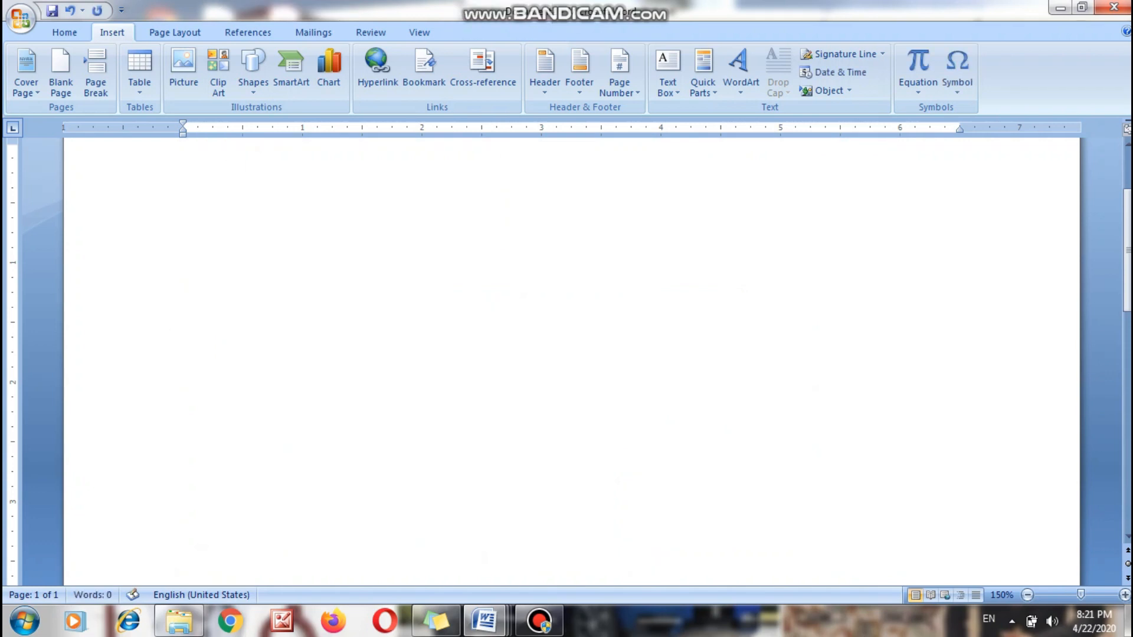
left_click_drag(1128, 250, 1127, 238)
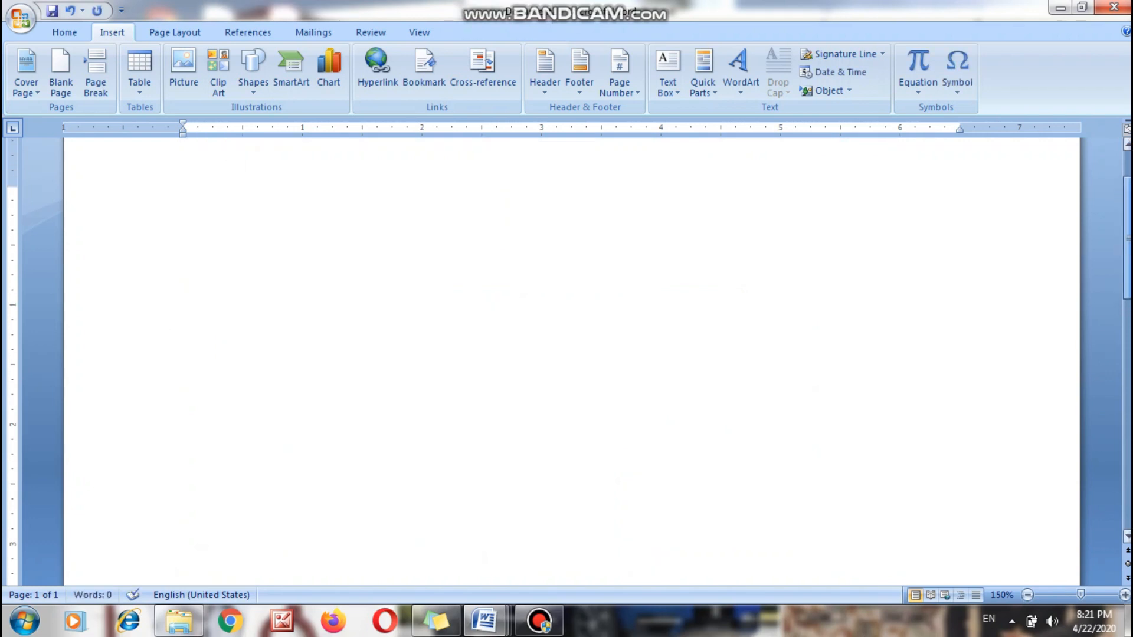
Step: Start inserting a chart and look through the stacked, 3-D, cylinder and cone variants of the column chart
left_click(329, 71)
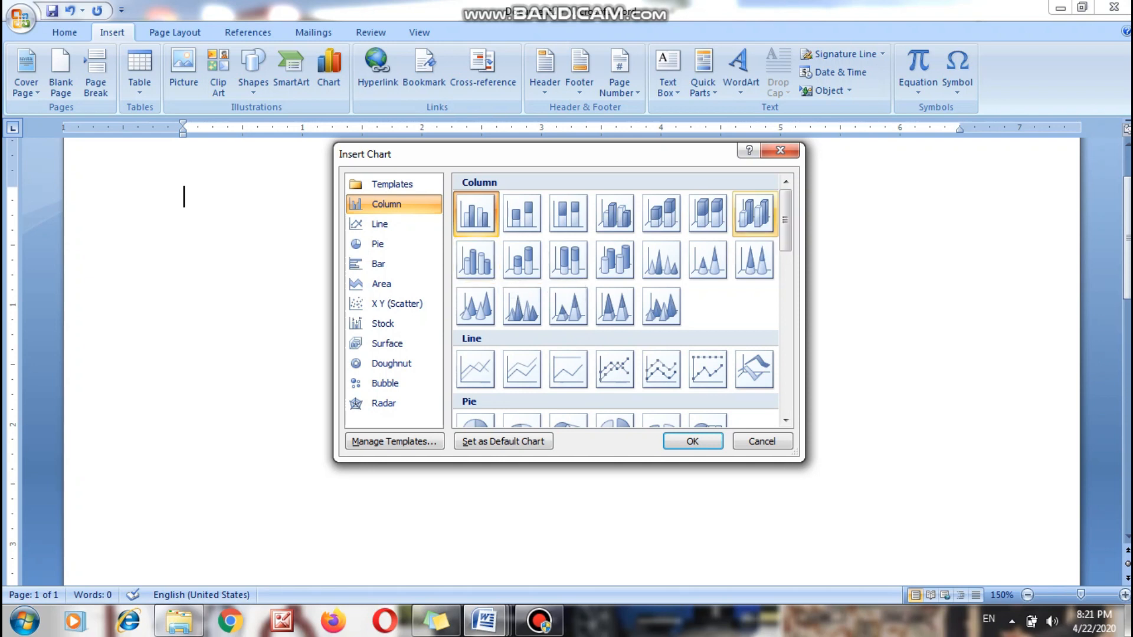
left_click(522, 214)
left_click(568, 214)
left_click(614, 213)
left_click(661, 214)
left_click(708, 213)
left_click(754, 260)
left_click(708, 260)
left_click(615, 260)
left_click(569, 260)
Step: Look through the Line, Pie, Bar, Area and X Y (Scatter) chart types
left_click(380, 224)
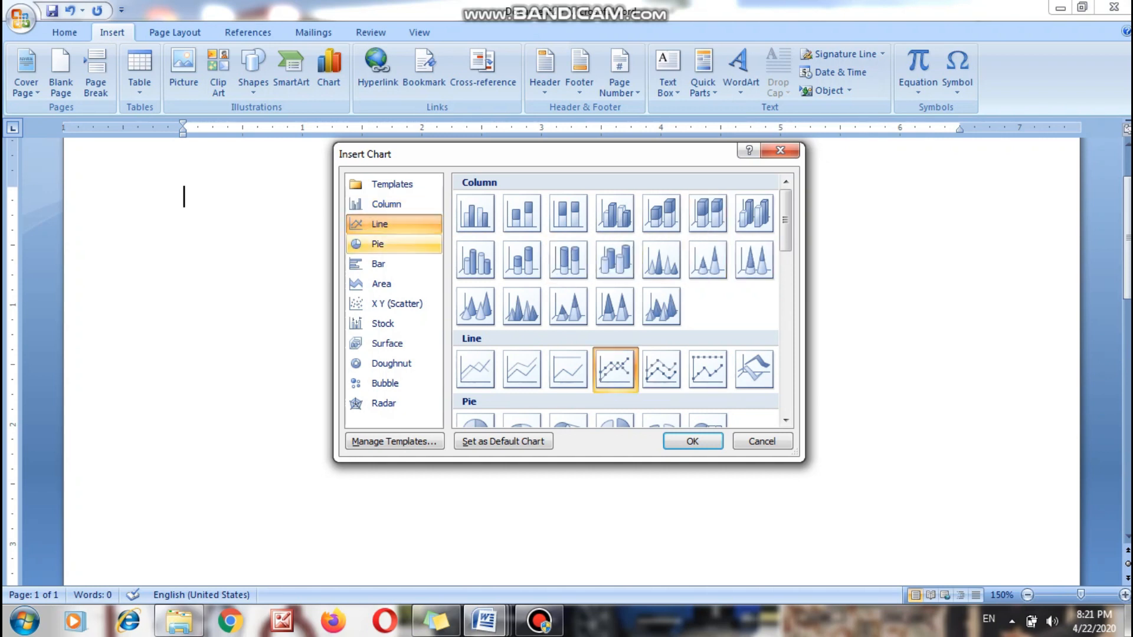
left_click(378, 244)
left_click(379, 264)
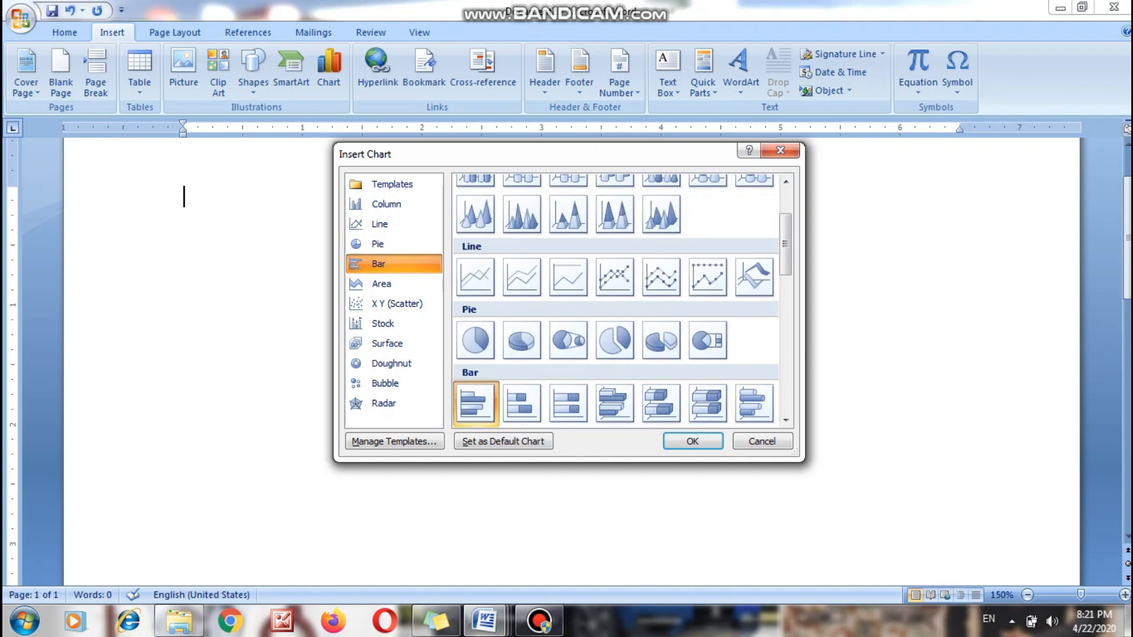
left_click(382, 283)
key("Down")
key("Down")
key("Down")
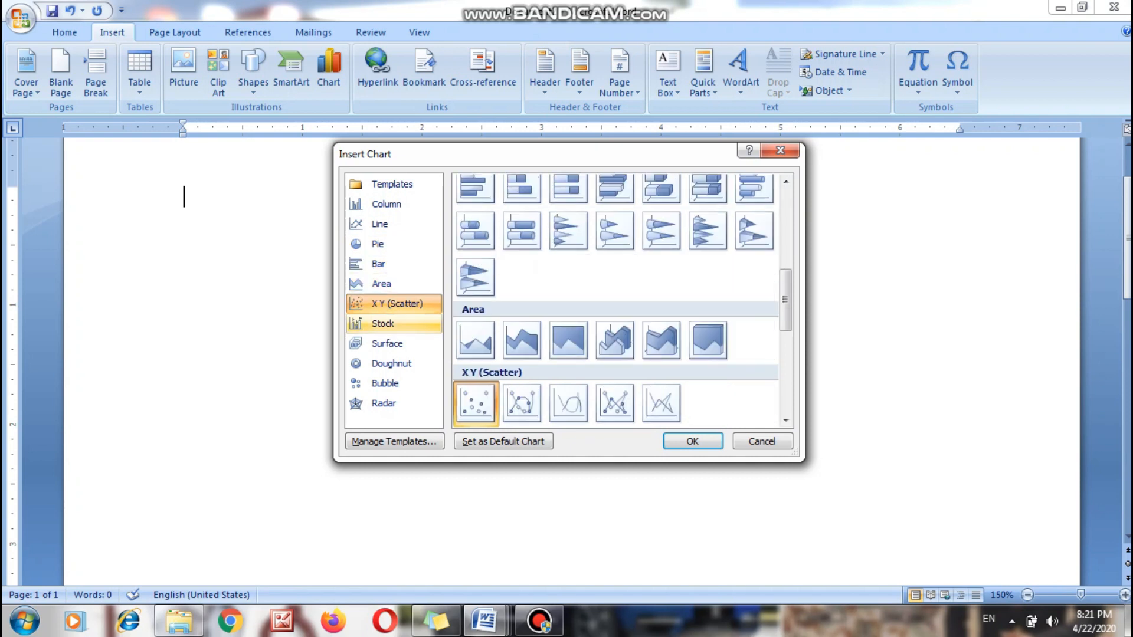
Step: Insert the first Column type, a clustered column chart, into the blank document
left_click(380, 224)
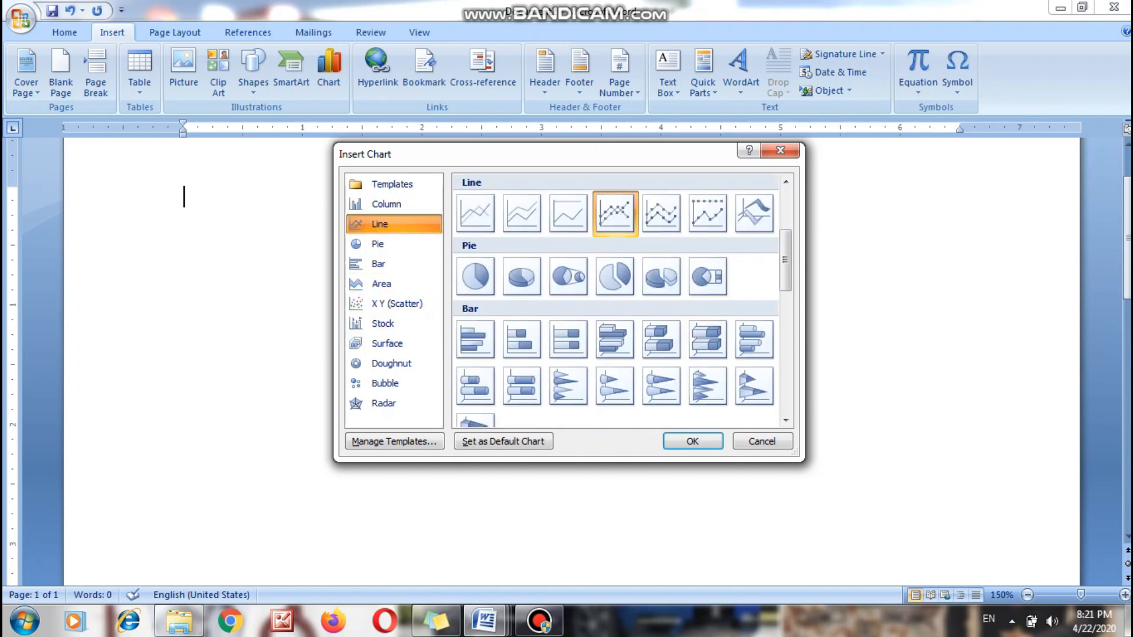
left_click(387, 204)
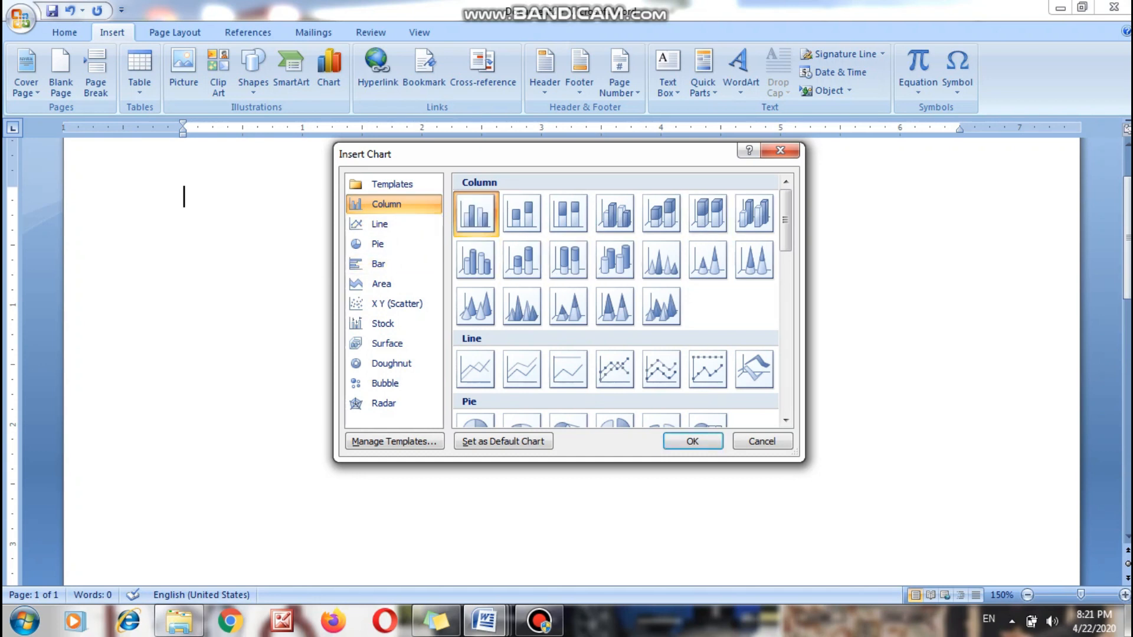
key("Escape")
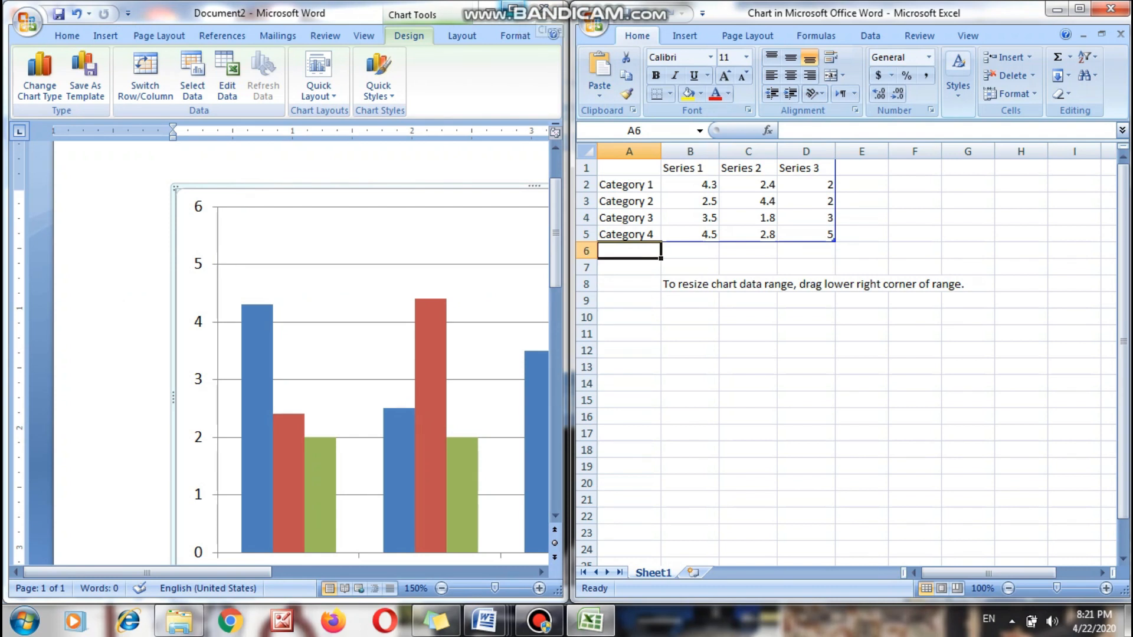
Step: Set the Series 1 value of Category 1 to 2 in the chart's data sheet
left_click(629, 201)
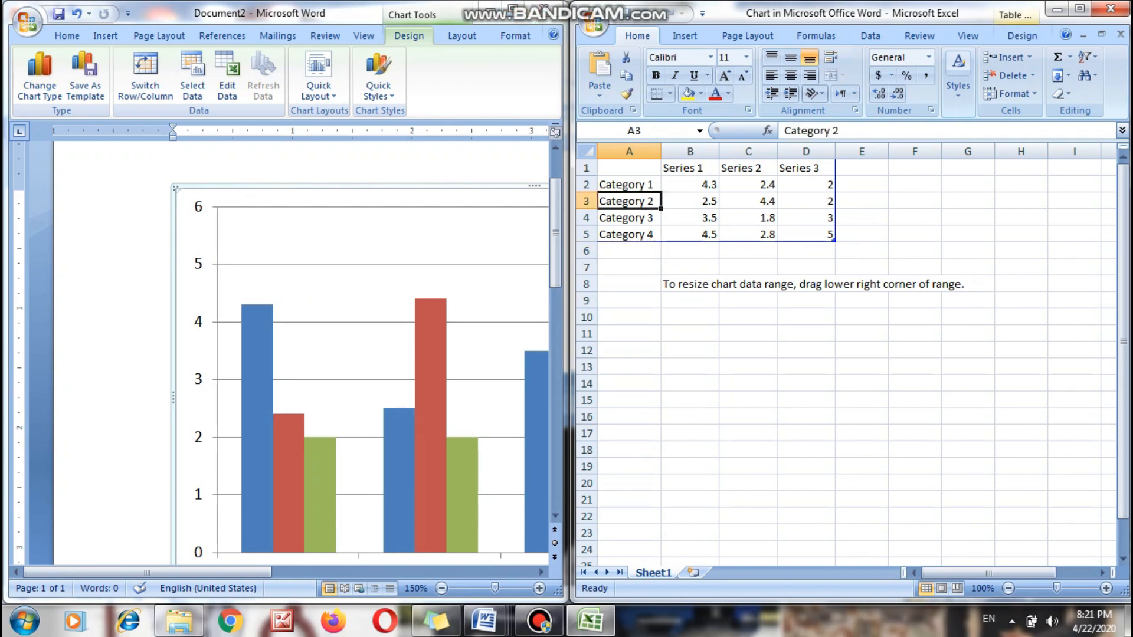
left_click(689, 218)
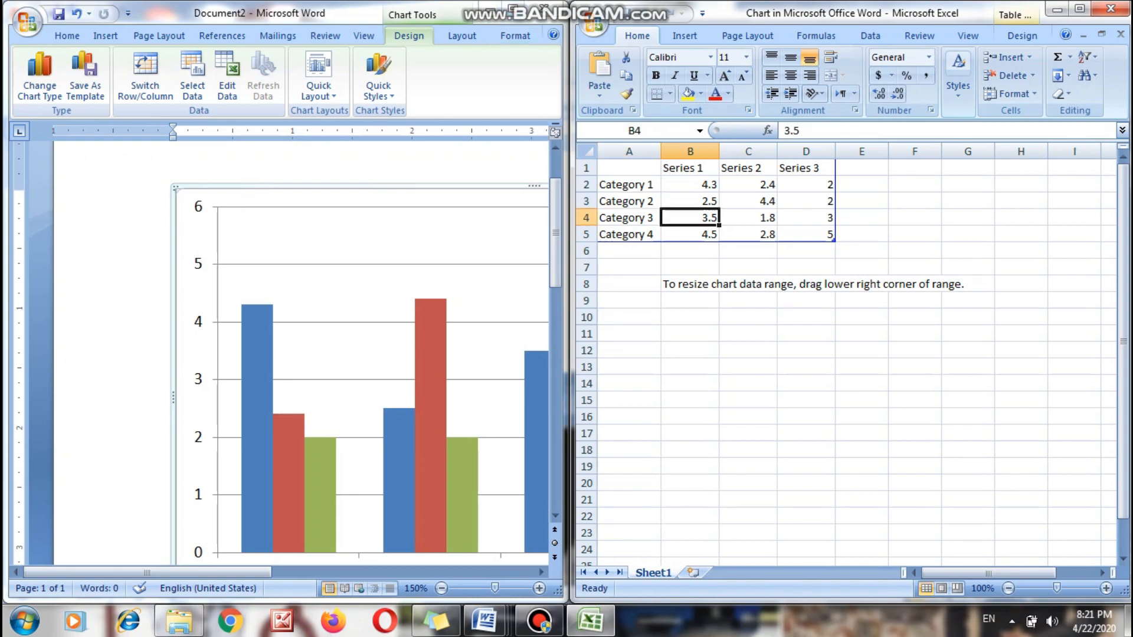
key("Up")
key("Up")
key("Right")
key("Right")
key("Left")
key("Left")
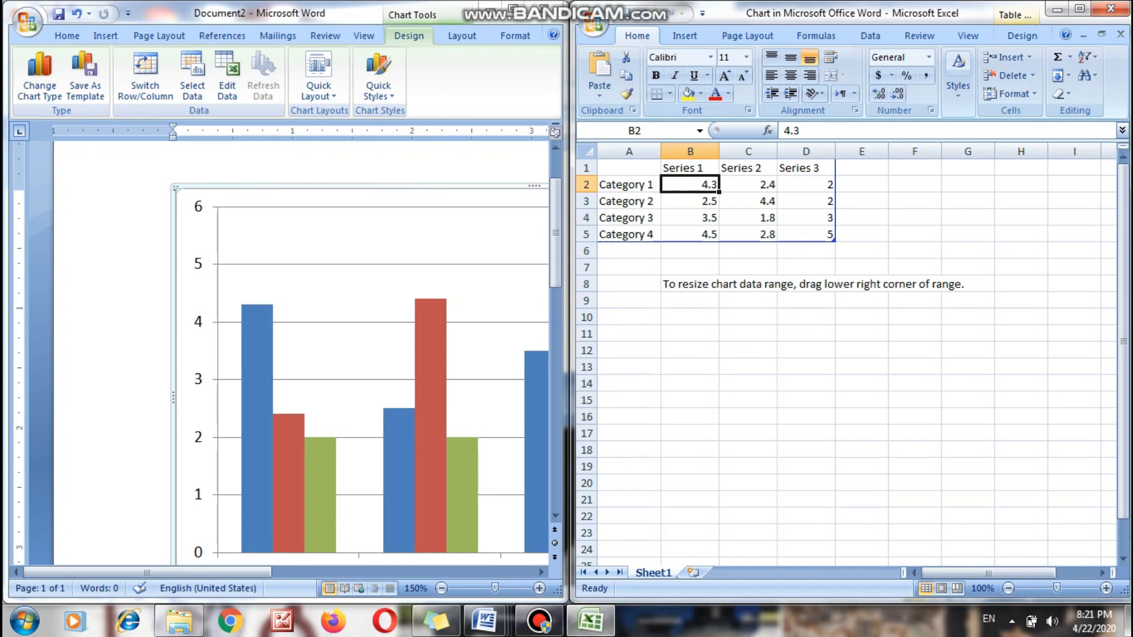
type("2")
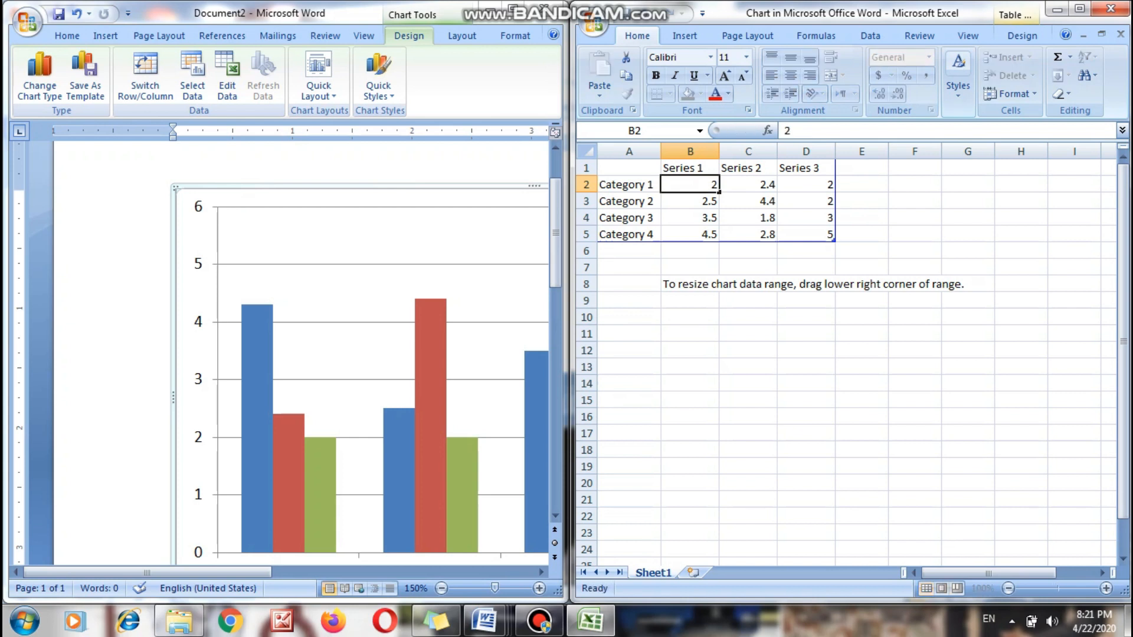
key("Return")
Step: Set the Series 1 value of Category 1 to 5 in the chart's data sheet
key("Up")
type("5")
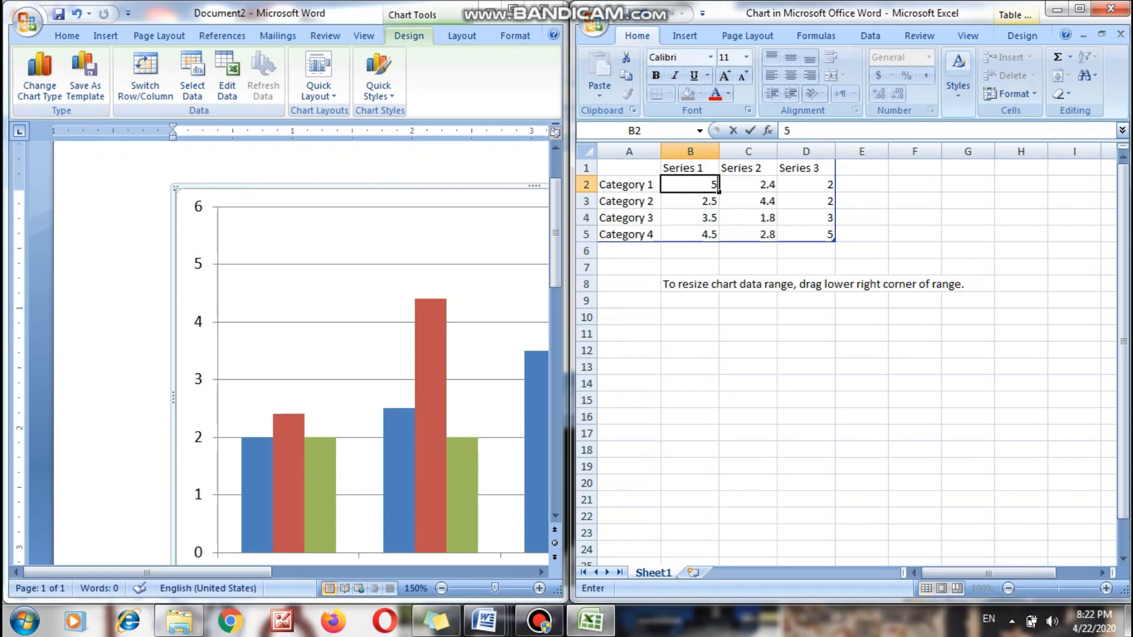
key("Return")
key("Right")
key("Right")
key("Left")
key("Left")
key("Down")
key("Down")
key("Right")
key("Right")
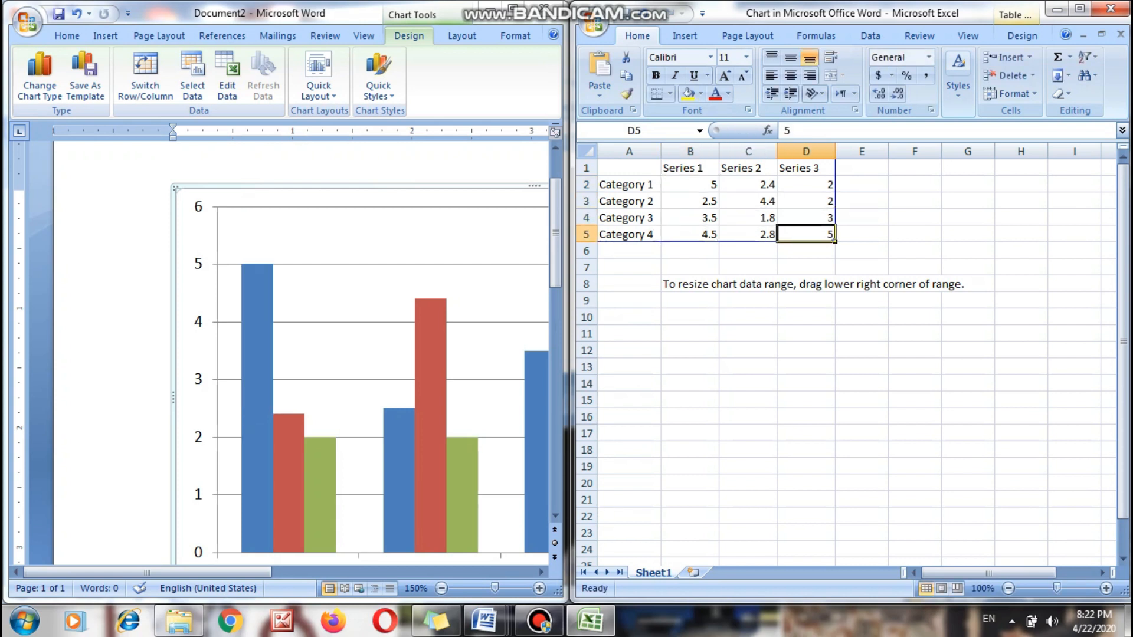
key("Left")
key("Left")
key("Up")
key("Up")
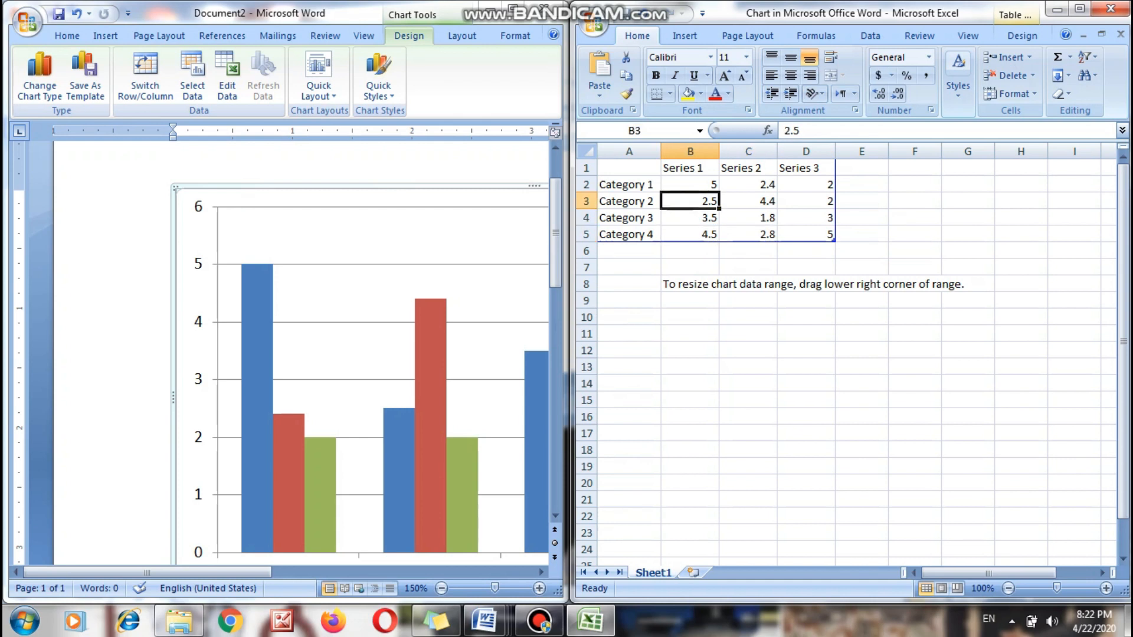
Step: Return to the Word document at full window size and bring the whole column chart into view
left_click(512, 9)
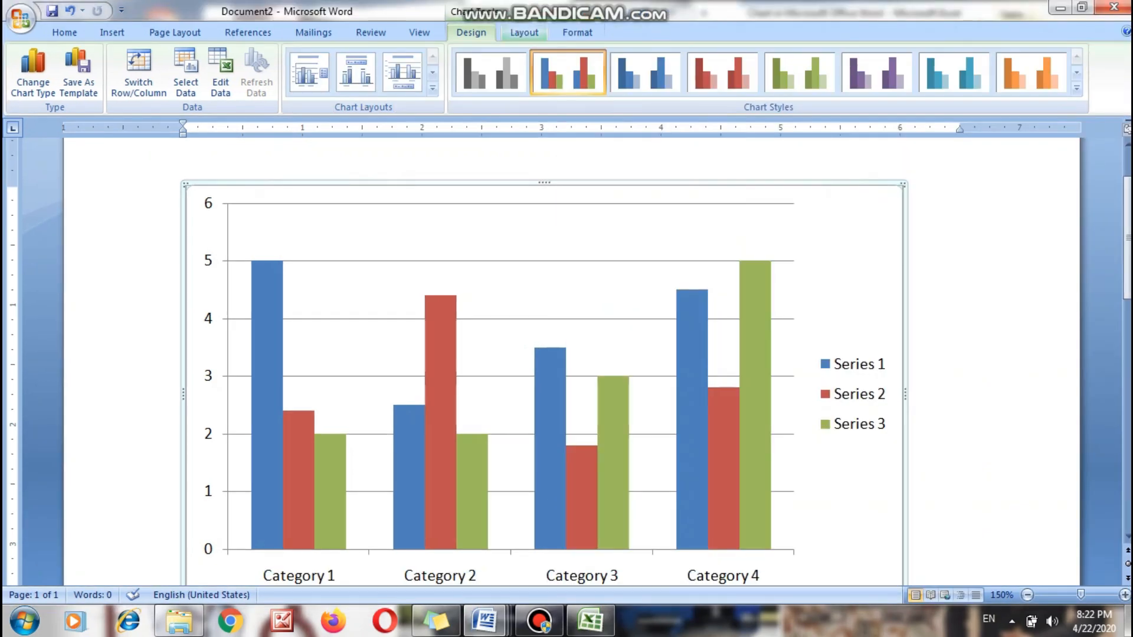
scroll(566, 354, "down", 2)
scroll(566, 354, "up", 2)
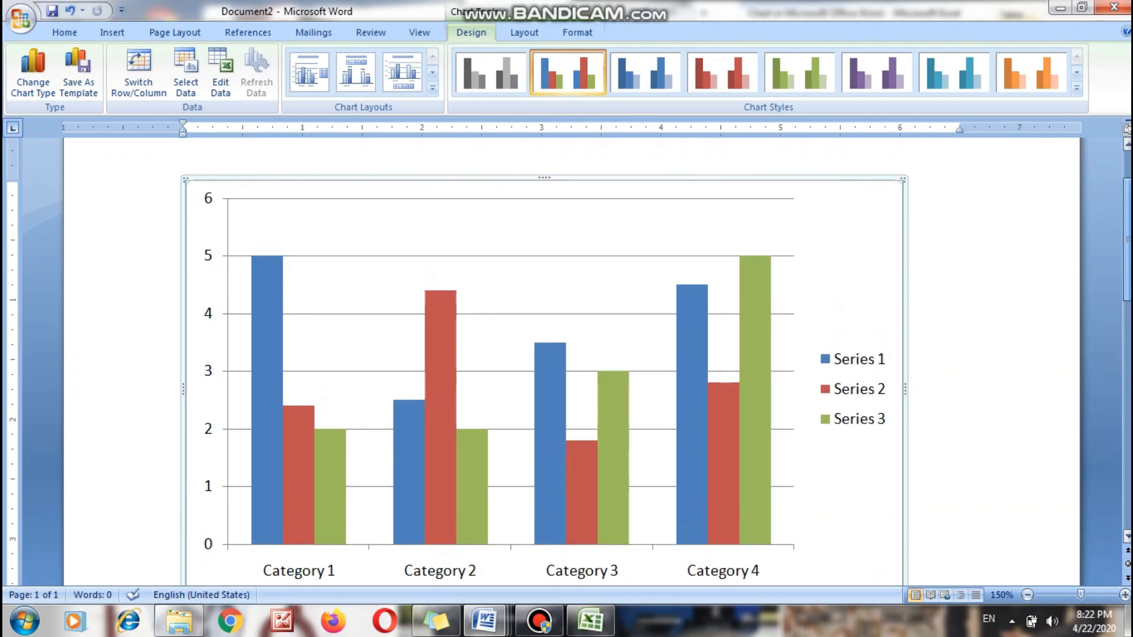
left_click_drag(1127, 245, 1127, 246)
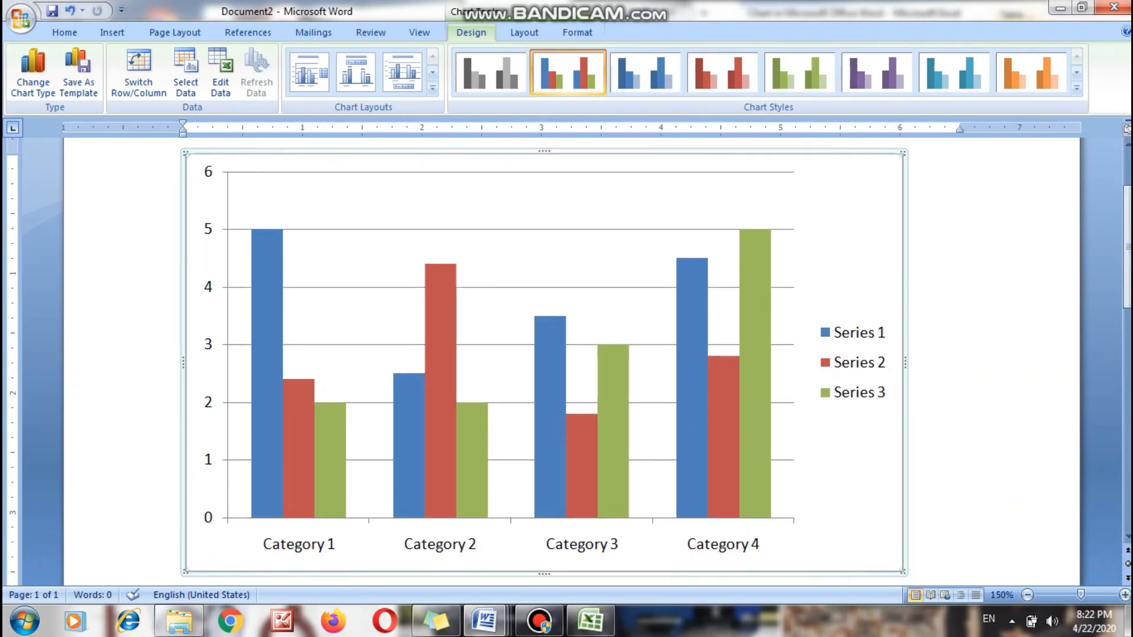
Step: Look through the available chart styles and chart layouts for the column chart
left_click(1077, 89)
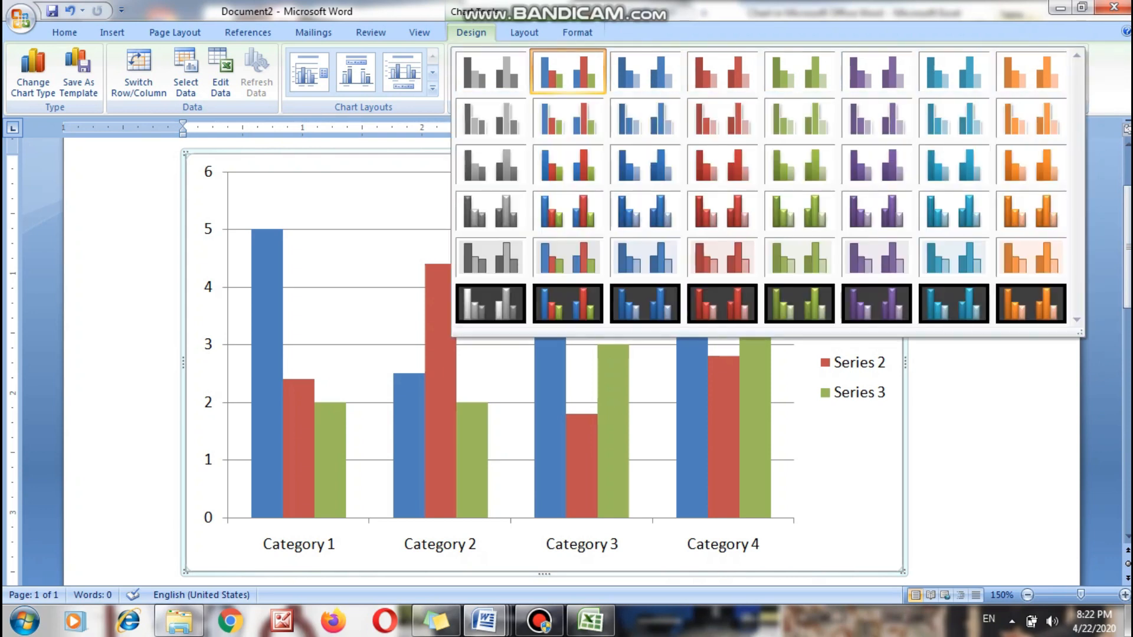
key("Escape")
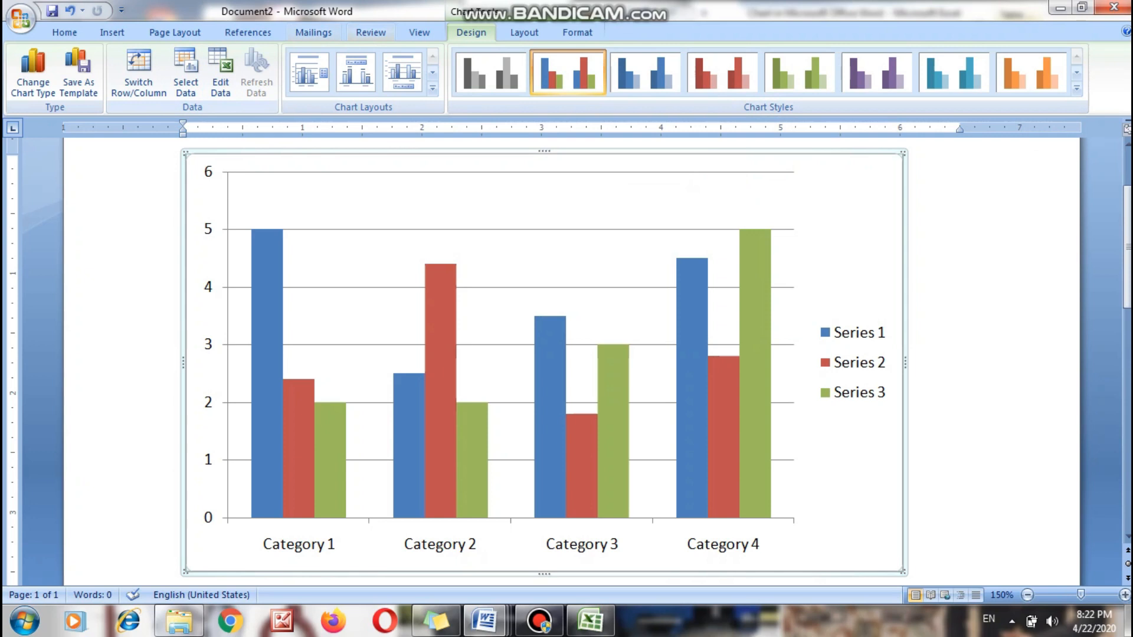
left_click(433, 89)
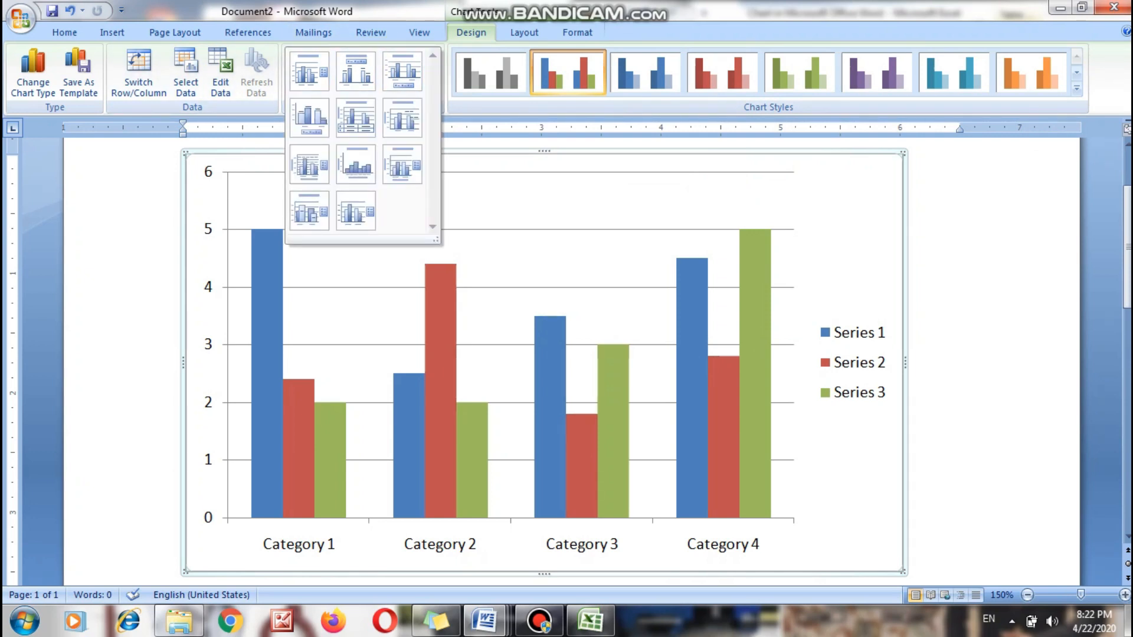
key("Escape")
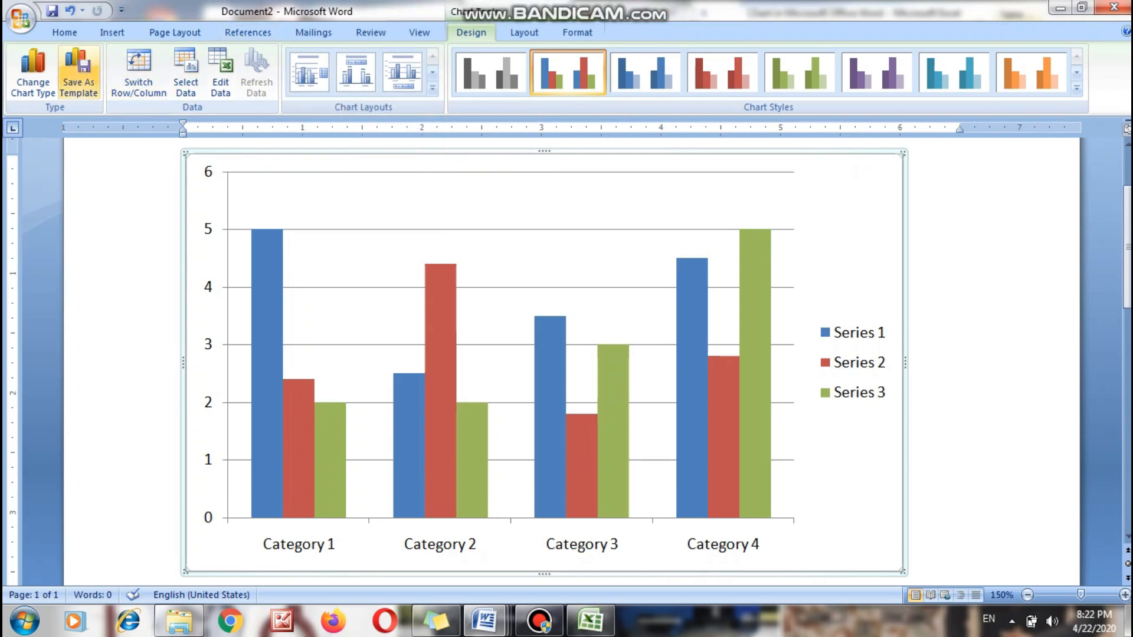
Step: Change the chart type from clustered column to the first Pie variant
left_click(33, 73)
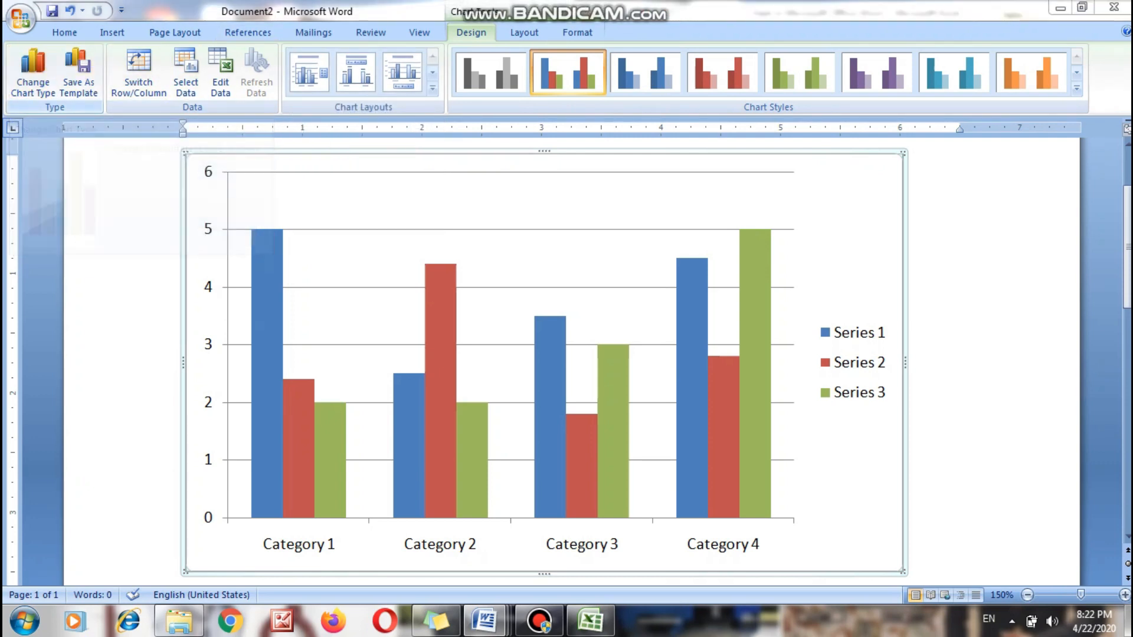
left_click(393, 244)
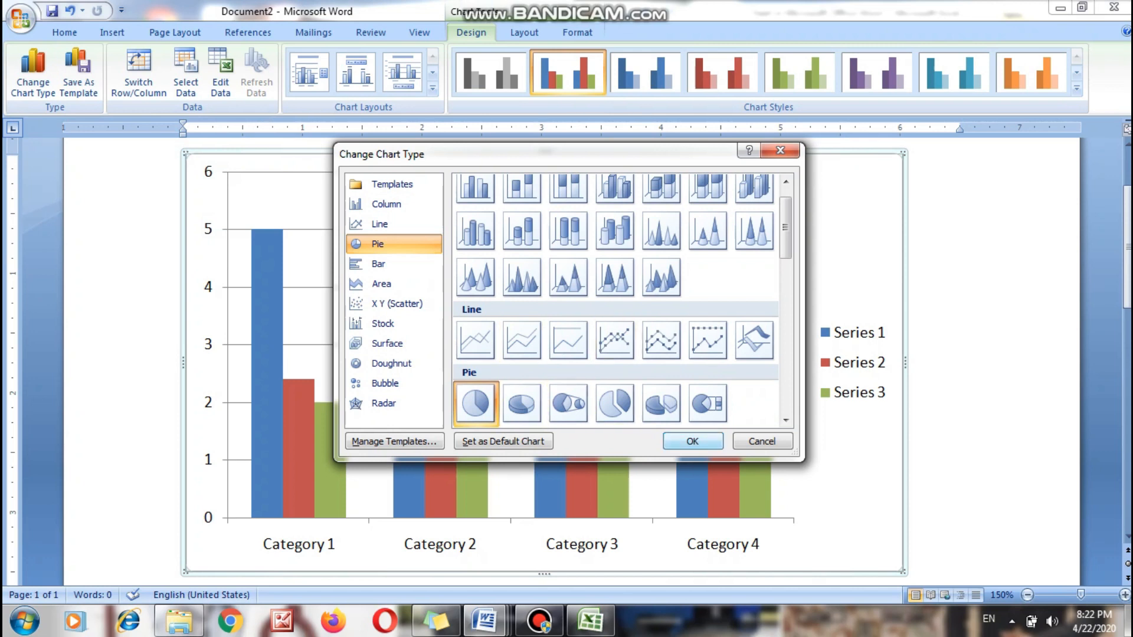
left_click(692, 441)
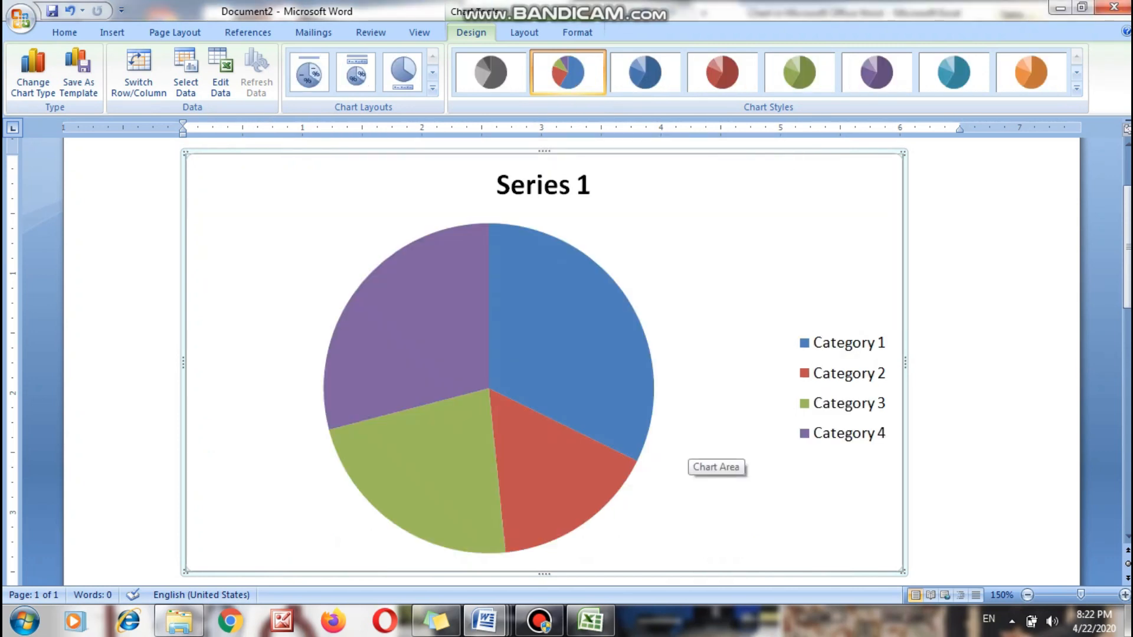
Step: Try pulling the pie chart's slices apart from the centre and undo the chart edits
left_click(578, 354)
left_click_drag(578, 354, 556, 345)
left_click(578, 331)
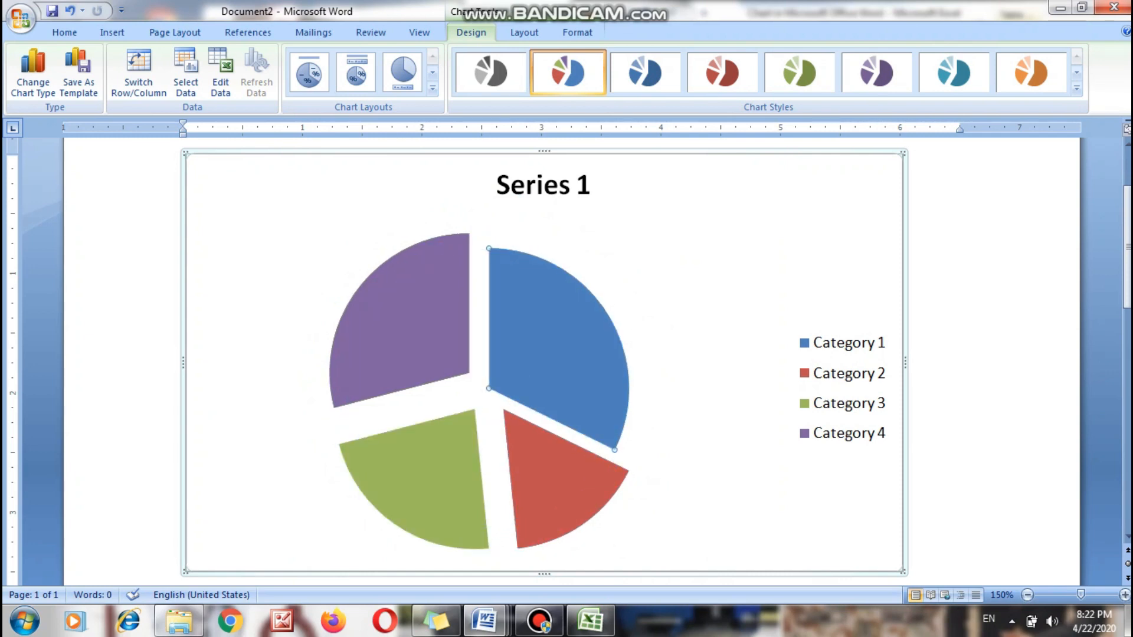
key("ctrl+z")
key("ctrl+z")
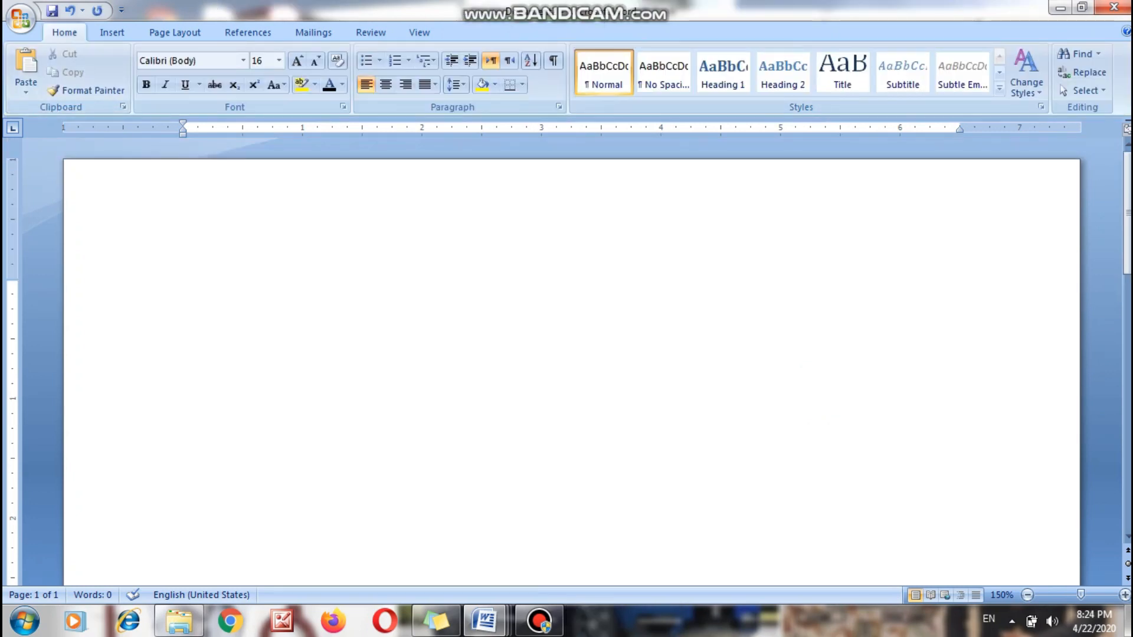
Step: Enter the YouTube channel's web address as a hyperlink and follow it to the channel page in the browser
type("www.YouT")
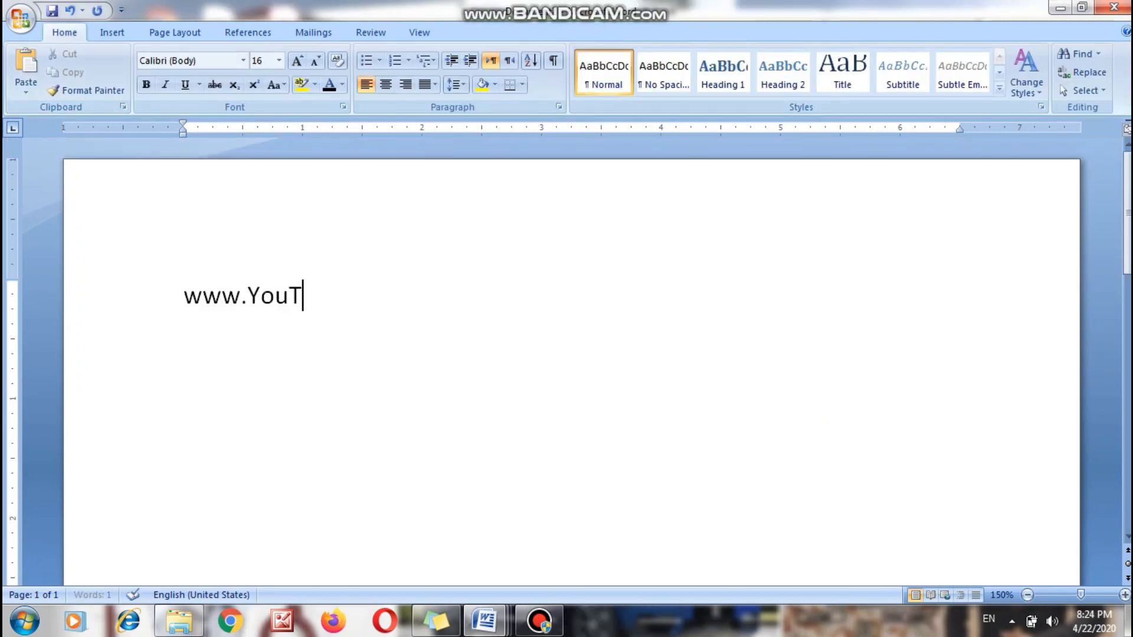
type("ube.com/Muh")
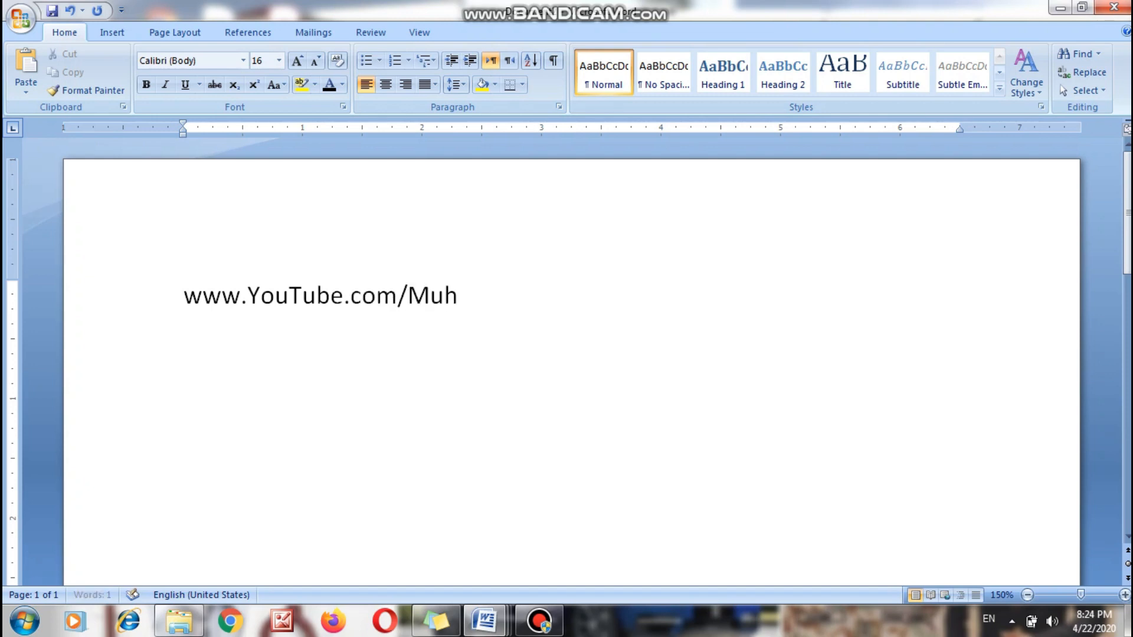
type("ammadUmer")
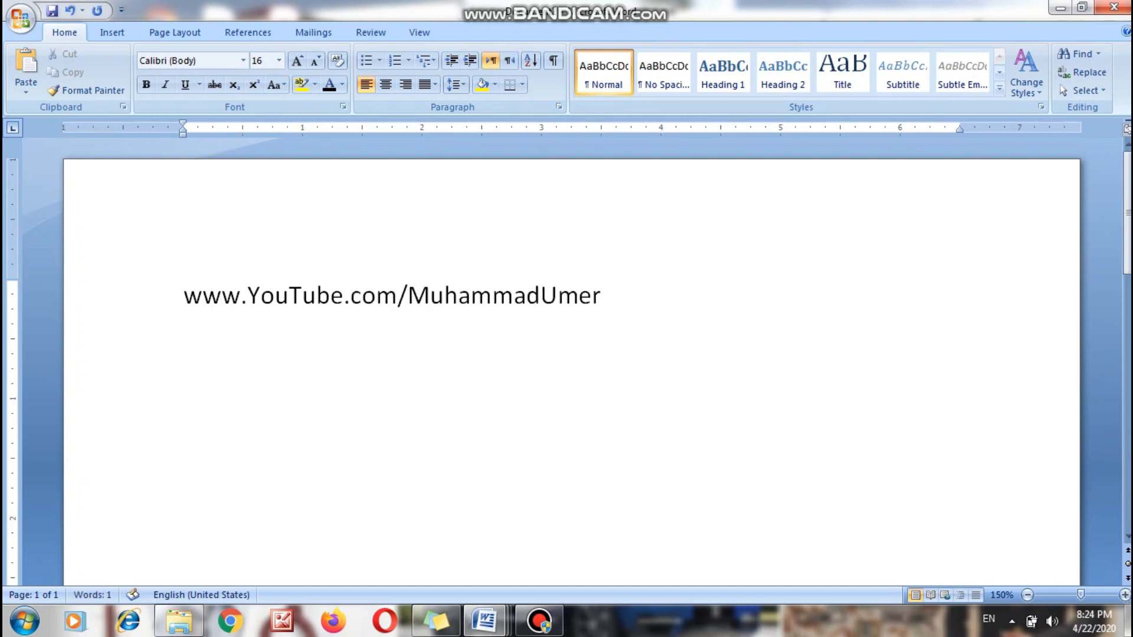
type("Abdullah")
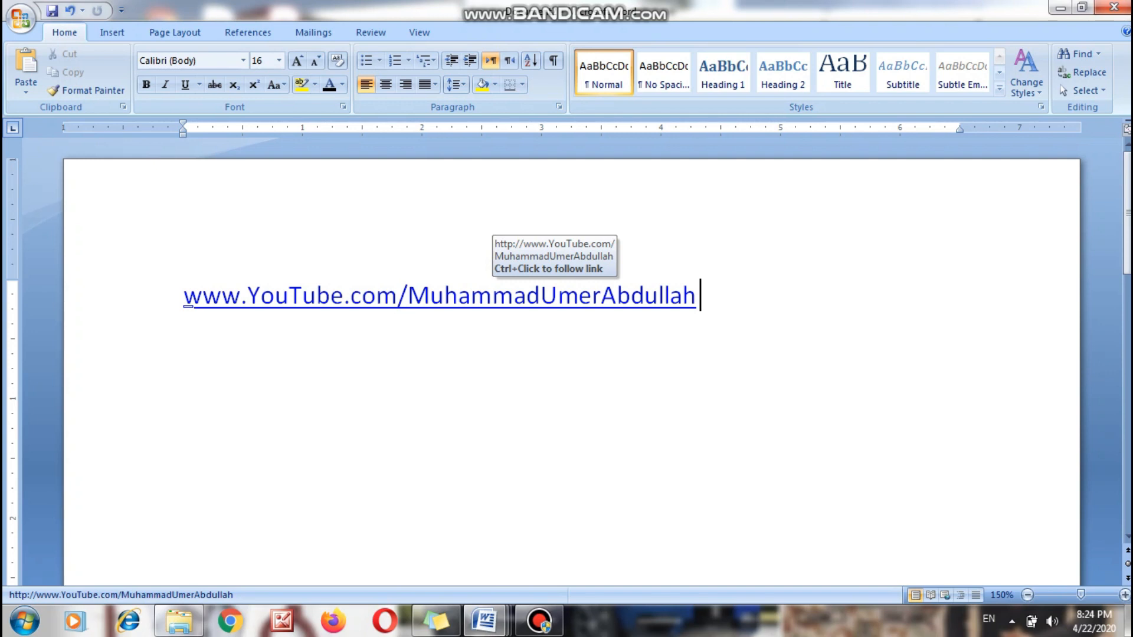
left_click(493, 295, "ctrl")
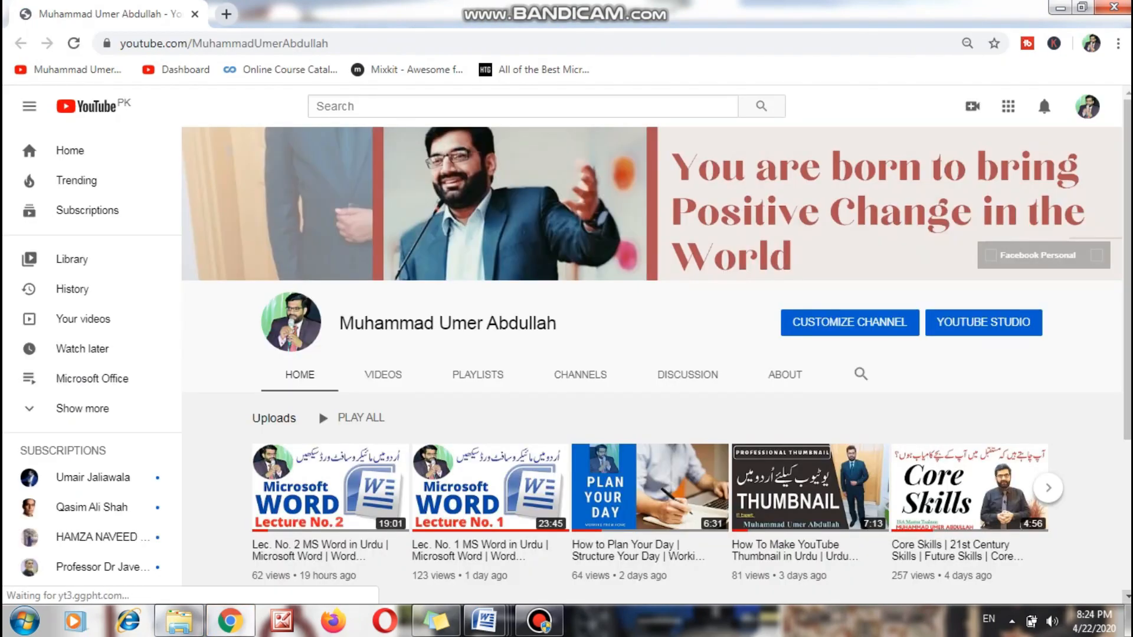
scroll(655, 318, "down", 2)
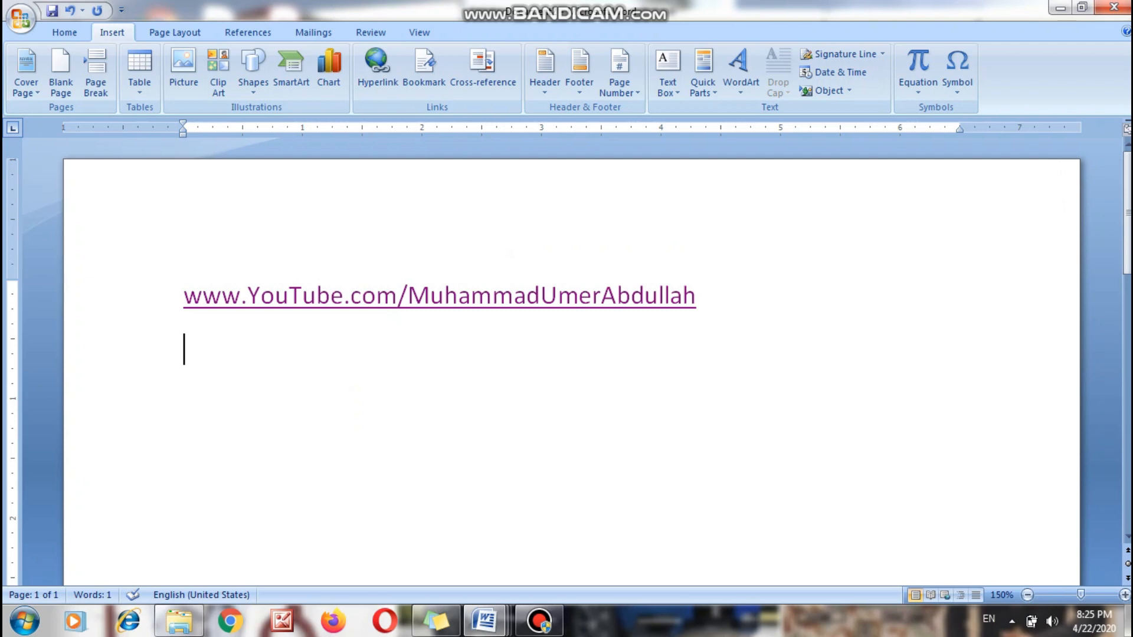
Step: Write Namaz on the line below the web address and hyperlink it to the existing Namaz file in My Documents
type("Namaz")
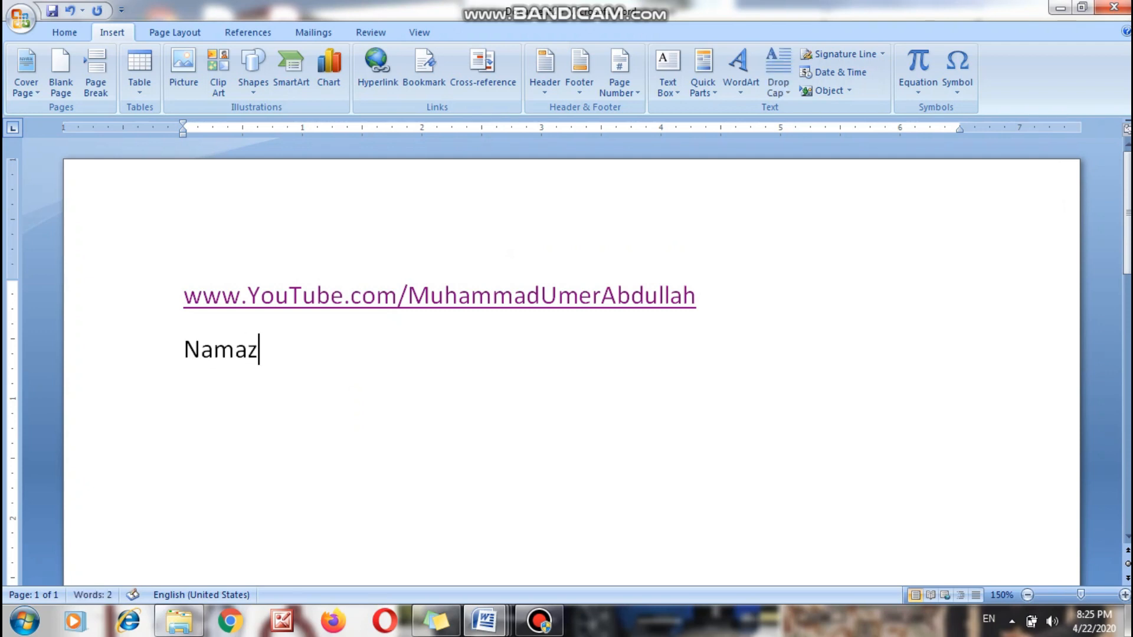
left_click_drag(258, 351, 183, 351)
left_click(376, 66)
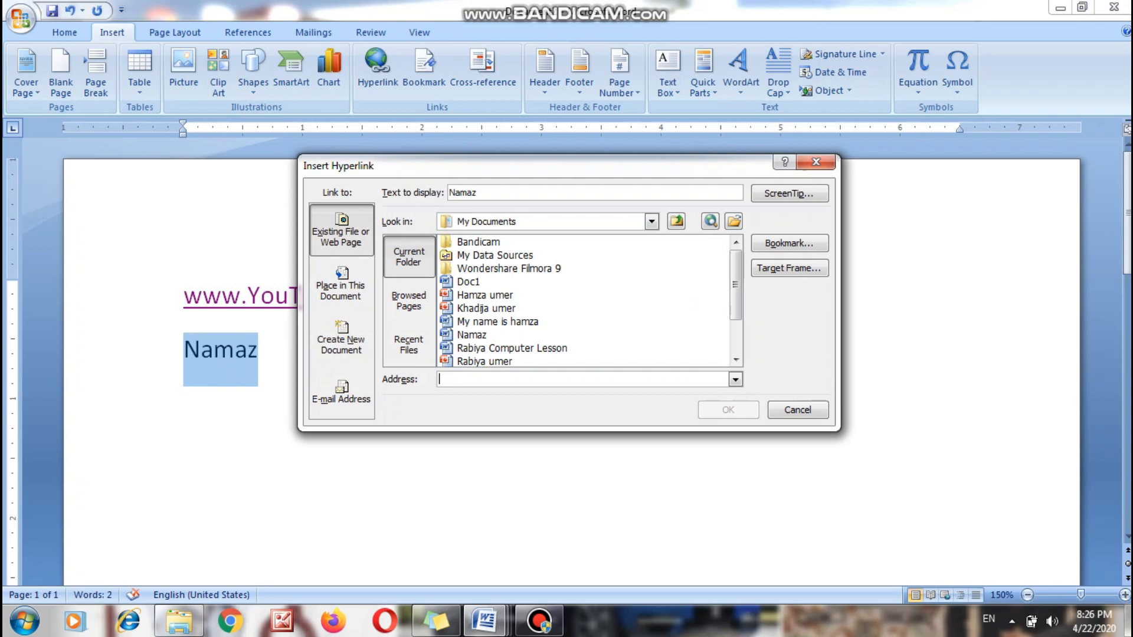
left_click(472, 335)
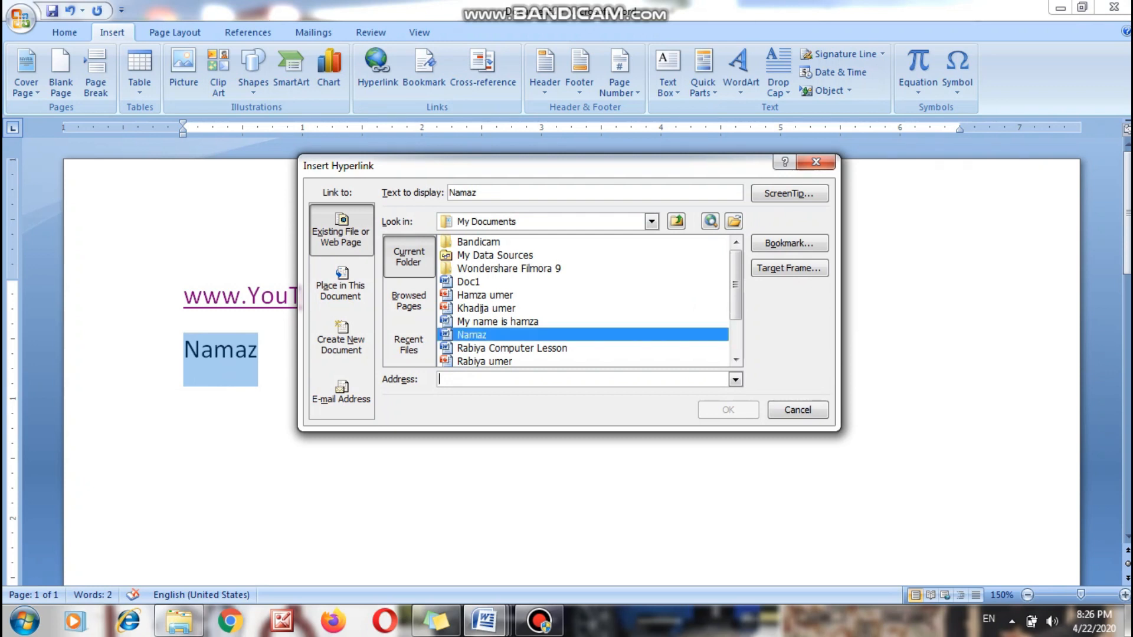
left_click(728, 410)
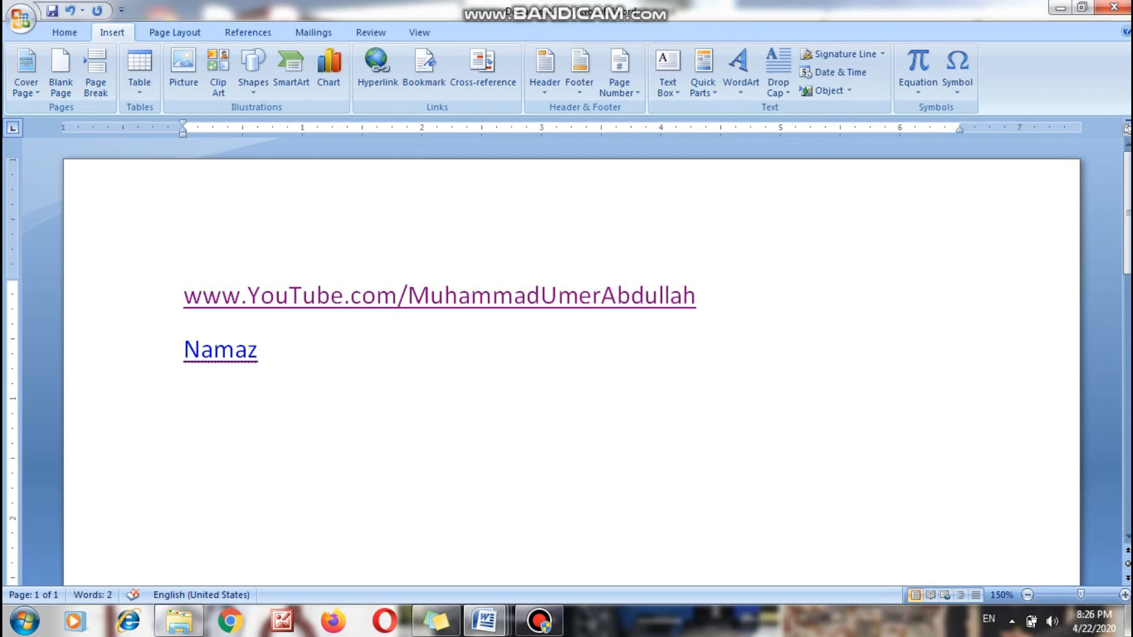
Step: Follow the Namaz hyperlink past the security notice, view the linked document's table, and return to the hyperlink document
left_click(241, 351, "ctrl")
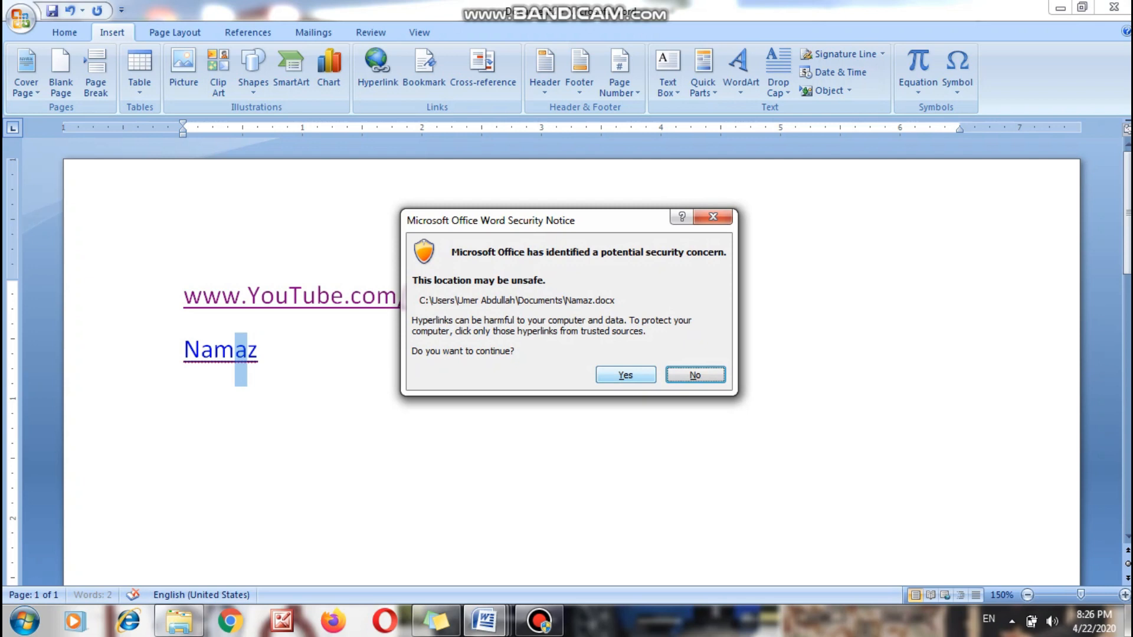
left_click(626, 375)
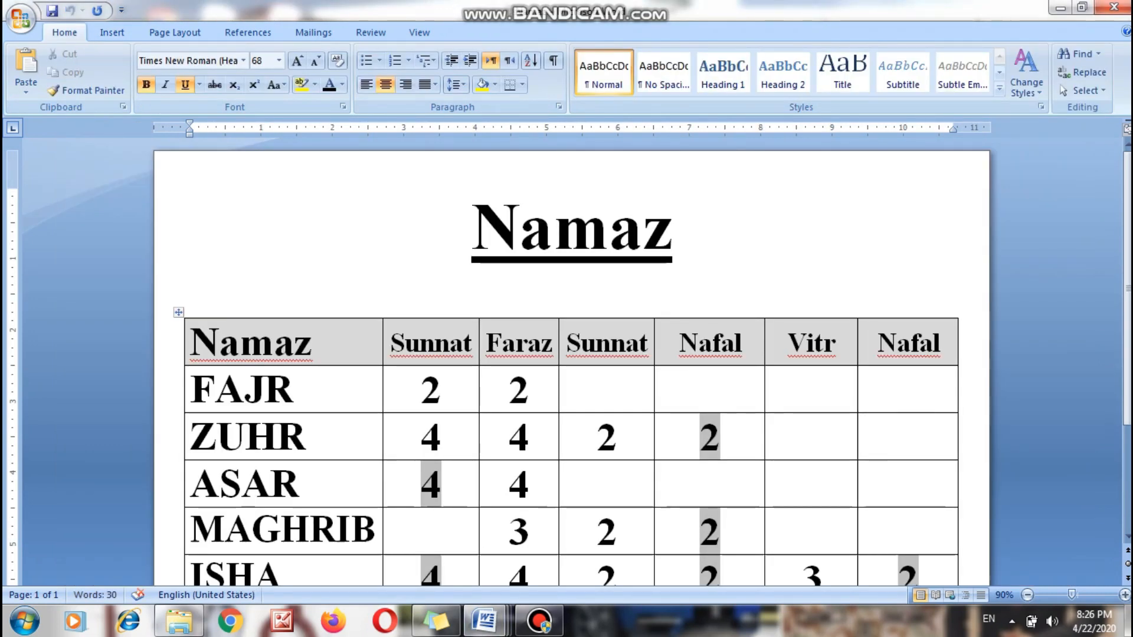
scroll(589, 12, "down", 3)
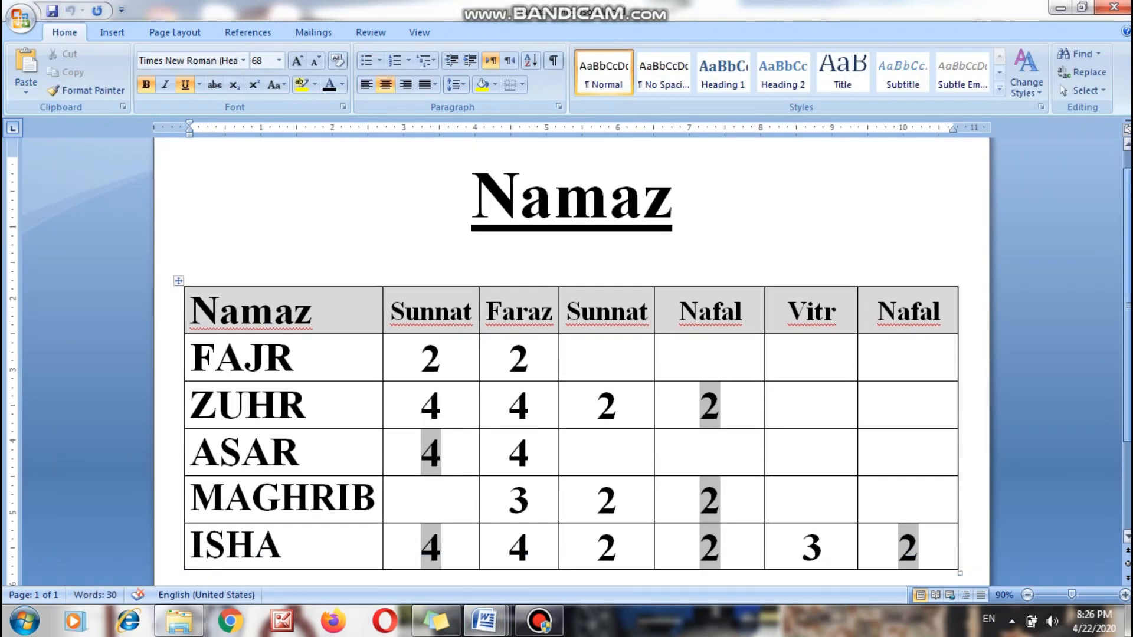
scroll(588, 12, "up", 1)
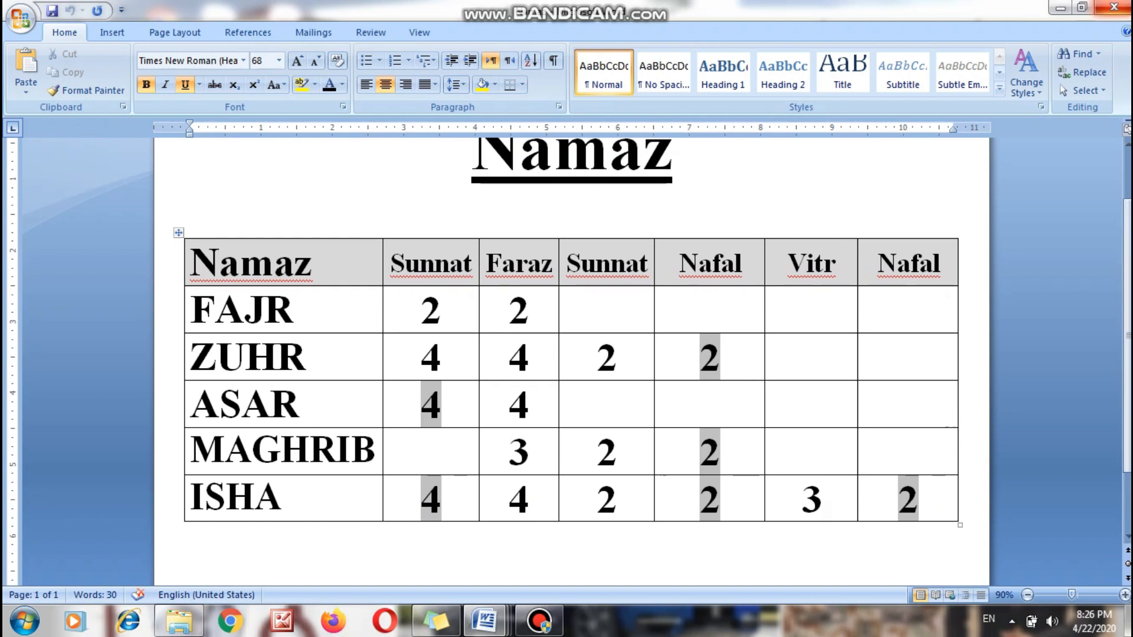
key("alt+Tab")
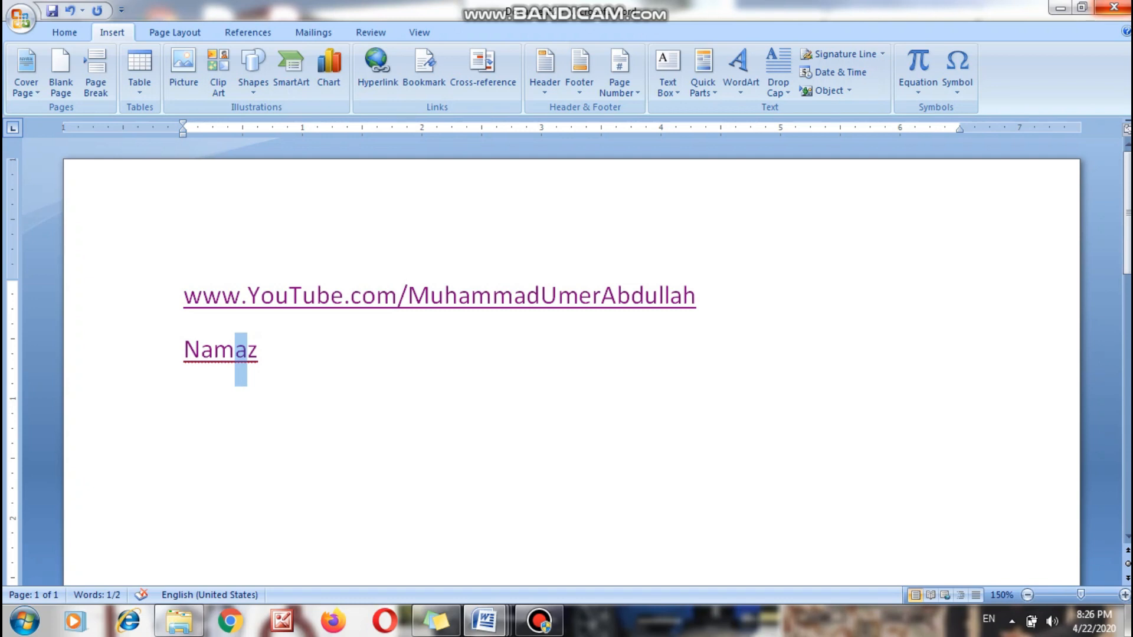
Step: Insert the Alphabet header with the title MS Word Online Training and close the header area
left_click(264, 349)
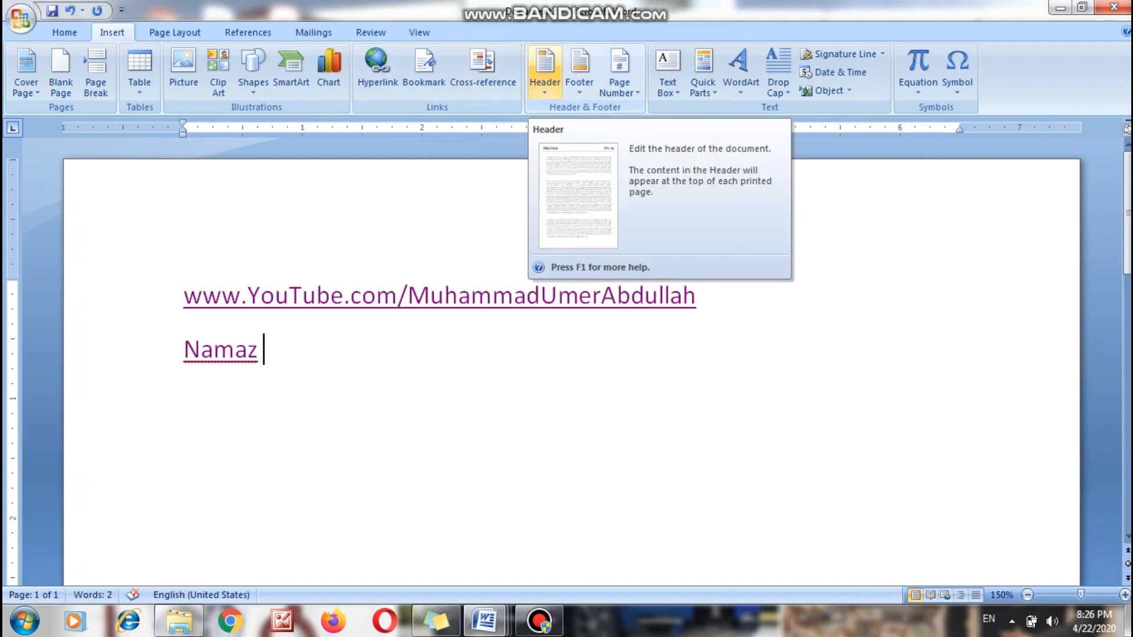
left_click(544, 74)
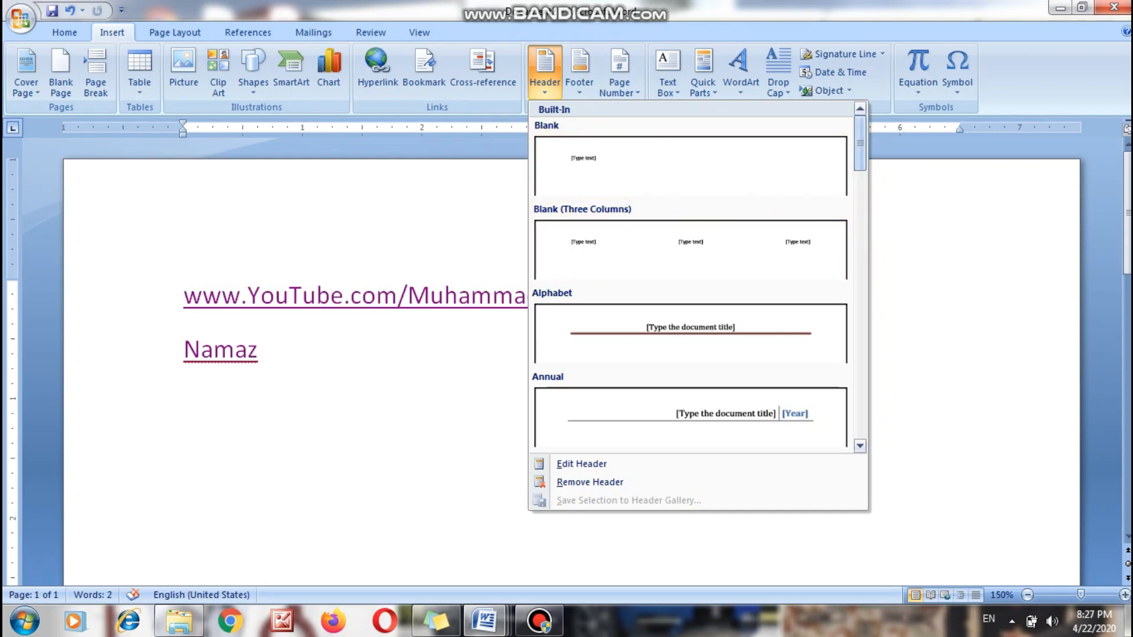
scroll(860, 446, "down", 4)
scroll(690, 278, "down", 6)
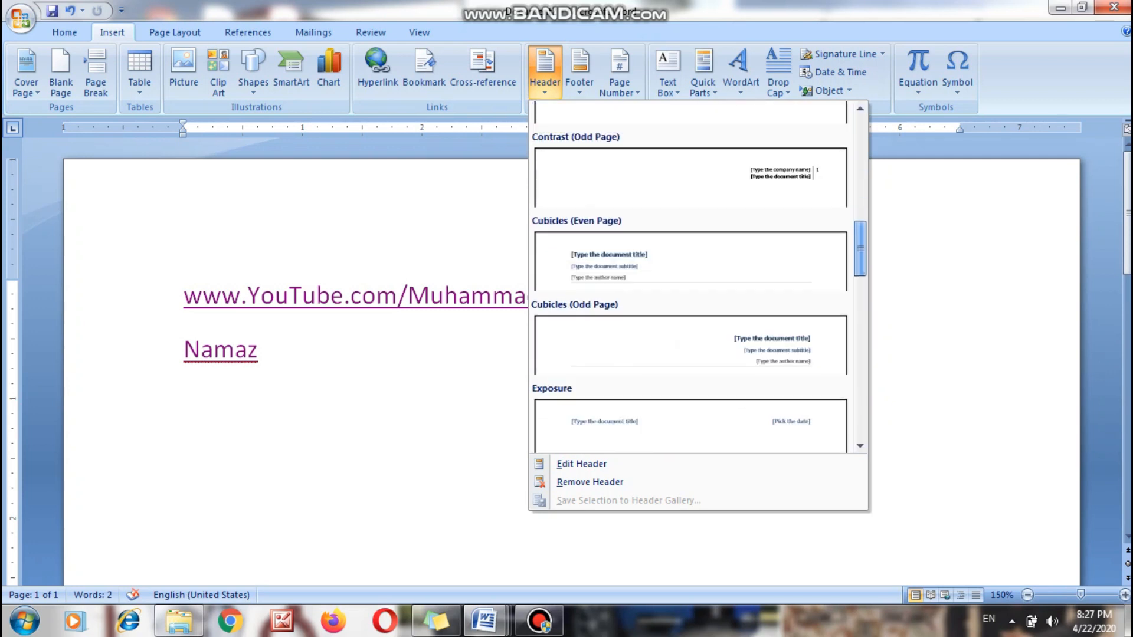
scroll(691, 278, "up", 8)
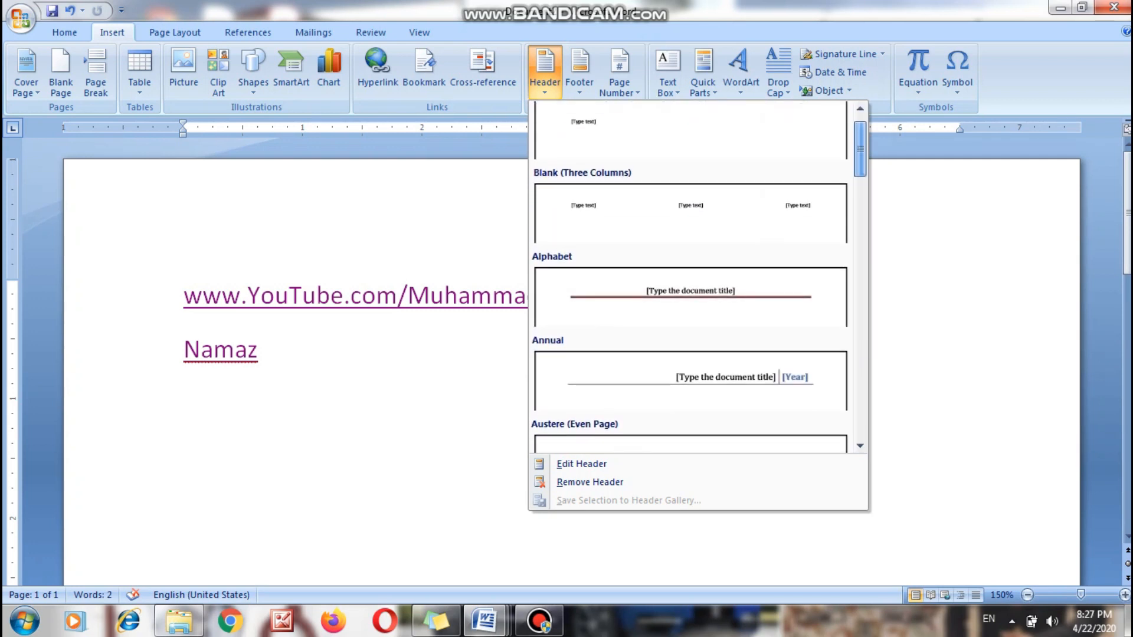
scroll(691, 278, "up", 1)
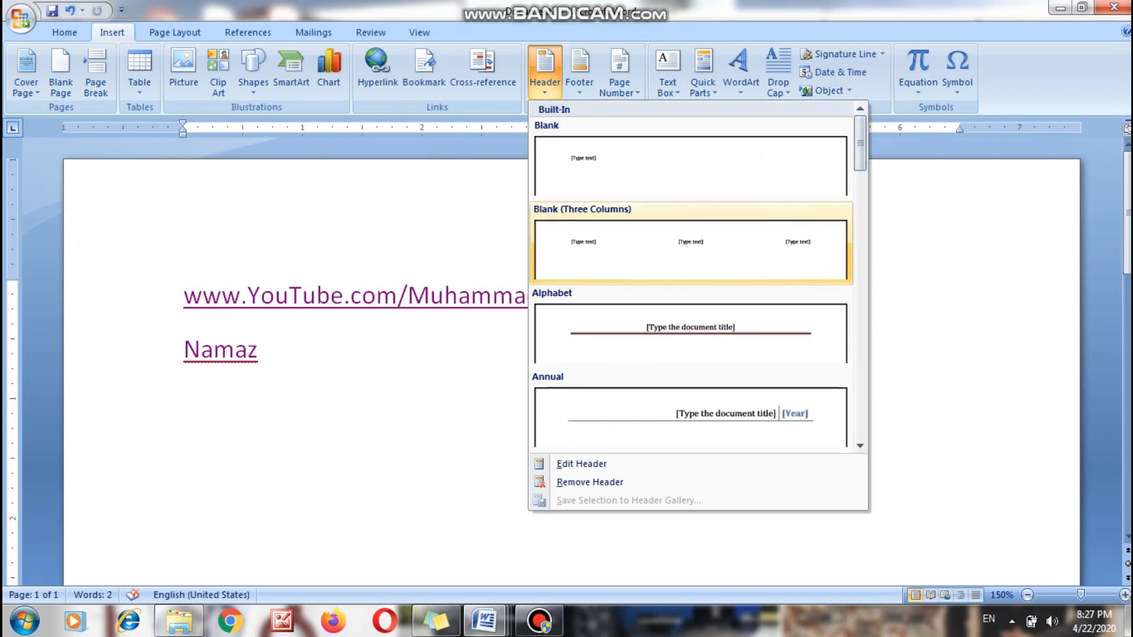
left_click(690, 334)
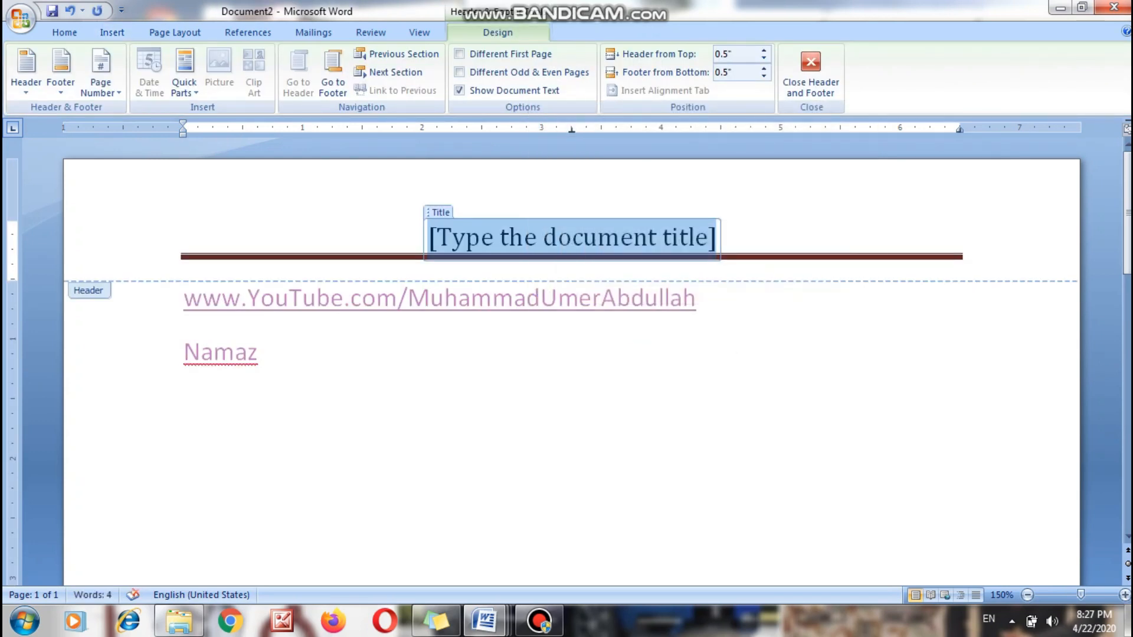
type("M")
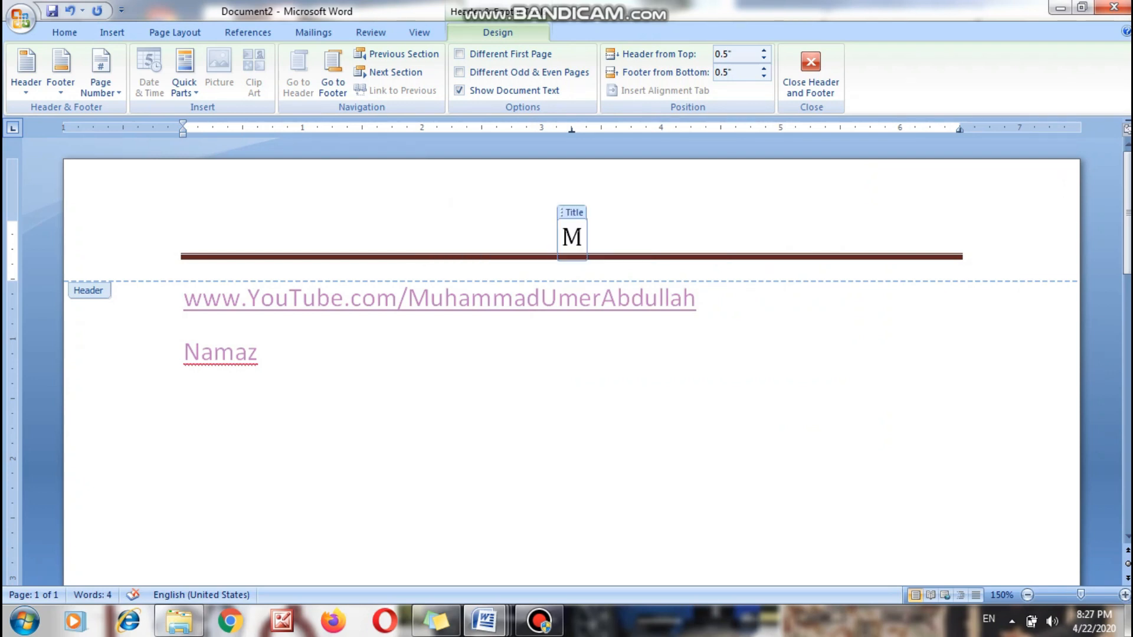
type("S Word Online Training")
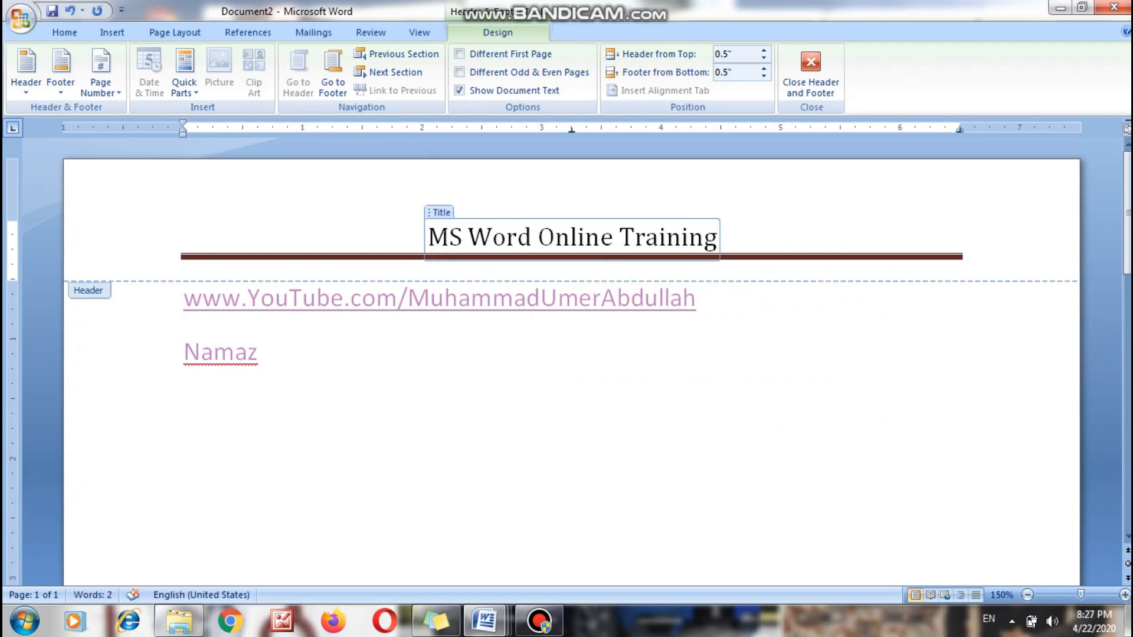
left_click(811, 71)
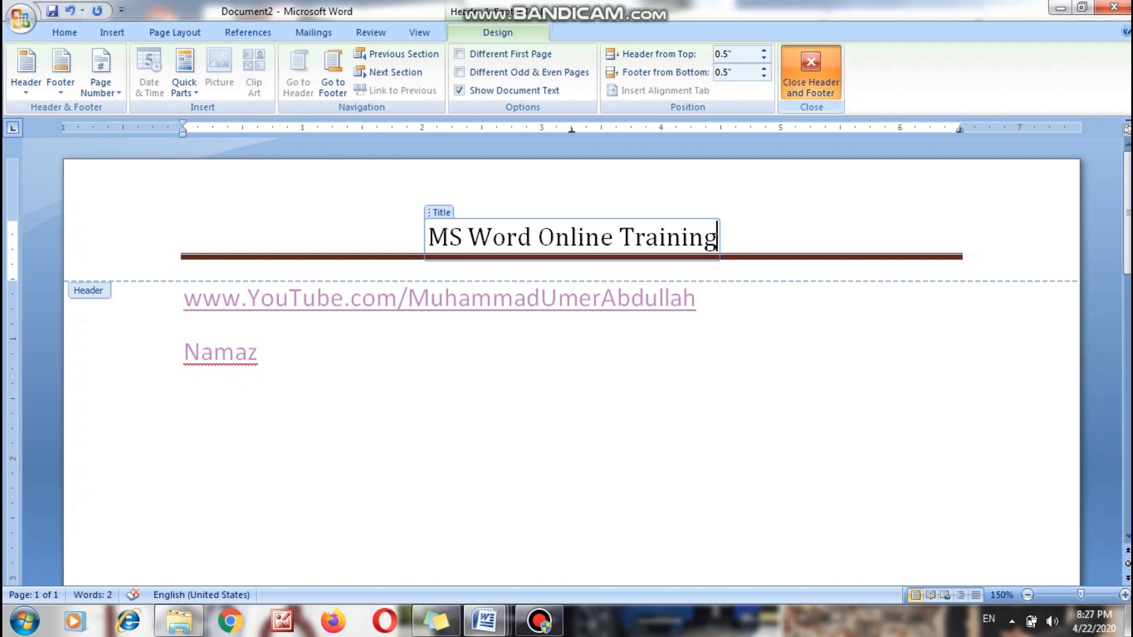
Step: Add blank paragraphs to the document body until it extends to six pages
key("Return")
key("Return")
key("Return")
key("Return")
key("Return")
key("Return")
key("Return")
key("Return")
key("Return")
key("Return")
key("Return")
key("Return")
key("Return")
key("Return")
key("Return")
key("Return")
key("Return")
key("Return")
key("Return")
key("Return")
key("Return")
key("Return")
key("Return")
key("Return")
key("Return")
key("Return")
key("Return")
key("Return")
key("Return")
key("Return")
key("Return")
key("Return")
key("Return")
key("Return")
key("Return")
key("Return")
key("Return")
key("Return")
key("Return")
key("Return")
key("Return")
key("Return")
key("Return")
key("Return")
key("Return")
key("Return")
key("Return")
key("Return")
key("Return")
key("Return")
key("Return")
key("Return")
key("Return")
key("Return")
key("Return")
key("Return")
key("Return")
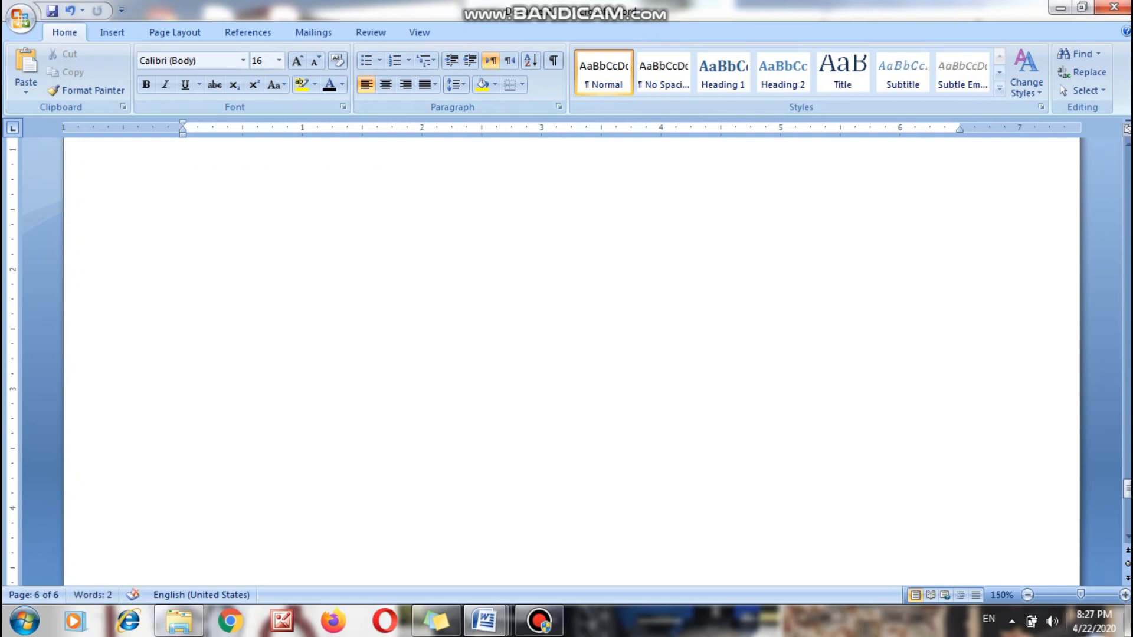
Step: Examine the header on all pages at 30% zoom, and return to the first page at 120%
left_click(1027, 595)
left_click(1027, 595)
left_click(1027, 595)
left_click(1027, 595)
left_click(1027, 595)
left_click(1027, 594)
left_click(1027, 595)
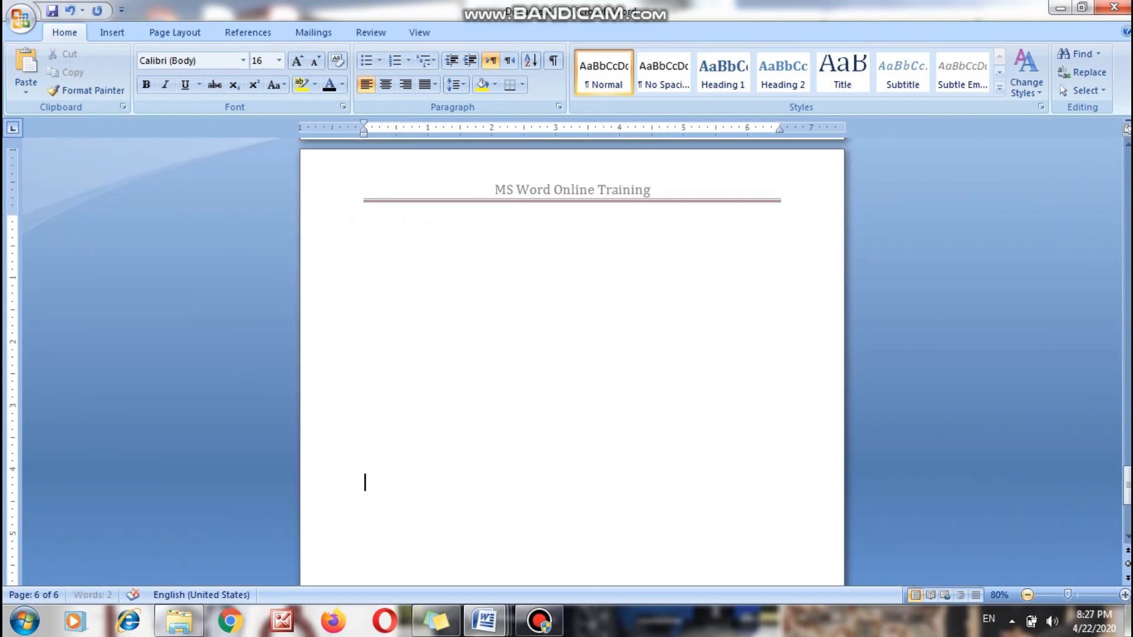
left_click(1027, 595)
left_click(1027, 594)
left_click(1027, 595)
left_click(1027, 594)
left_click(1027, 595)
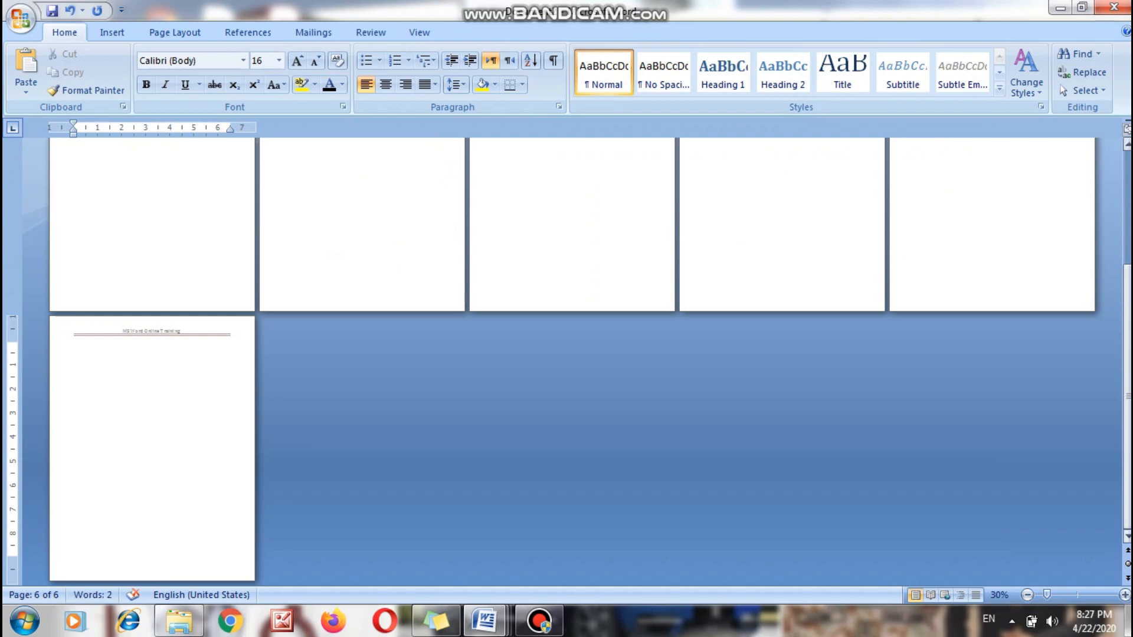
left_click_drag(1127, 296, 1127, 237)
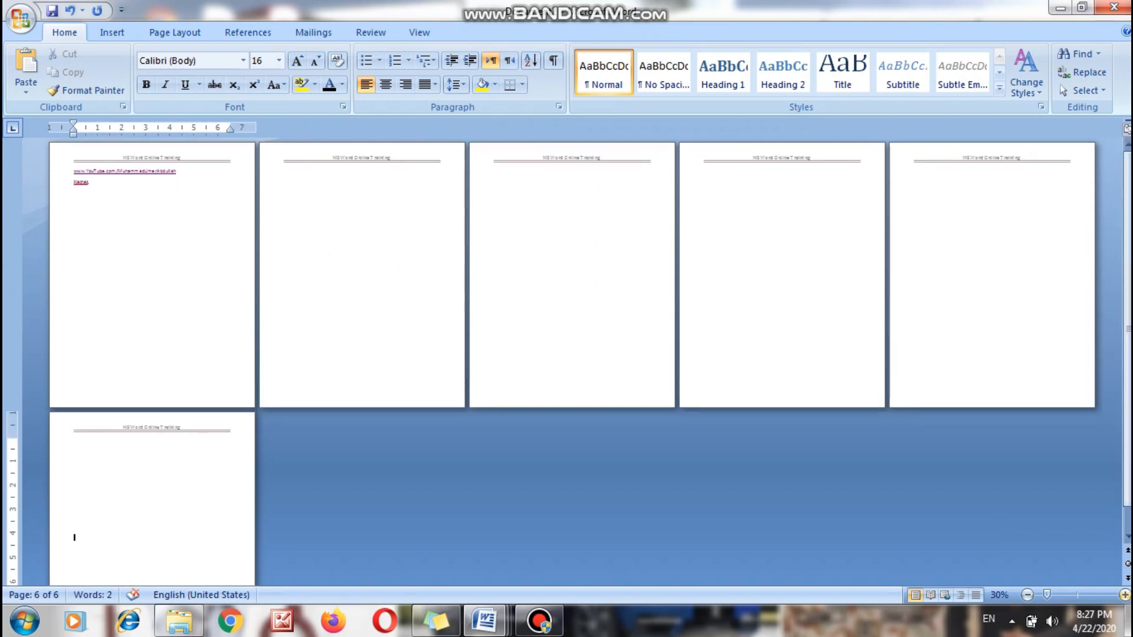
left_click(1124, 595)
double_click(1124, 594)
left_click(1124, 594)
left_click(1124, 595)
left_click(1124, 595)
left_click(1124, 594)
left_click(1124, 595)
left_click(1124, 595)
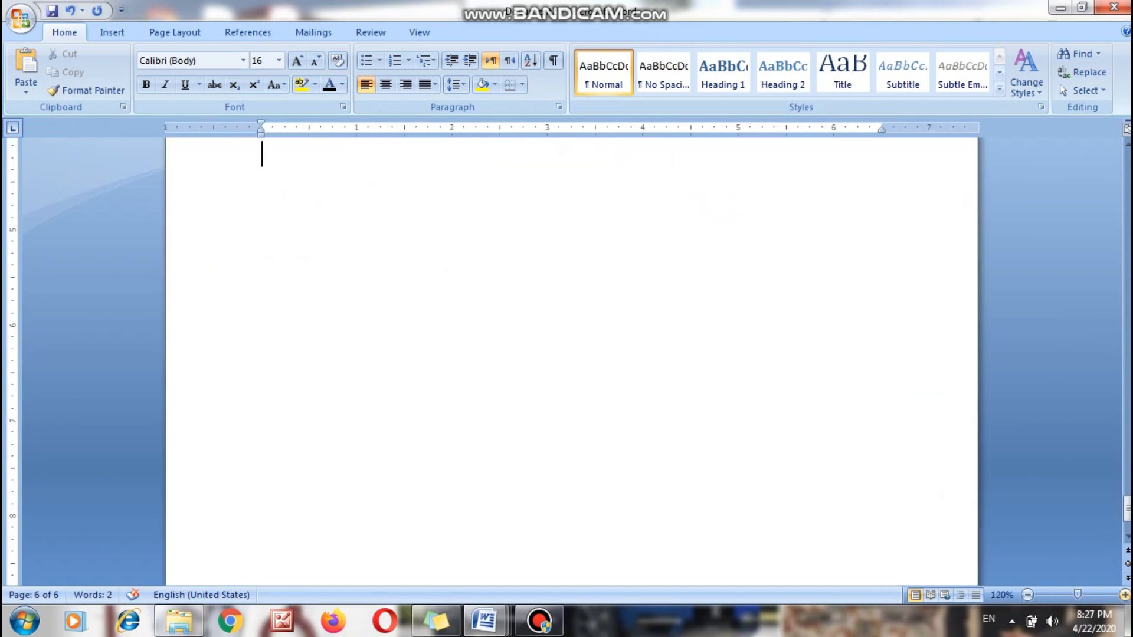
left_click_drag(1127, 509, 1128, 165)
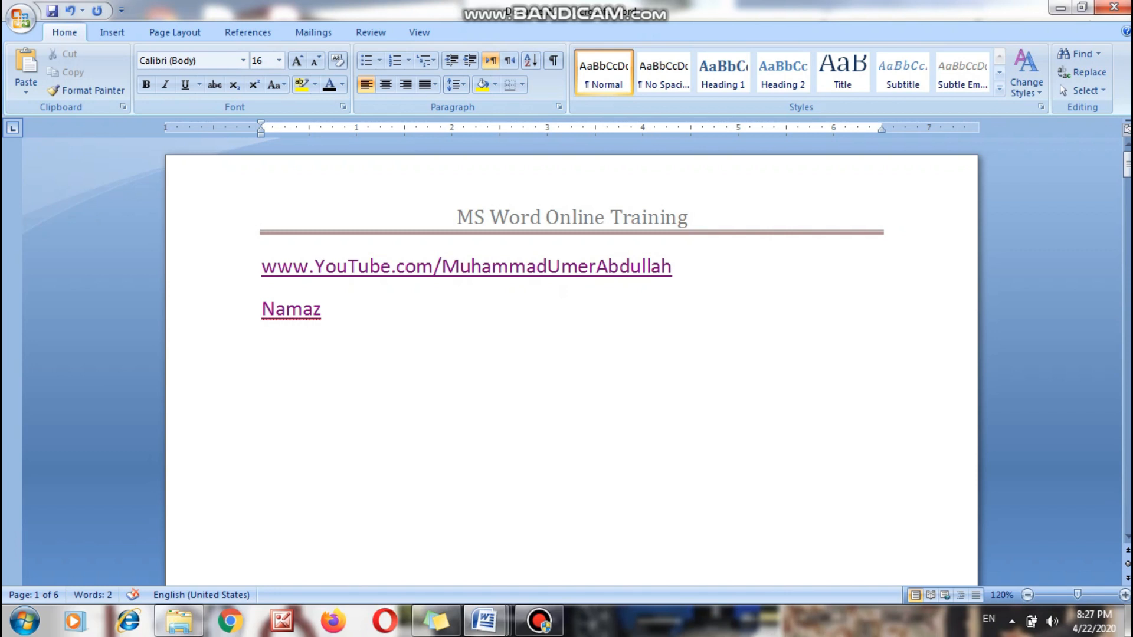
Step: Add a Plain Number 1 page number at the top of the page from within the header, and close the header
double_click(566, 218)
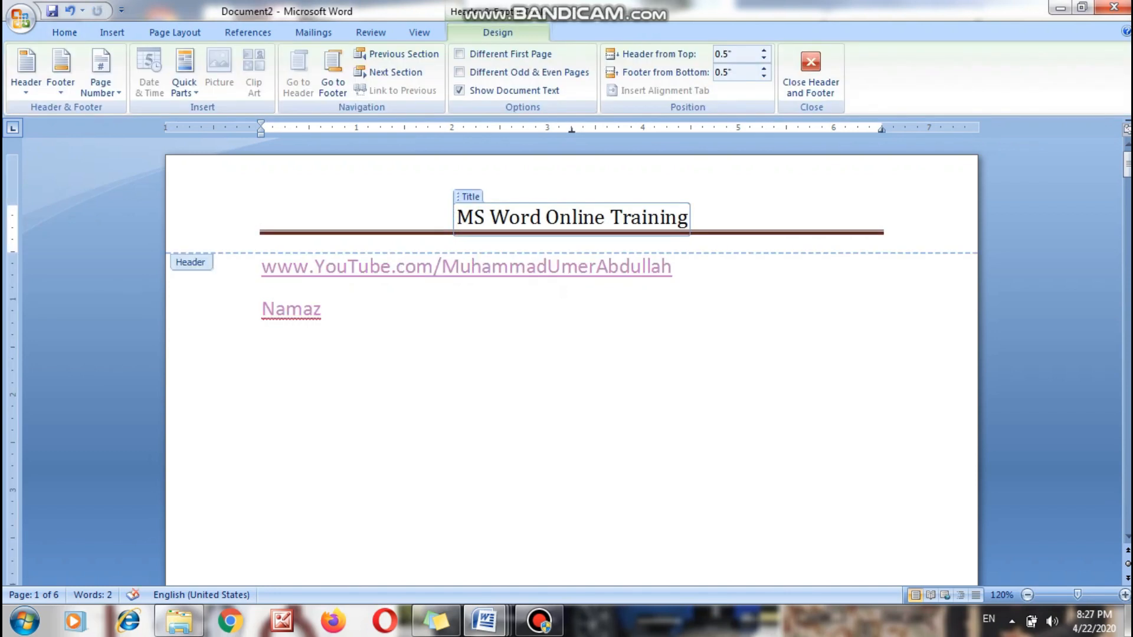
key("End")
key("Home")
left_click(100, 82)
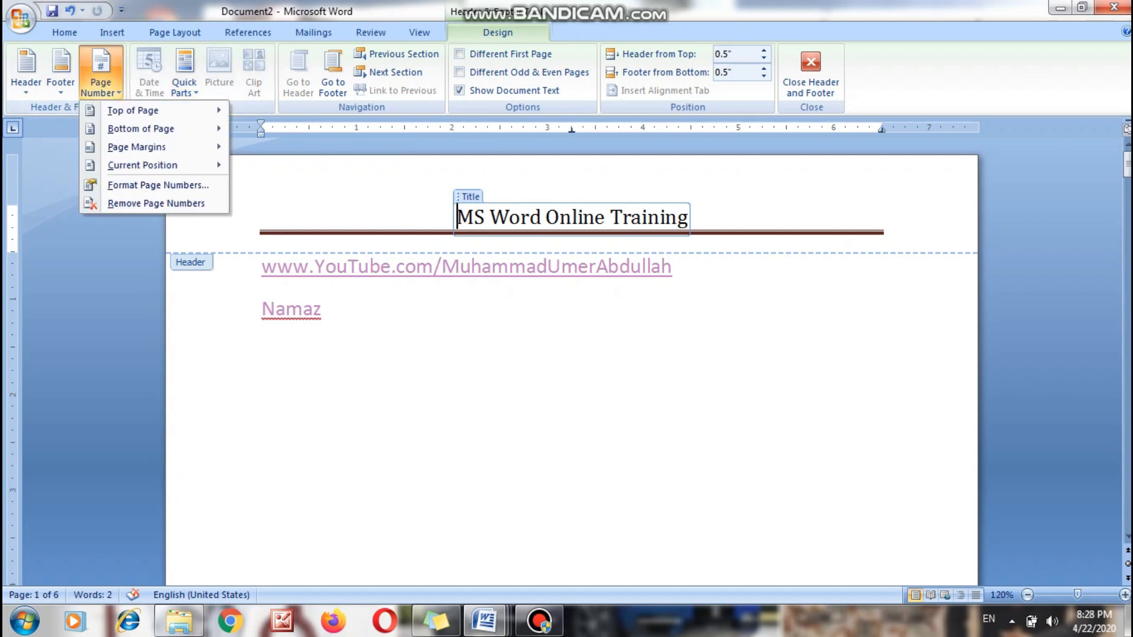
mouse_move(132, 111)
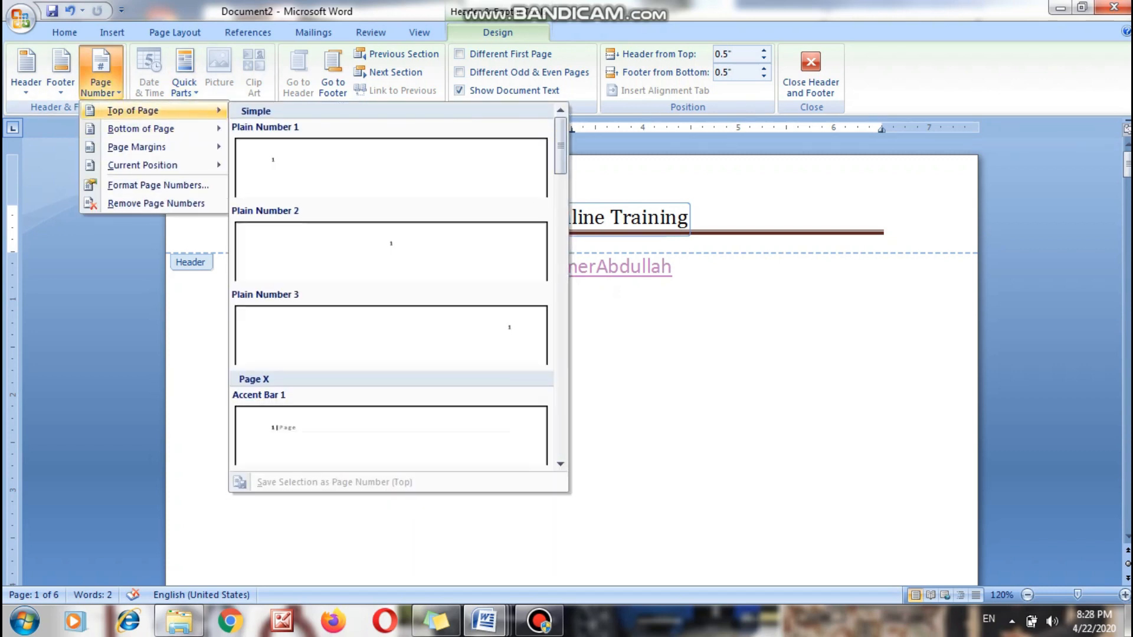
left_click(391, 168)
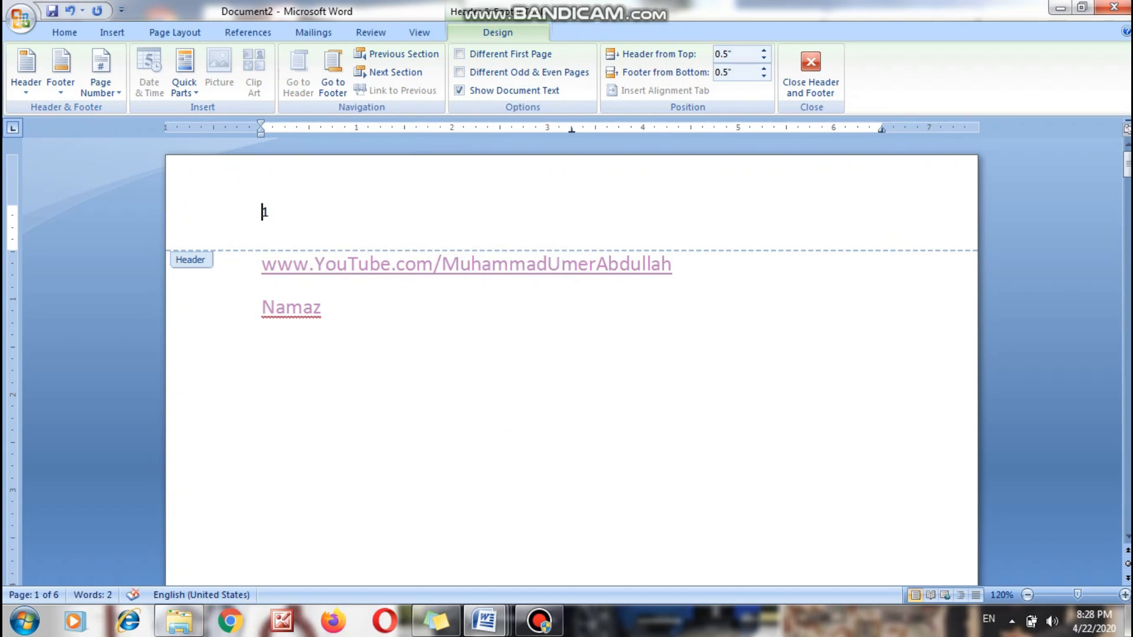
left_click(811, 73)
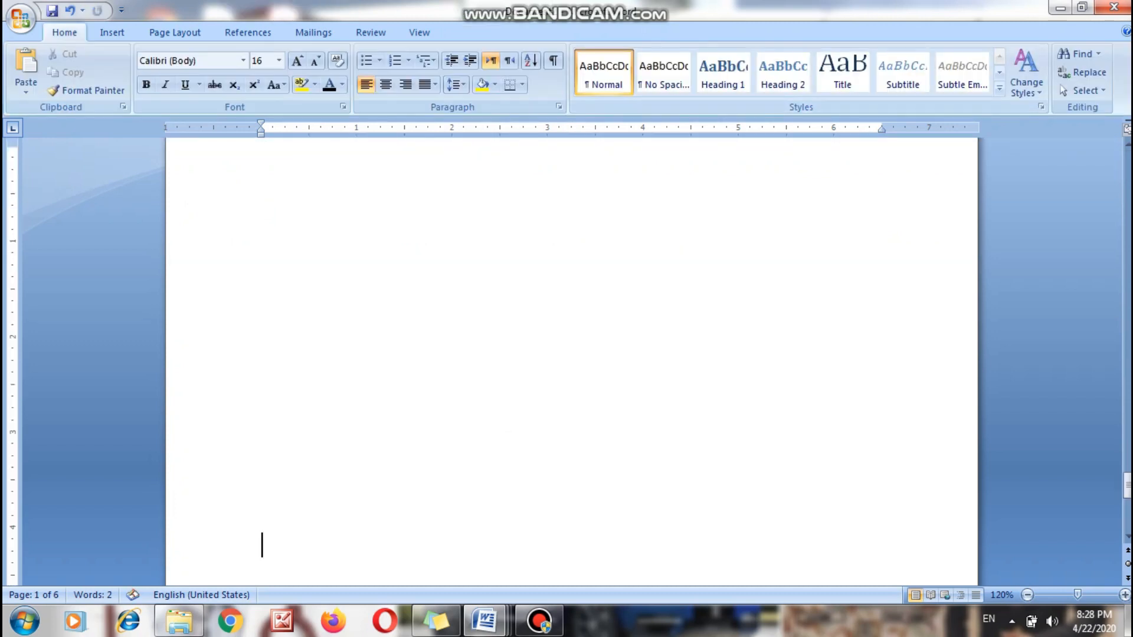
Step: Insert the date in the header as Wednesday, April 22, 2020 and delete the page number in front of it
left_click_drag(1127, 486, 1128, 165)
double_click(289, 212)
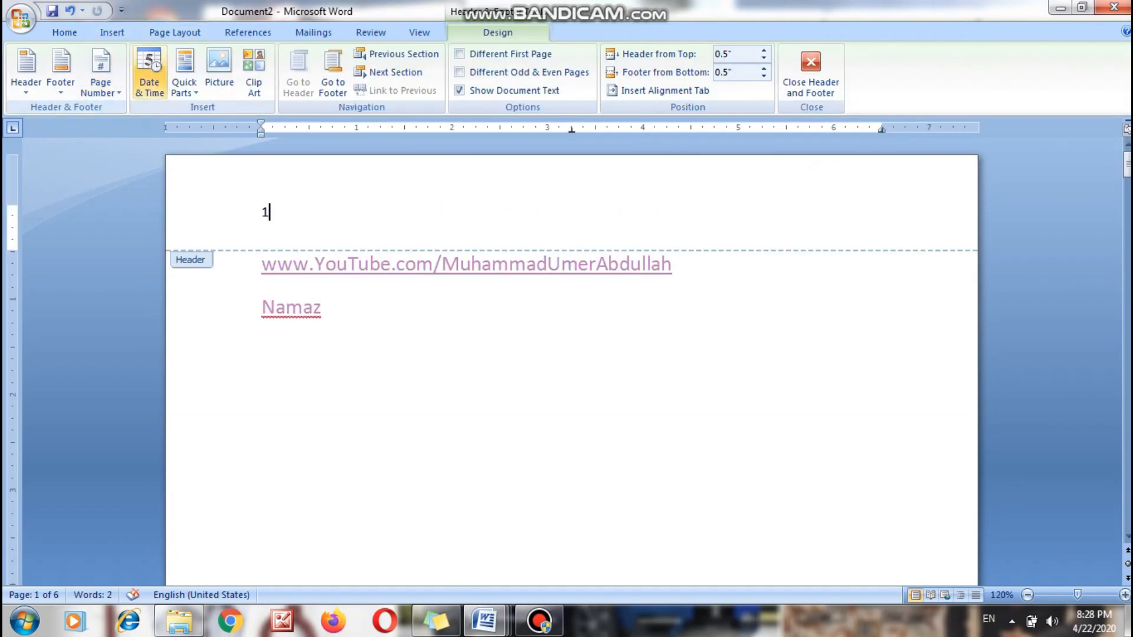
left_click(149, 77)
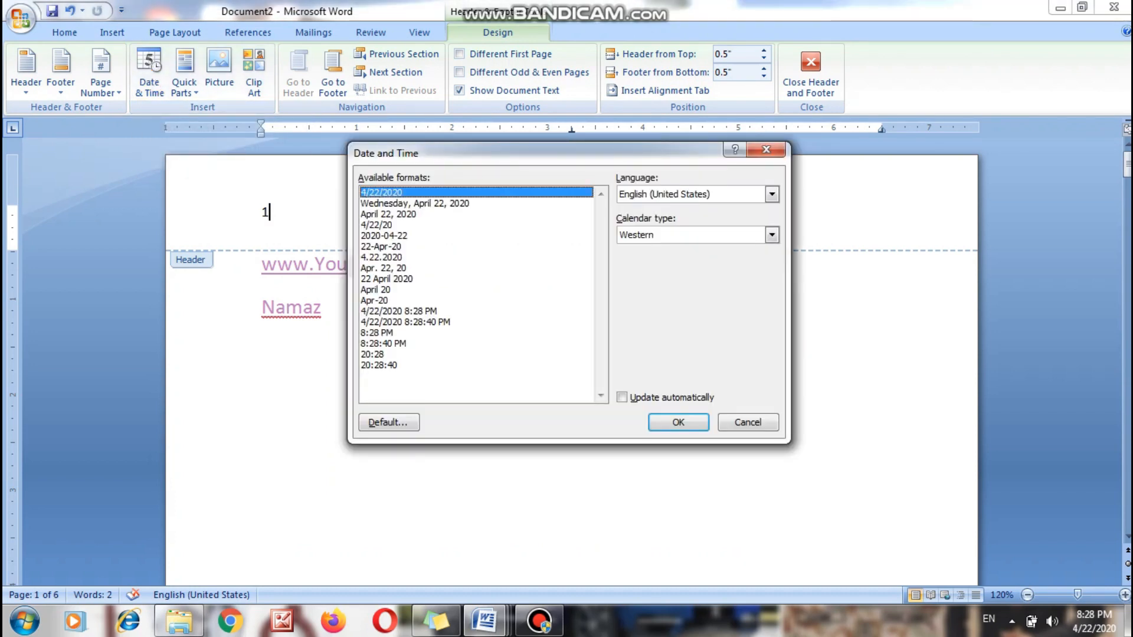
left_click(415, 204)
left_click(677, 422)
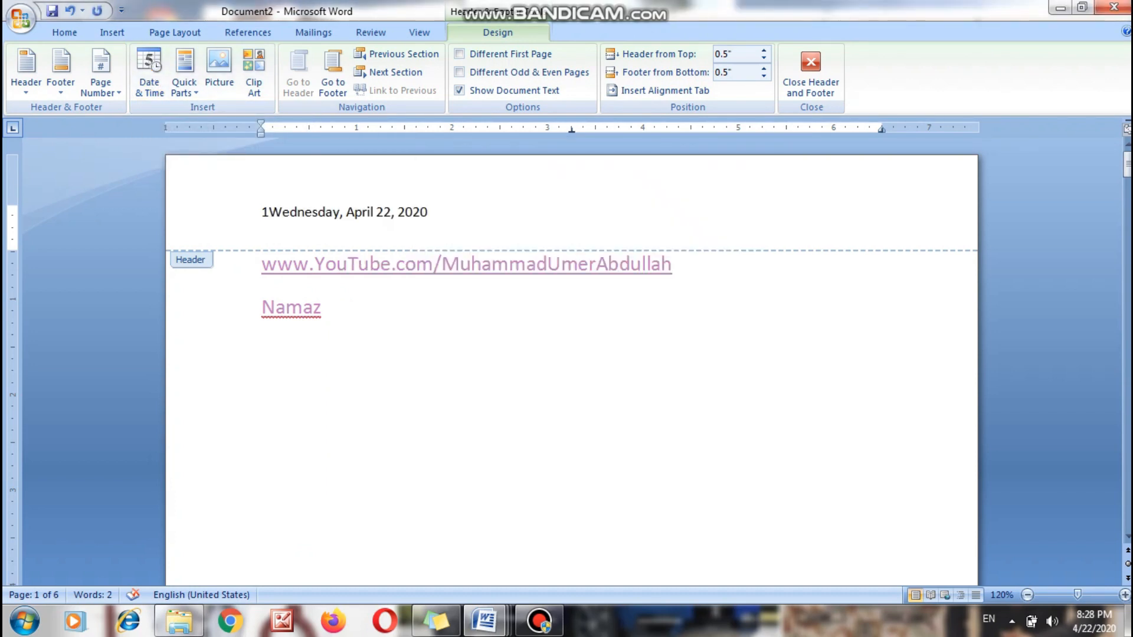
left_click(269, 213)
key("BackSpace")
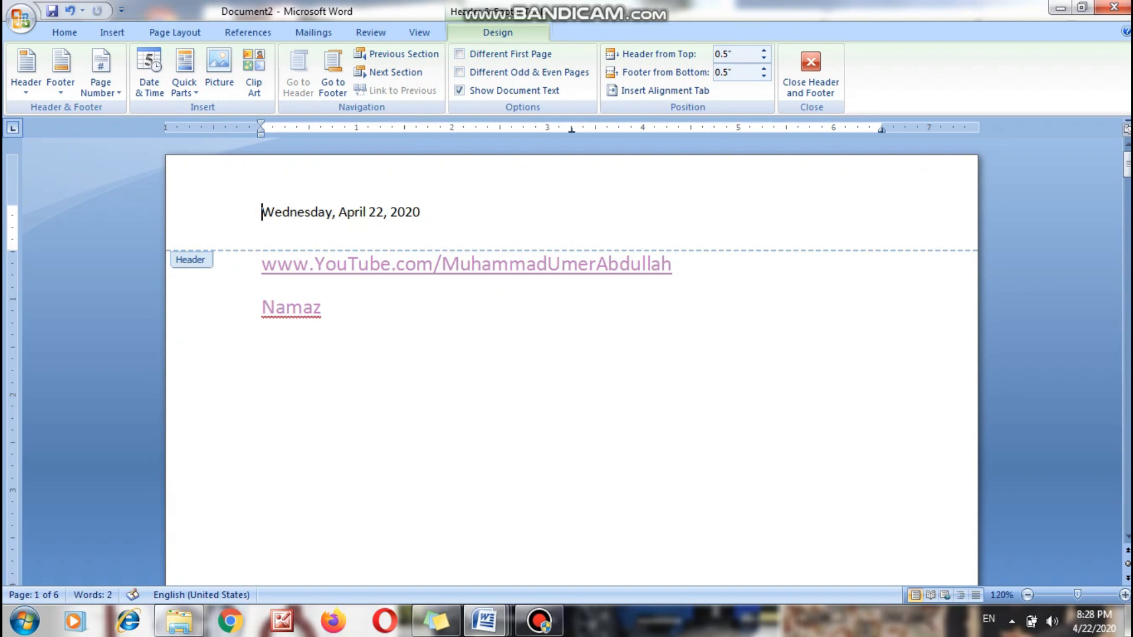
Step: Insert the green LNFBED logo from Downloads before the header date and shrink it to about 0.81" high by 0.8" wide
left_click(219, 68)
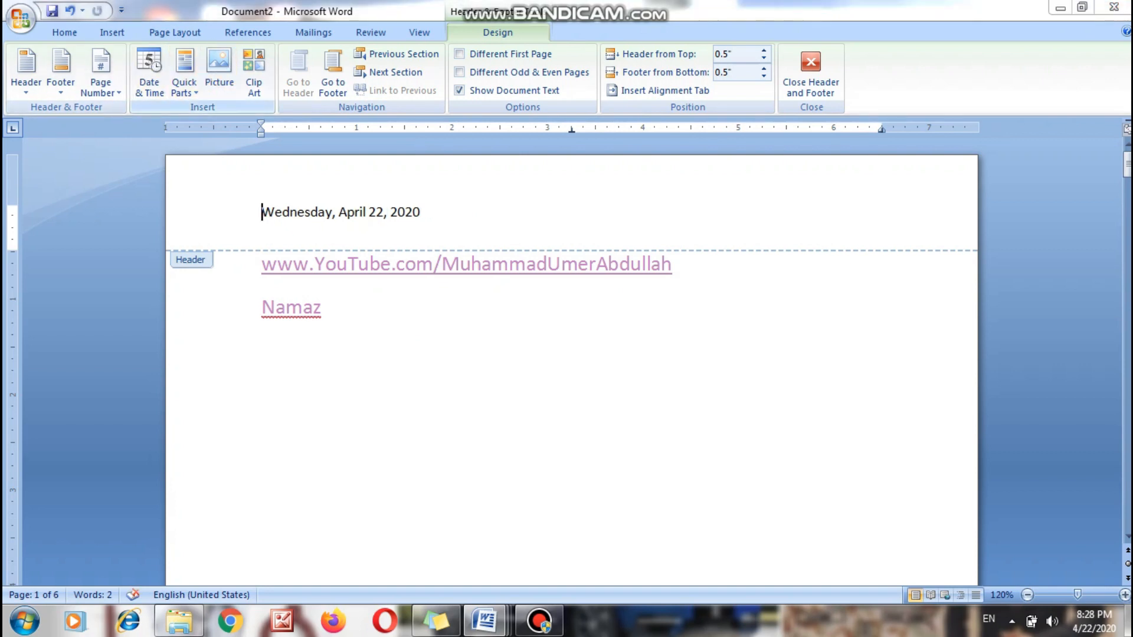
scroll(253, 204, "down", 5)
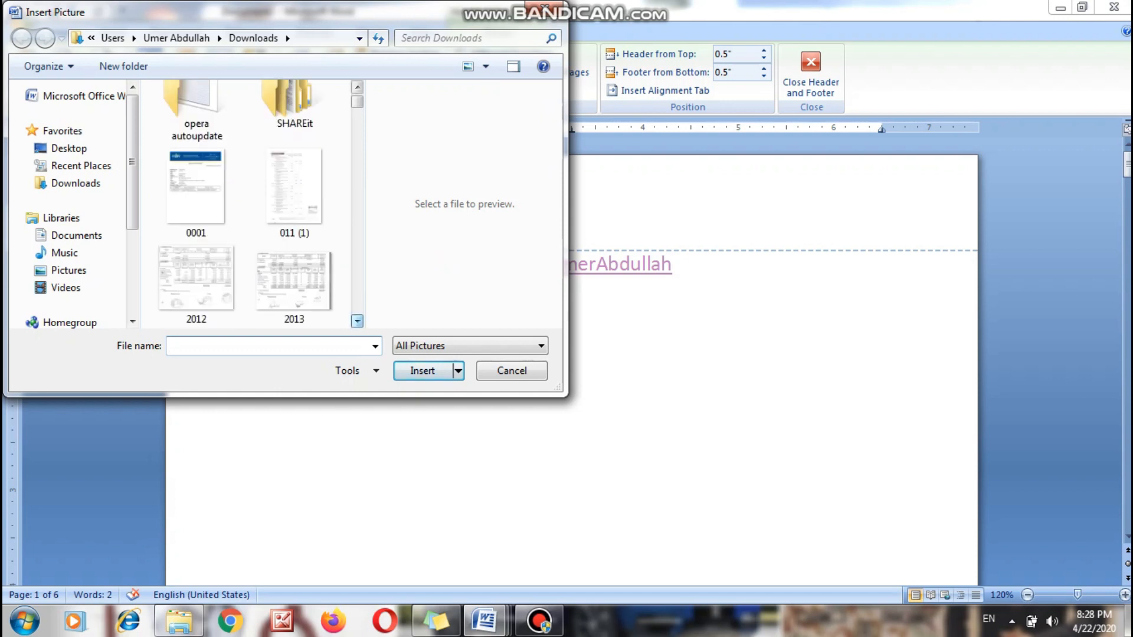
scroll(254, 204, "down", 3)
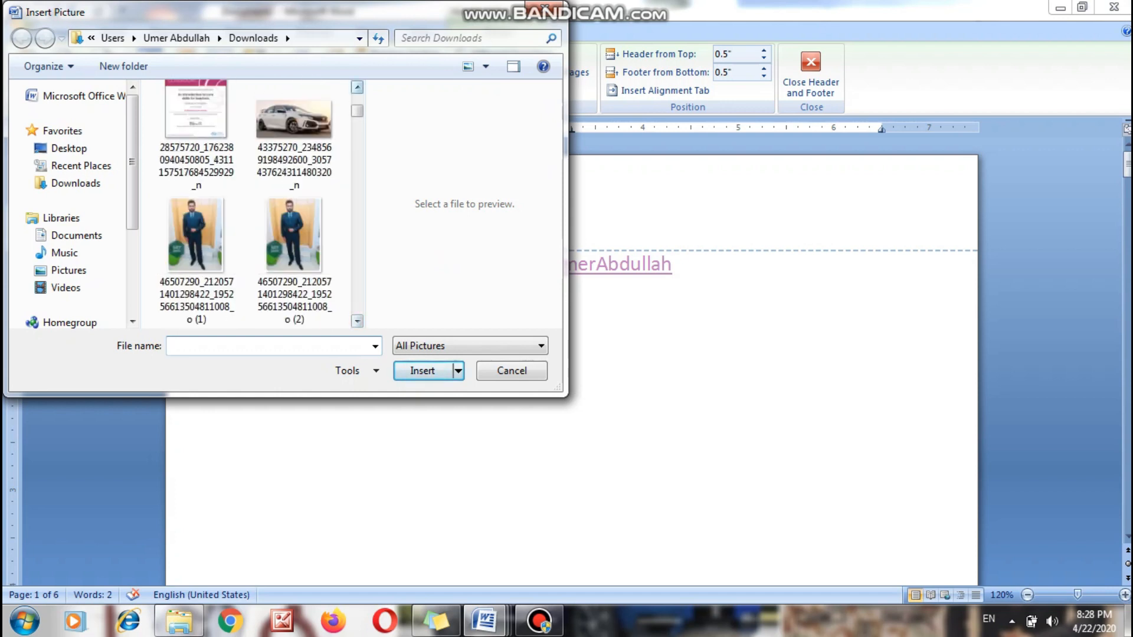
scroll(254, 203, "up", 2)
scroll(254, 203, "up", 3)
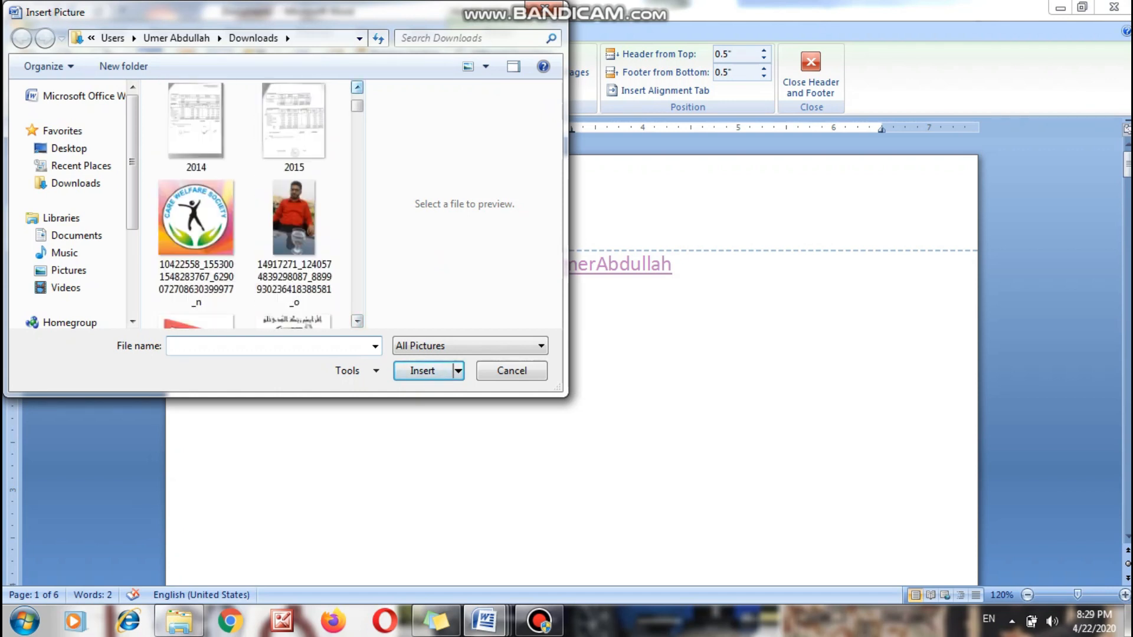
scroll(357, 320, "down", 6)
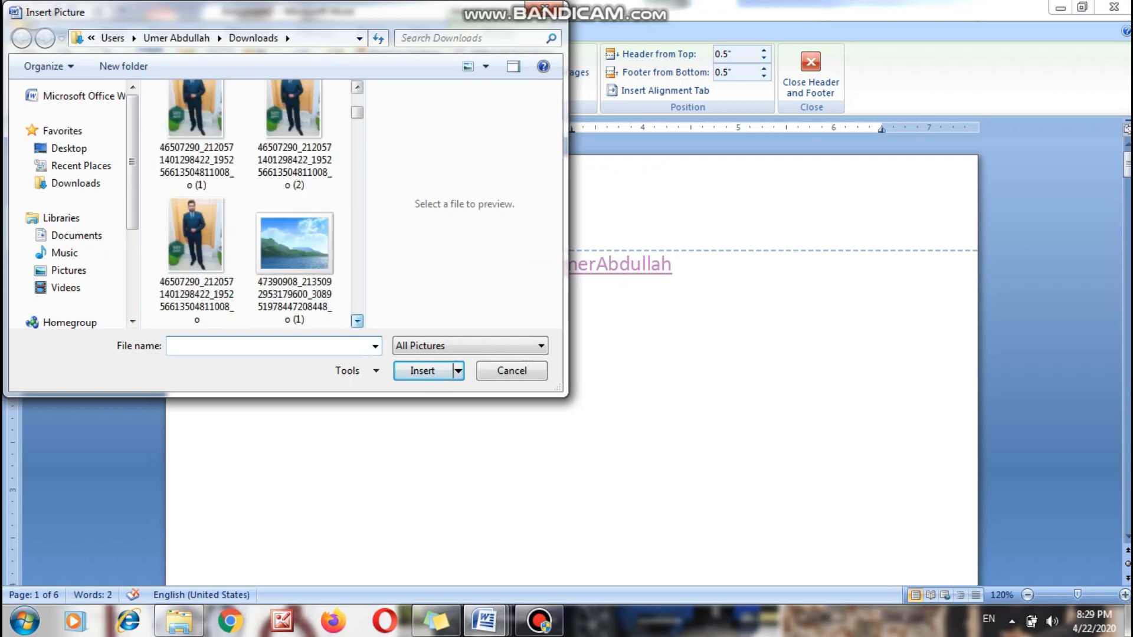
scroll(194, 118, "up", 5)
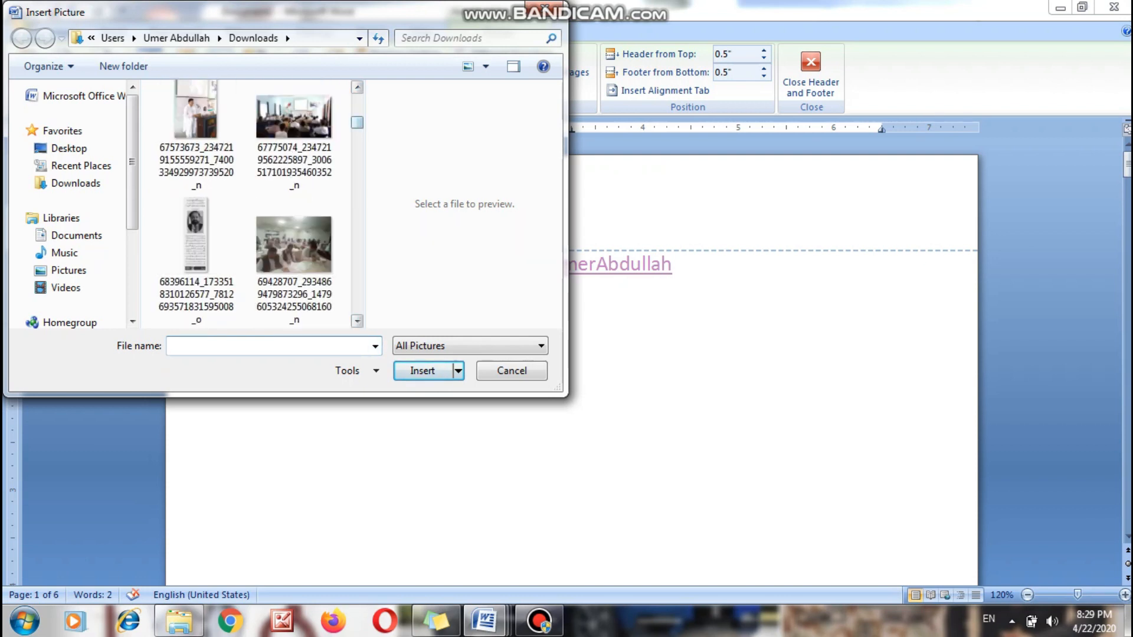
scroll(195, 124, "down", 6)
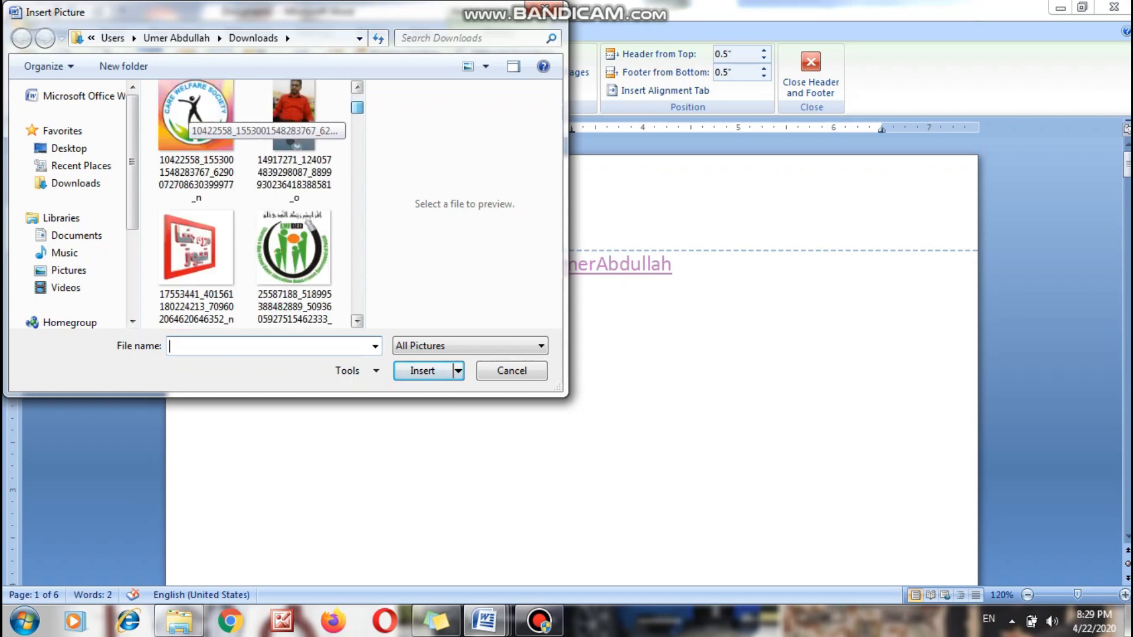
scroll(194, 121, "down", 1)
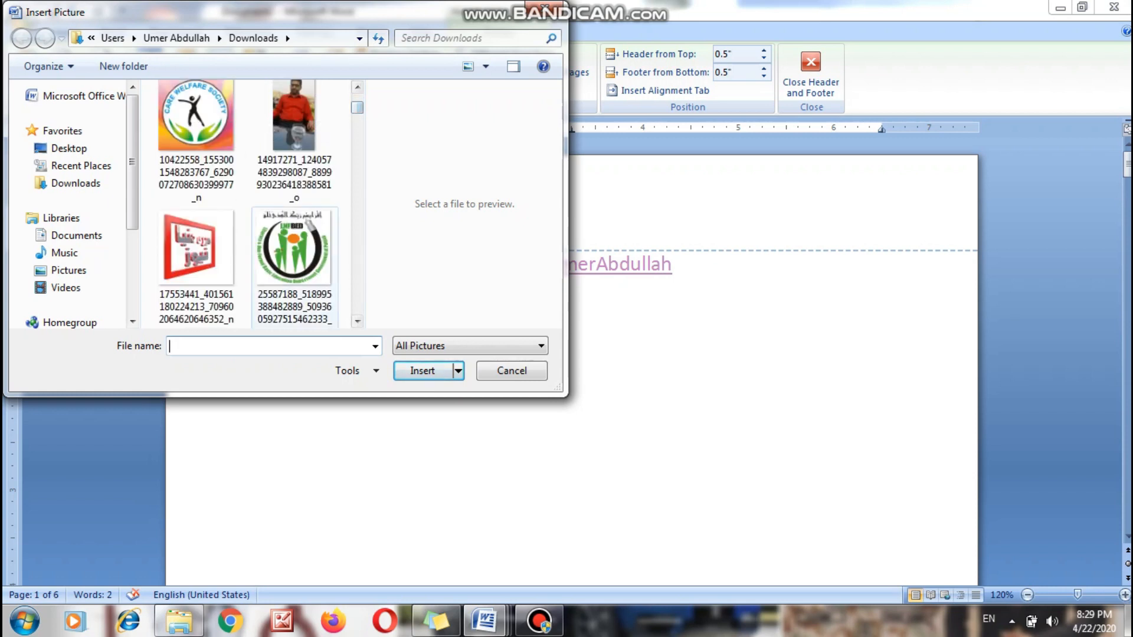
left_click(293, 247)
left_click(422, 370)
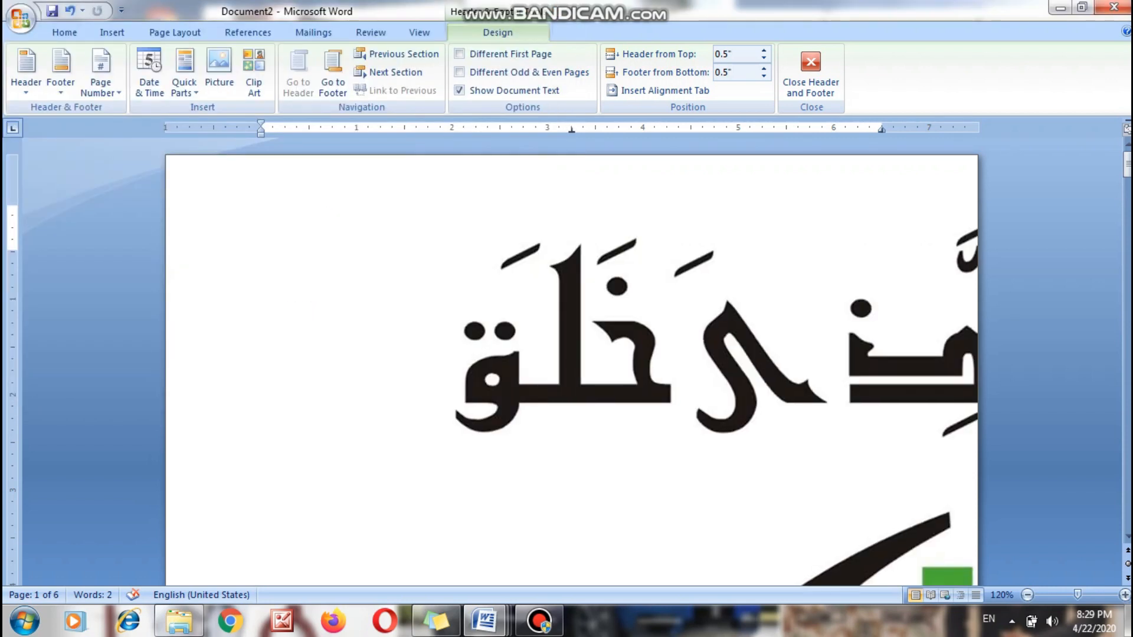
left_click_drag(262, 203, 606, 551)
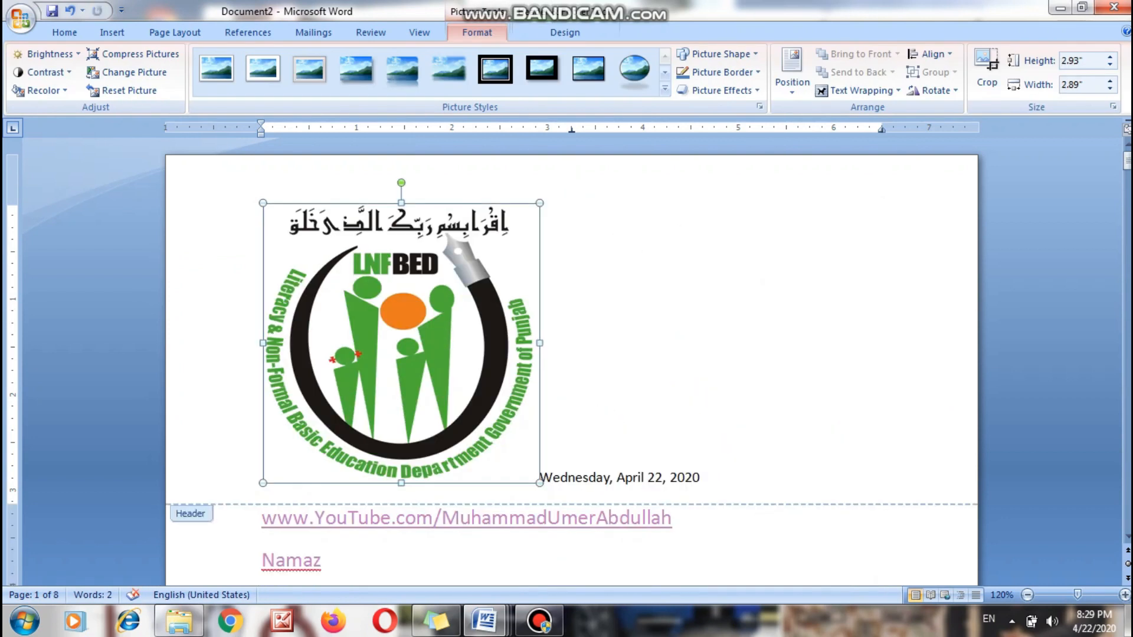
left_click_drag(539, 203, 347, 399)
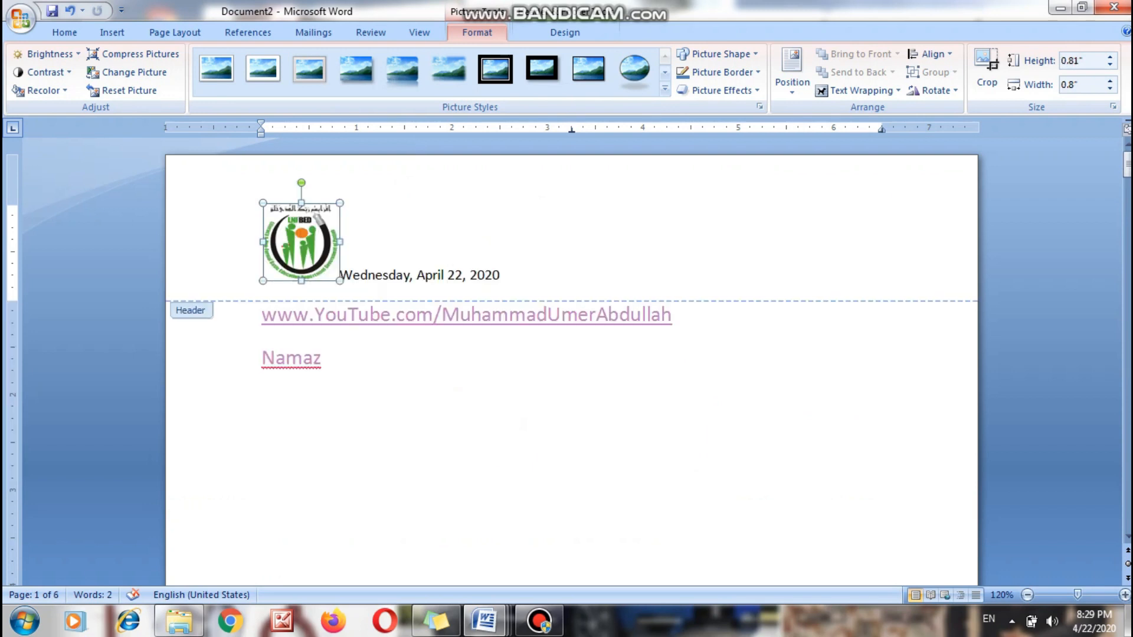
Step: Shrink the header logo to about 0.59" high by 0.58" wide, close the header, and return to the first page
left_click_drag(340, 281, 319, 260)
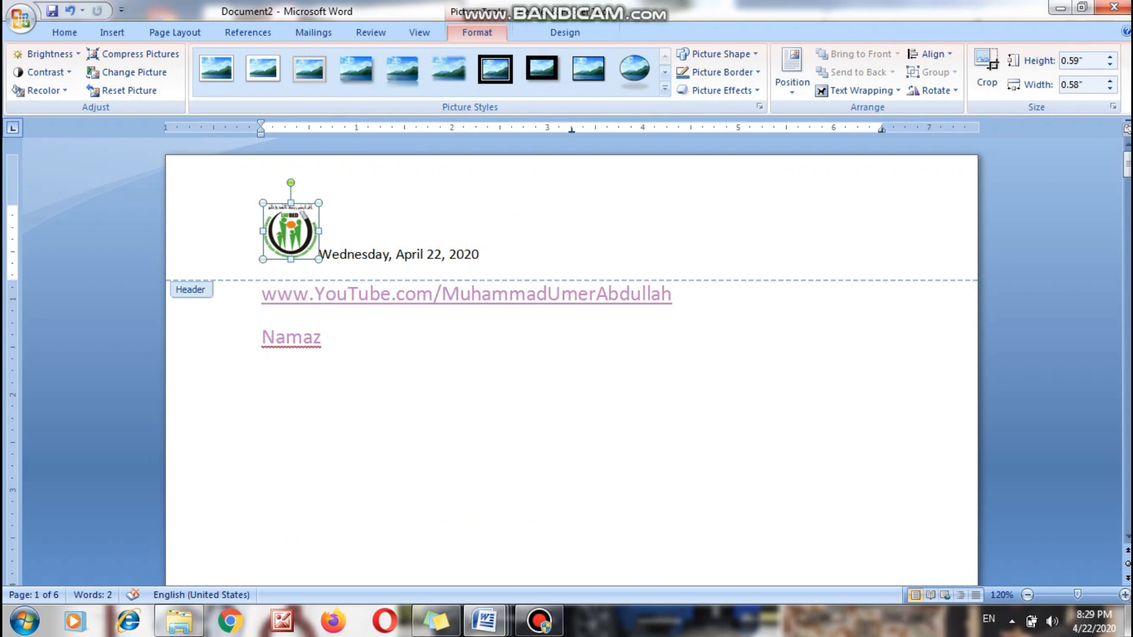
left_click(565, 32)
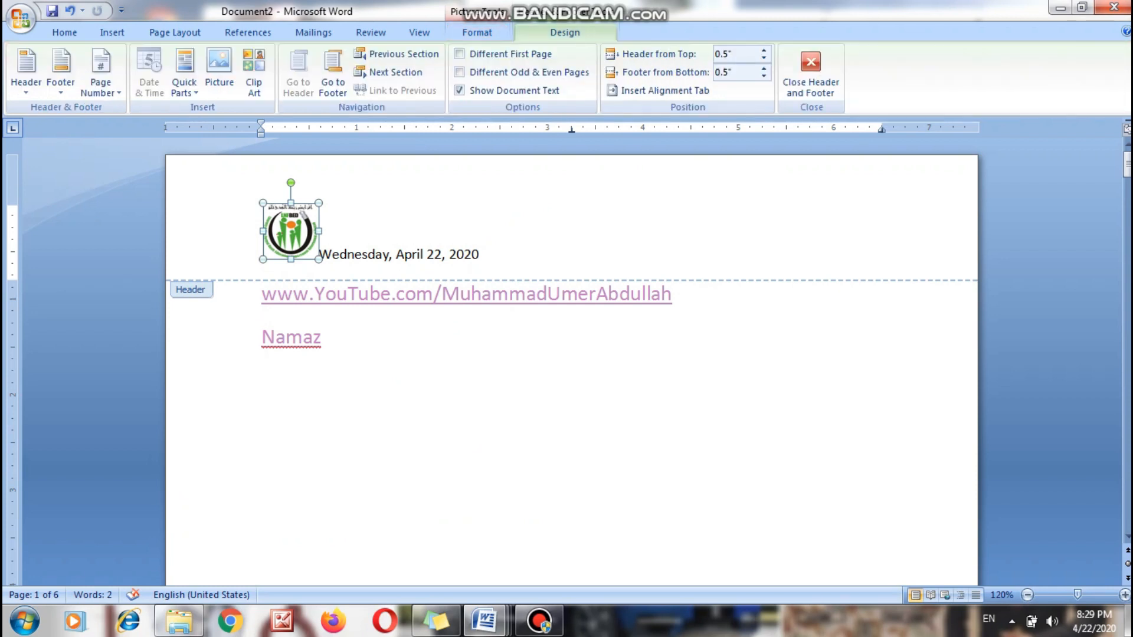
left_click(811, 71)
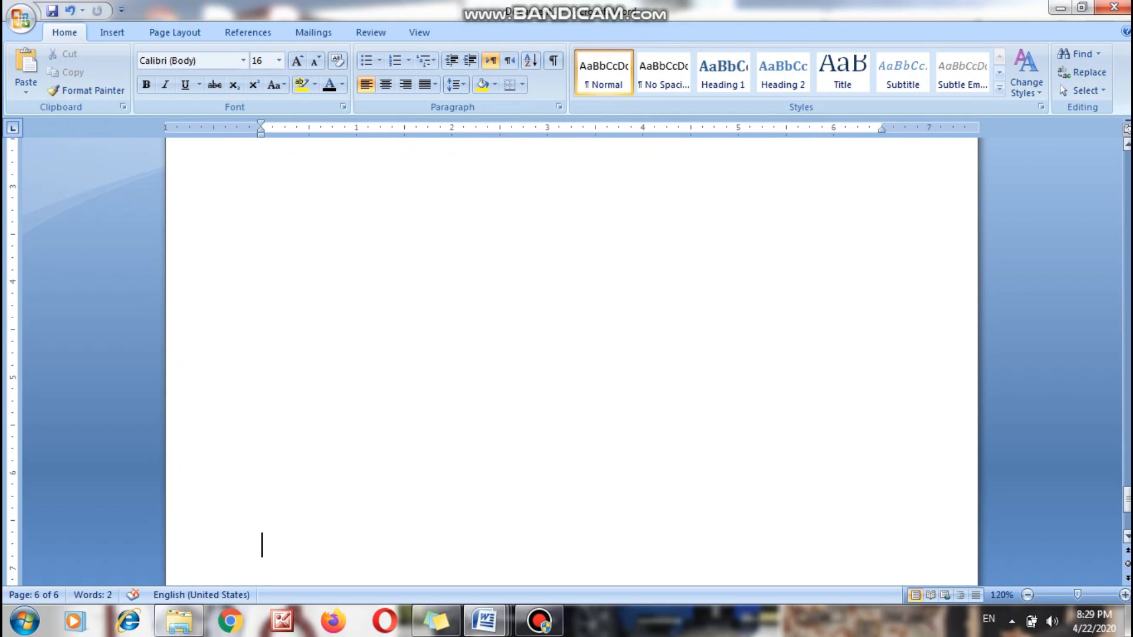
left_click_drag(1126, 498, 1127, 164)
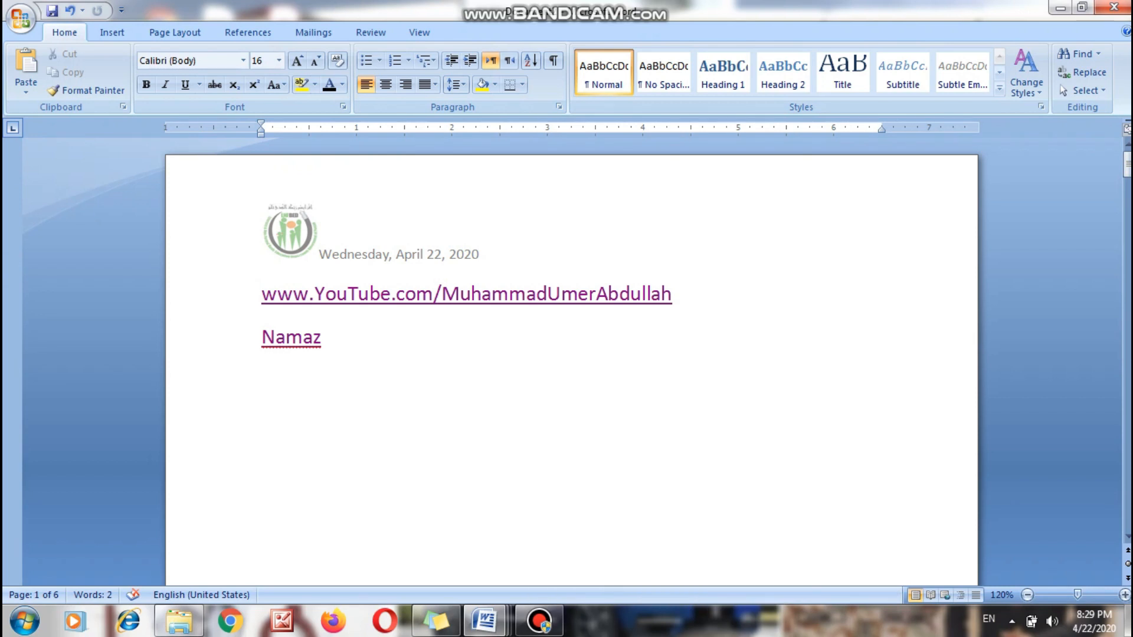
mouse_move(1126, 164)
left_mouse_down()
mouse_move(1126, 318)
mouse_move(1127, 166)
left_mouse_up()
Step: Reopen the header area, add the built-in Austere (Odd Page) footer, and return to the document body
double_click(261, 253)
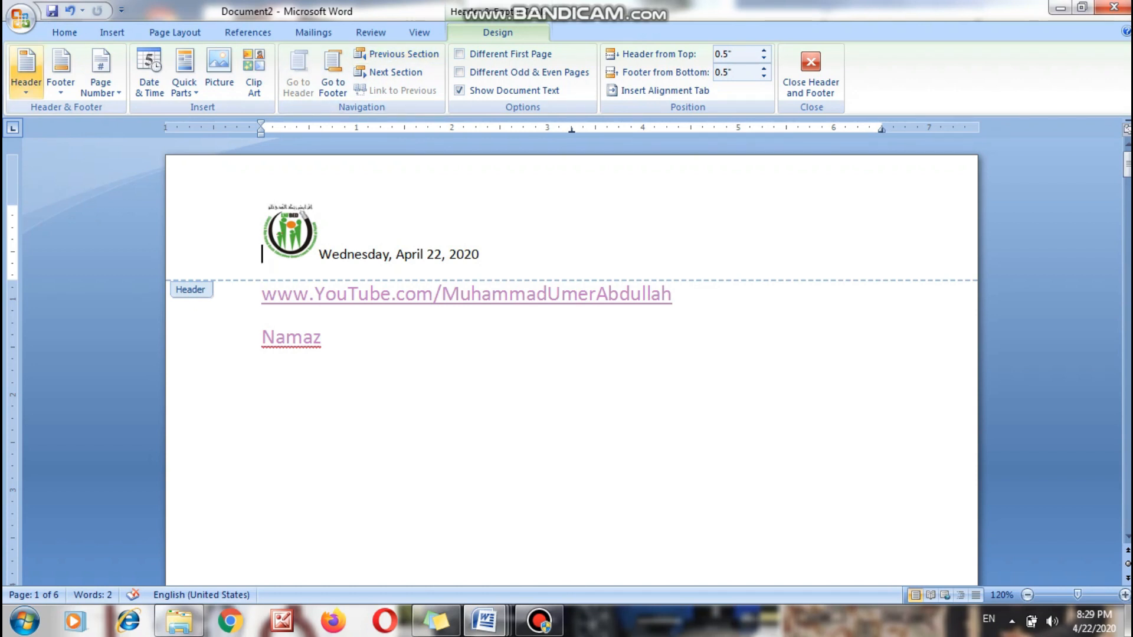
left_click(61, 71)
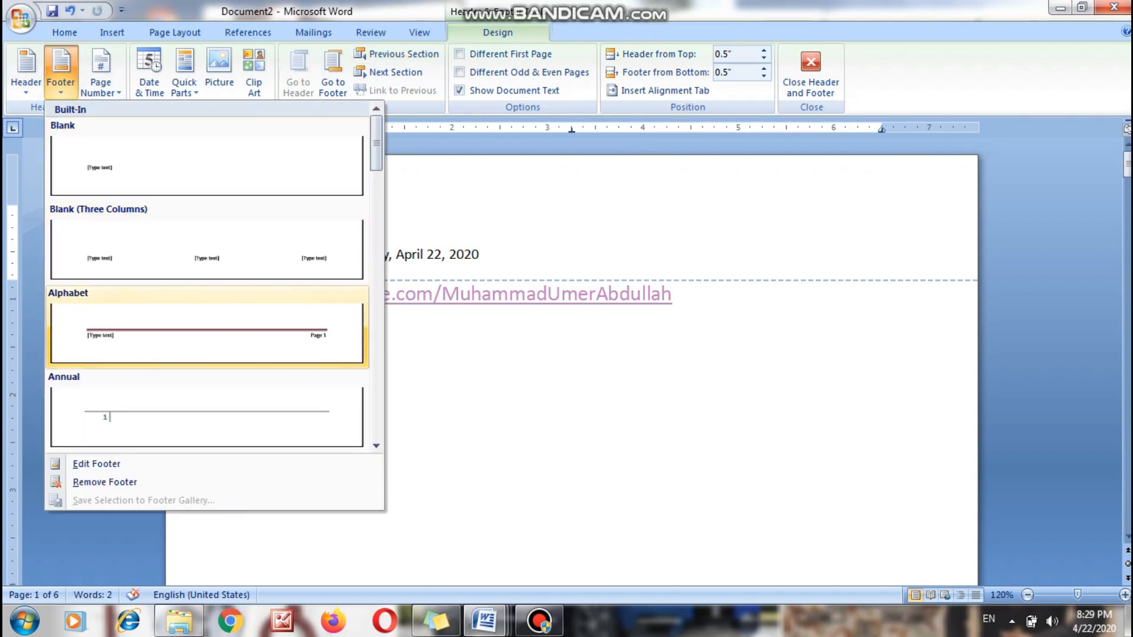
left_click(376, 446)
left_click(376, 446)
left_click(375, 445)
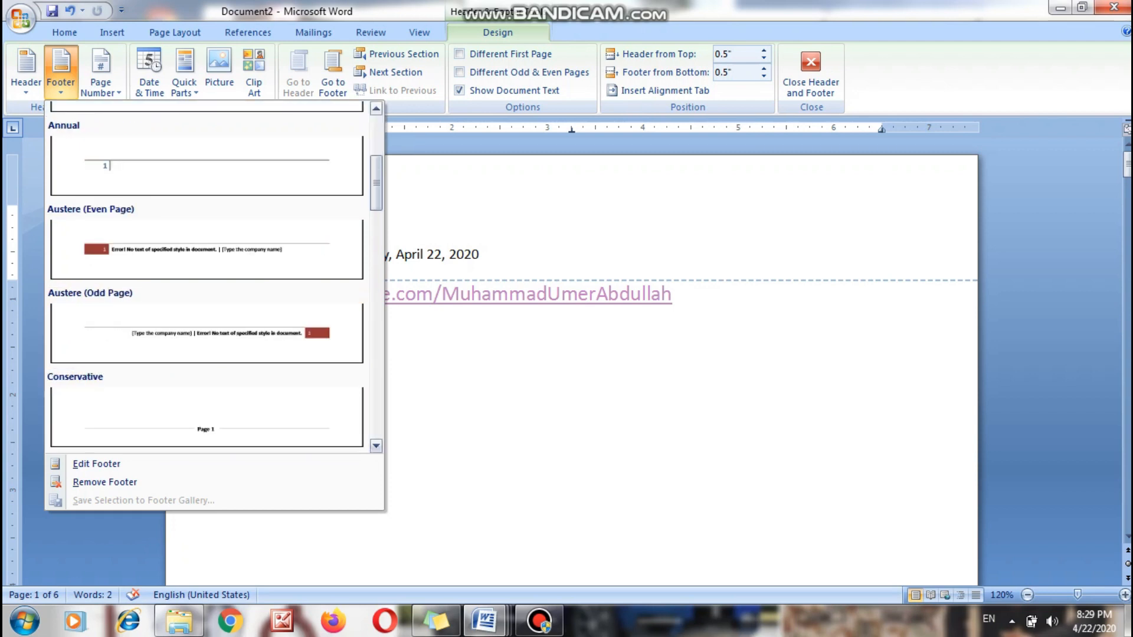
left_click(207, 334)
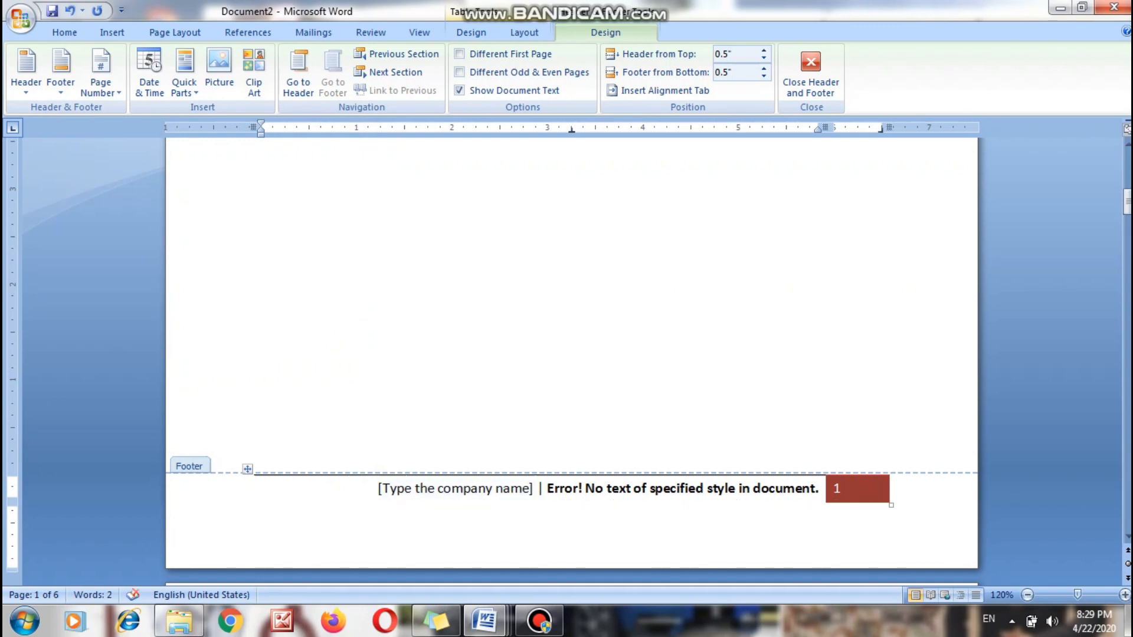
left_click(811, 74)
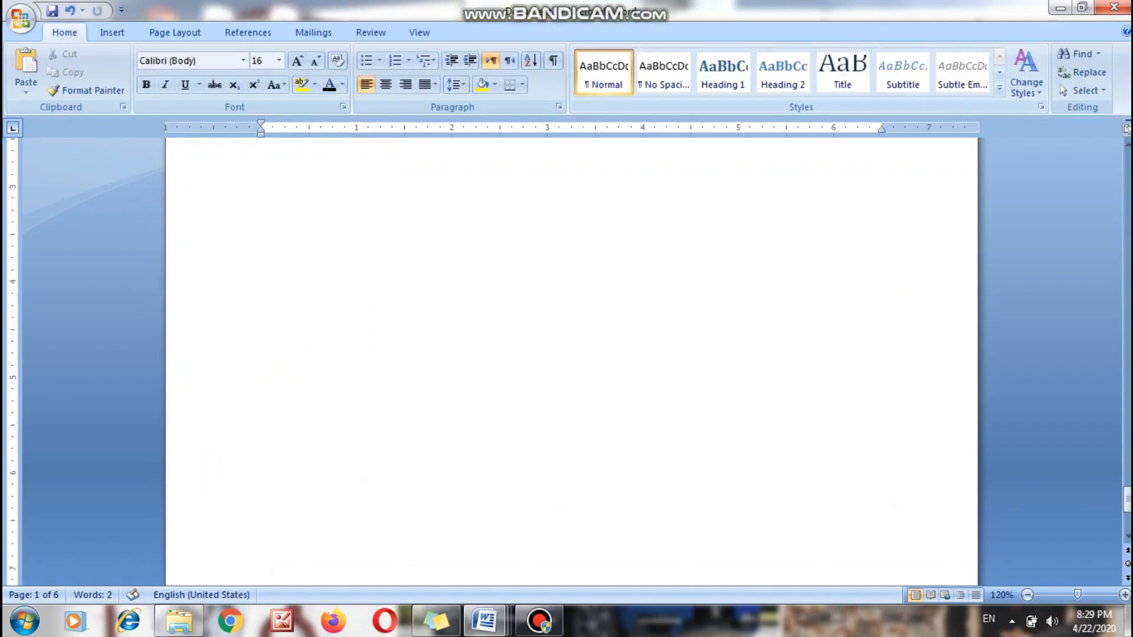
Step: Replace the placeholder text beside the footer's page number with "Composed by" and the author's full name, and close the footer
left_click_drag(1127, 499, 1126, 204)
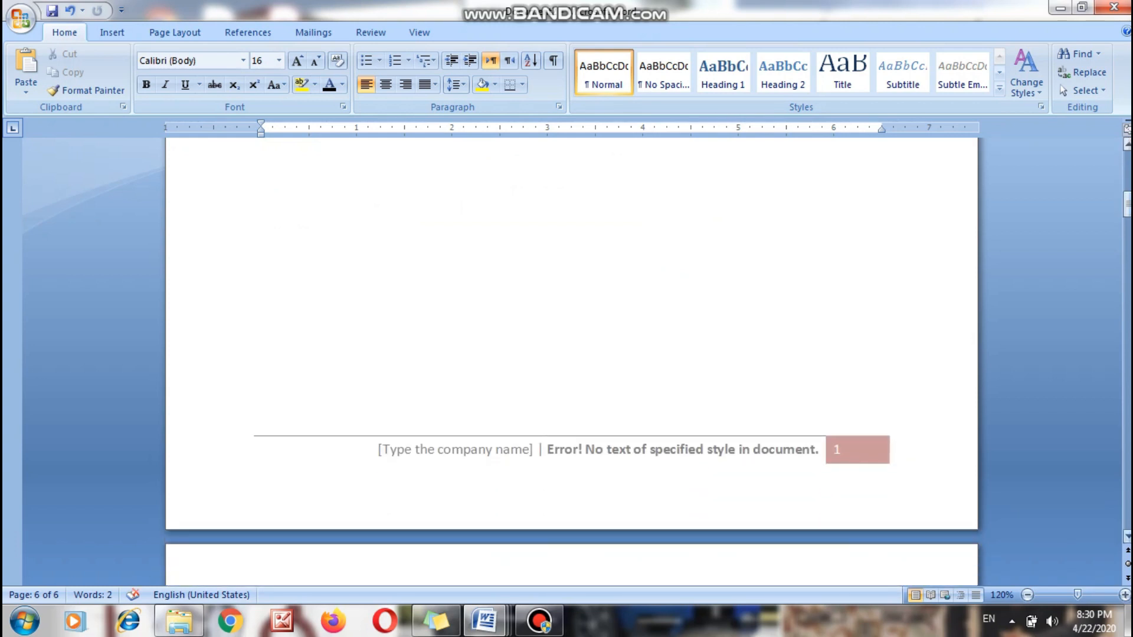
left_click(1127, 536)
left_click(1127, 536)
left_click(1127, 536)
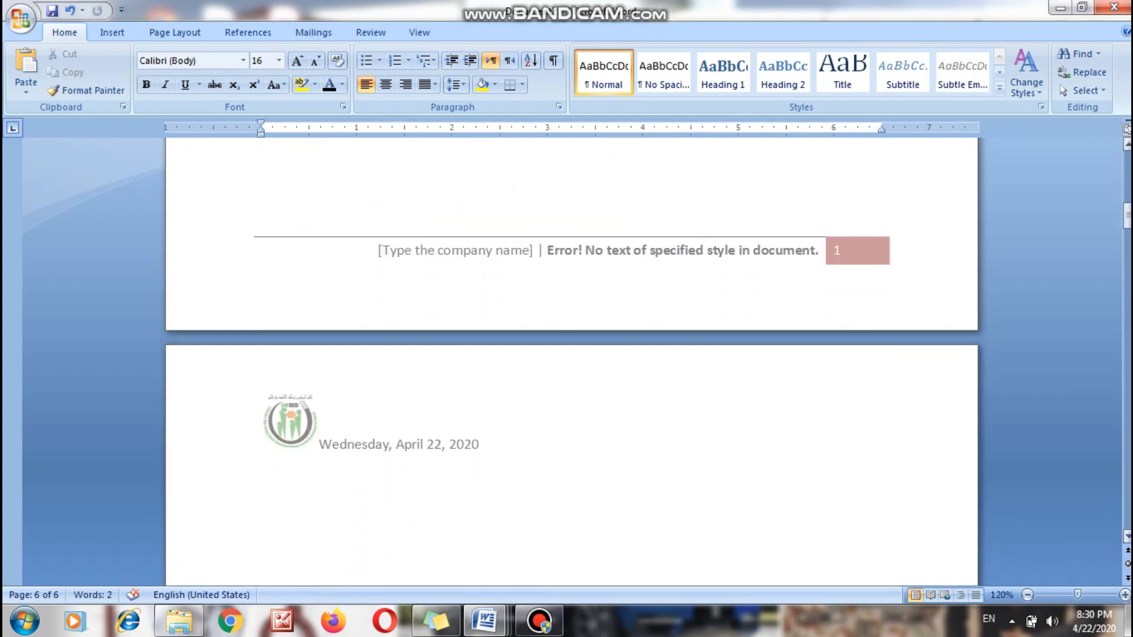
mouse_move(1126, 217)
left_mouse_down()
mouse_move(1127, 378)
mouse_move(1126, 208)
left_mouse_up()
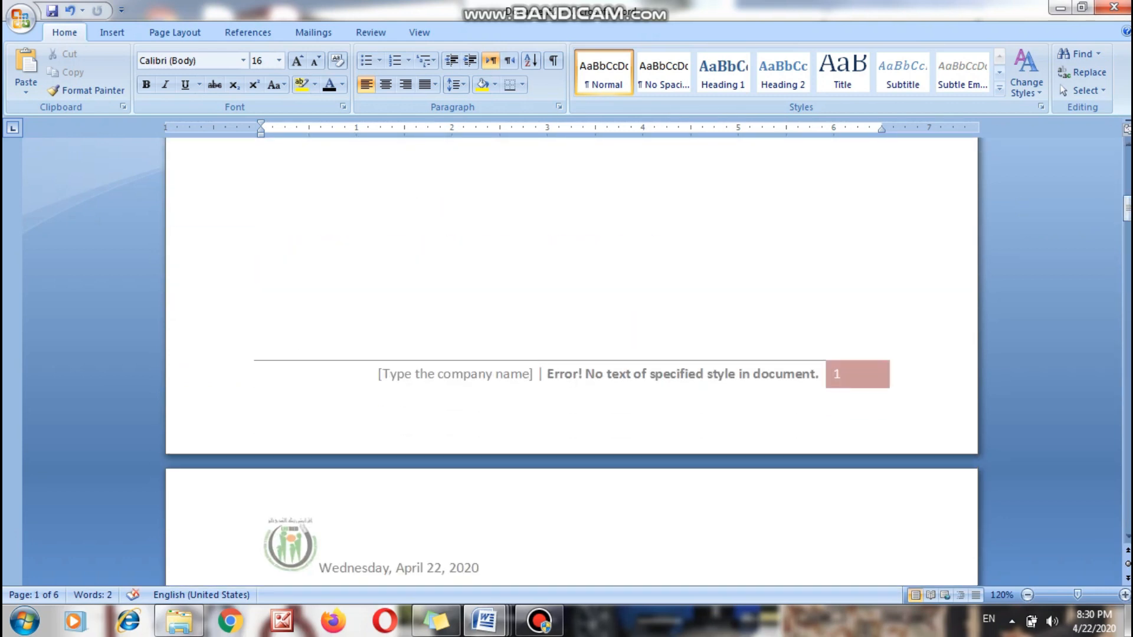
double_click(379, 374)
left_click_drag(382, 374, 820, 374)
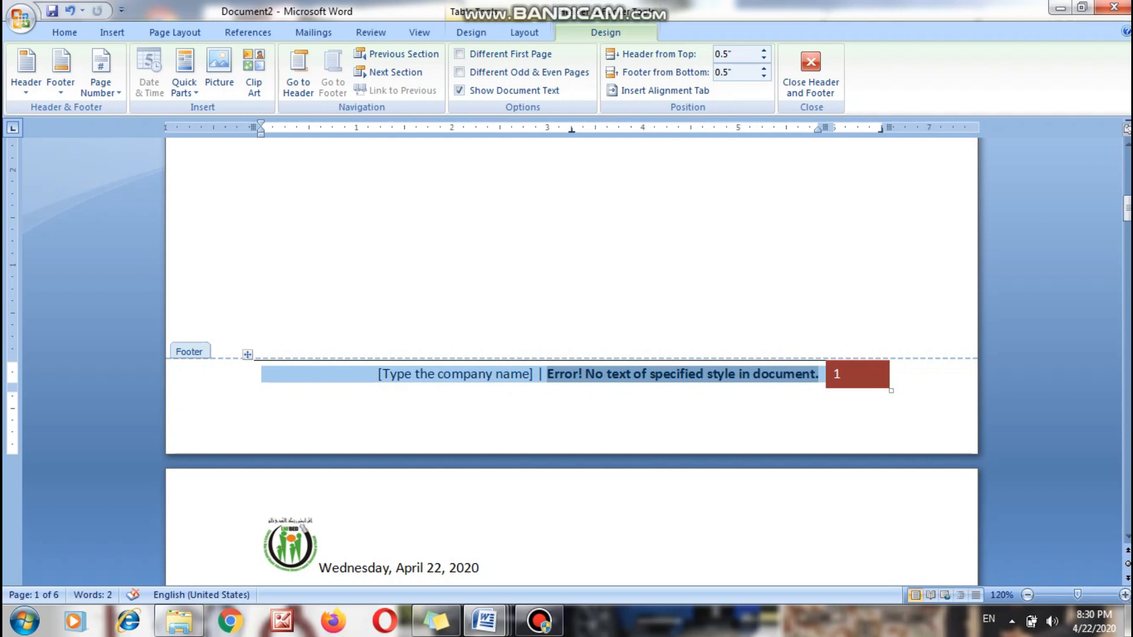
type("Compo")
key("BackSpace")
type("osed by Mu")
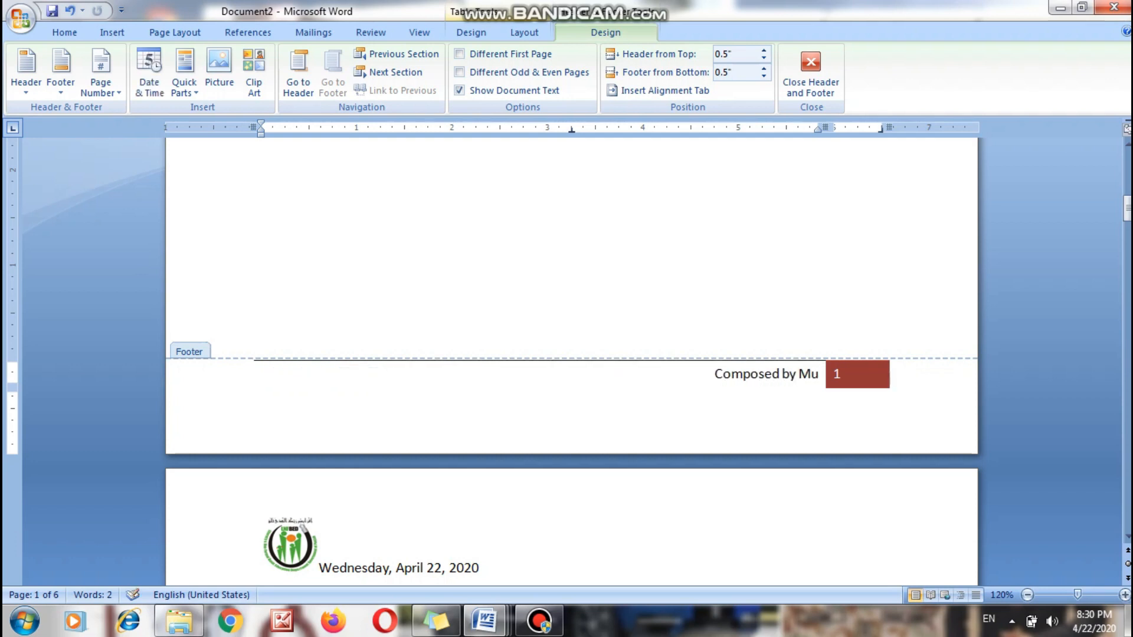
type("hammad Umer Ab")
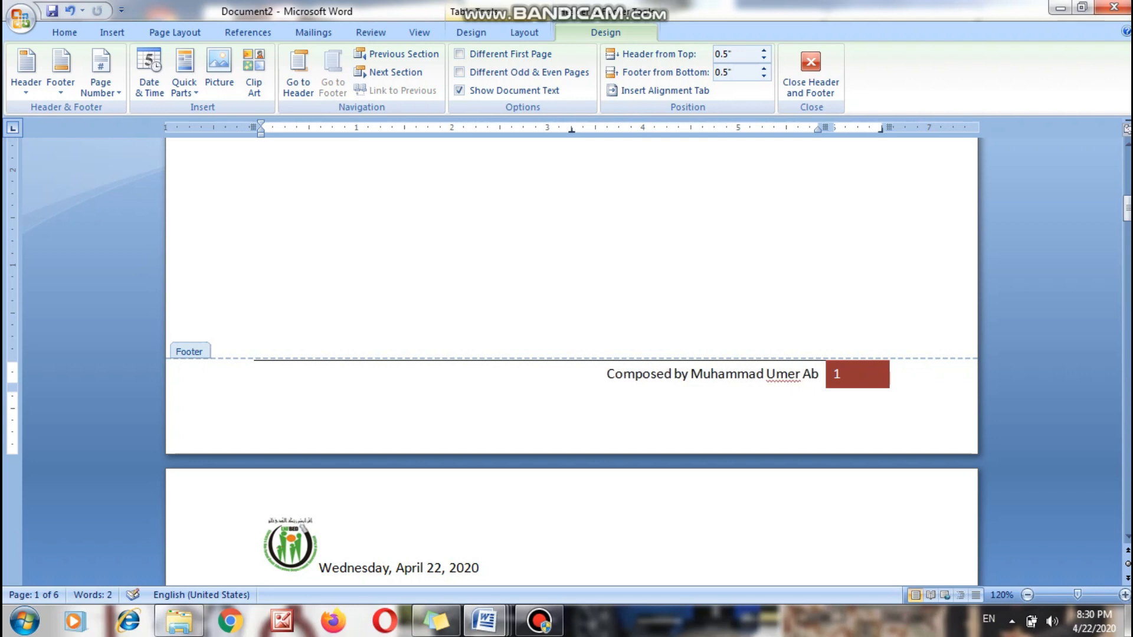
type("dullah")
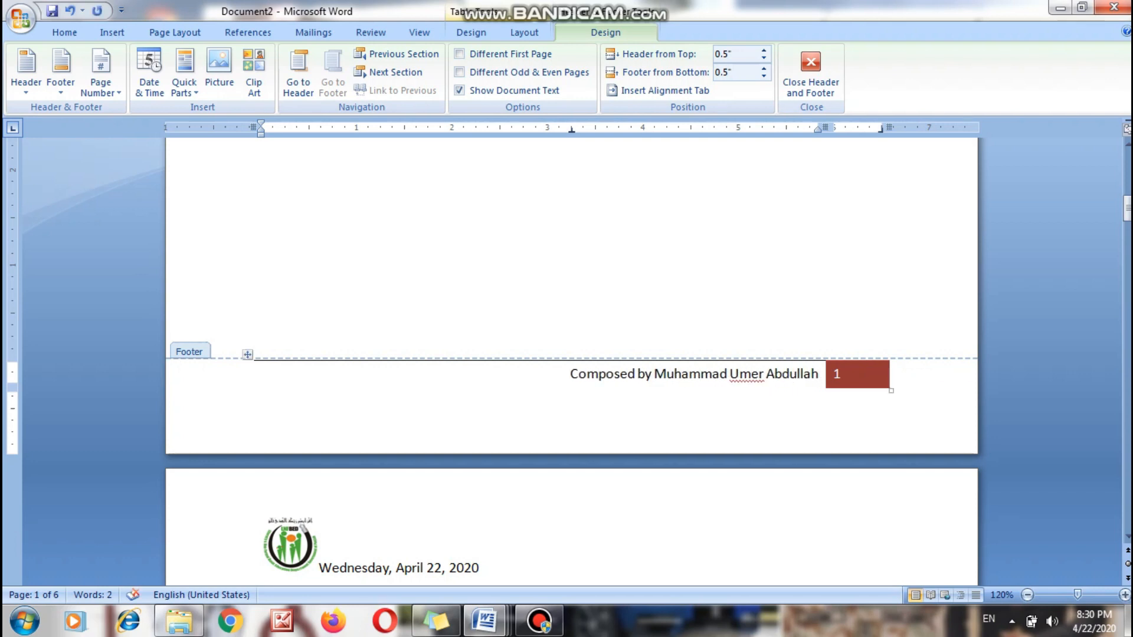
left_click(810, 73)
Step: Insert a Simple Text Box below Namaz on the first page, containing "To," and "The Principal" on separate lines
left_click_drag(1127, 499, 1126, 160)
scroll(699, 405, "up", 4)
double_click(699, 405)
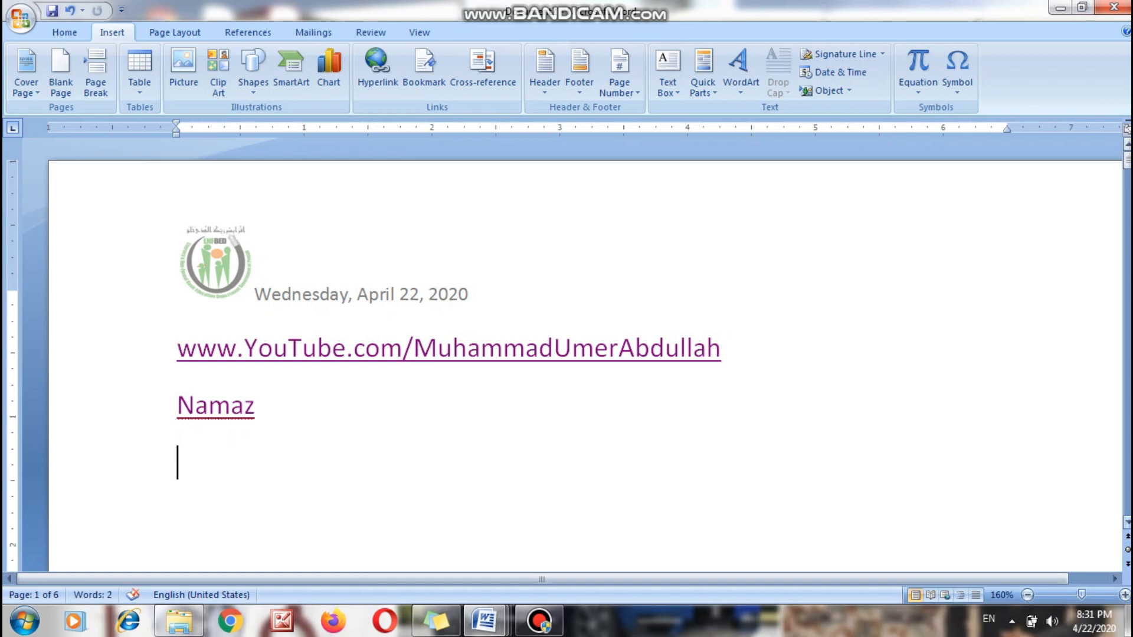
left_click(1128, 522)
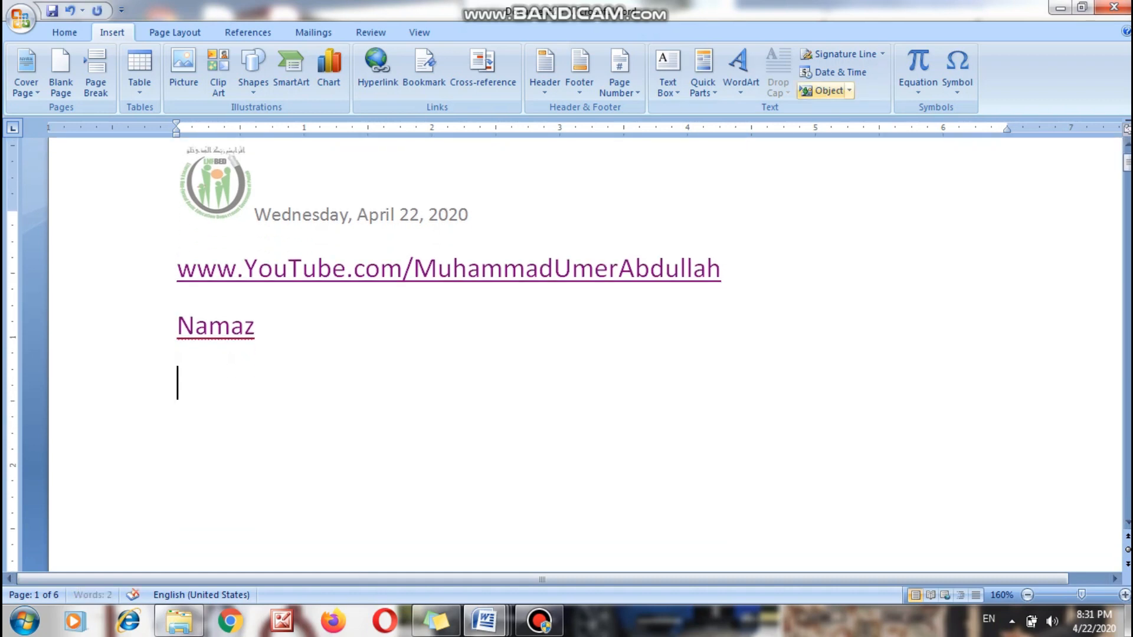
left_click(667, 77)
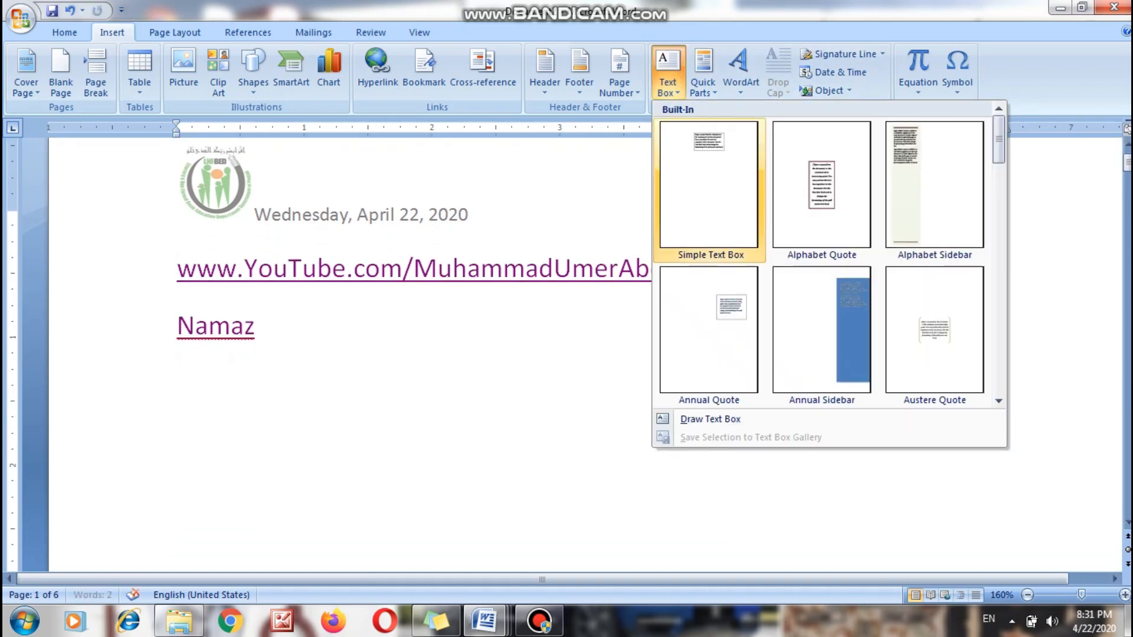
left_click(708, 171)
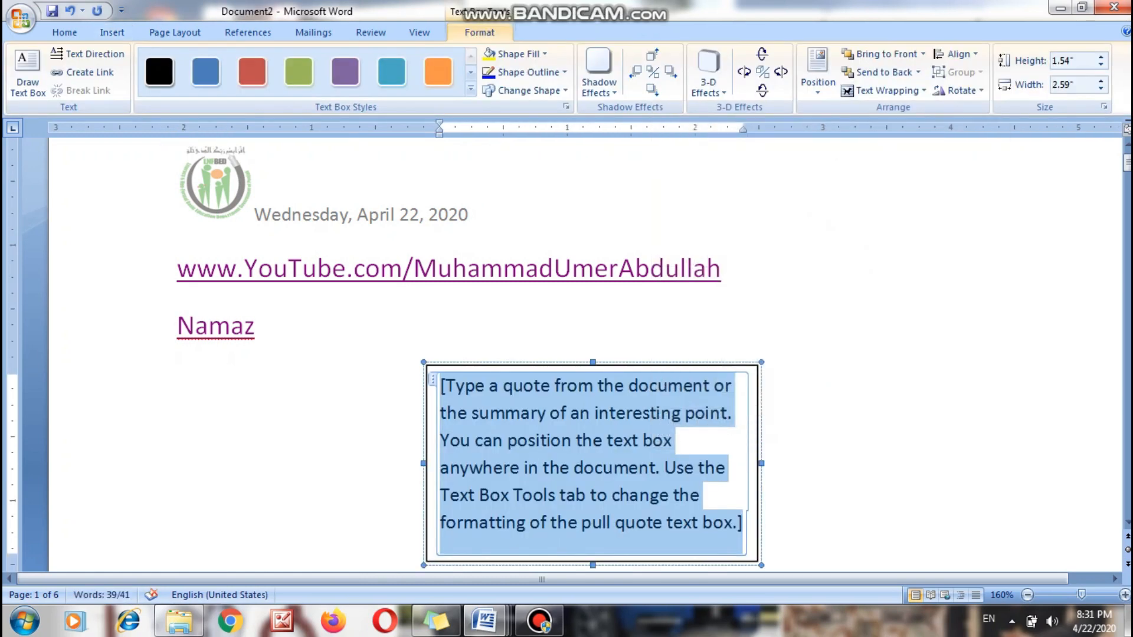
type("To,")
key("Return")
type("The ")
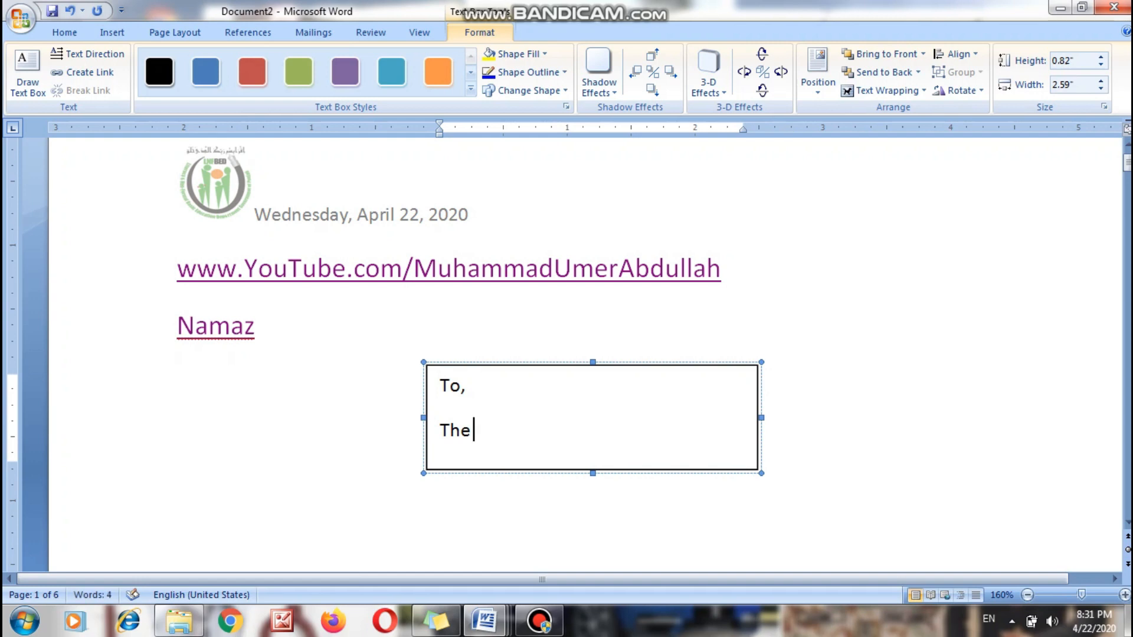
type("Principal")
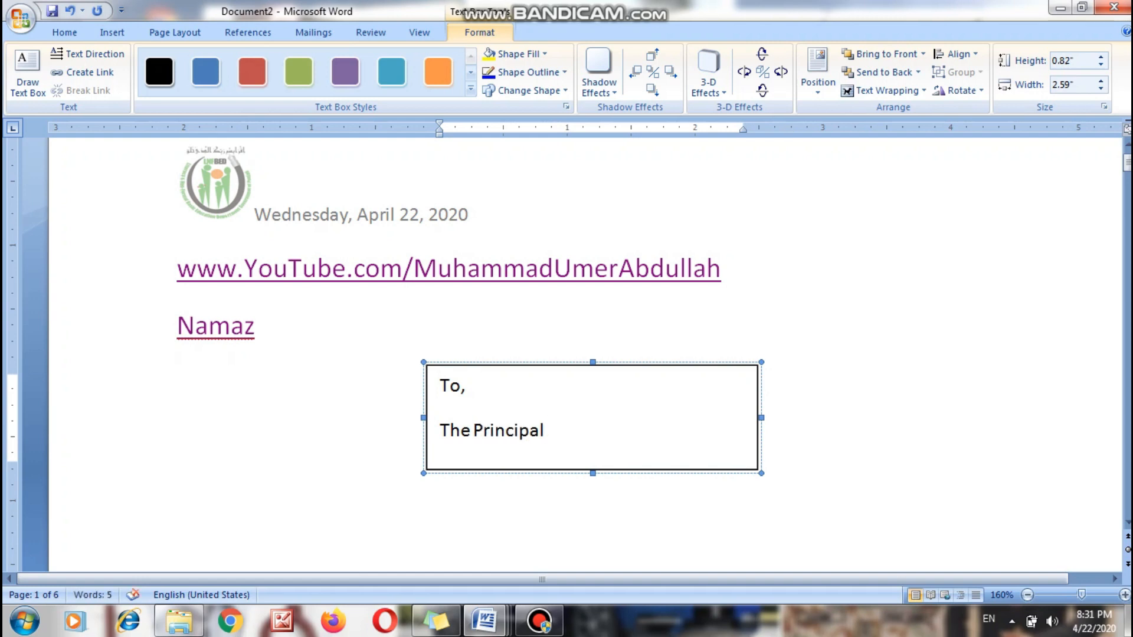
Step: Move the text box to the page's left margin, directly beneath Namaz
left_click(178, 499)
left_click(470, 386)
left_click(178, 499)
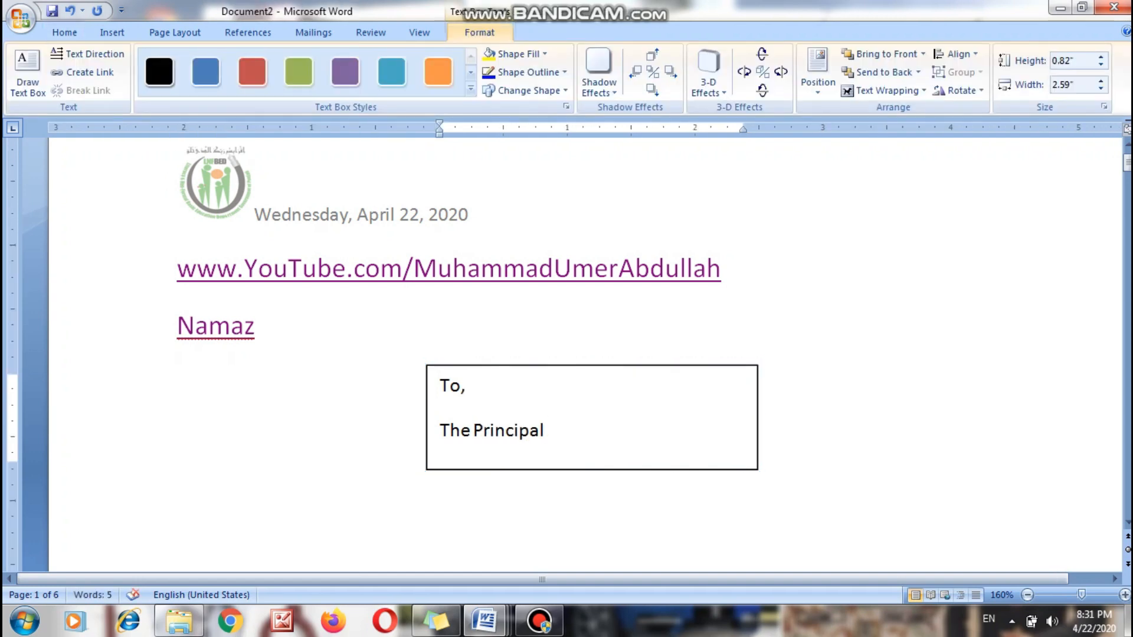
left_click_drag(427, 436, 159, 451)
left_click(178, 371)
left_click(200, 399)
left_click_drag(200, 378, 217, 357)
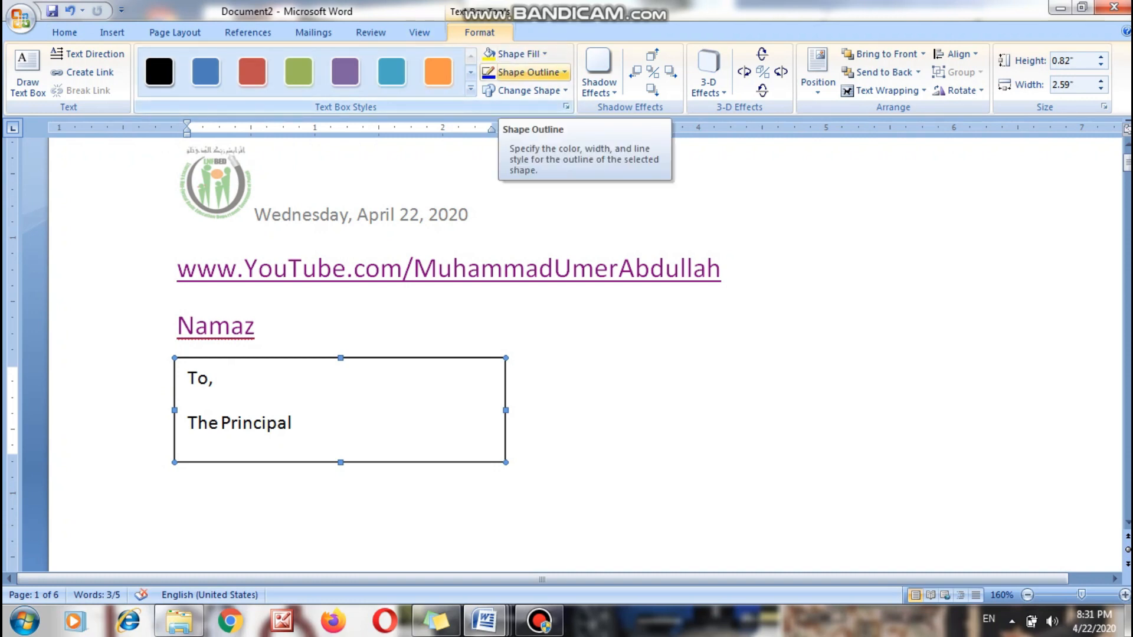
Step: Remove the text box's outline and place the cursor after "To," inside it
left_click(560, 72)
left_click(531, 245)
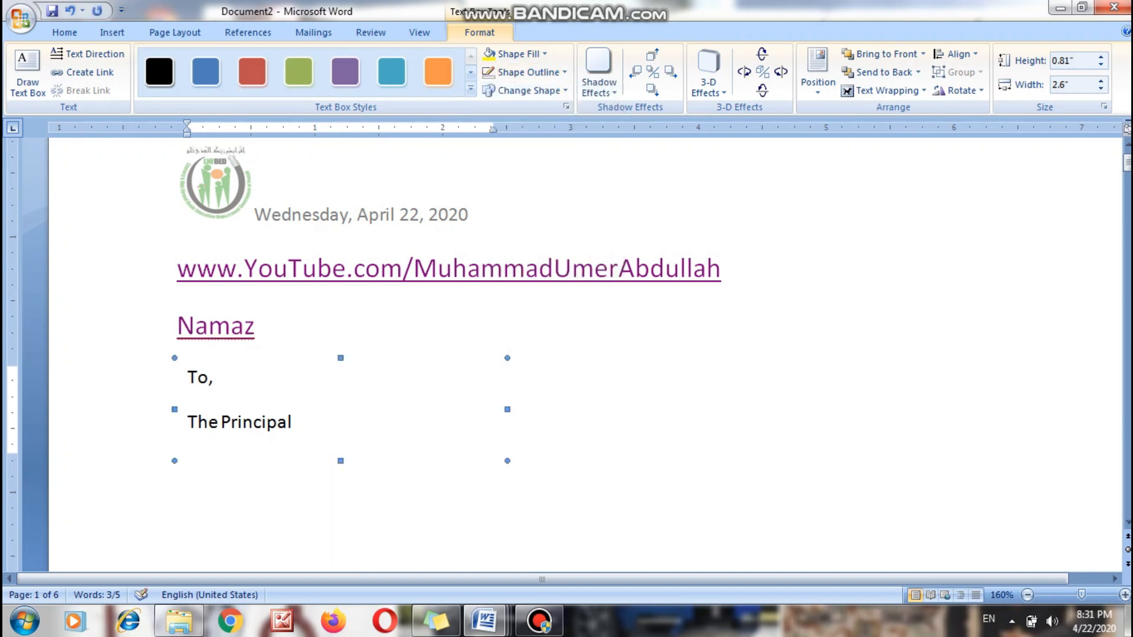
left_click(176, 495)
left_click(217, 377)
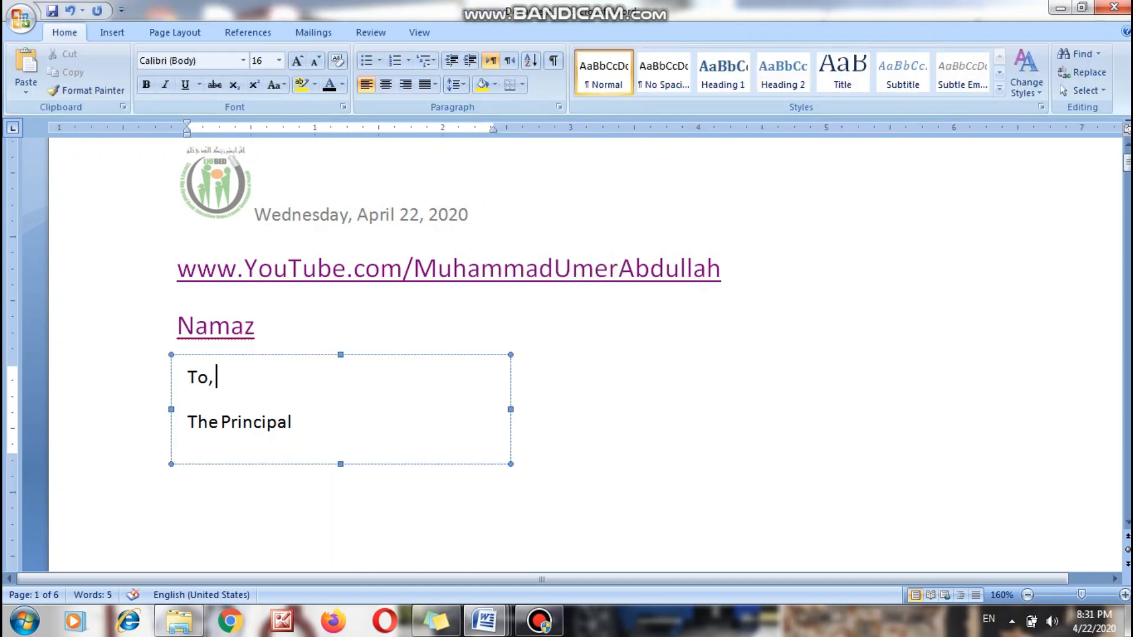
Step: Move the borderless text box toward the middle of the page and back to the left margin under Namaz
left_click_drag(236, 354, 348, 359)
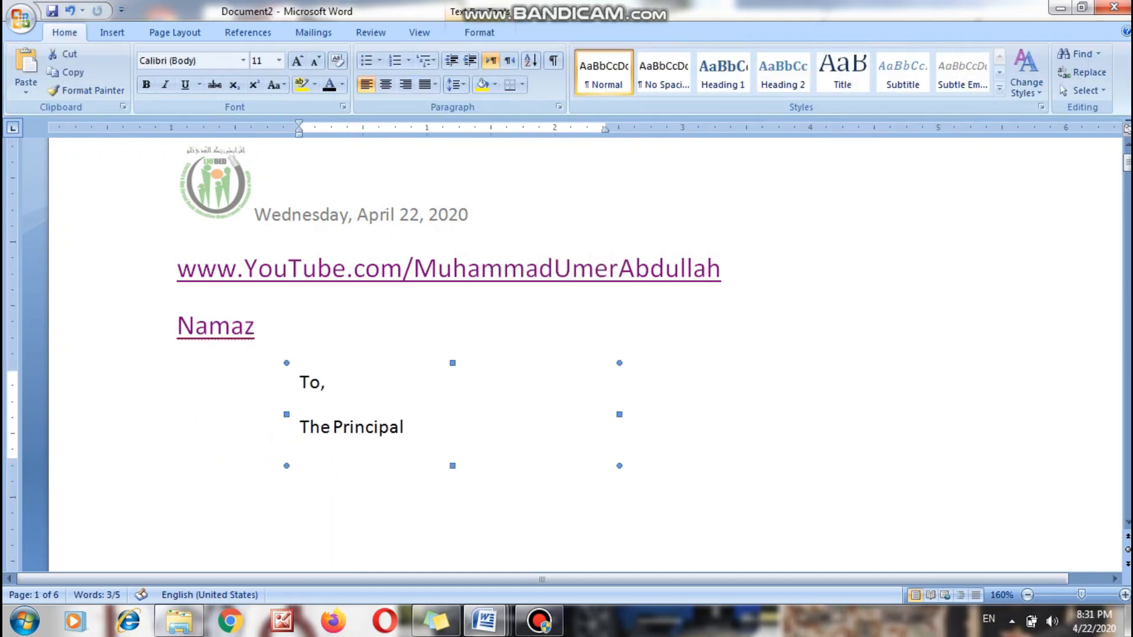
key("Right")
key("Right")
key("Right")
key("Right")
key("Right")
key("Up")
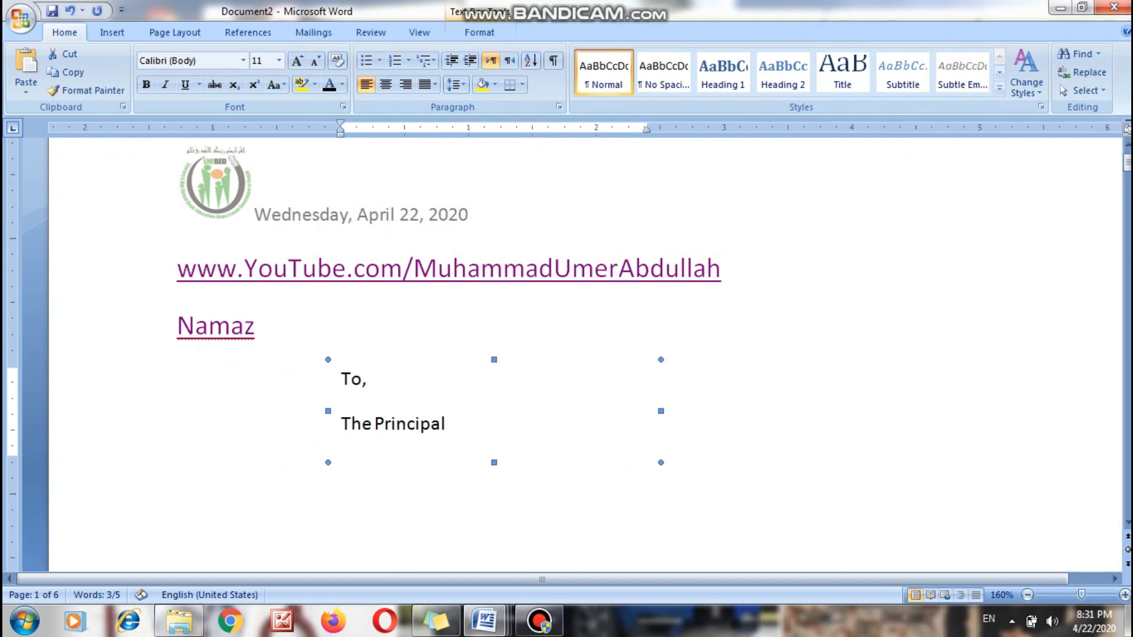
left_click_drag(436, 359, 282, 356)
left_click(177, 382)
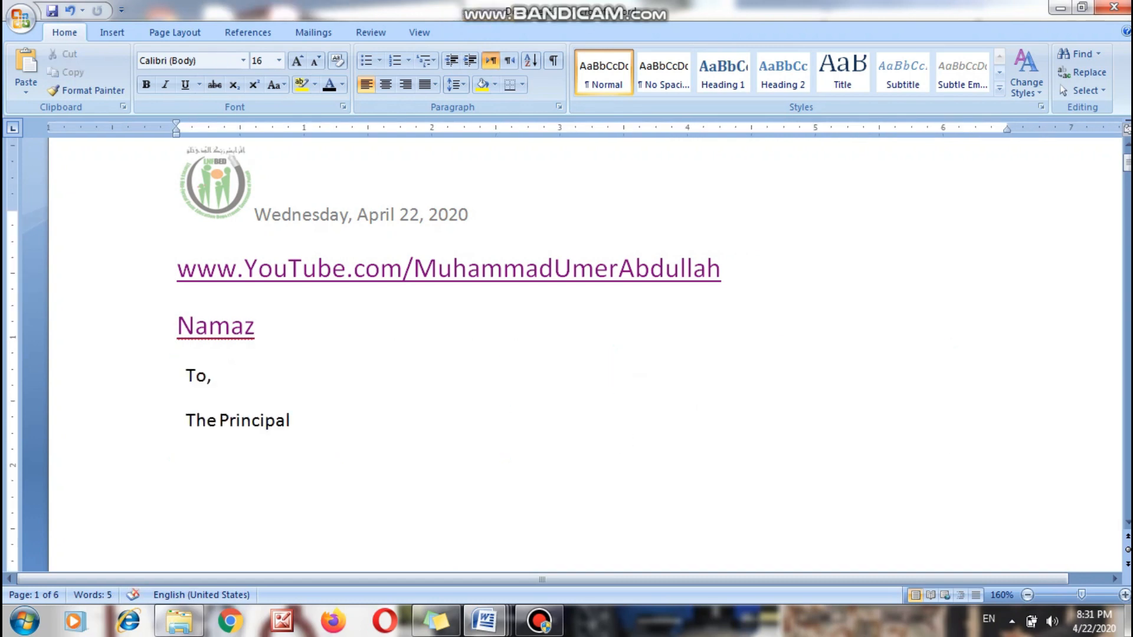
left_click(215, 375)
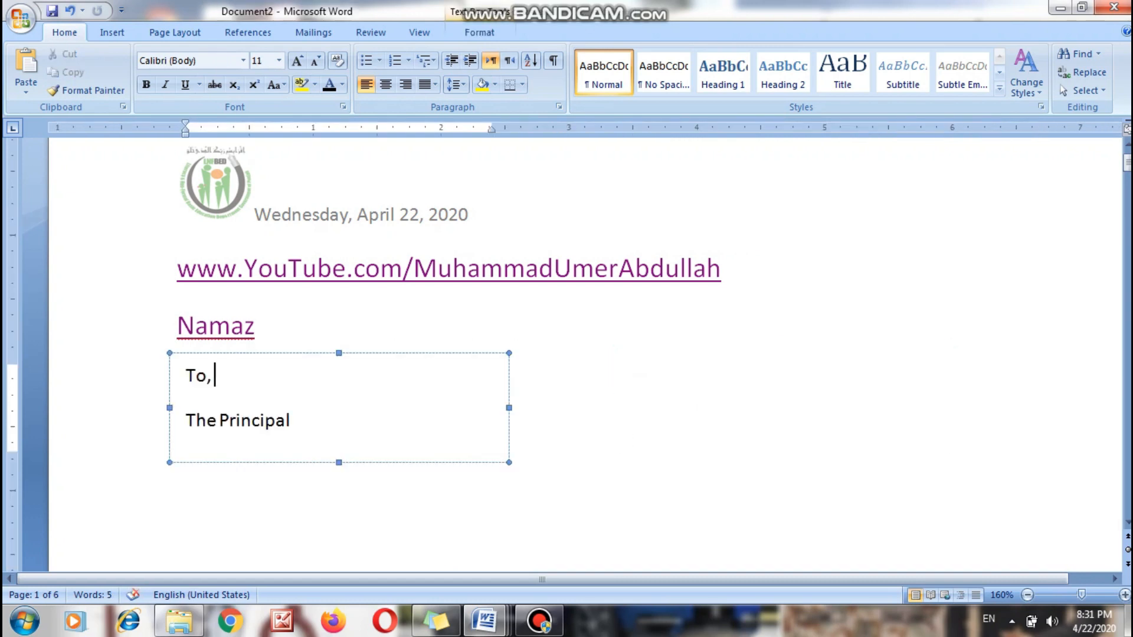
Step: Insert WordArt in the orange-yellow gradient style below the text box, reading "Microsft Office"
left_click(113, 32)
left_click(177, 440)
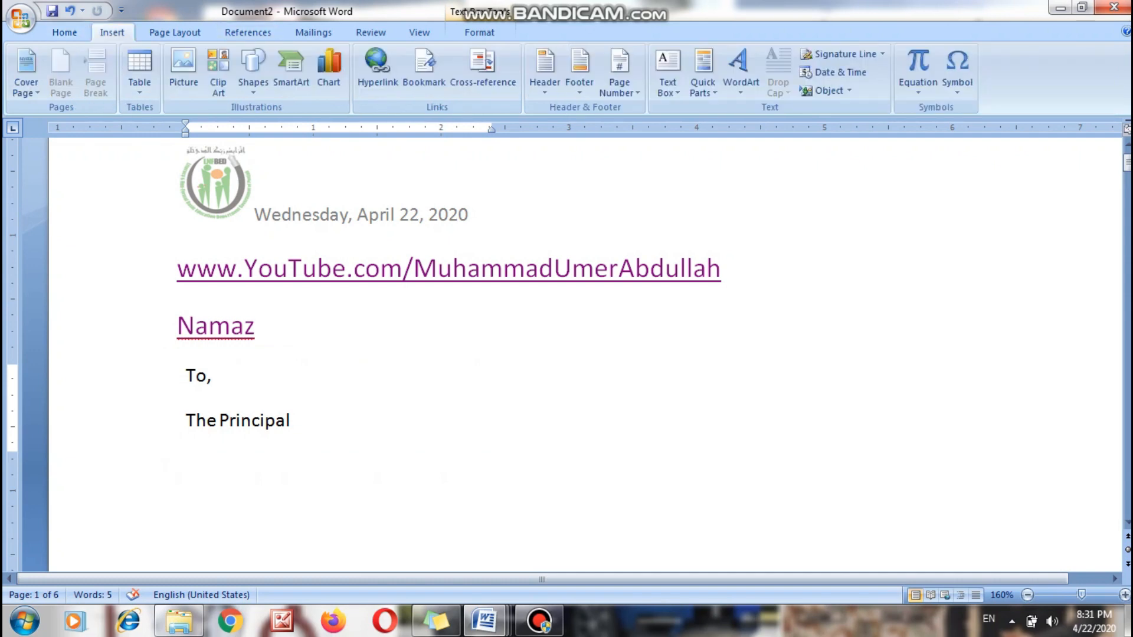
key("Return")
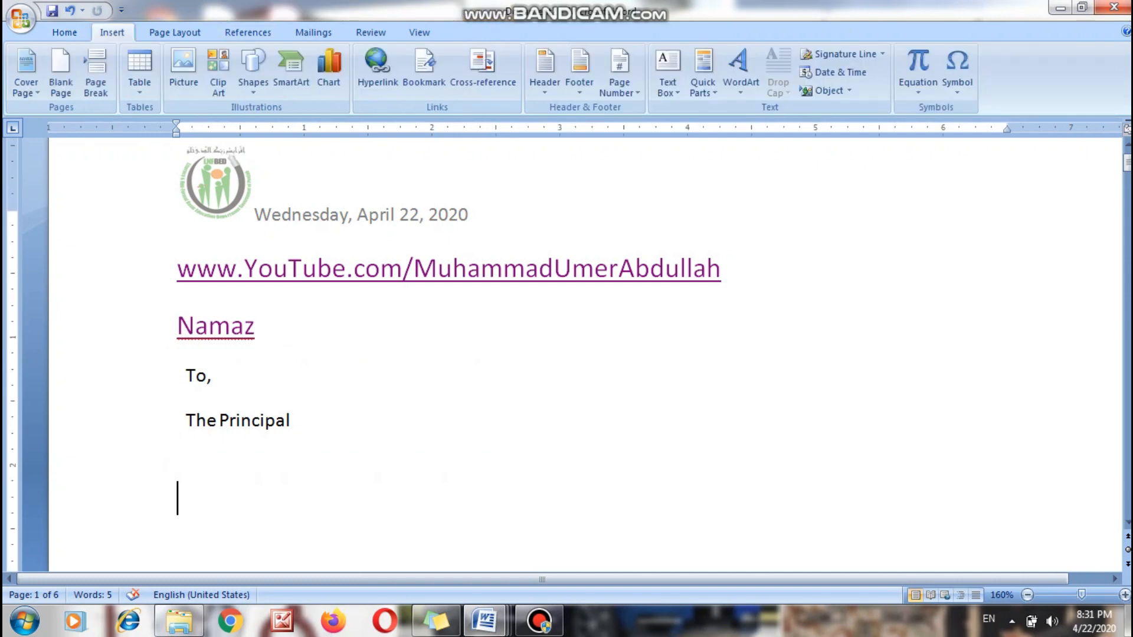
left_click(740, 68)
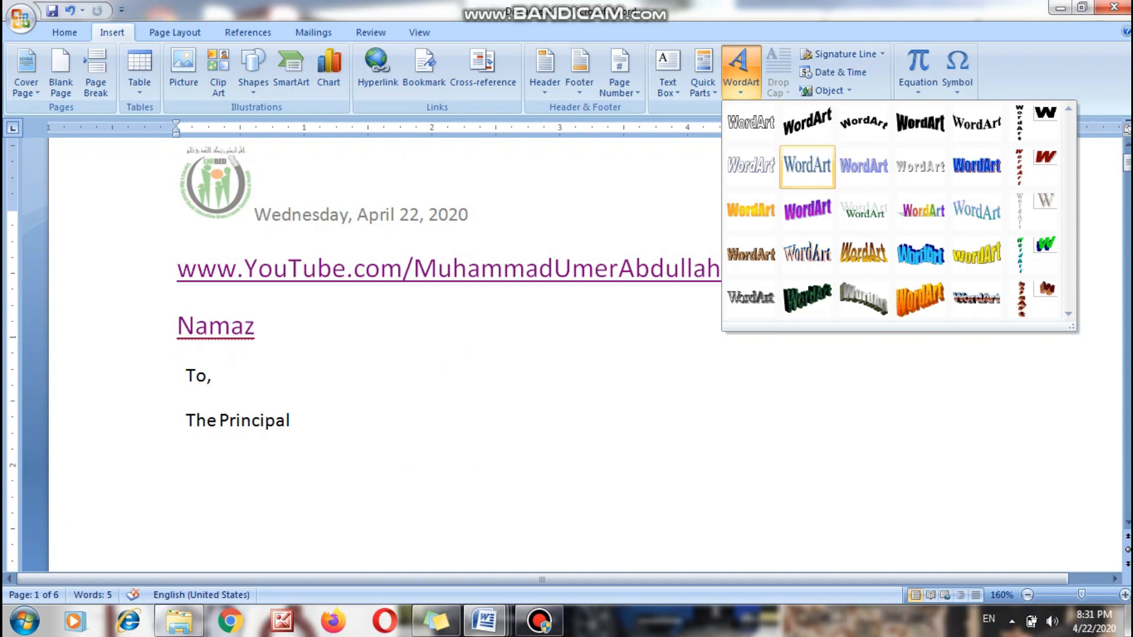
left_click(751, 211)
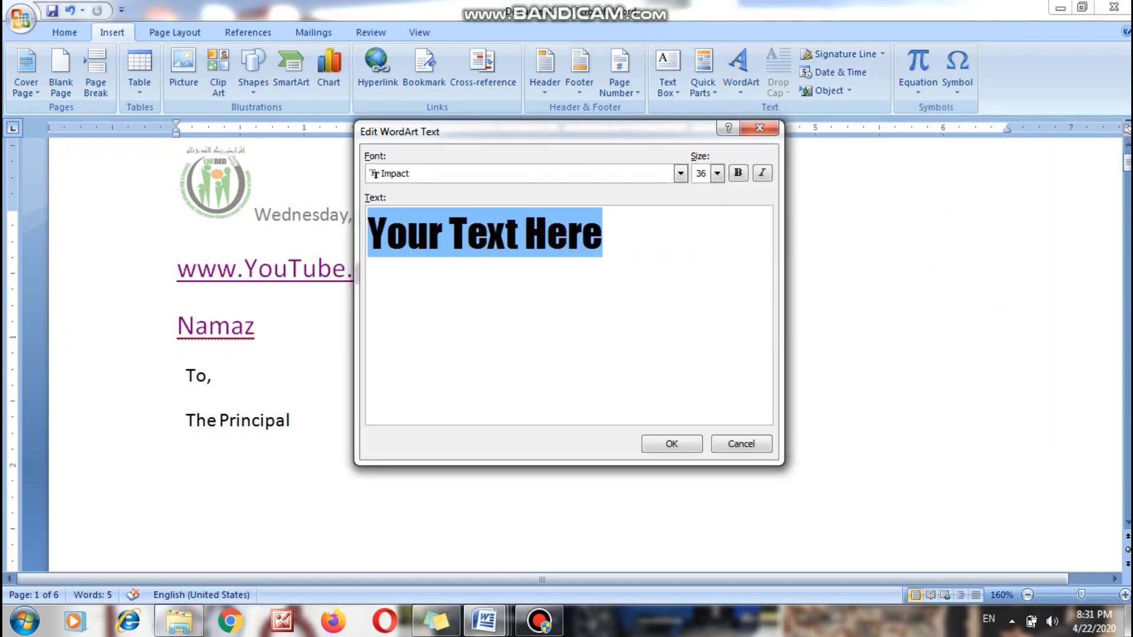
type("Mic")
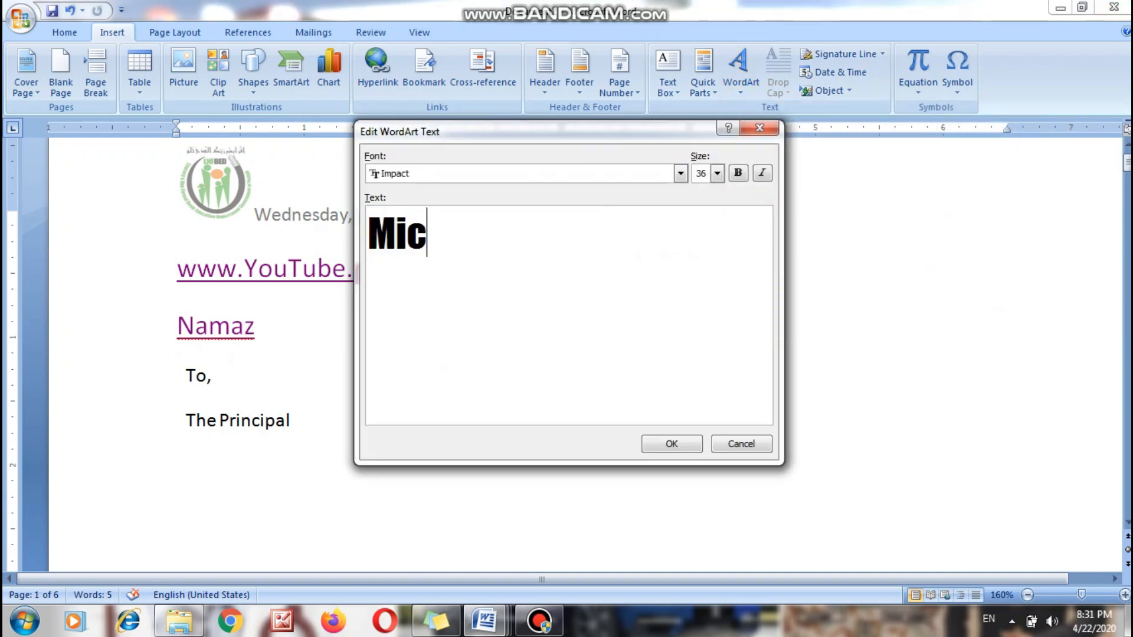
type("rosft Office")
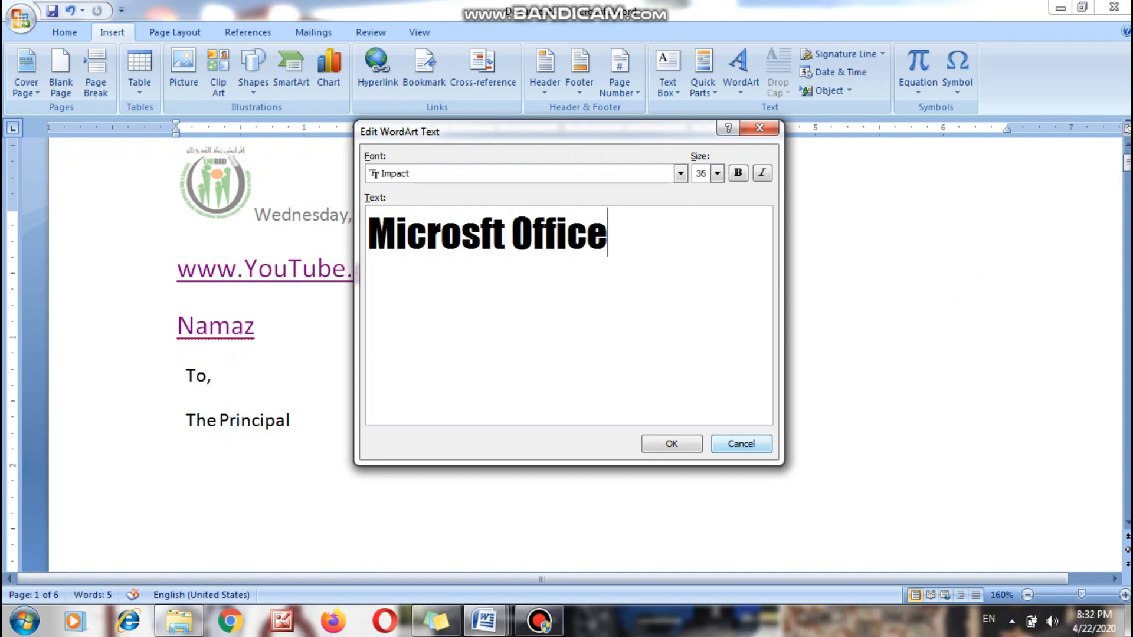
key("Return")
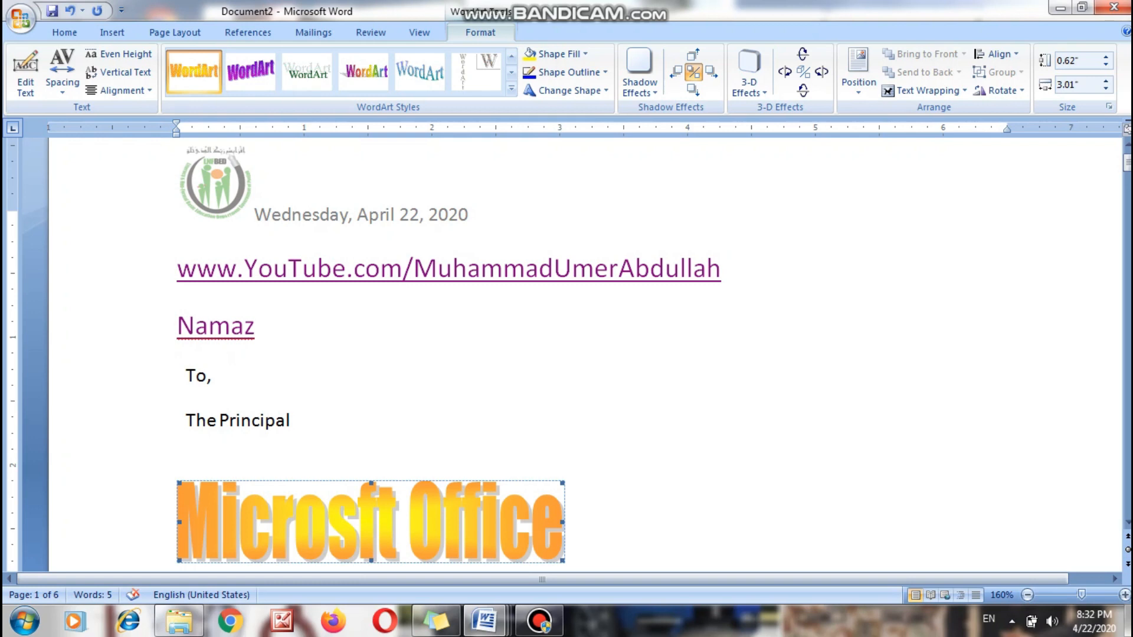
Step: Enlarge the WordArt to about 5.88" wide and 1.59" high, nearly filling the text width
scroll(567, 350, "down", 1)
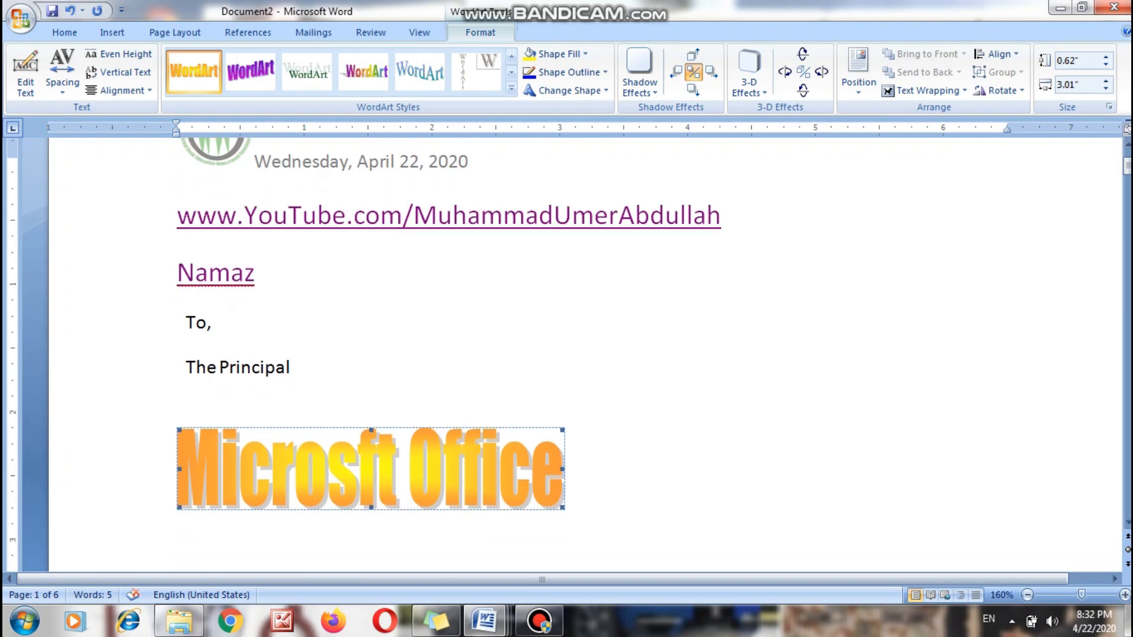
left_click_drag(562, 430, 930, 307)
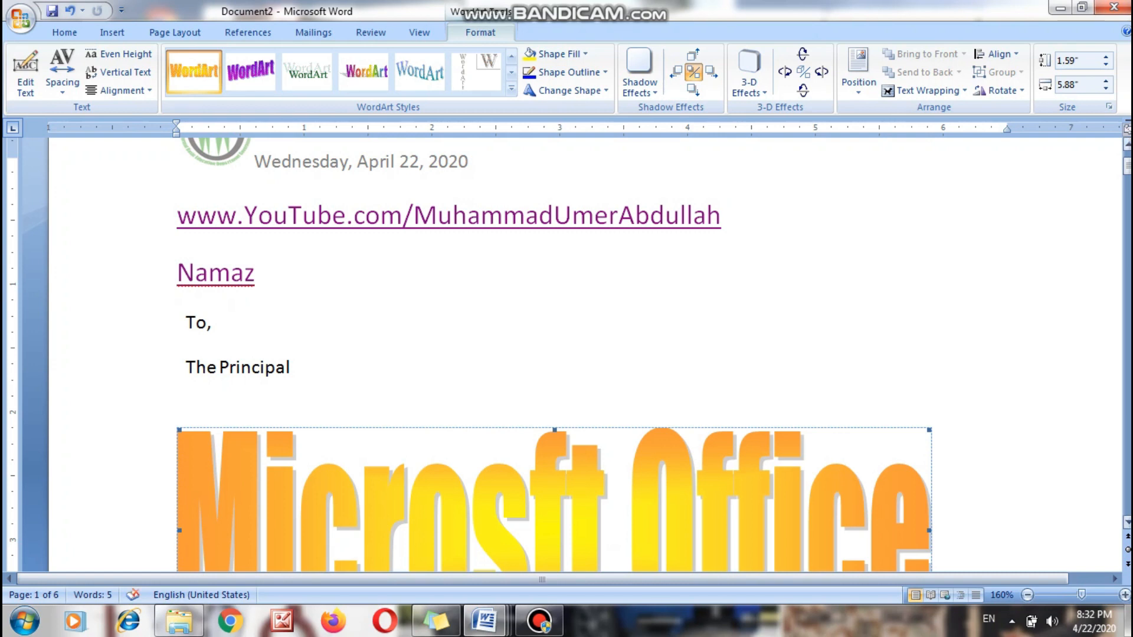
scroll(566, 354, "down", 3)
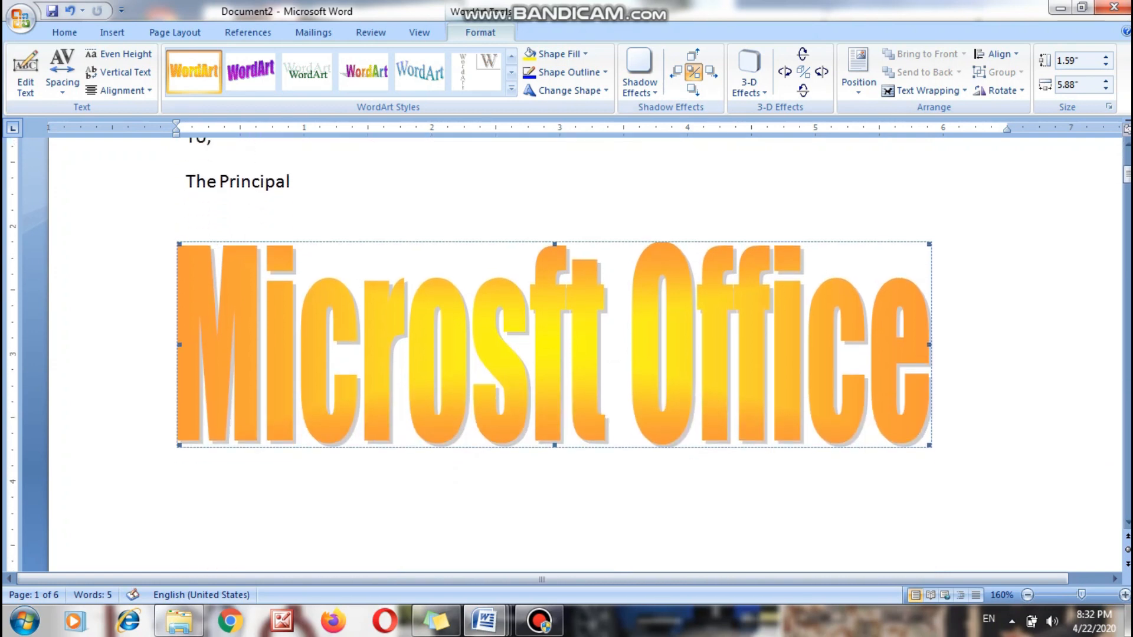
Step: Look through the WordArt style and shape galleries, keeping the orange-yellow style and the straight-line shape
left_click(511, 89)
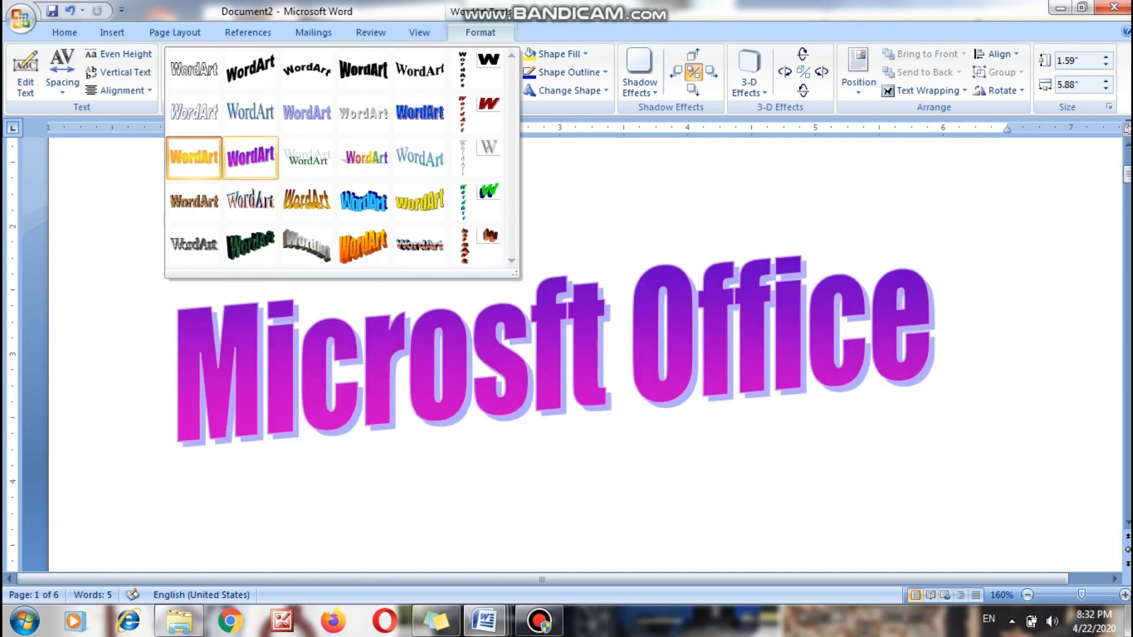
left_click(194, 157)
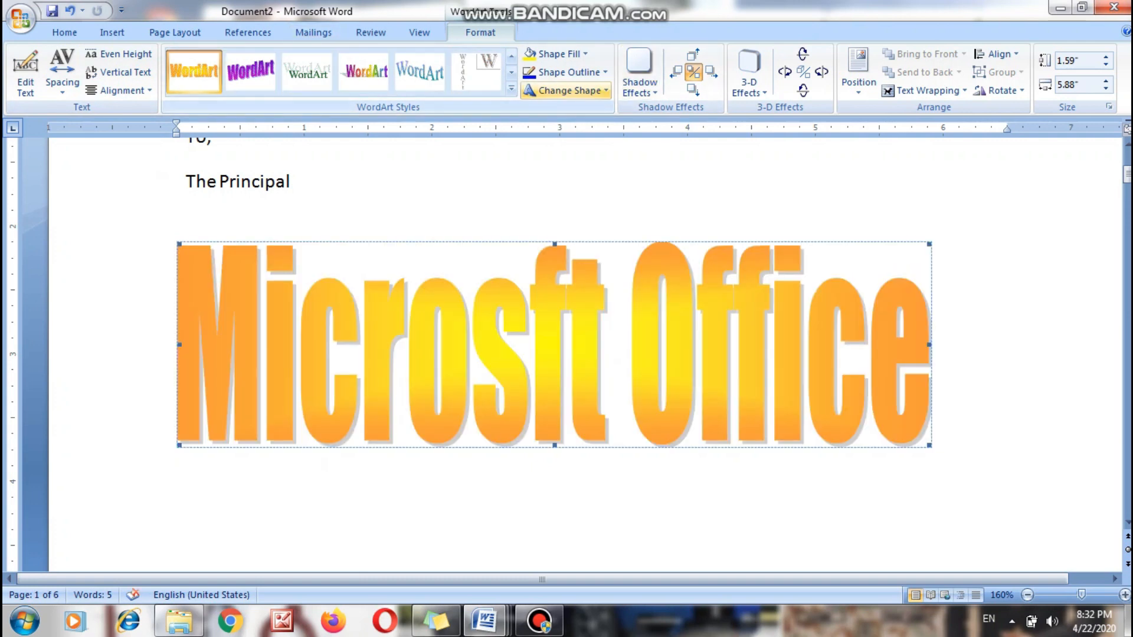
left_click(565, 91)
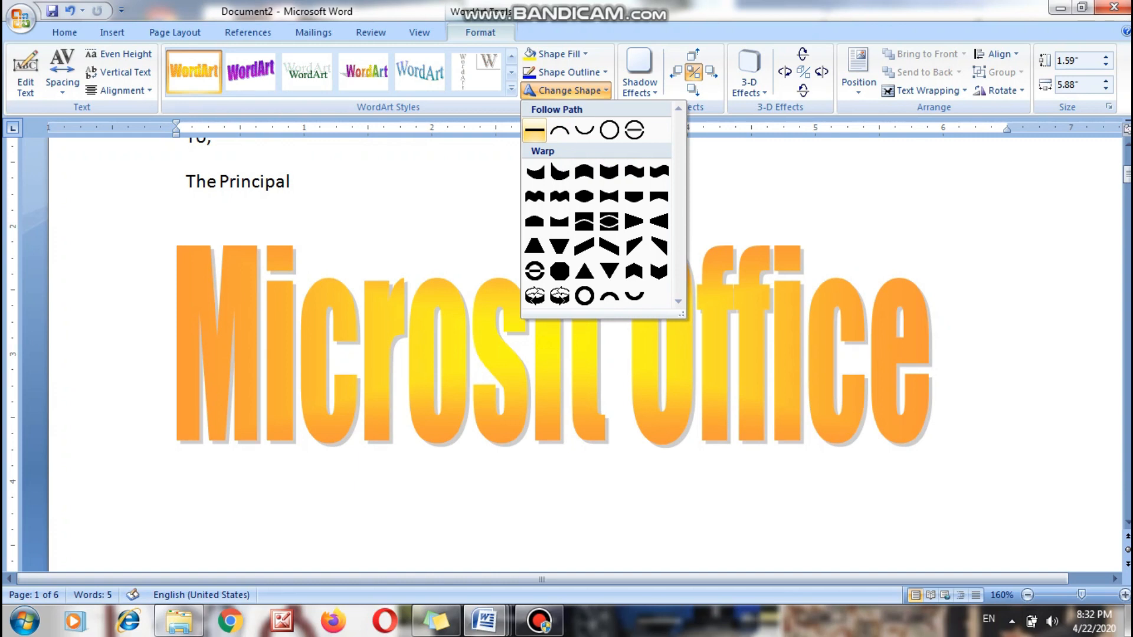
left_click(534, 131)
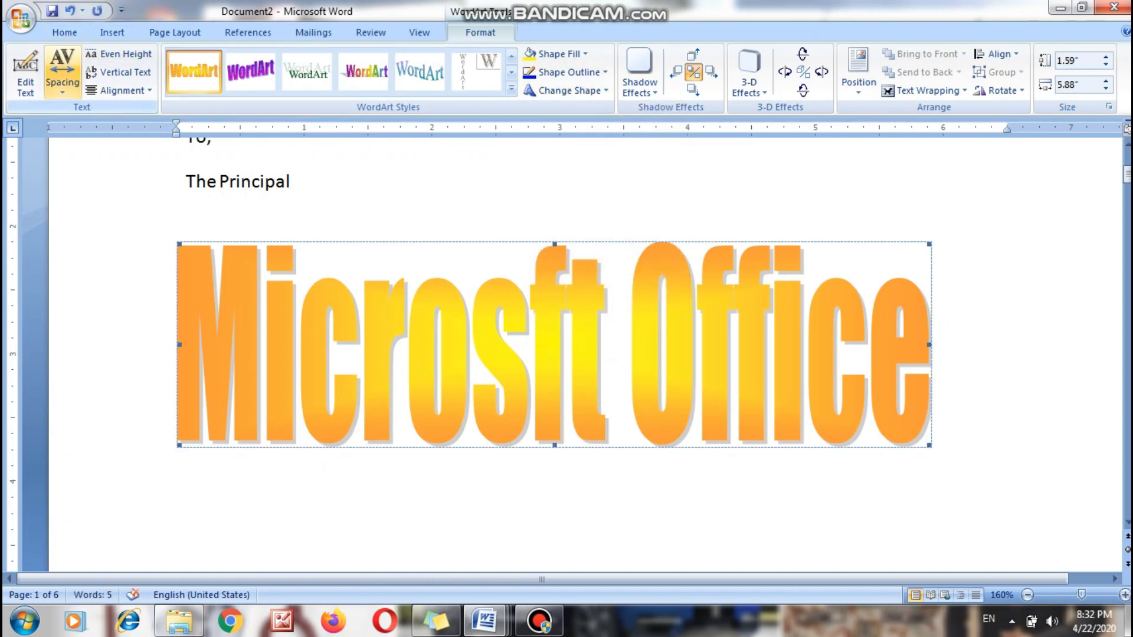
Step: Try Very Tight and Tight character spacing on the WordArt and return it to Normal
left_click(62, 73)
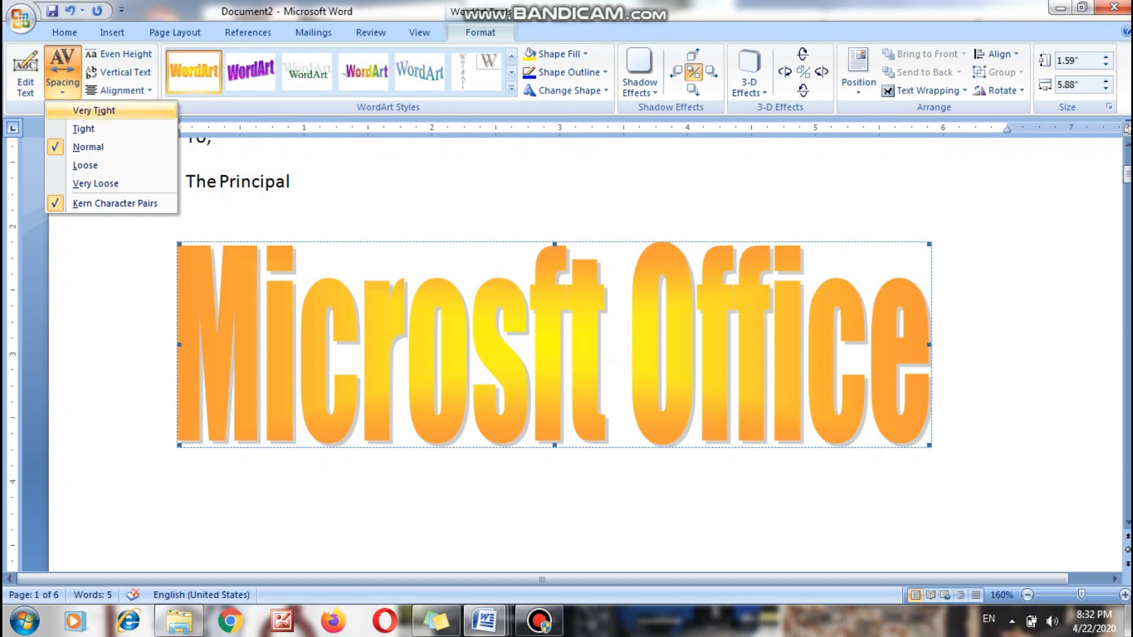
left_click(94, 110)
left_click(62, 73)
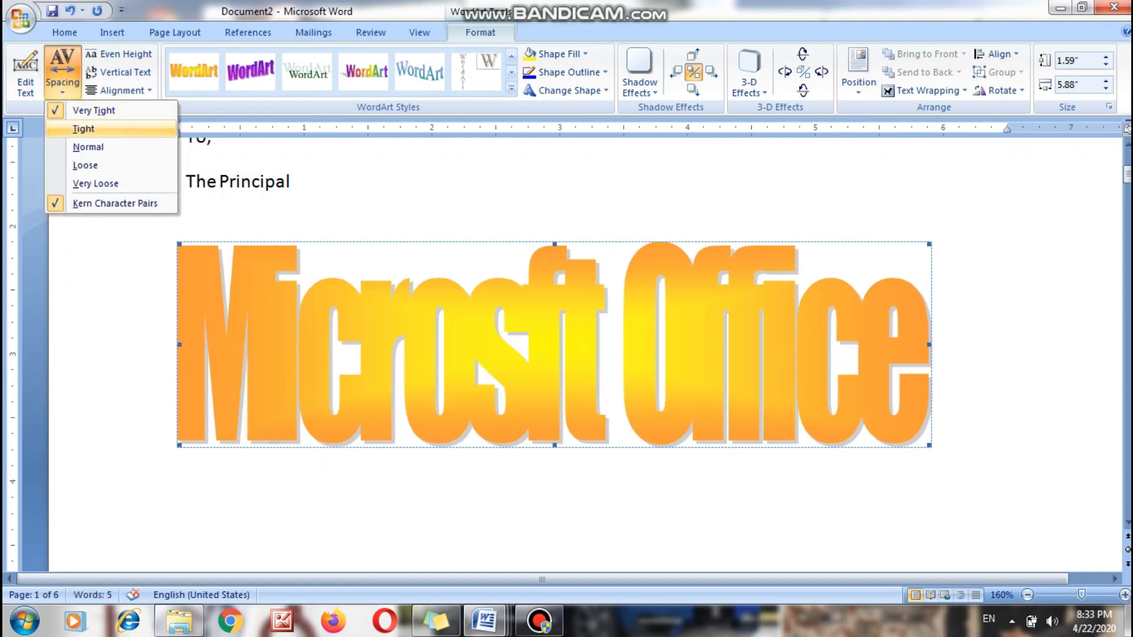
left_click(83, 129)
left_click(62, 74)
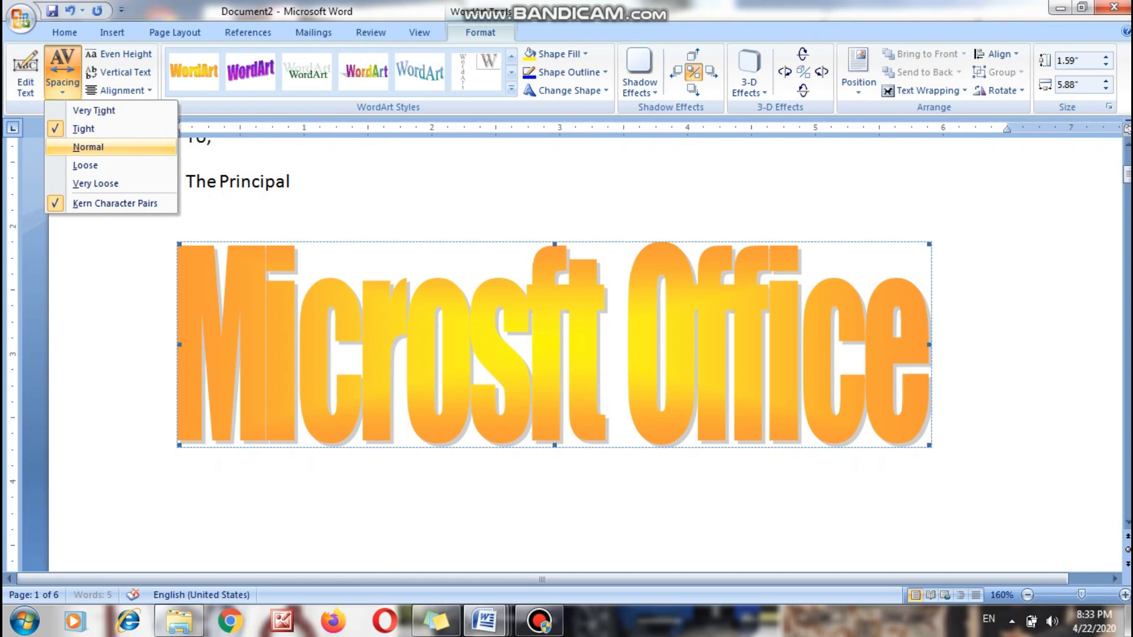
left_click(89, 147)
left_click(62, 74)
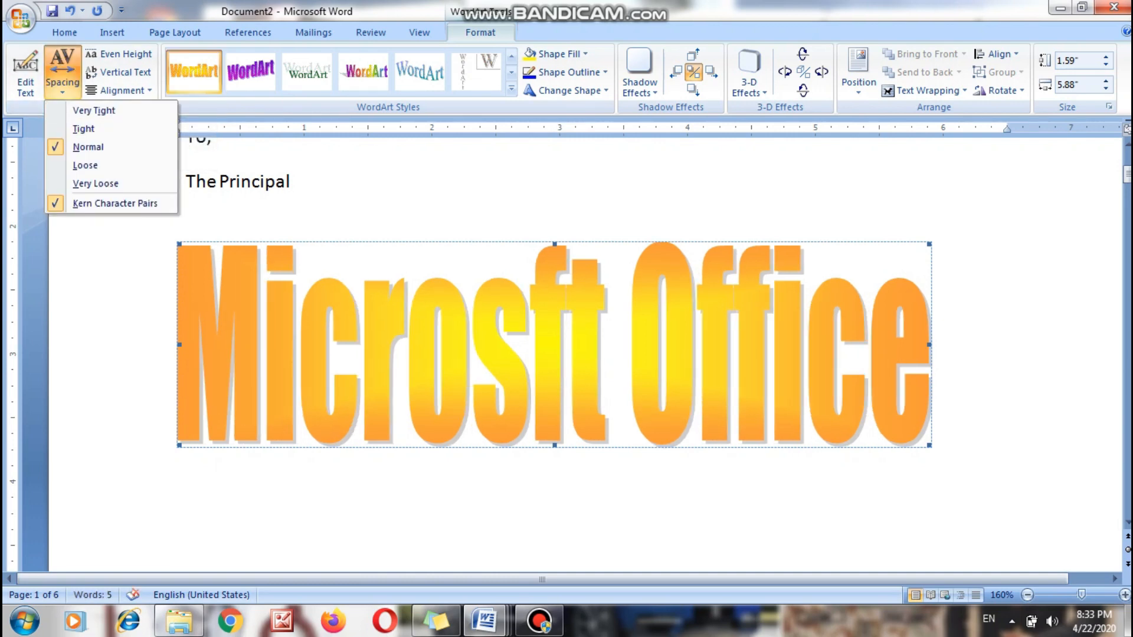
left_click(94, 111)
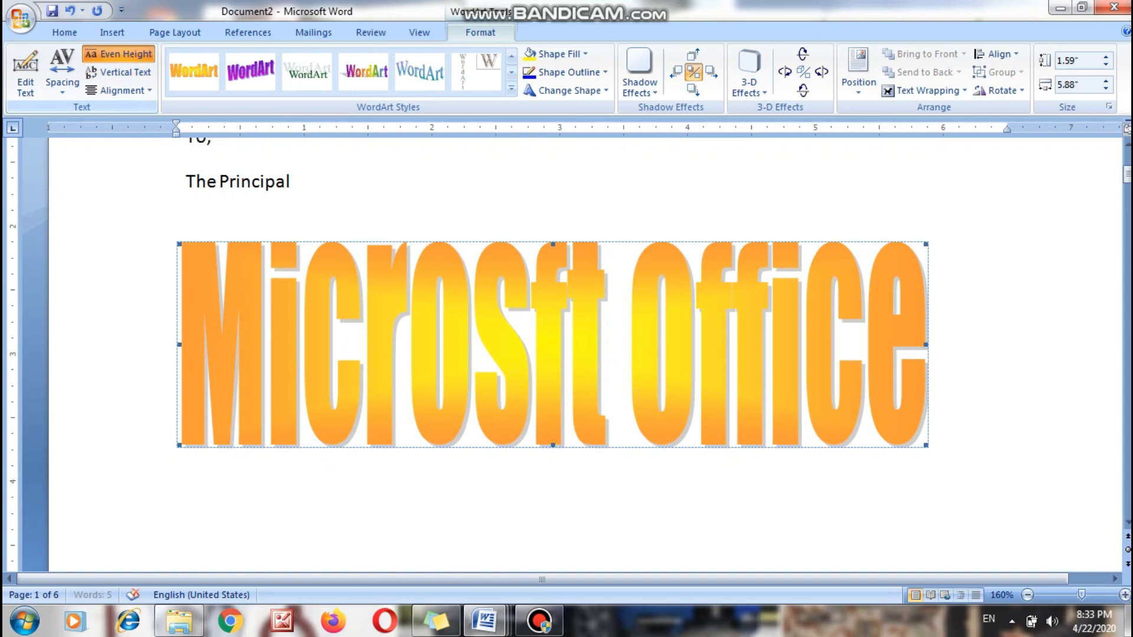
Step: Try Even Height on the WordArt letters and turn it off again
left_click(118, 53)
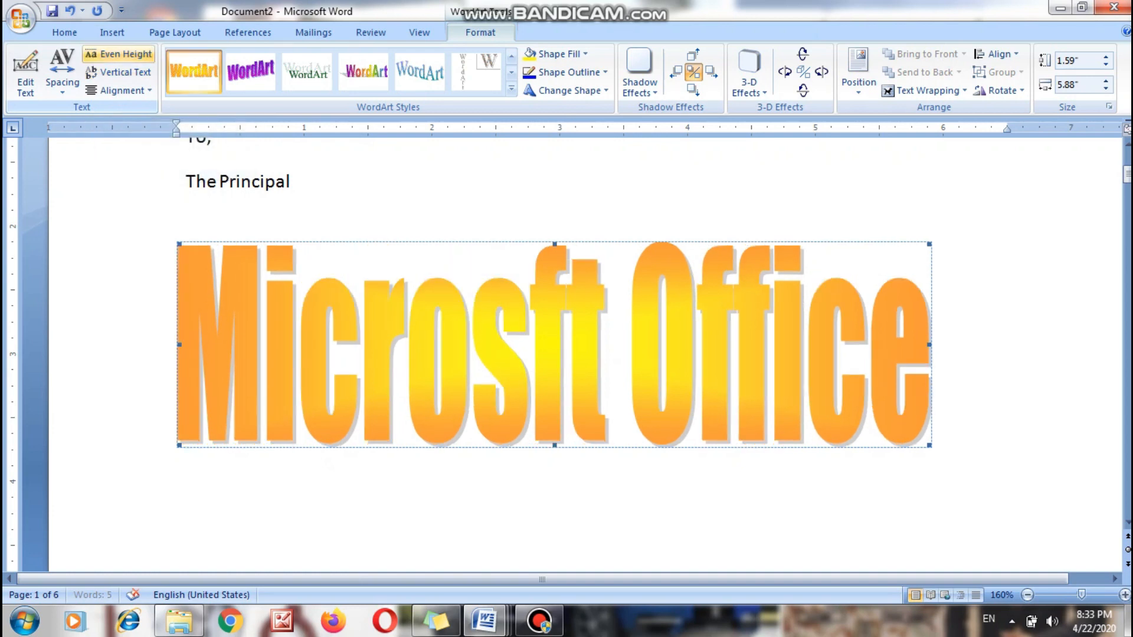
left_click(118, 54)
left_click(118, 53)
left_click(118, 54)
left_click(118, 53)
Step: Try Vertical Text on the WordArt and return it to horizontal
left_click(118, 72)
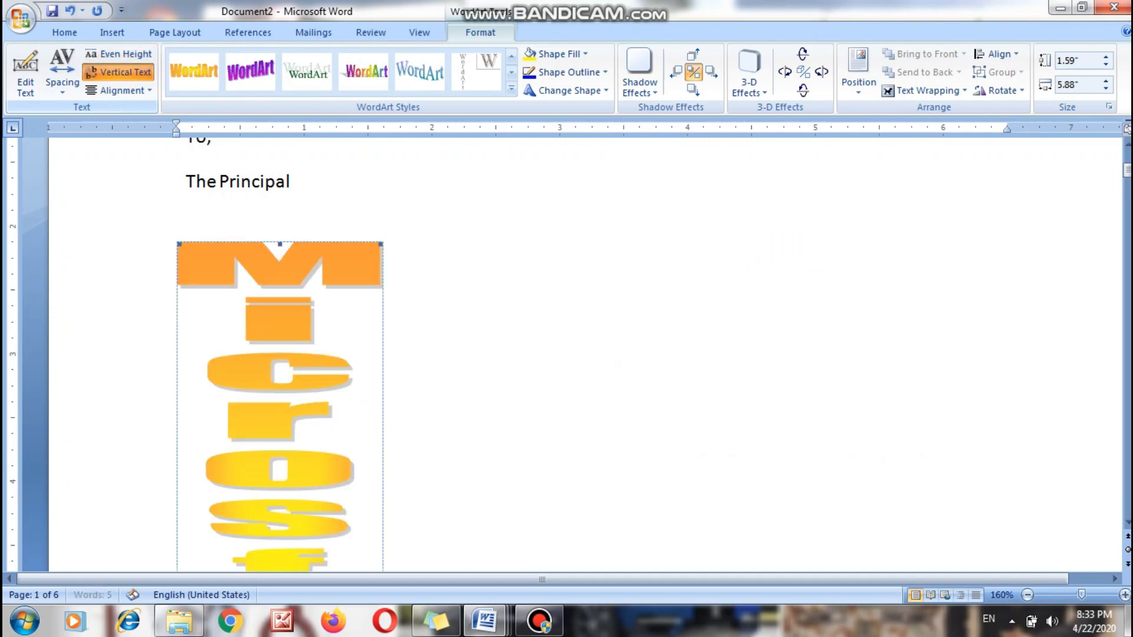
left_click(118, 72)
left_click(118, 72)
left_click(118, 72)
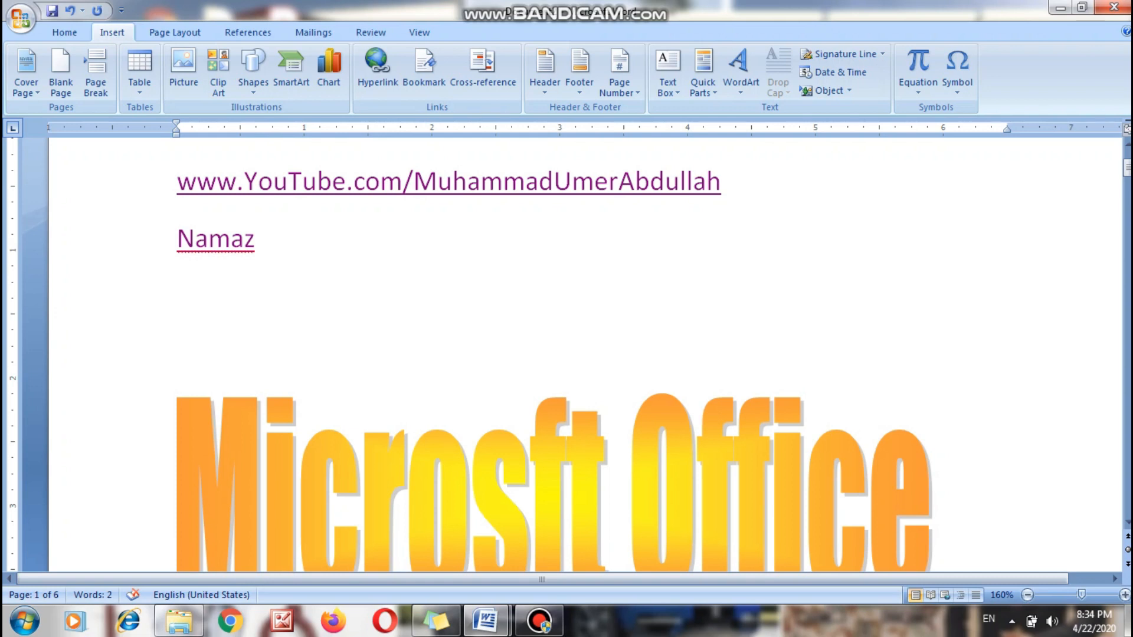
Step: Write "This is my third lecture of Microsft Office" on the line below Namaz
type("This ")
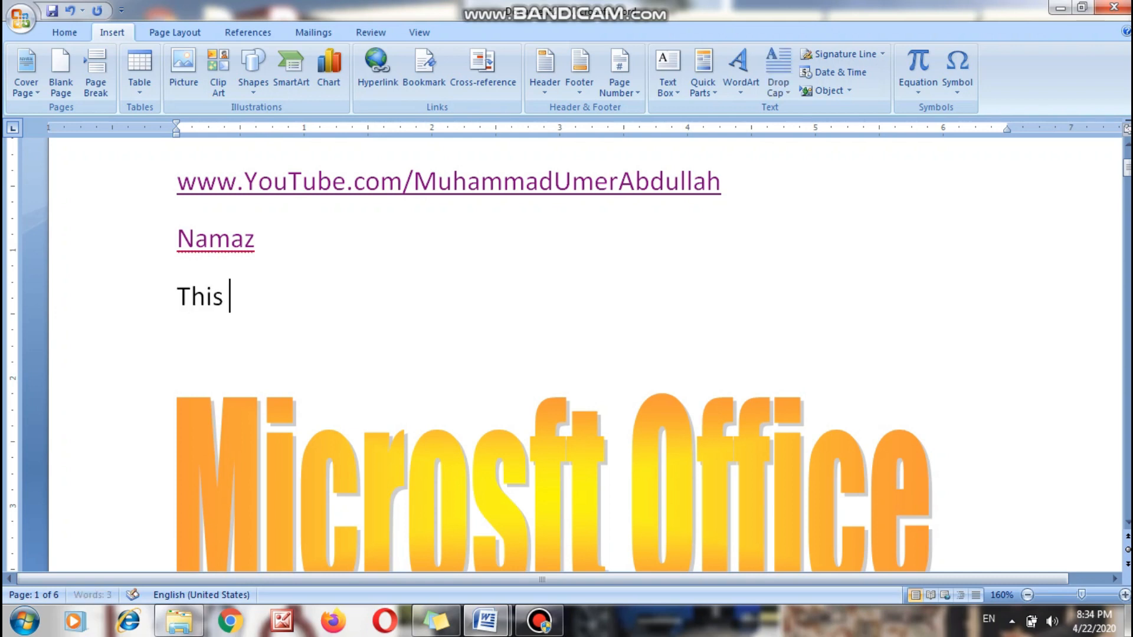
type("is my ")
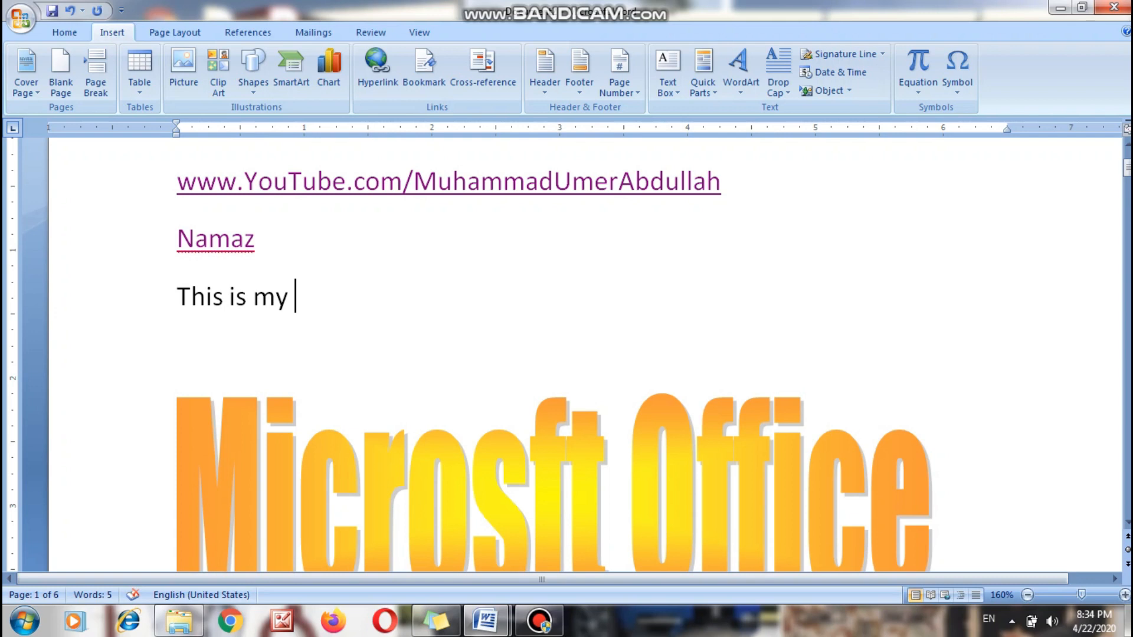
type("third lecture")
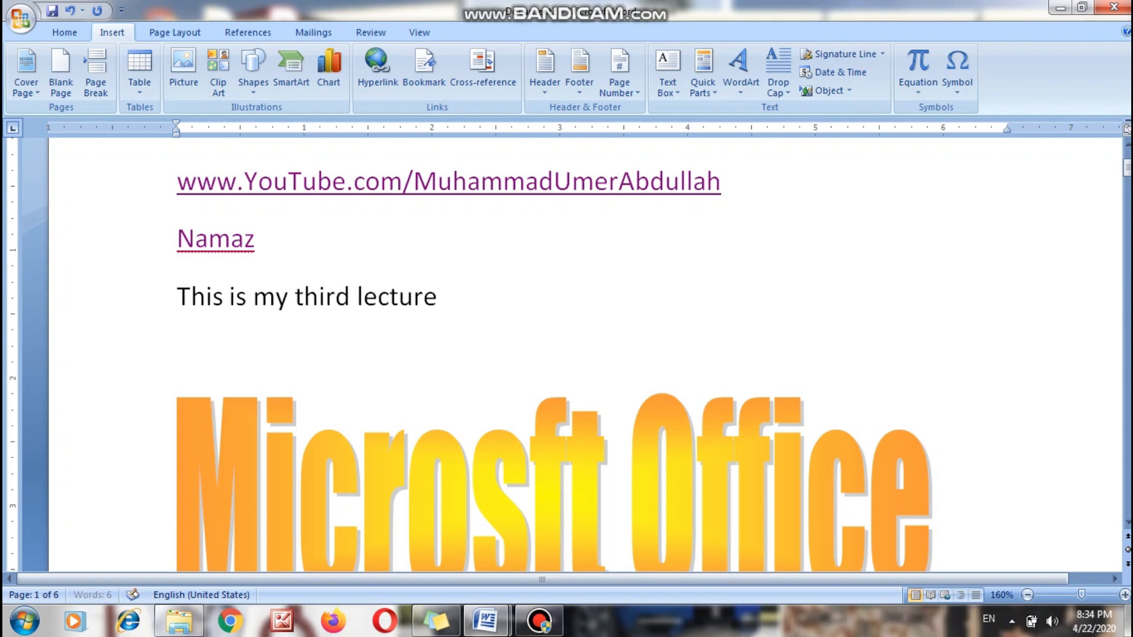
type(" of Microsft Office")
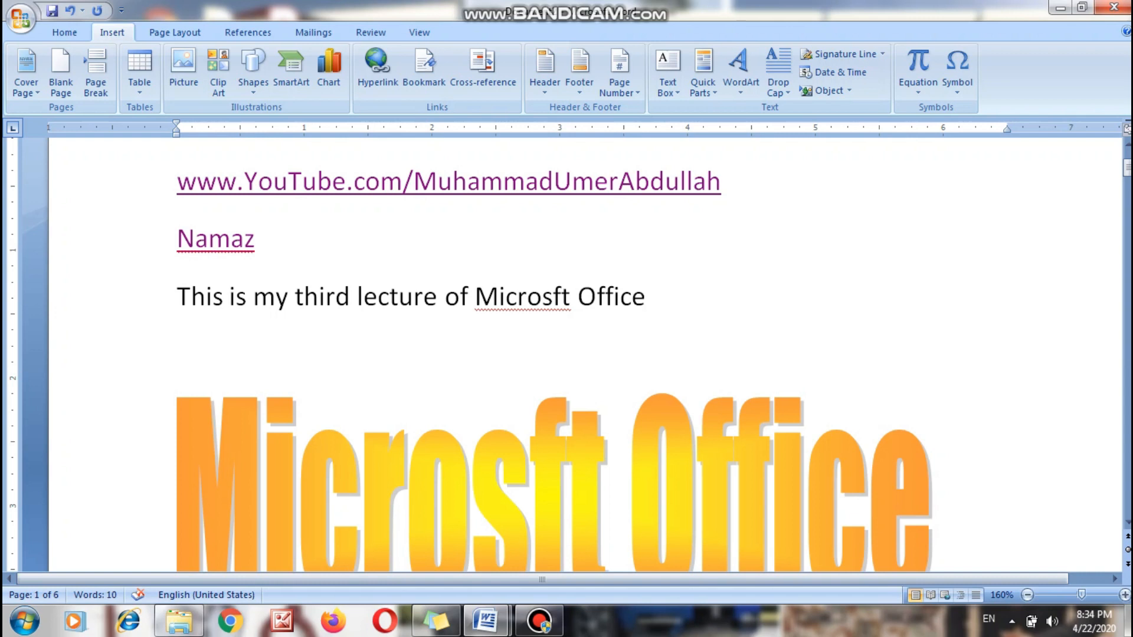
Step: Correct "Microsft" to "Microsoft" in the sentence below Namaz and end it with a period
right_click(543, 297)
key("Escape")
right_click(543, 297)
left_click(602, 323)
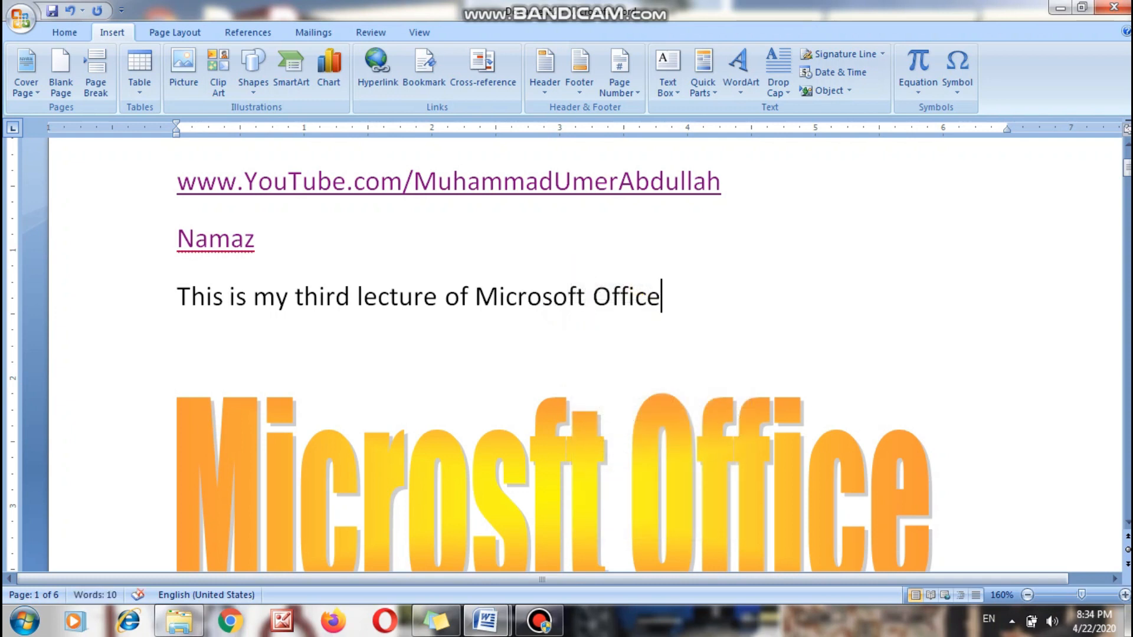
type(".")
Step: Apply a Dropped drop cap to the first letter of "This is my third lecture of Microsoft Office."
left_click_drag(671, 297, 207, 297)
left_click(207, 297)
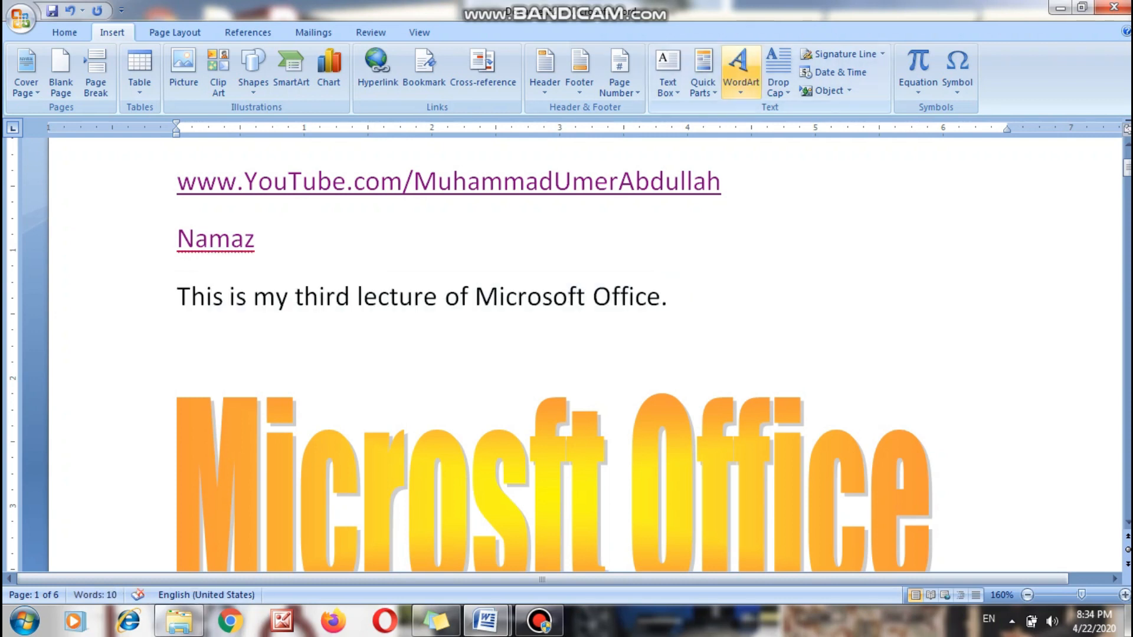
left_click(777, 77)
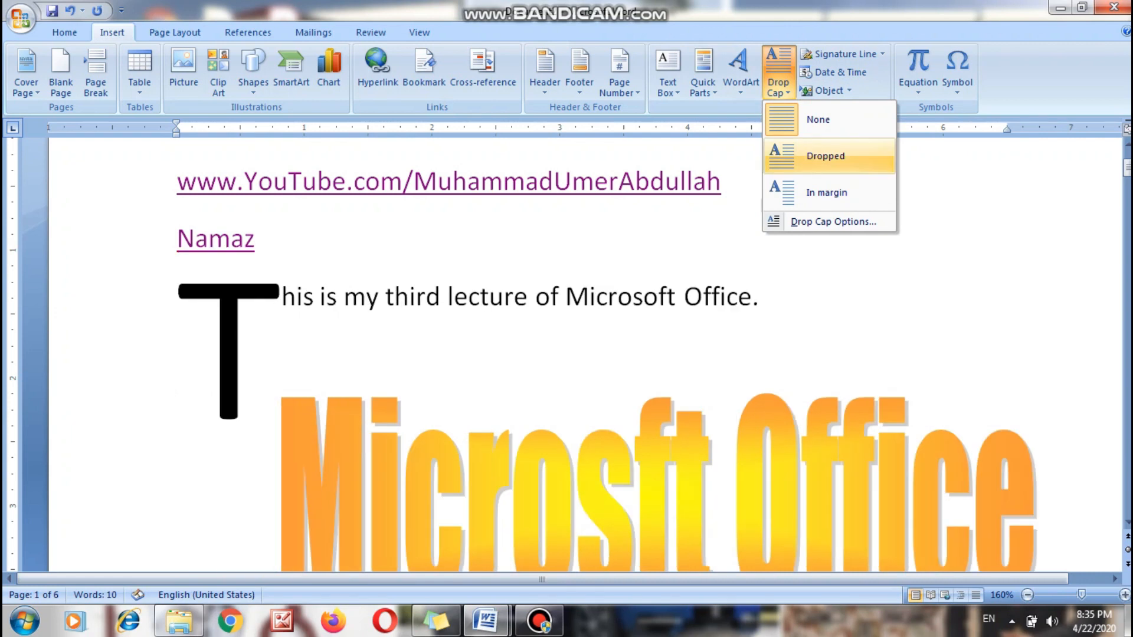
left_click(826, 156)
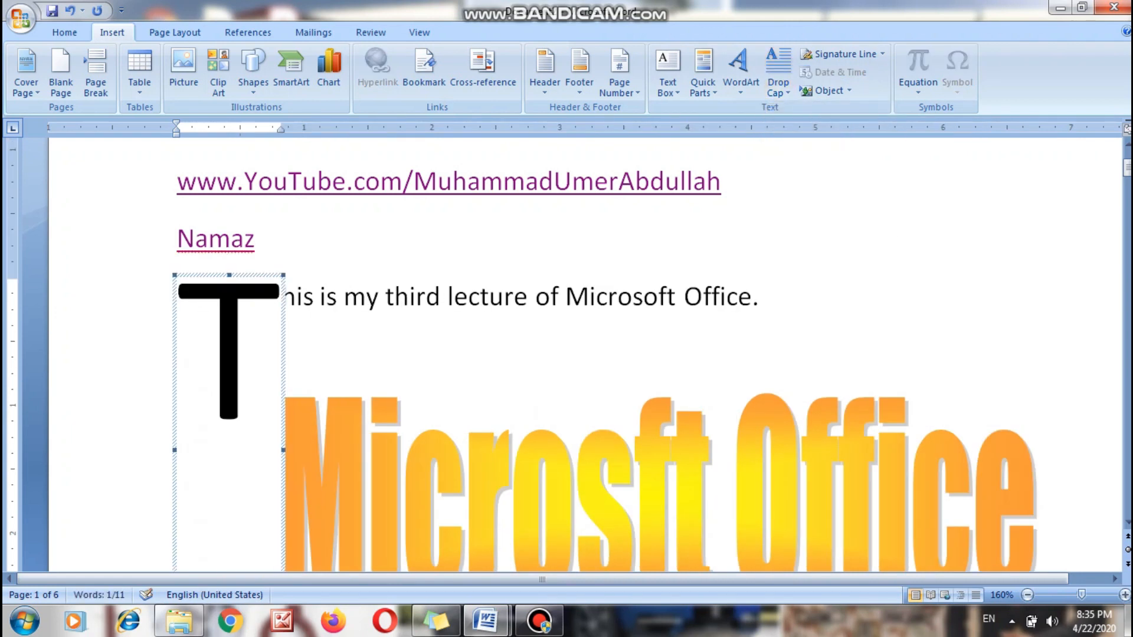
Step: Add three lines of random filler text beneath the drop-cap sentence
left_click(760, 296)
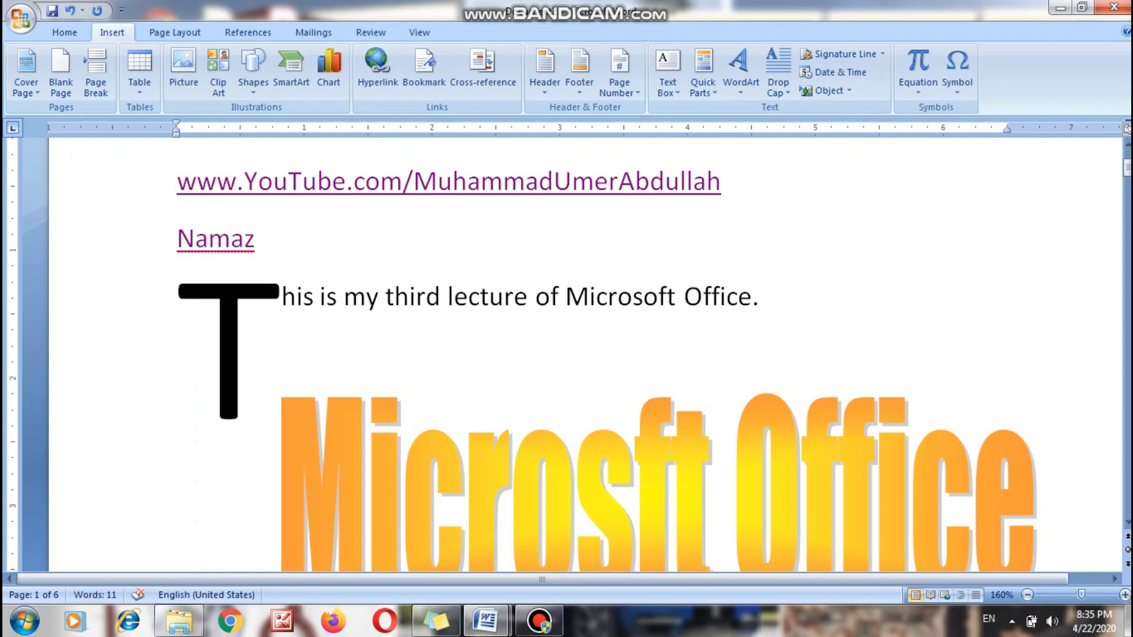
key("Return")
type("dfsdfsdafsd")
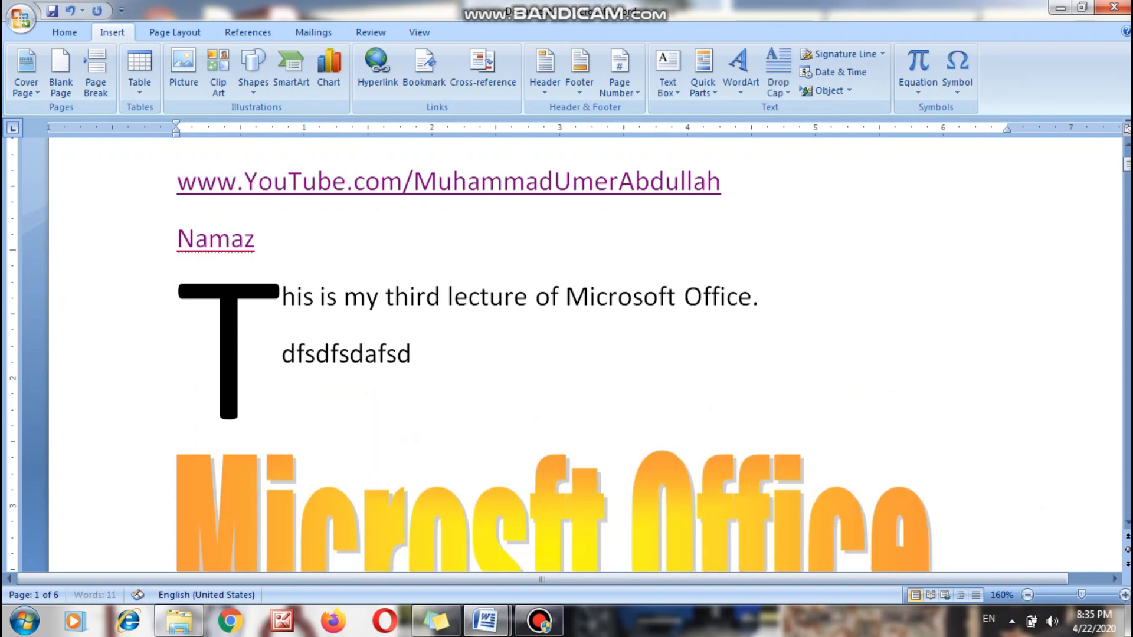
type("fasdfasfasdfasd")
key("Return")
type("sfsdfsafs")
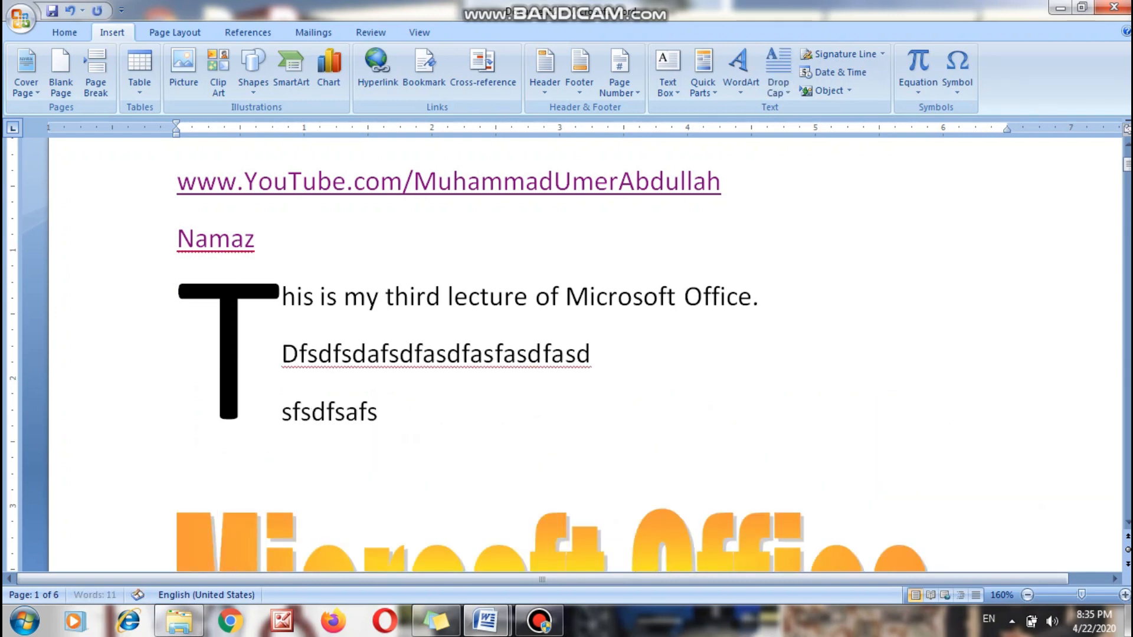
type("fsdfsdfsfas")
type("sfasdfsdfsdfsdfsdfsadf")
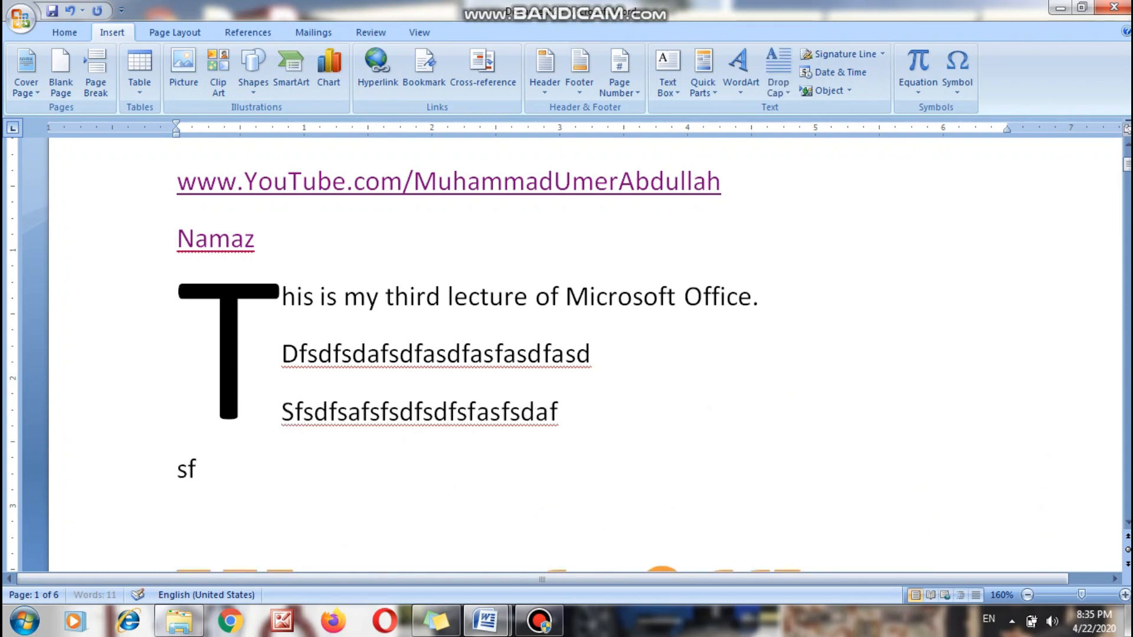
type("sdafasdf")
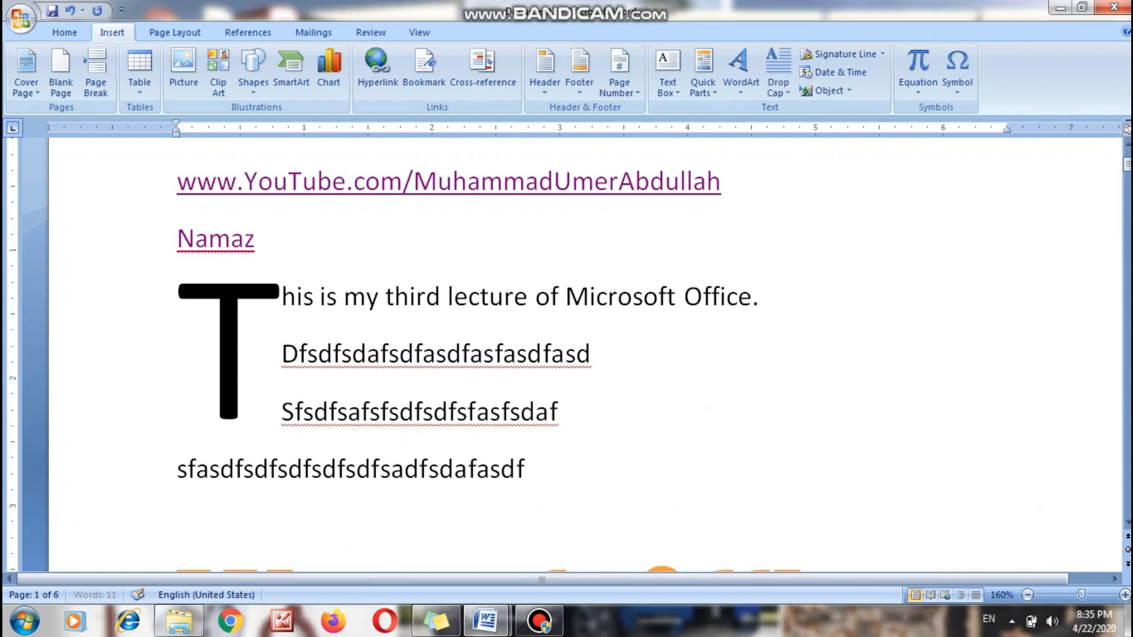
Step: Lengthen the third filler line beneath the drop-cap sentence and add a fourth line of random text below it
type("sdfsdfsdfsdfsdfsdf")
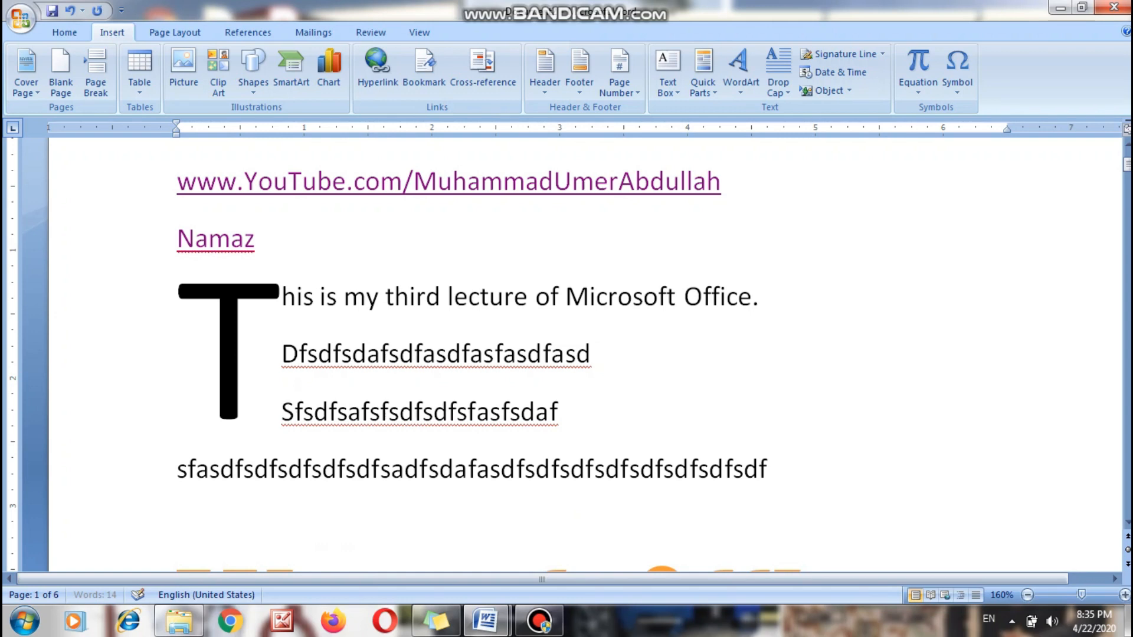
key("Return")
type("safsdfsdfsdafasdfsdfsda")
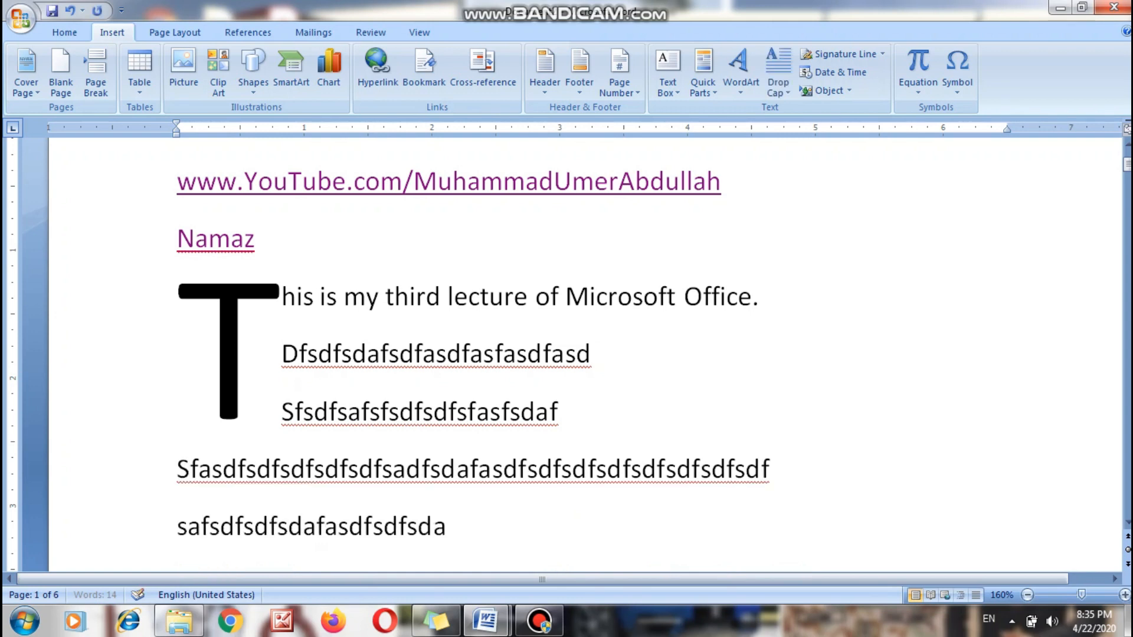
type("fsdfsdfsdfsdfsdfasdfsdfsdafsd")
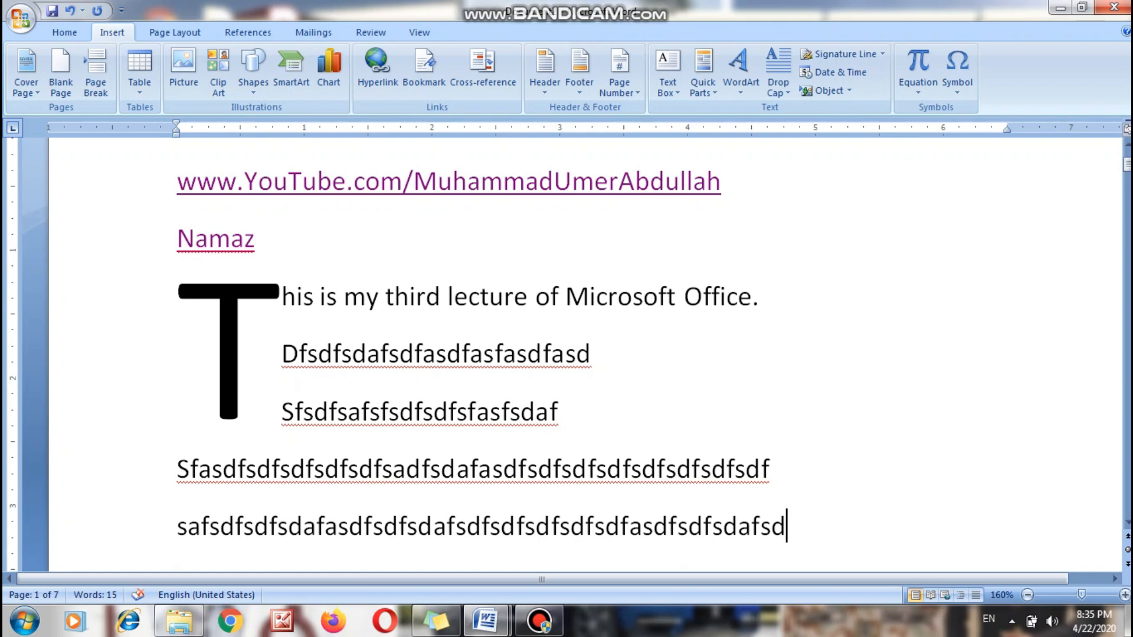
Step: Set the drop cap of the third-lecture sentence to span 4 lines
left_click(282, 297)
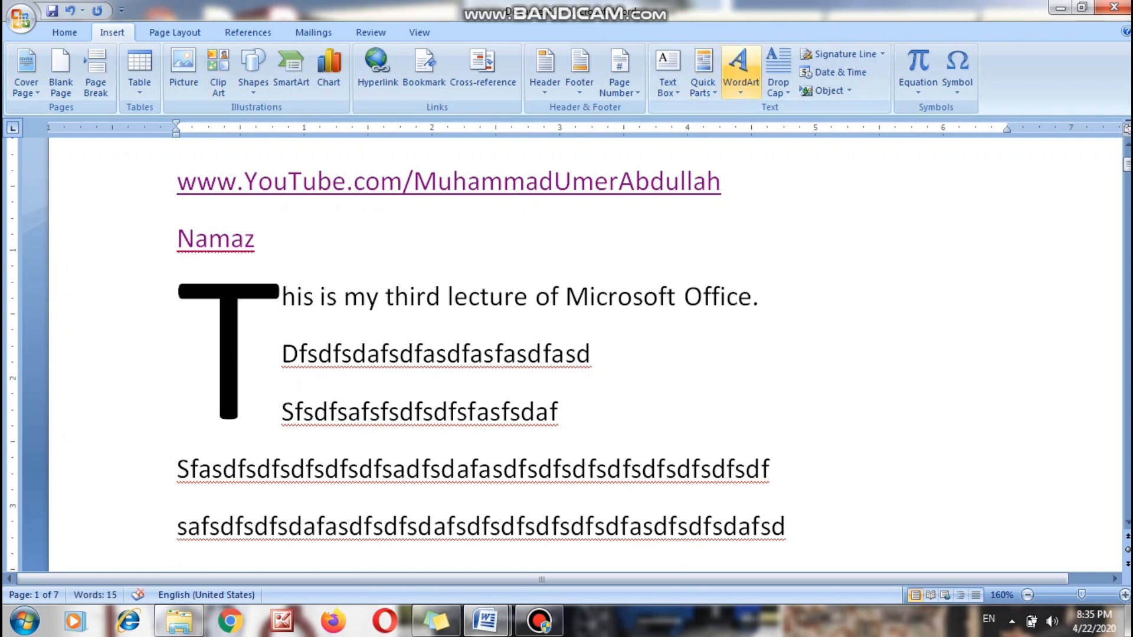
left_click(778, 71)
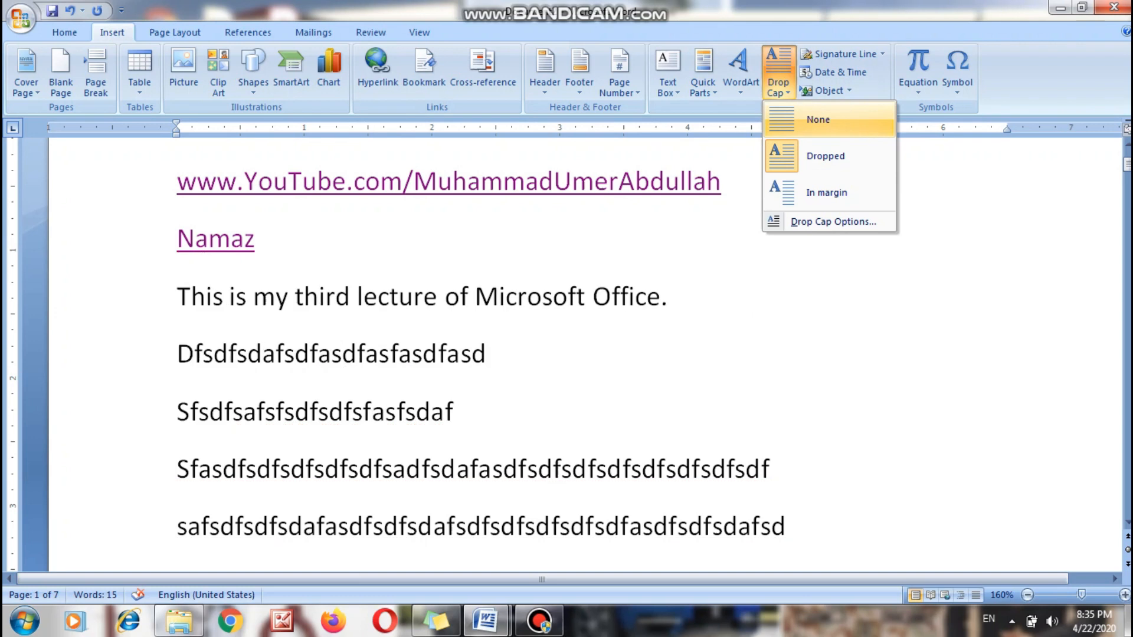
left_click(833, 221)
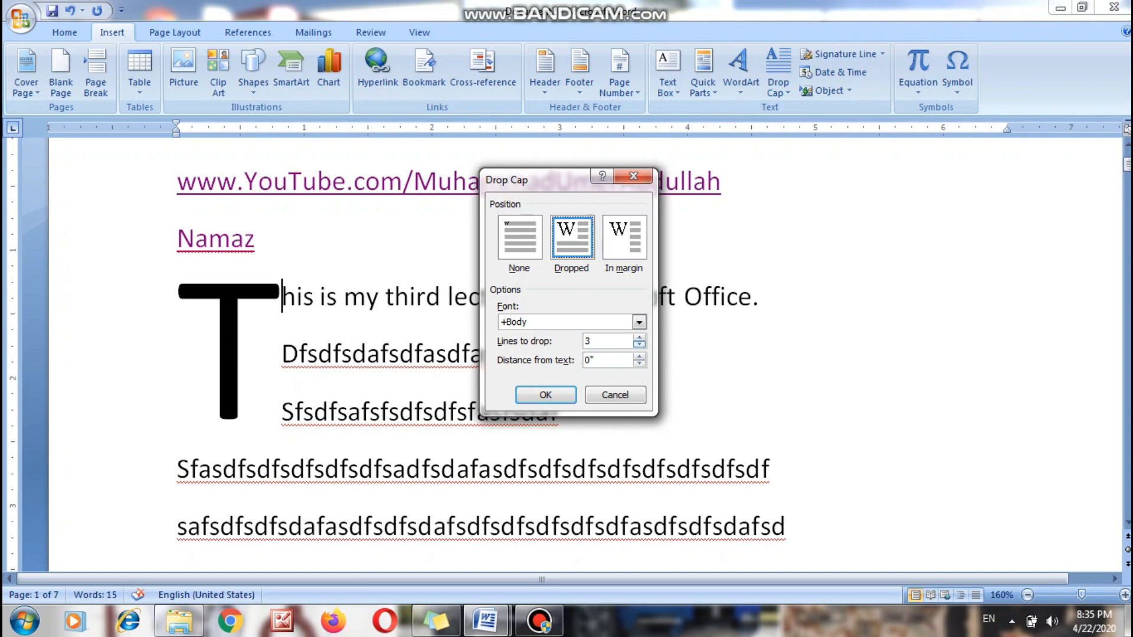
left_click(639, 337)
left_click(545, 394)
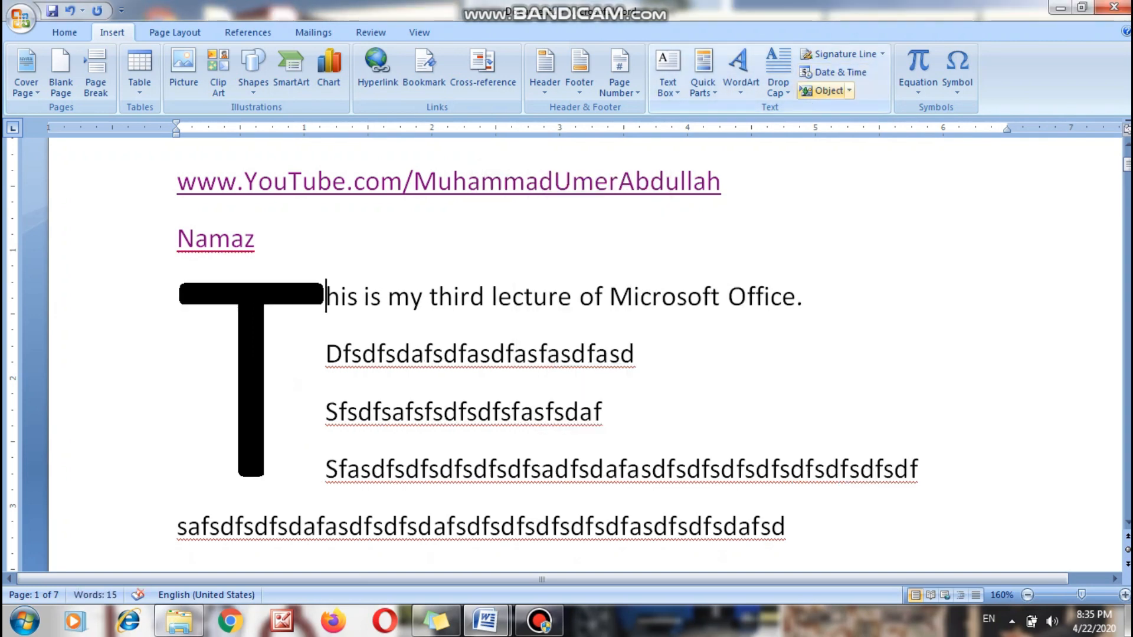
Step: Set the drop cap of the third-lecture sentence to span 2 lines, keeping the Dropped position
left_click(741, 65)
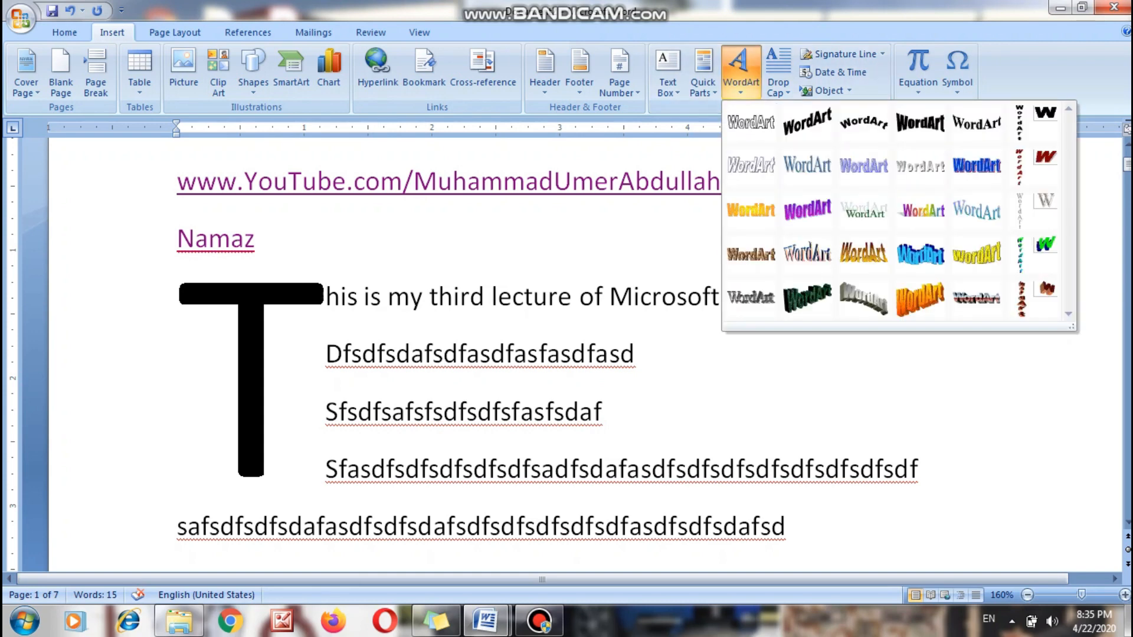
left_click(778, 73)
left_click(784, 220)
left_click(639, 345)
left_click(639, 346)
left_click(545, 395)
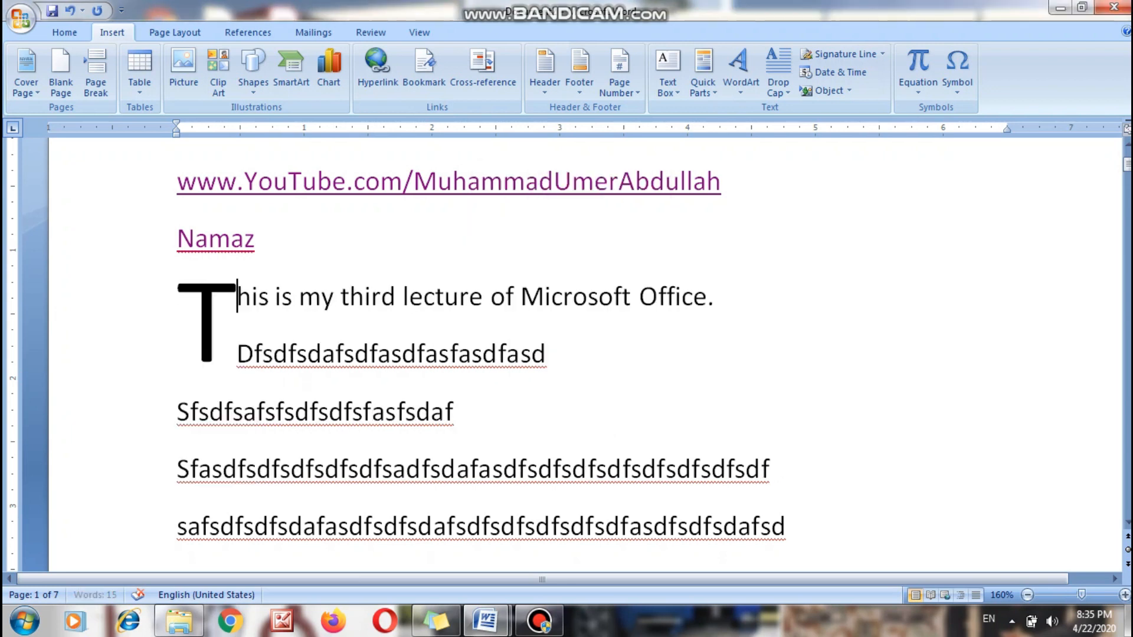
left_click(778, 74)
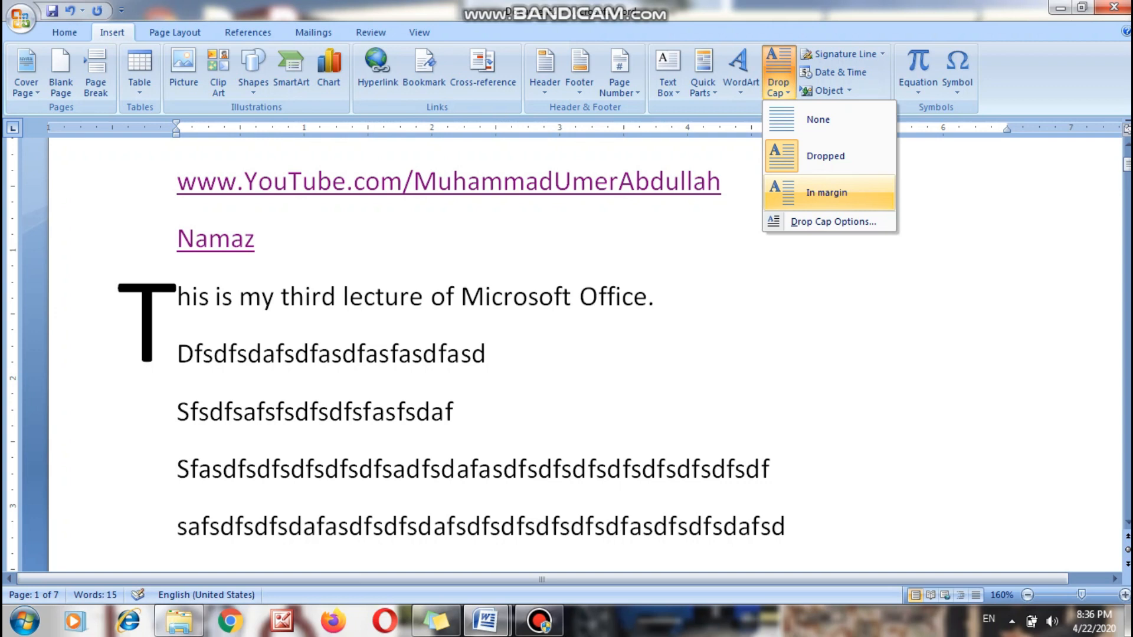
key("Escape")
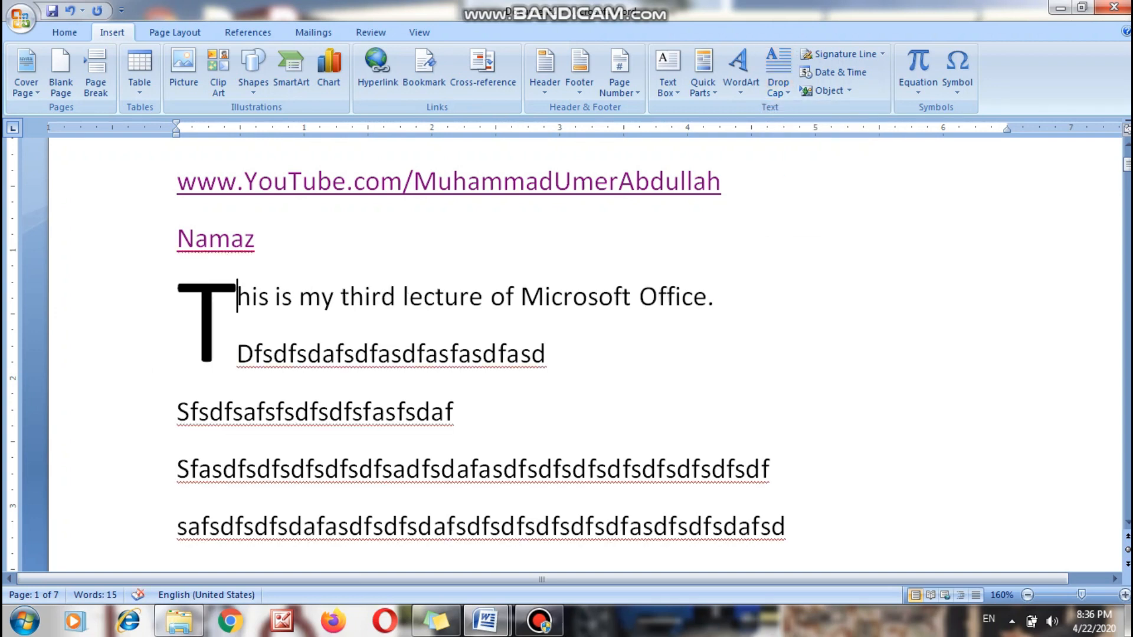
Step: Add an empty line below Namaz and look through the built-in equation gallery
left_click(262, 239)
key("Return")
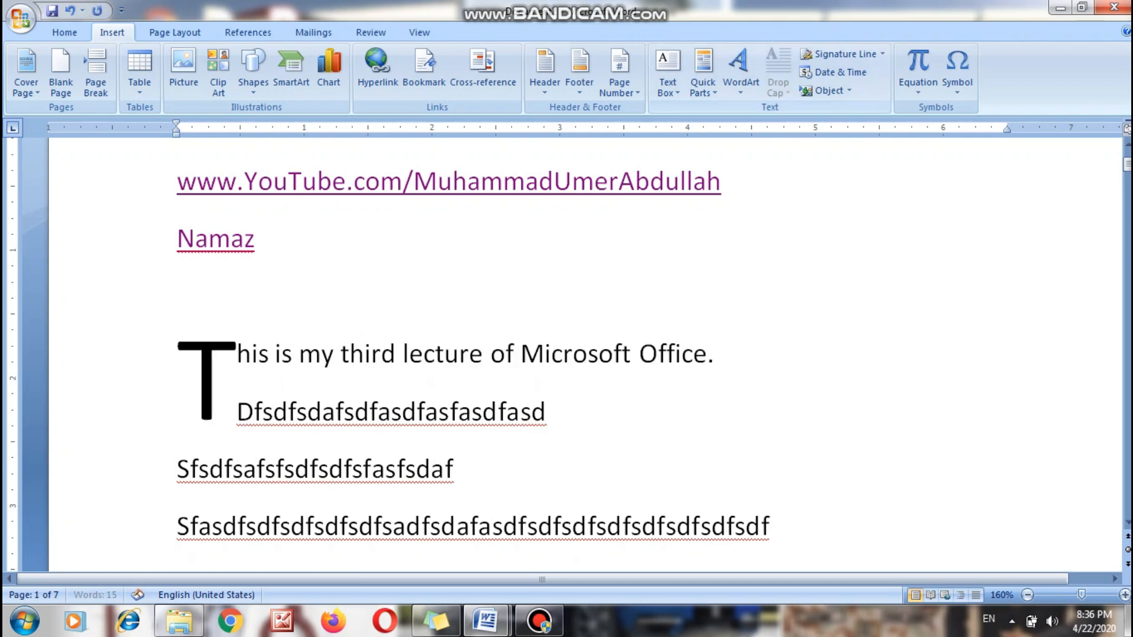
left_click(918, 89)
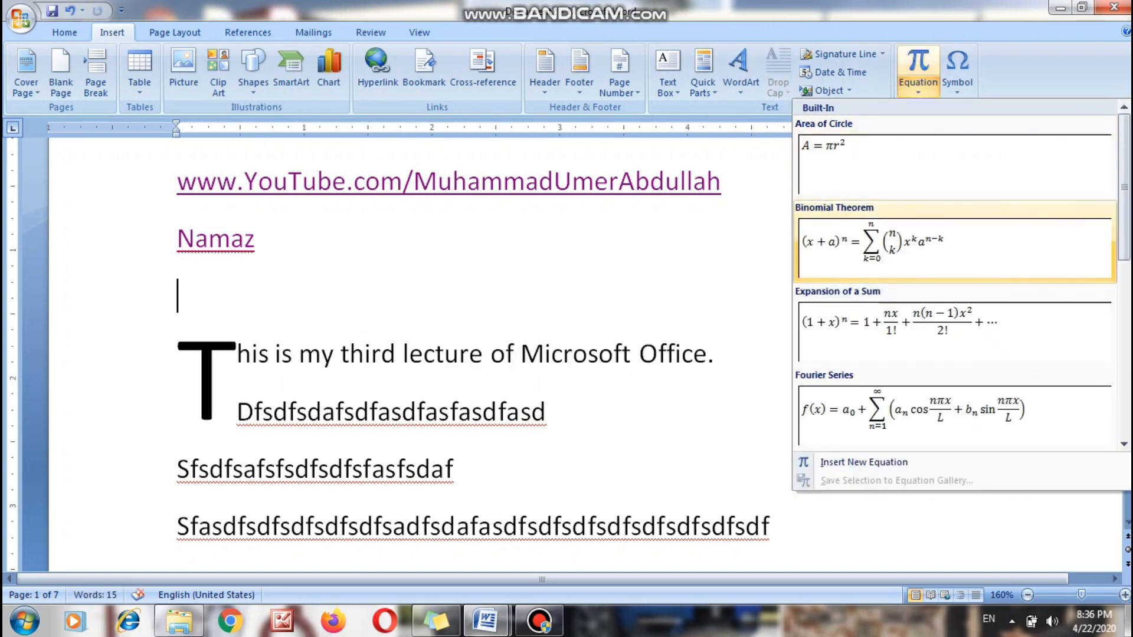
scroll(956, 271, "down", 1)
scroll(955, 274, "down", 3)
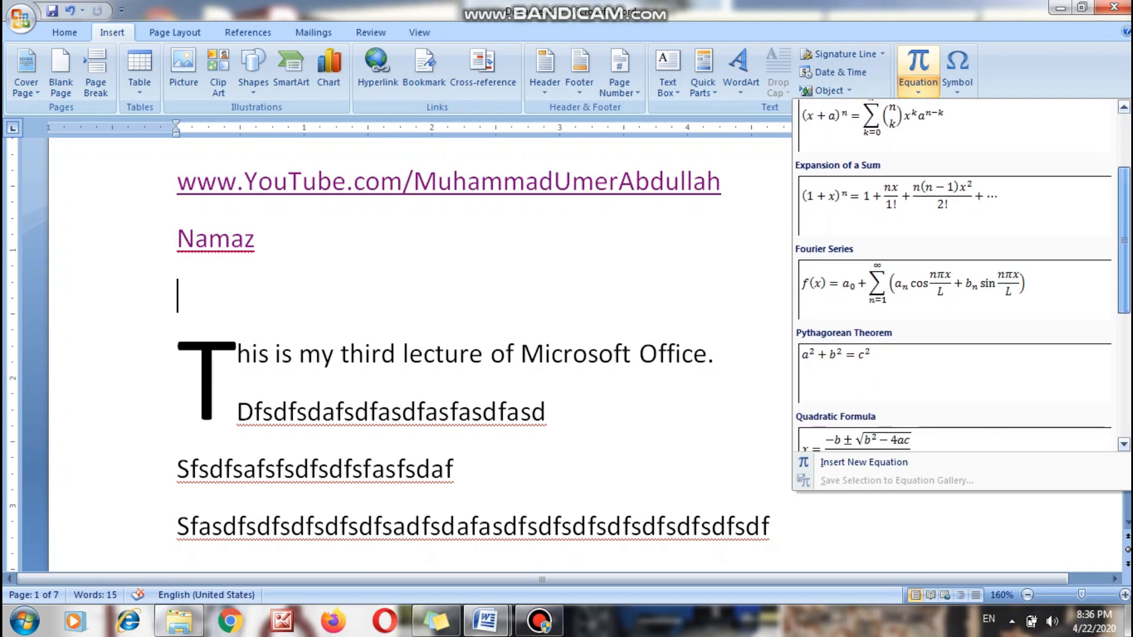
scroll(955, 274, "down", 1)
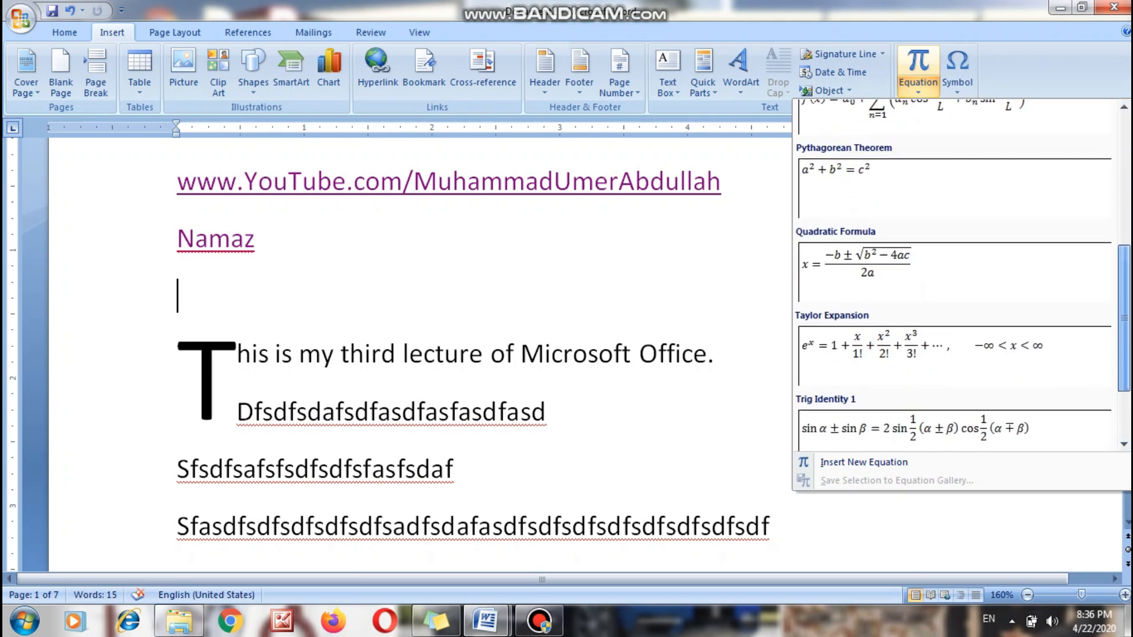
scroll(955, 275, "up", 3)
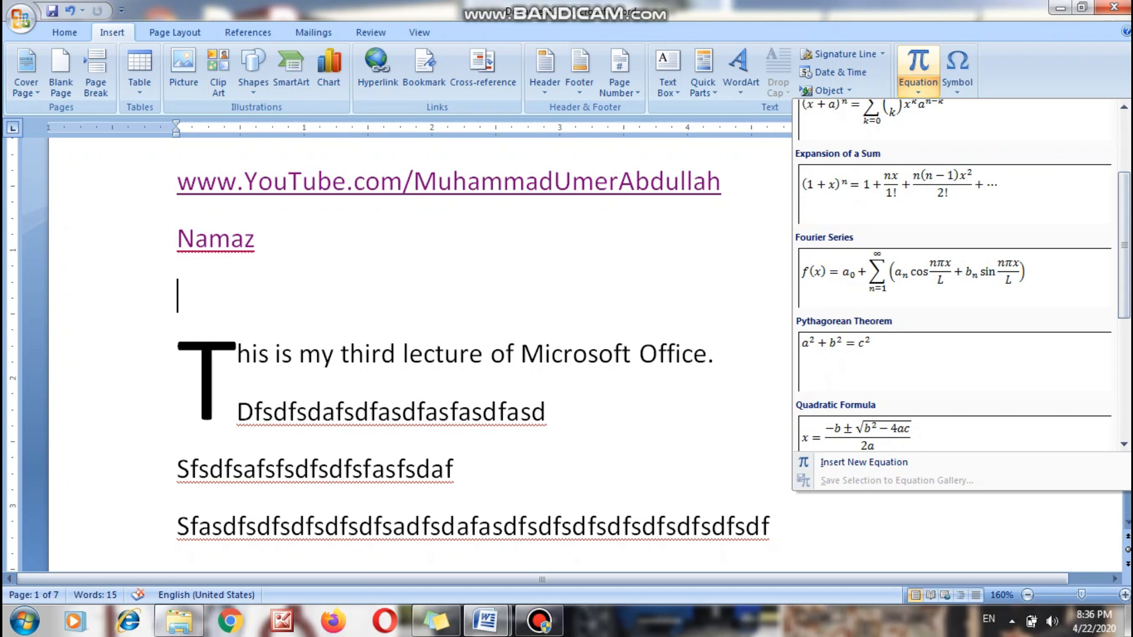
Step: Insert the Webdings globe symbol with character code 00FC on the empty line below Namaz
left_click(956, 71)
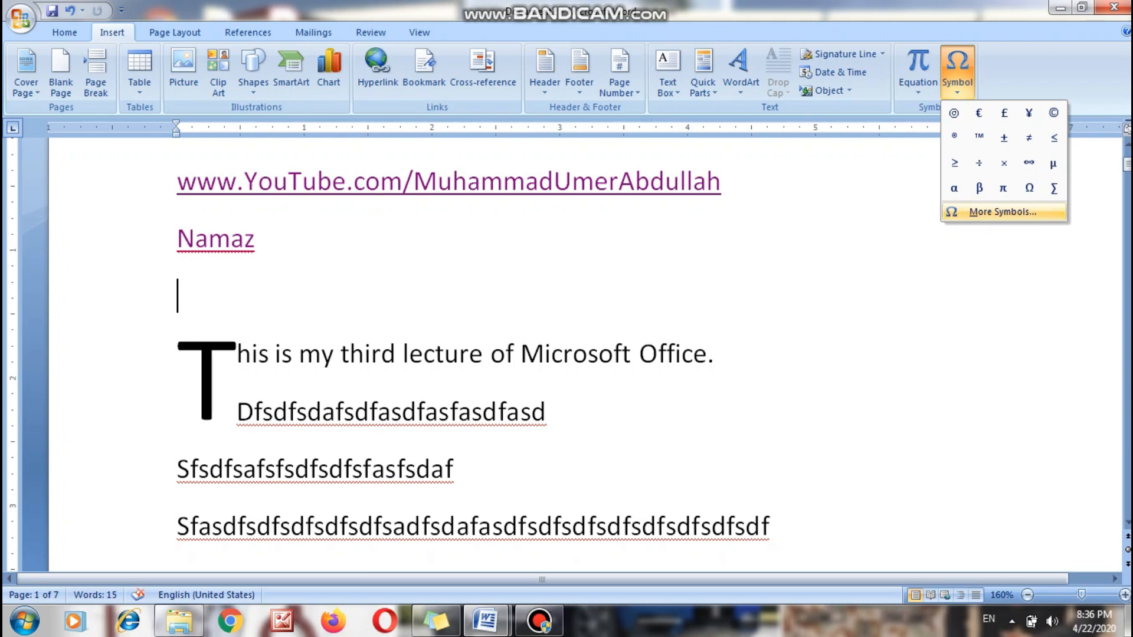
left_click(1002, 211)
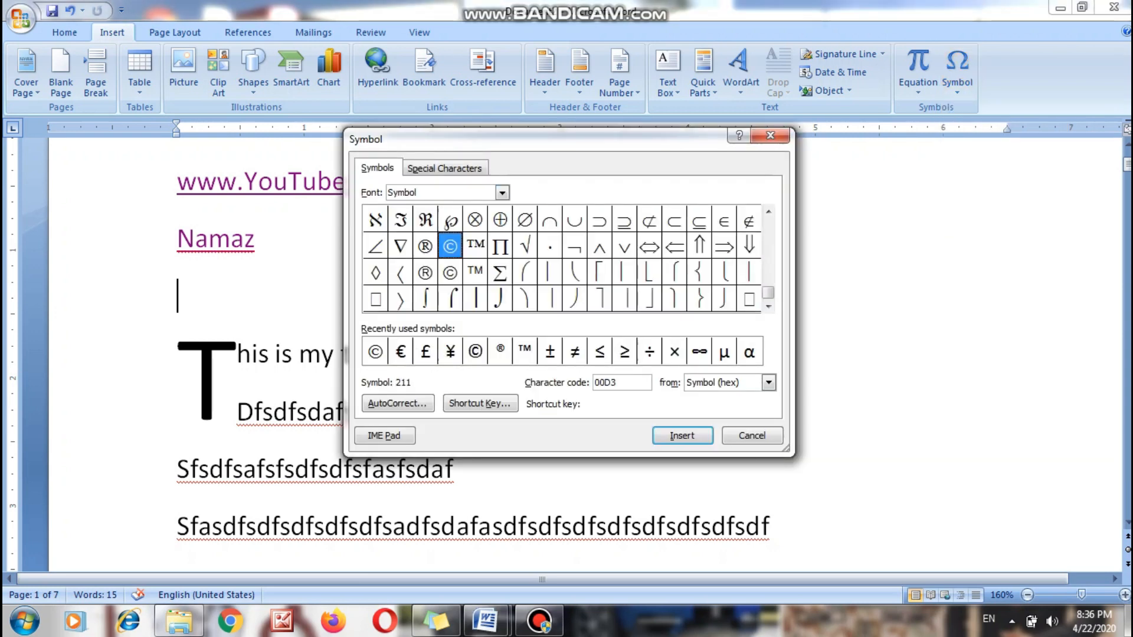
left_click(450, 273)
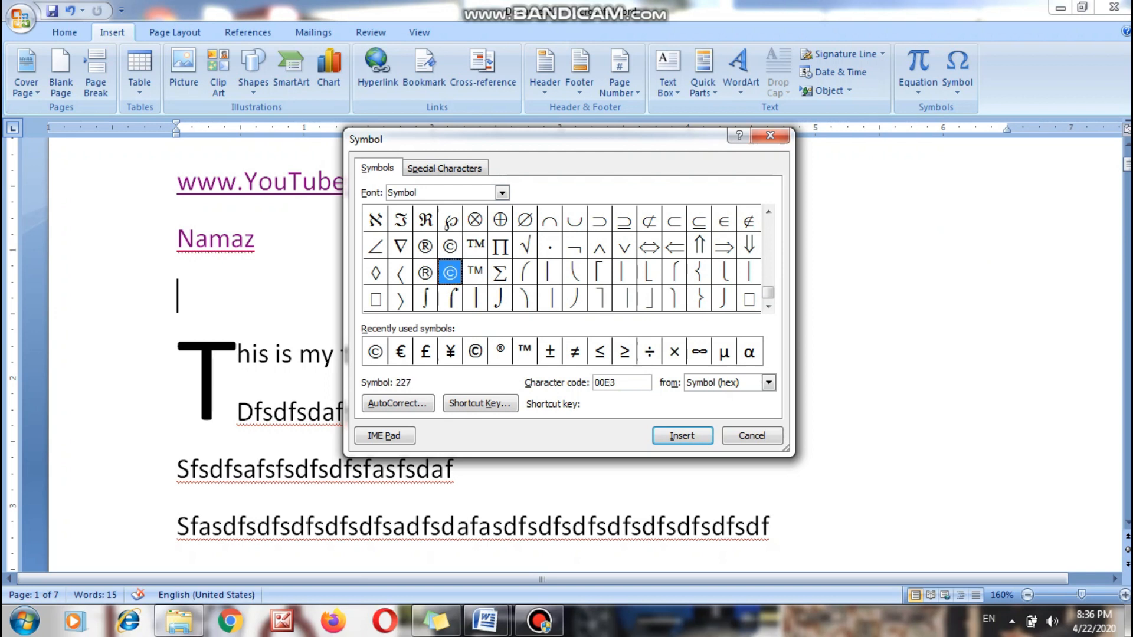
left_click(475, 246)
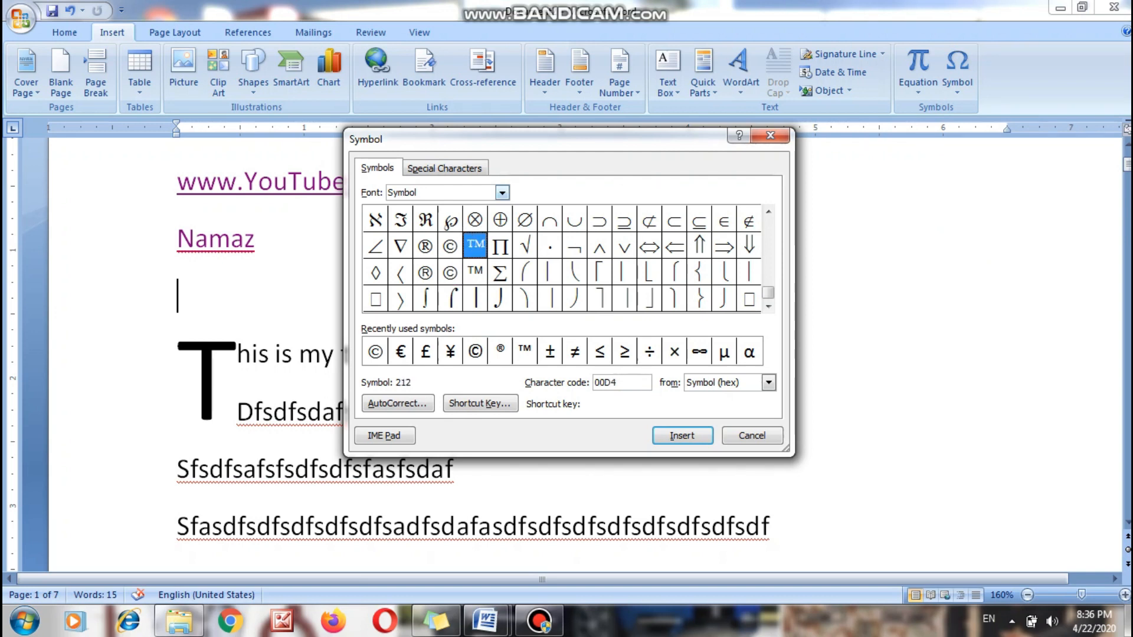
left_click(502, 193)
mouse_move(502, 254)
left_mouse_down()
mouse_move(502, 211)
mouse_move(502, 266)
left_mouse_up()
left_click(413, 239)
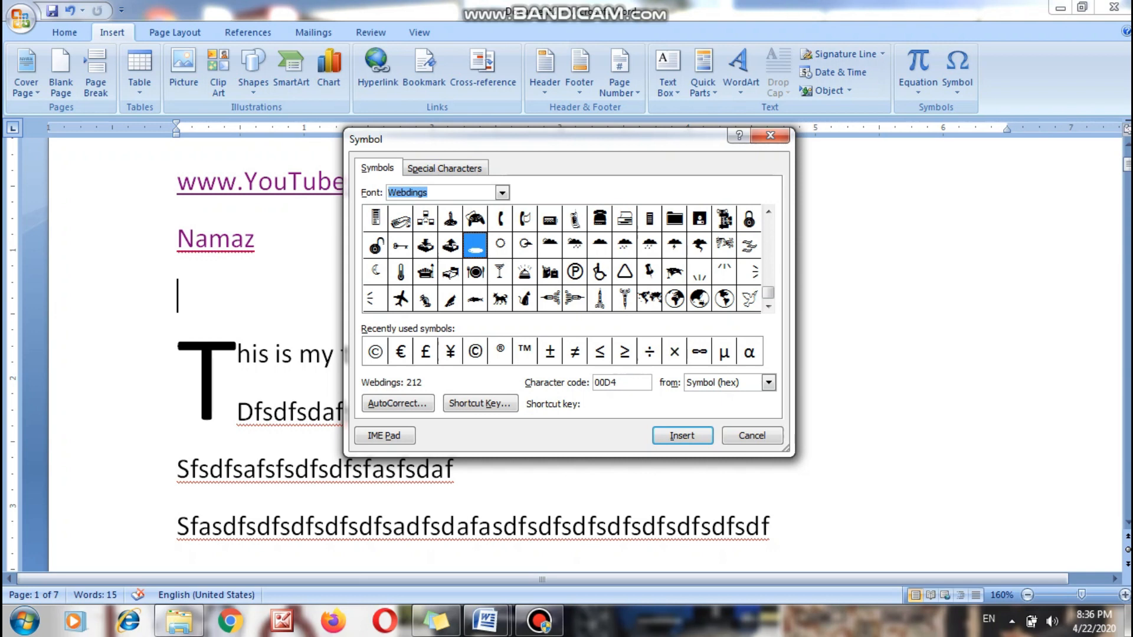
left_click(674, 299)
left_click(682, 435)
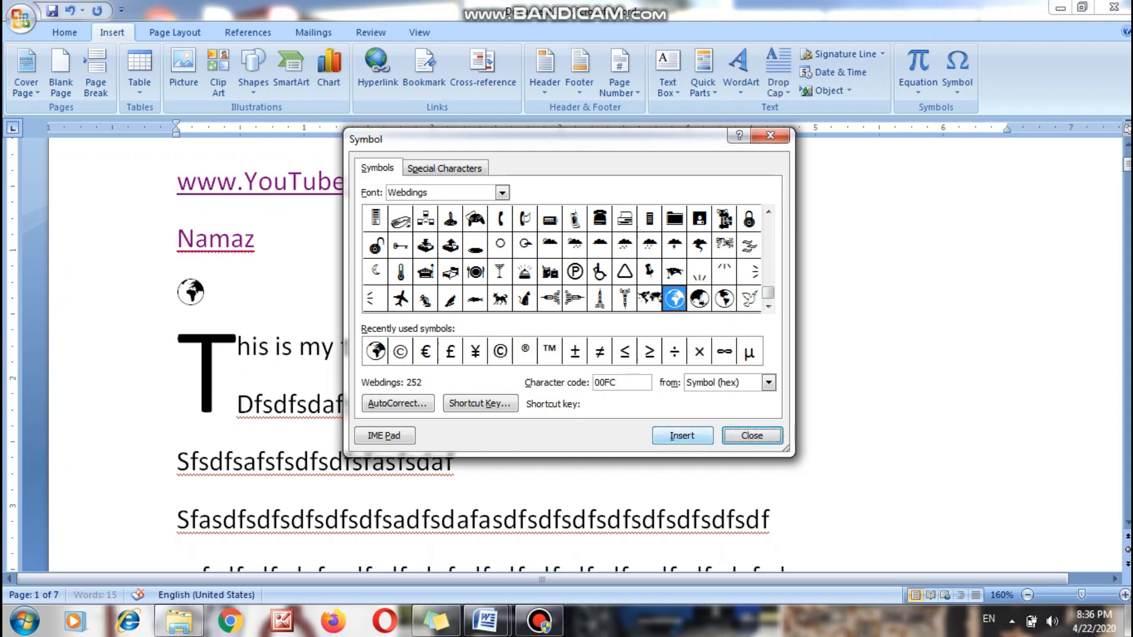
Step: Insert the circled P symbol from Webdings after the globe and leave the symbol picker
left_click(674, 272)
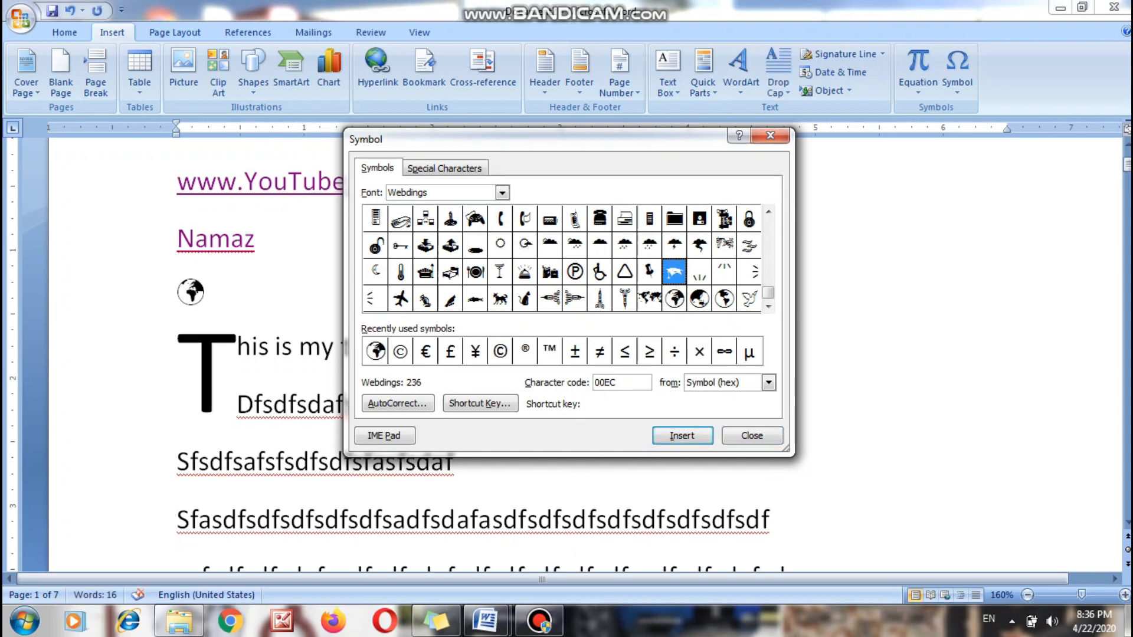
left_click(650, 272)
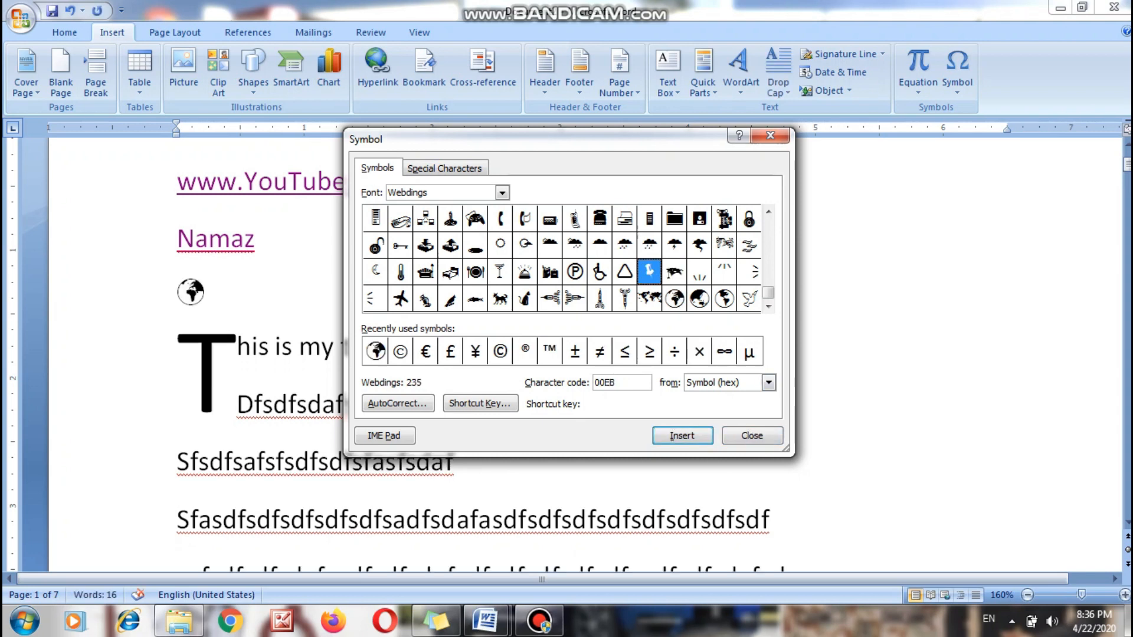
left_click(575, 272)
left_click(682, 435)
key("Escape")
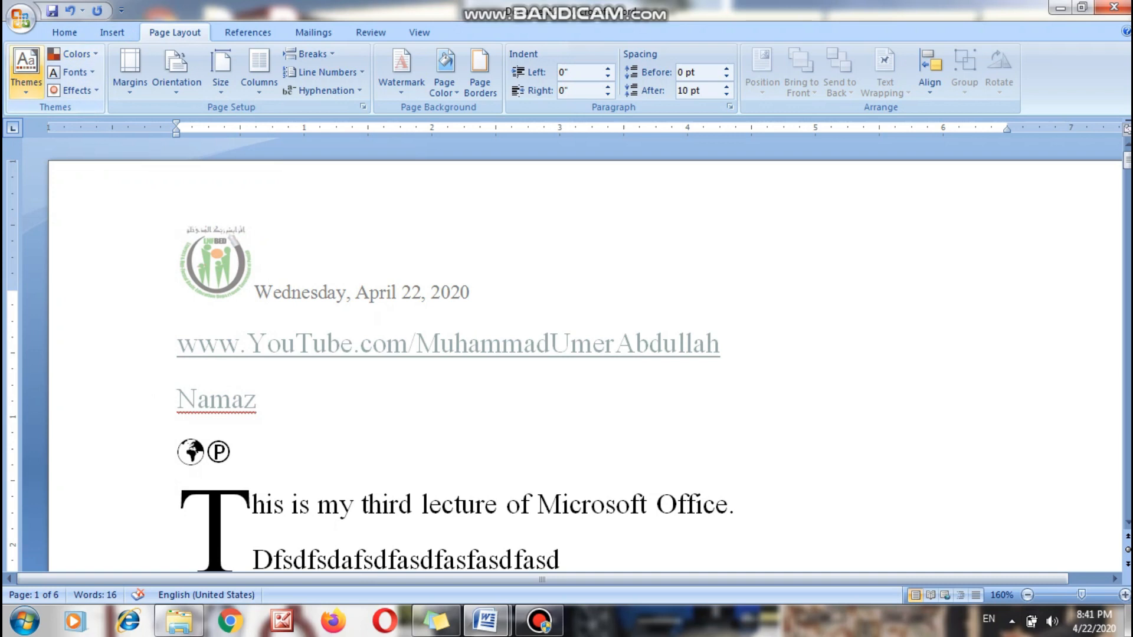
Step: Look through the built-in themes, theme colors and page margin presets without applying any
left_click(26, 69)
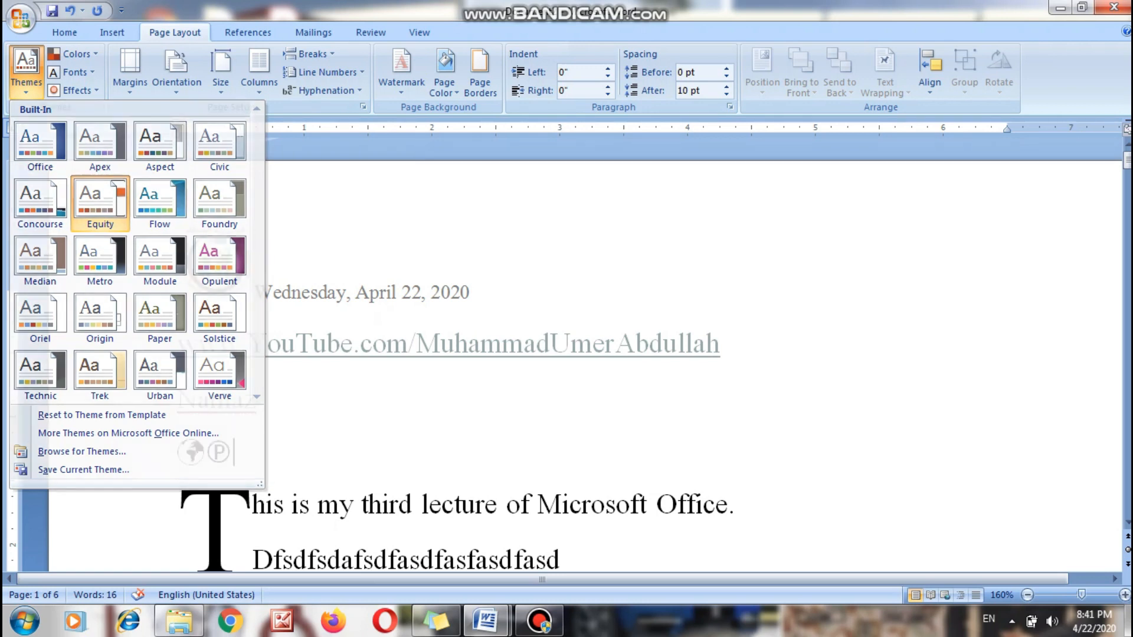
left_click(72, 54)
left_click(130, 57)
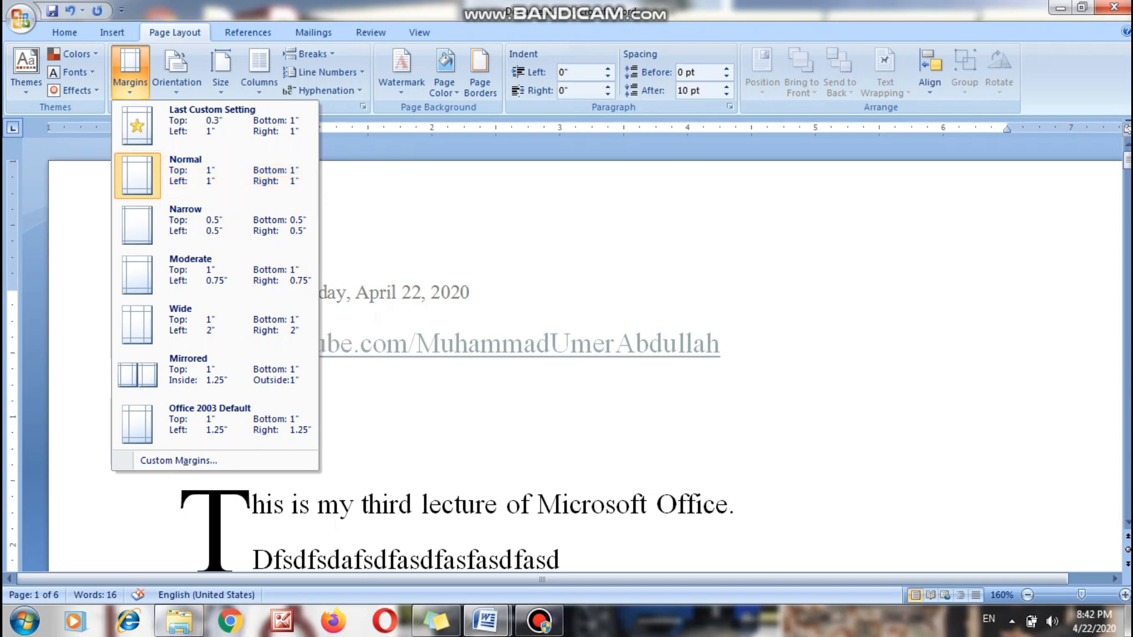
key("Escape")
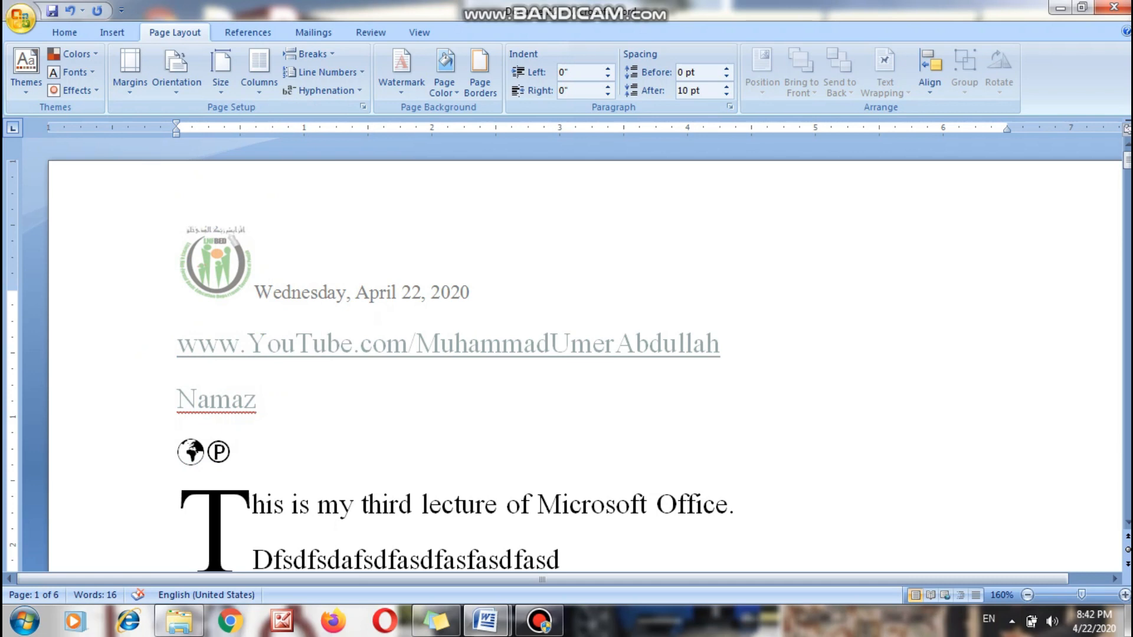
Step: Check the document's first page in Print Preview and return to editing
left_click(20, 19)
mouse_move(54, 202)
left_click(171, 165)
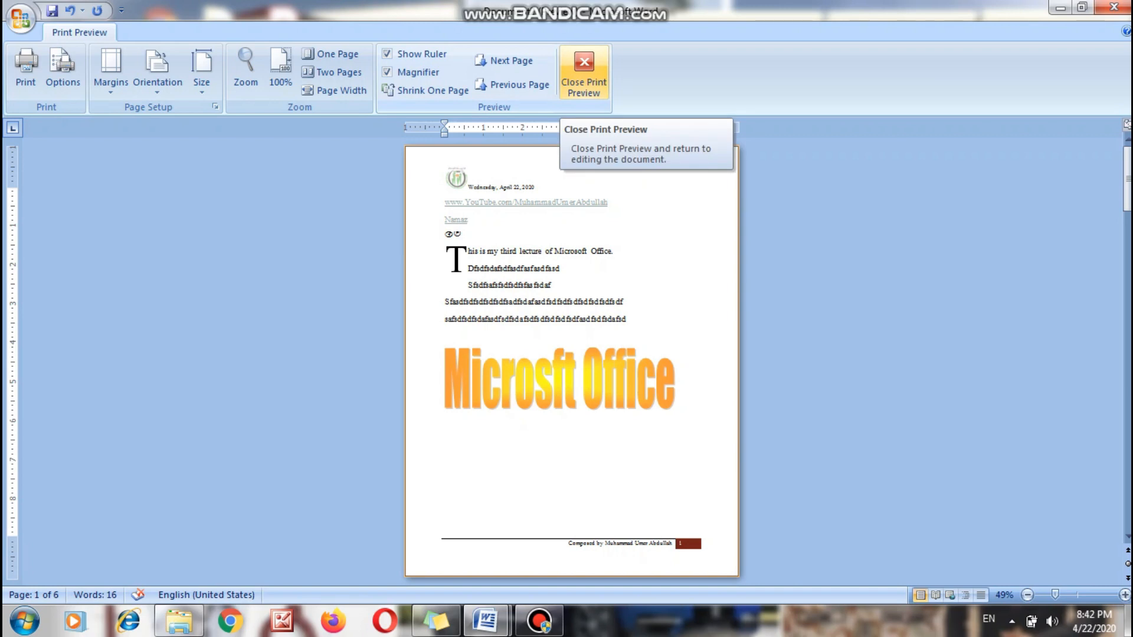
left_click(583, 70)
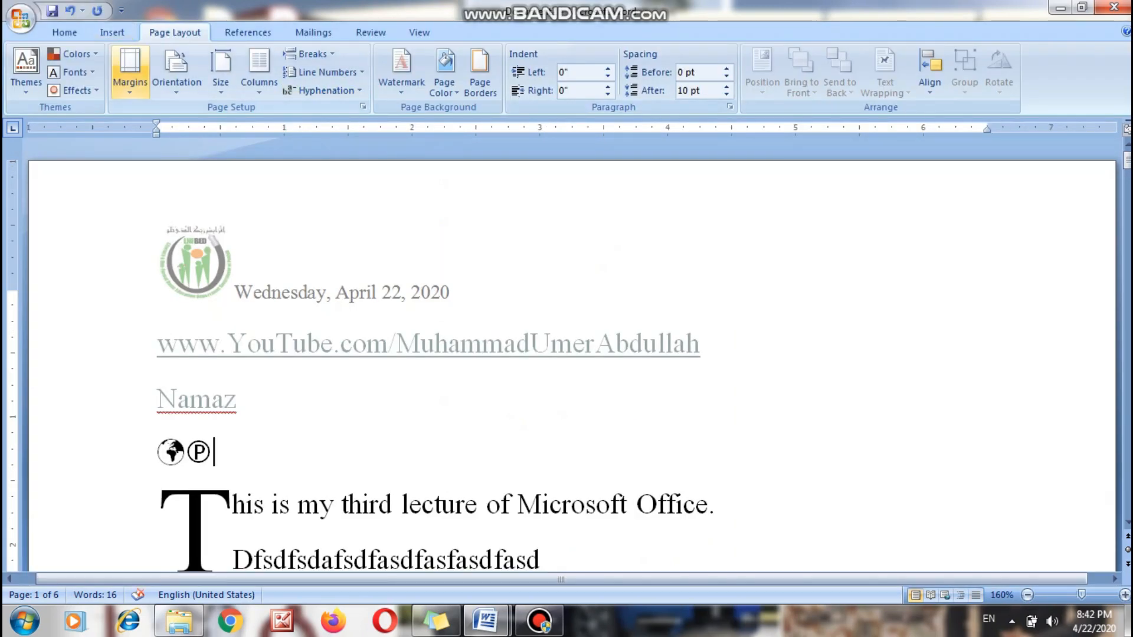
Step: Try the Narrow margin preset on the document and return the pages to Normal margins
left_click(129, 71)
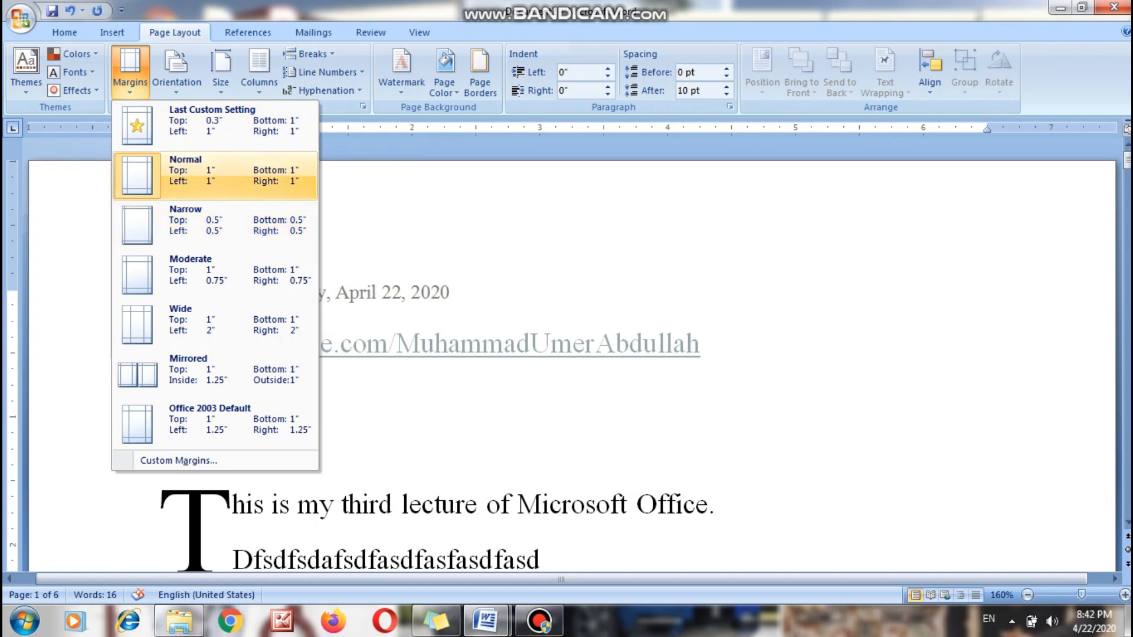
left_click(215, 224)
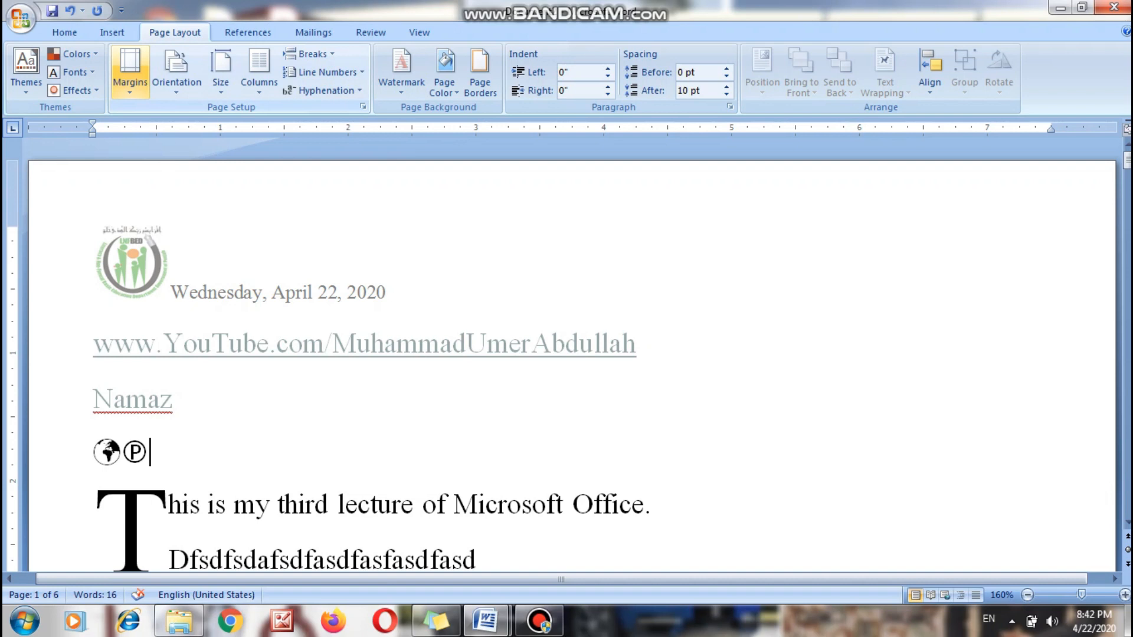
left_click(130, 68)
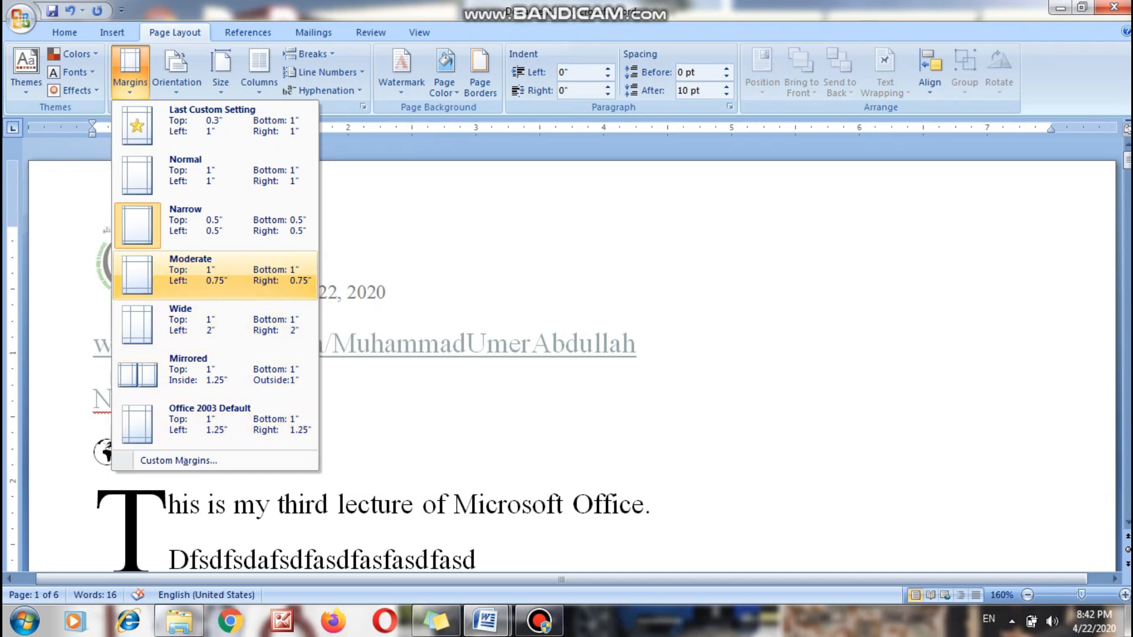
left_click(212, 175)
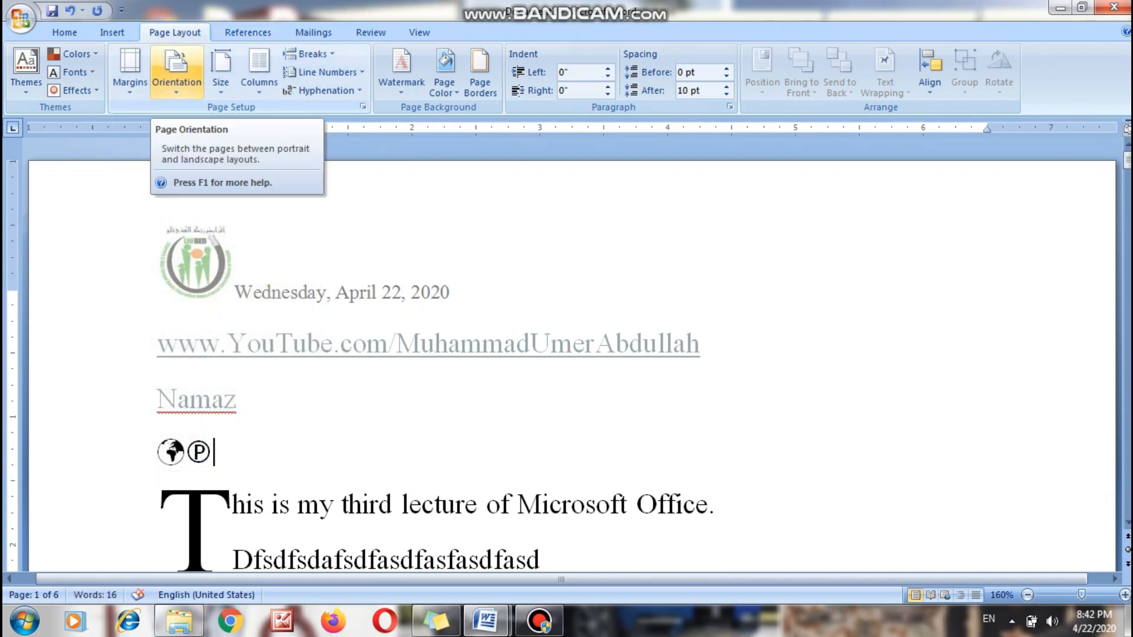
Step: Switch the document's pages to landscape orientation and zoom out to 40% to view several pages together
left_click(176, 73)
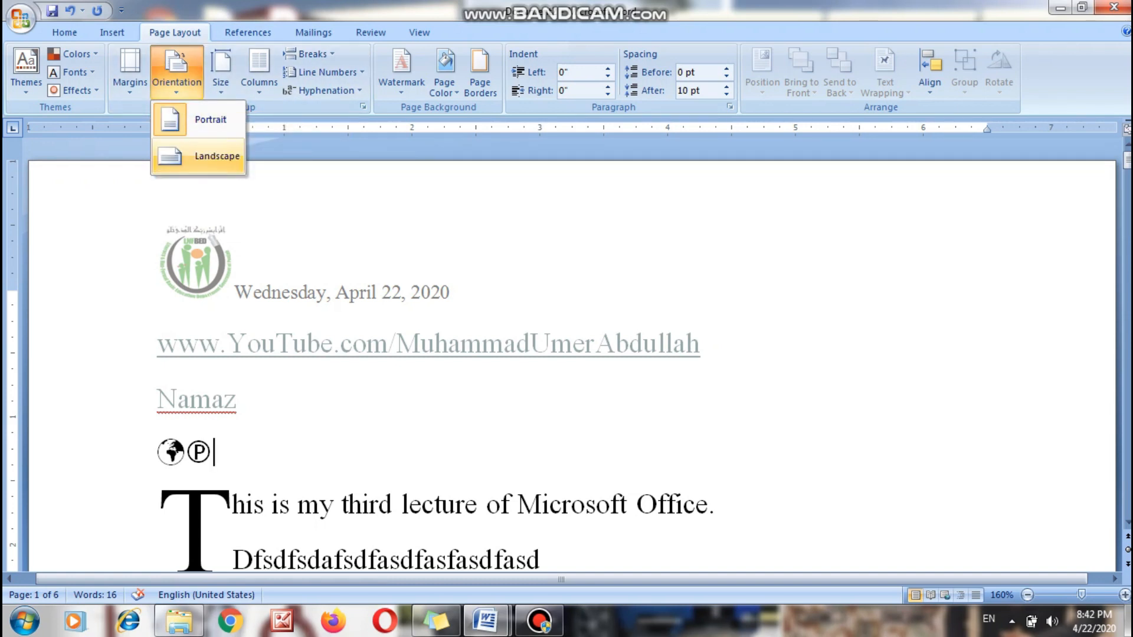
left_click(200, 156)
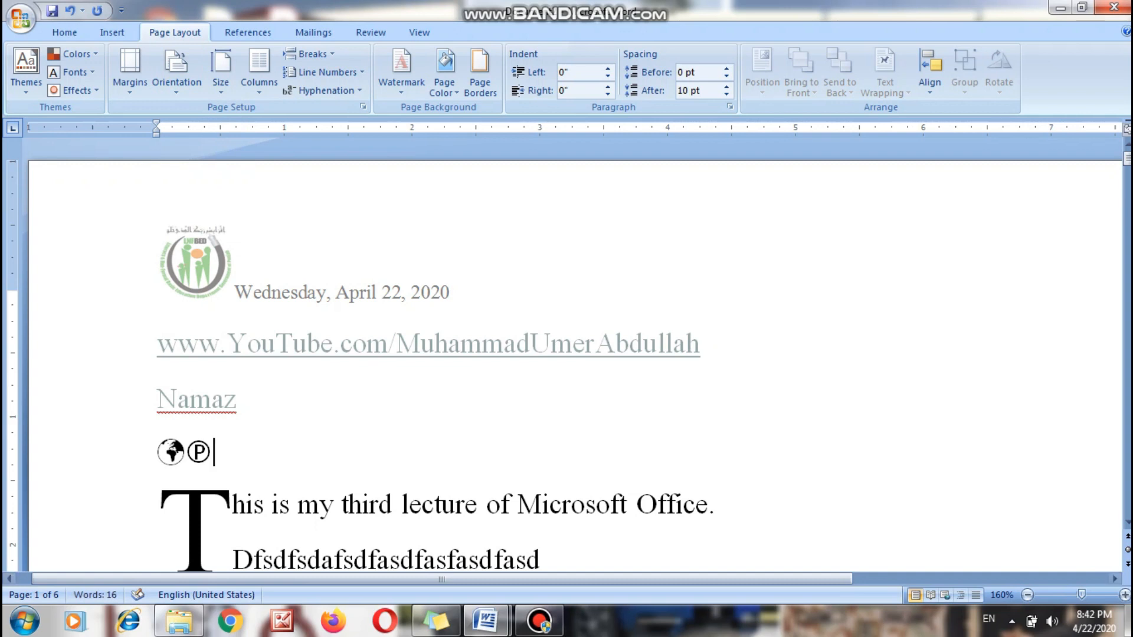
left_click(1027, 595)
left_click(1027, 595)
left_click(1027, 594)
left_click(1027, 595)
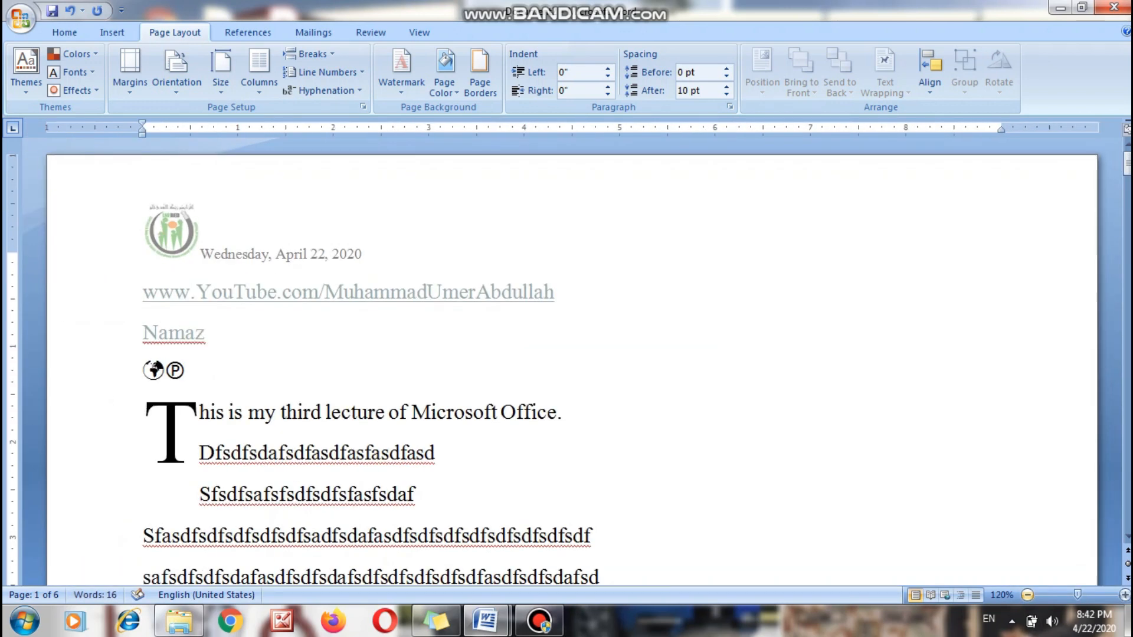
left_click(1027, 595)
left_click(1027, 595)
left_click(1027, 595)
left_click(1027, 595)
left_click(1027, 595)
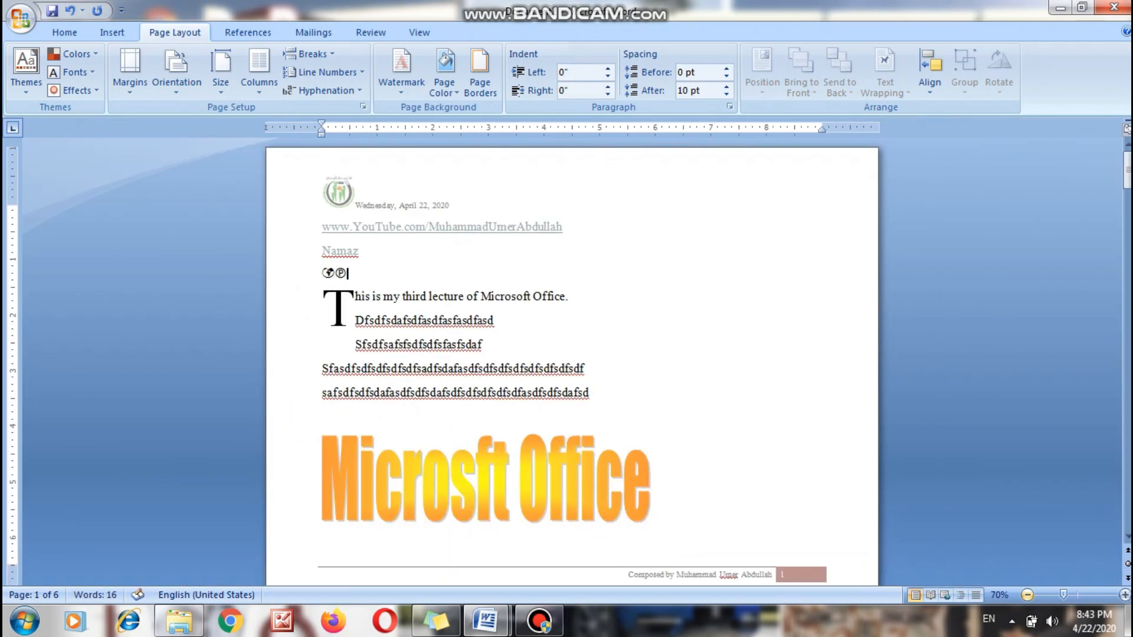
left_click(1027, 594)
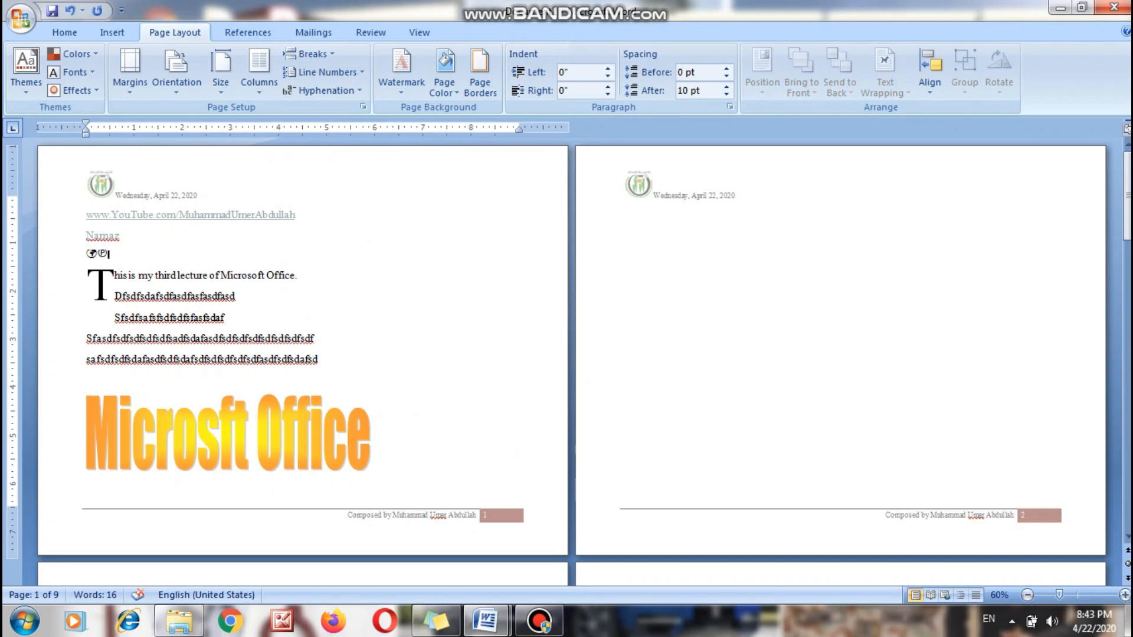
left_click(1027, 595)
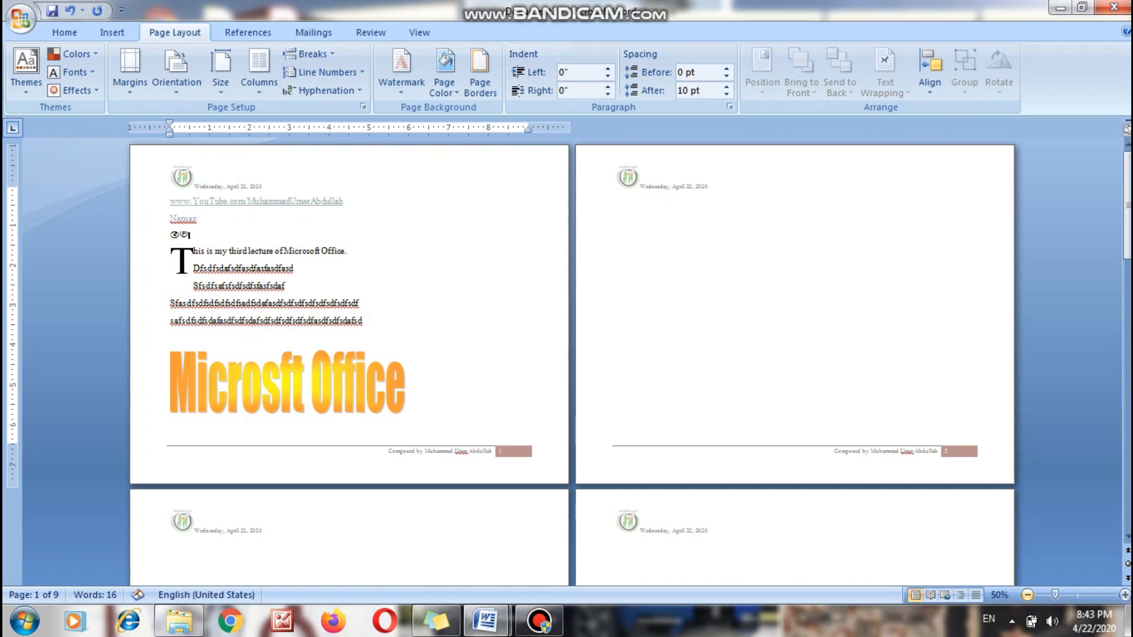
left_click(1027, 595)
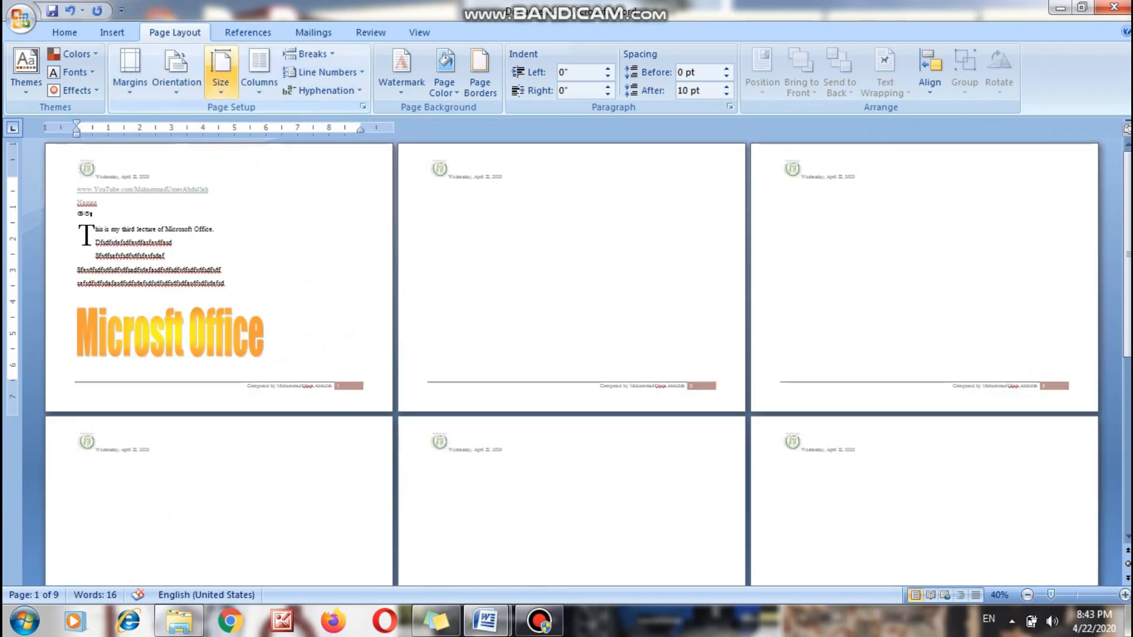
Step: Alternate the page orientation between portrait and landscape, finishing with portrait
left_click(176, 74)
left_click(200, 120)
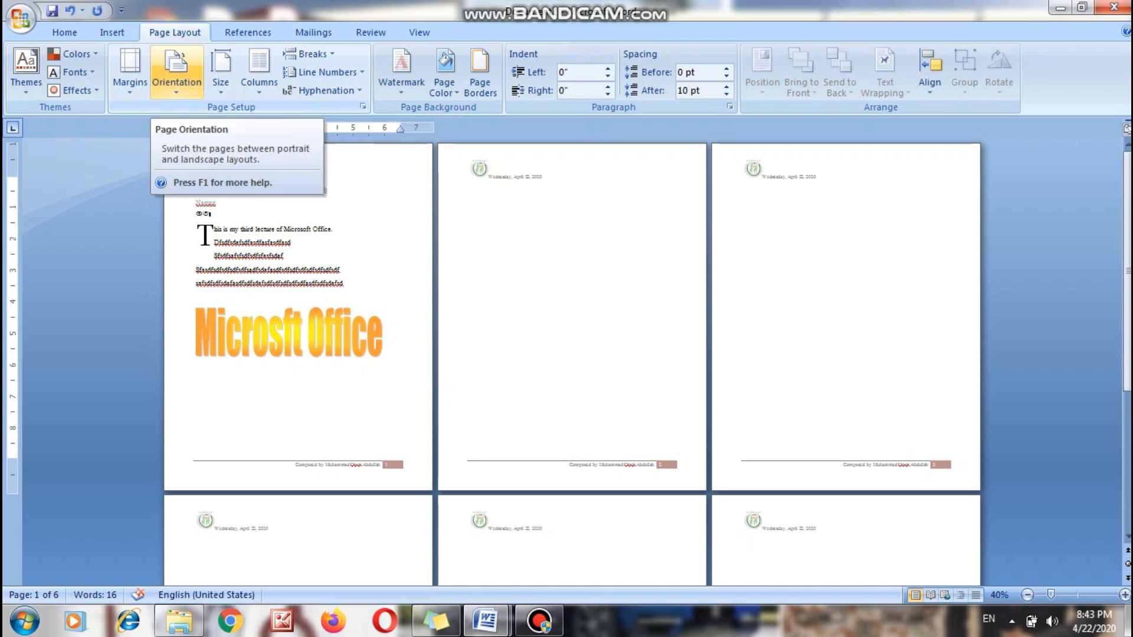
left_click(176, 74)
left_click(216, 156)
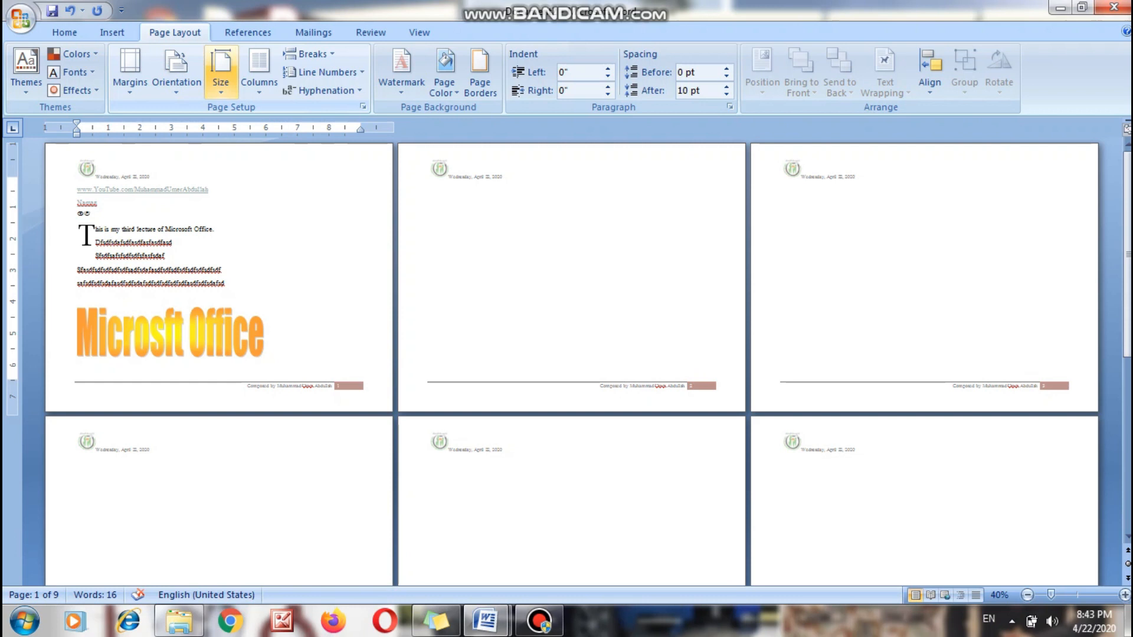
left_click(175, 74)
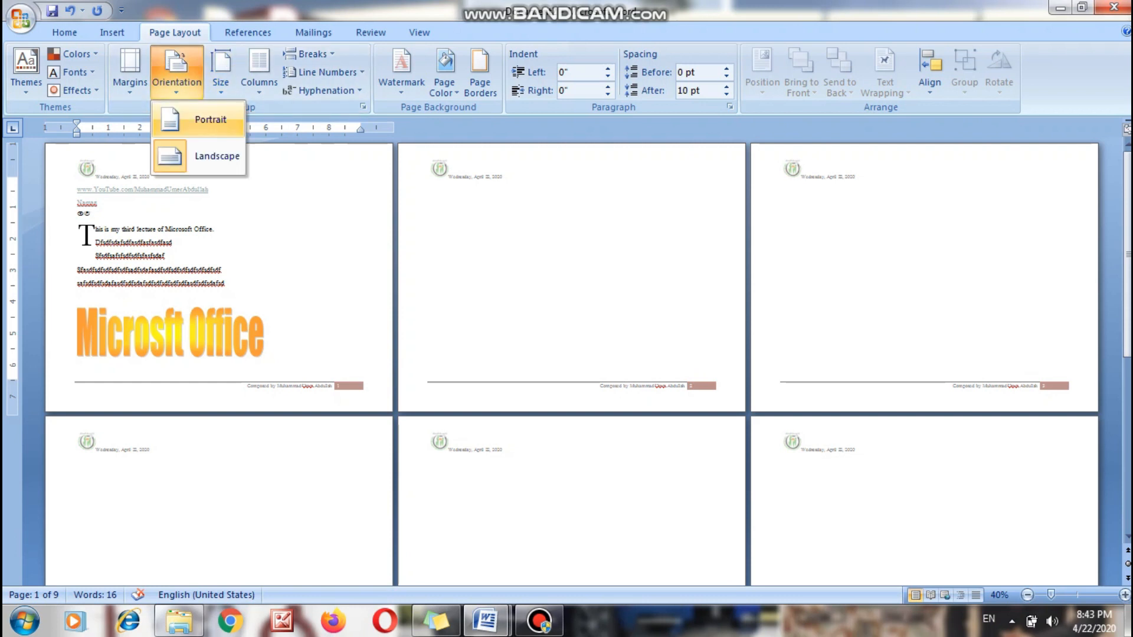
left_click(200, 120)
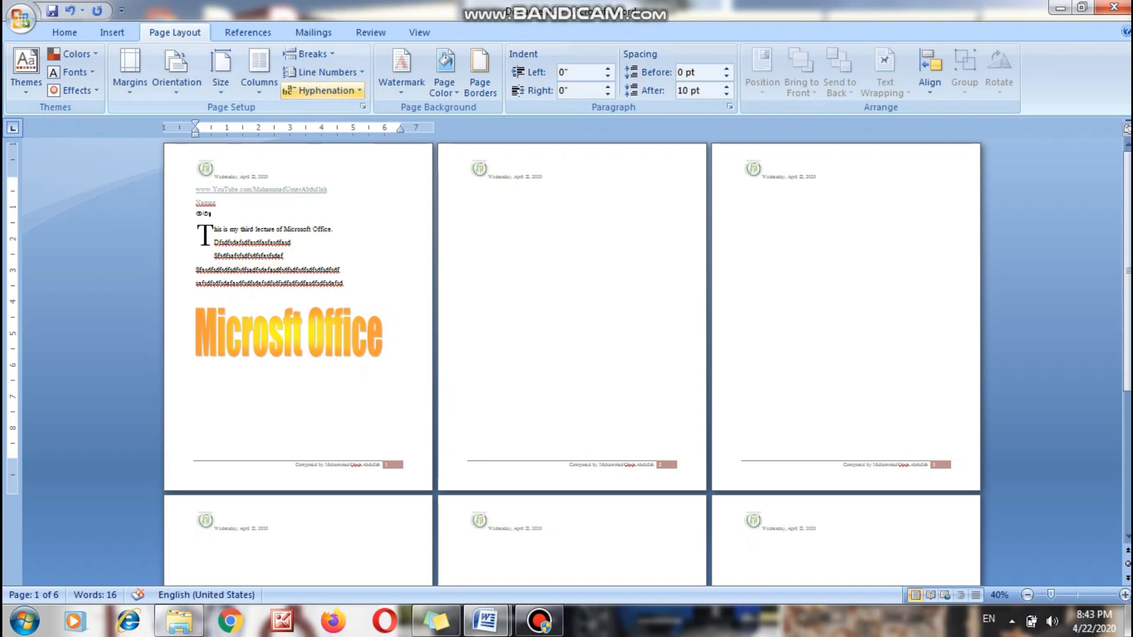
Step: Try the A4, Legal and Letter paper sizes on the document and settle on A4
left_click(221, 68)
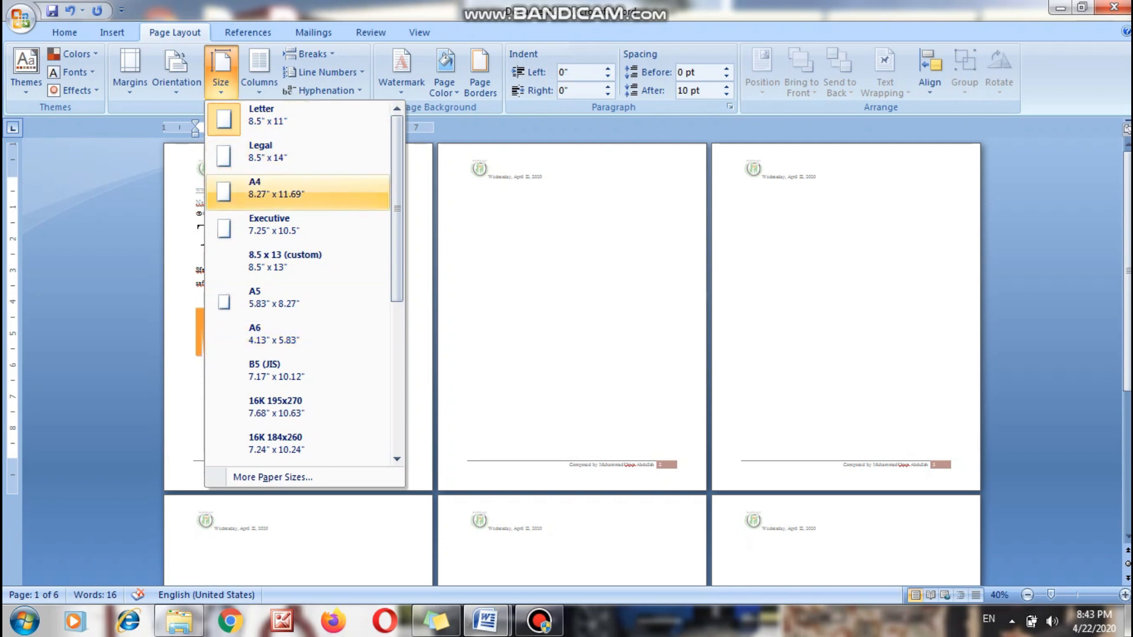
left_click(255, 187)
left_click(220, 71)
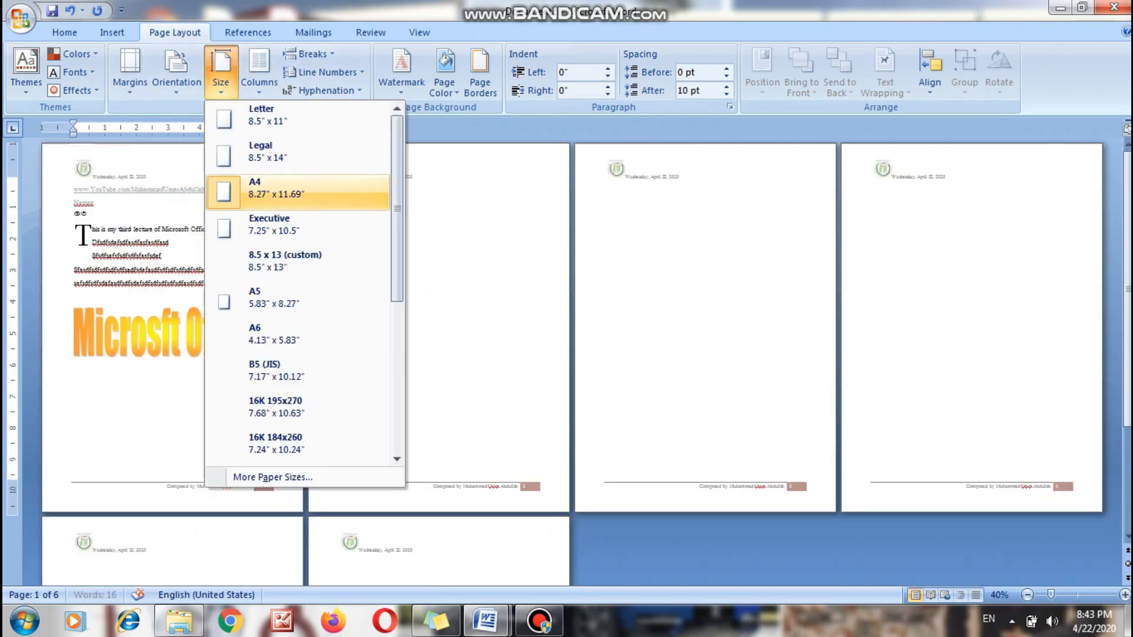
left_click(260, 152)
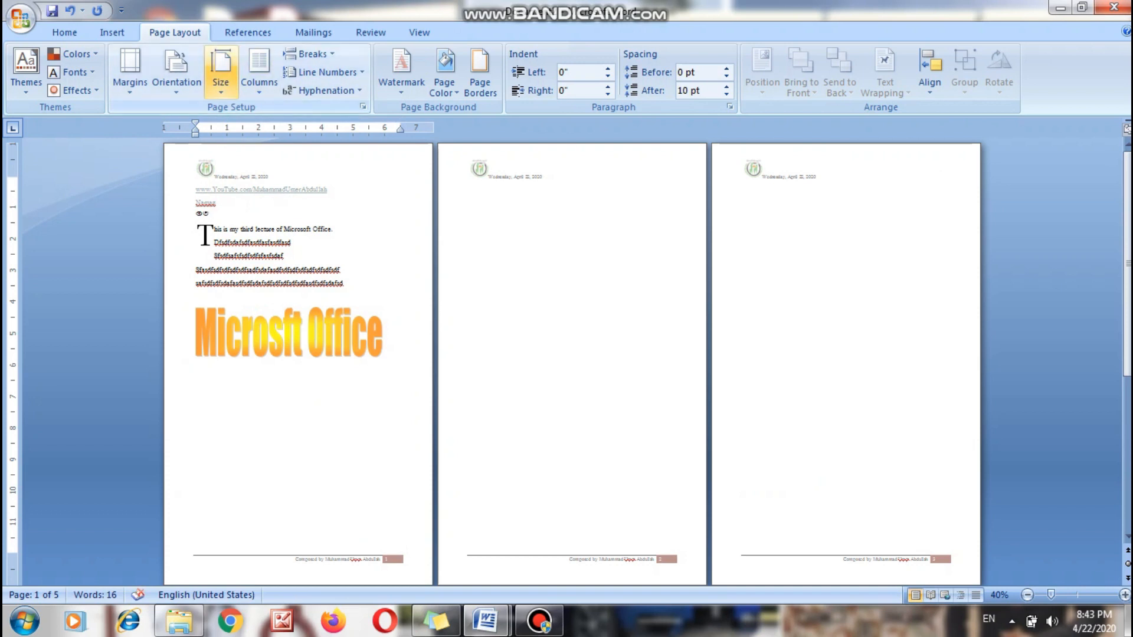
left_click(221, 71)
left_click(255, 115)
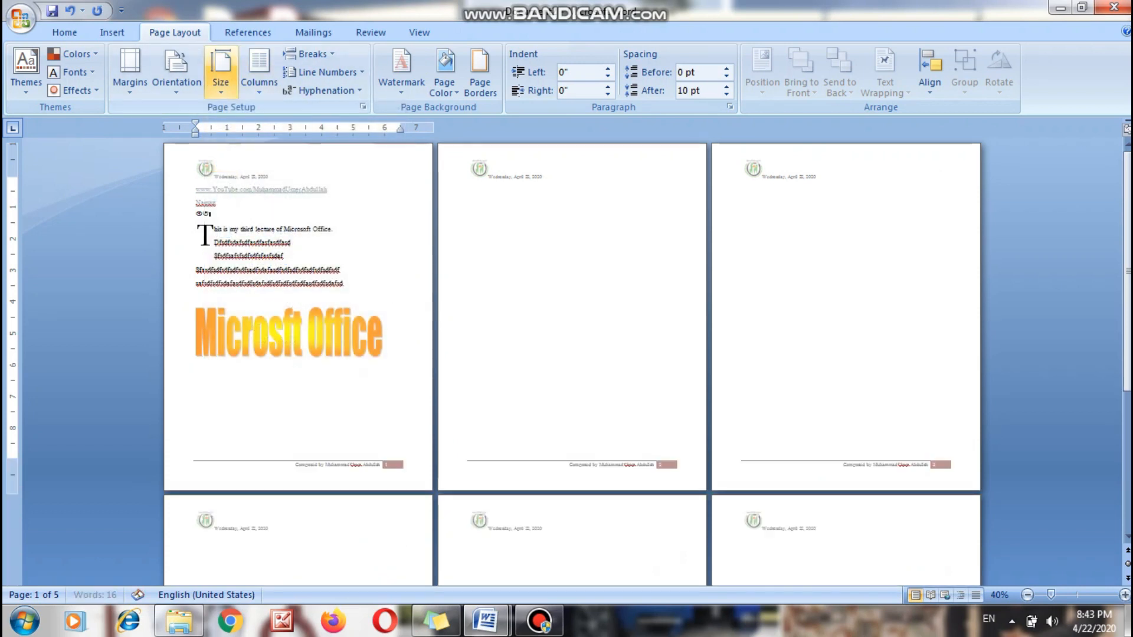
left_click(221, 71)
left_click(267, 191)
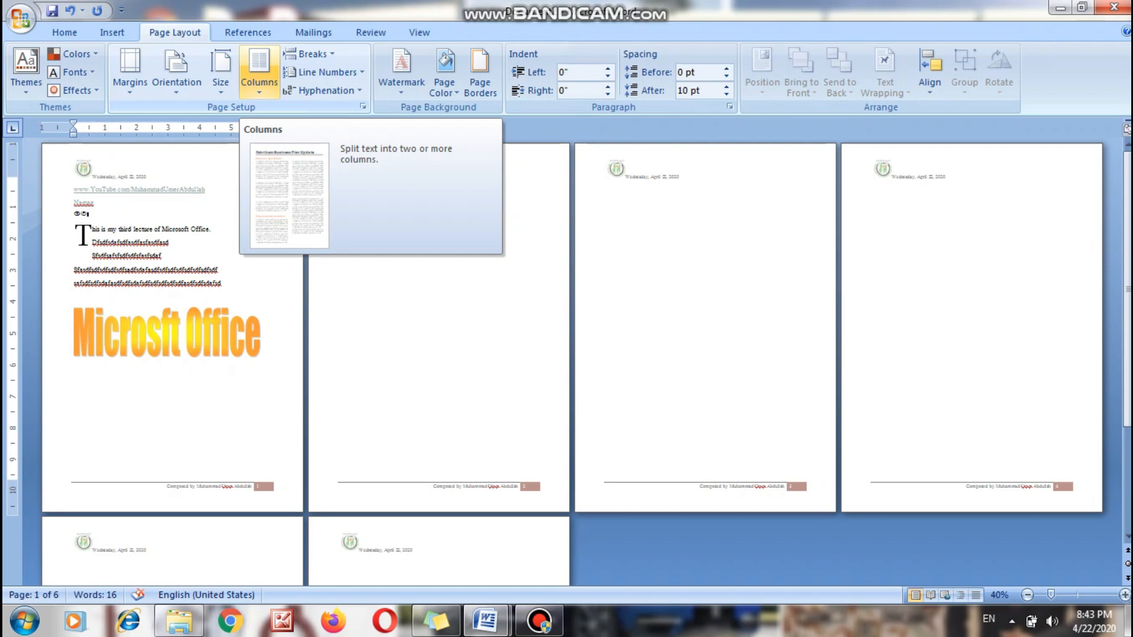
Step: Lay out the document text in two columns and add several blank lines above the Microsft Office WordArt
left_click(259, 68)
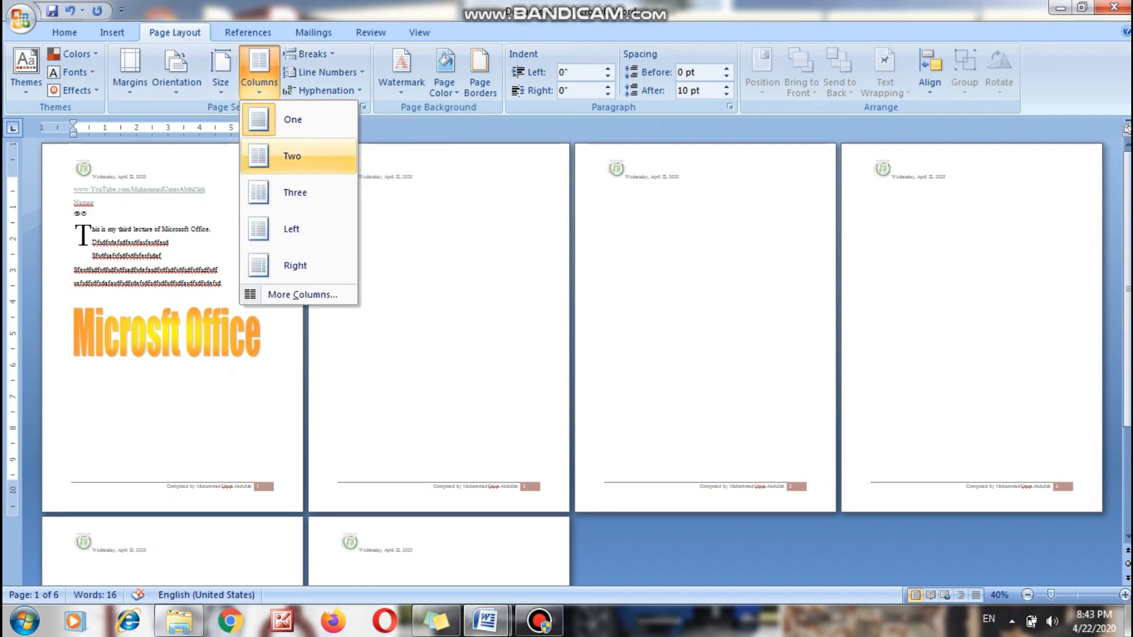
left_click(295, 155)
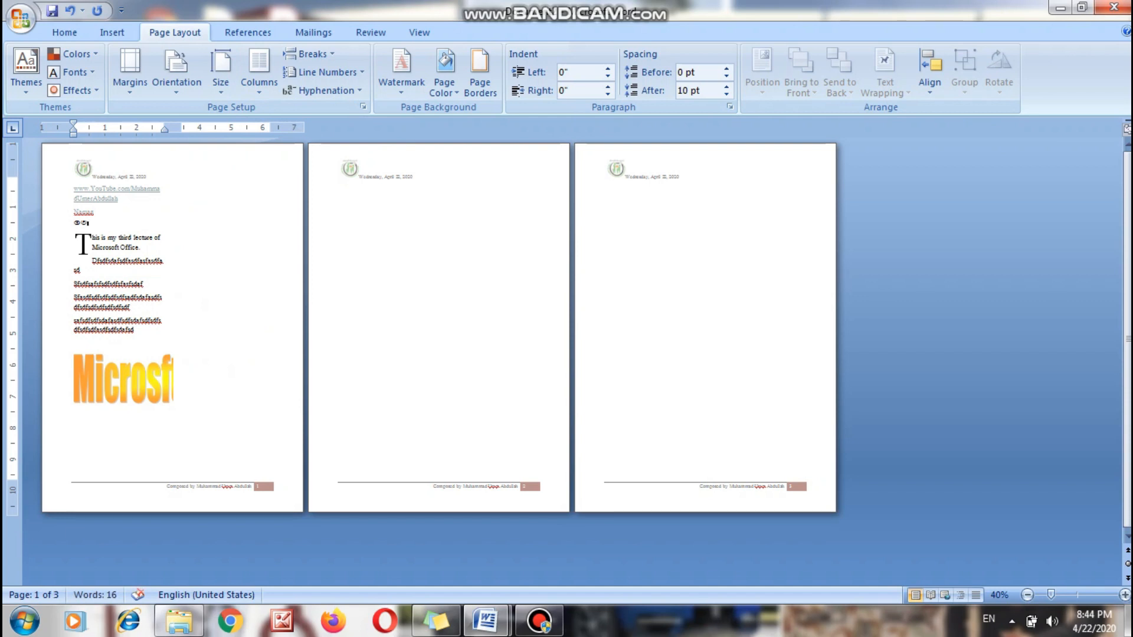
left_click(124, 379)
left_click(135, 330)
key("Return")
key("Return")
key("Return")
key("Return")
key("Return")
key("Return")
key("Return")
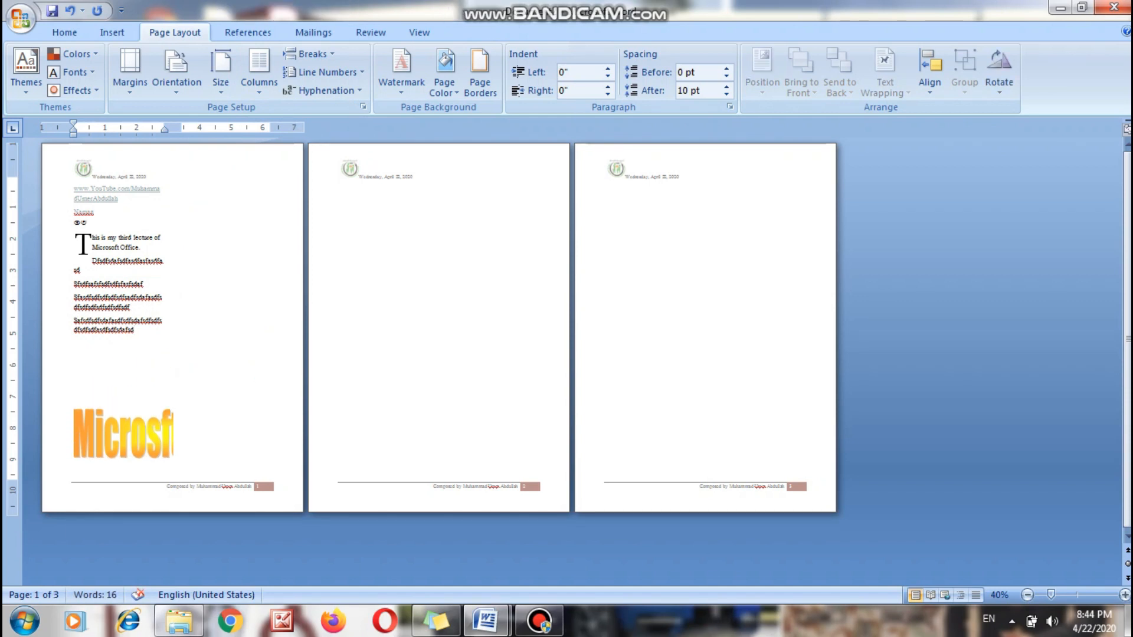
Step: Add short filler words such as "asd", "fsd" and "sdf" on separate lines until the text fills the columns and runs onto further pages
type("f")
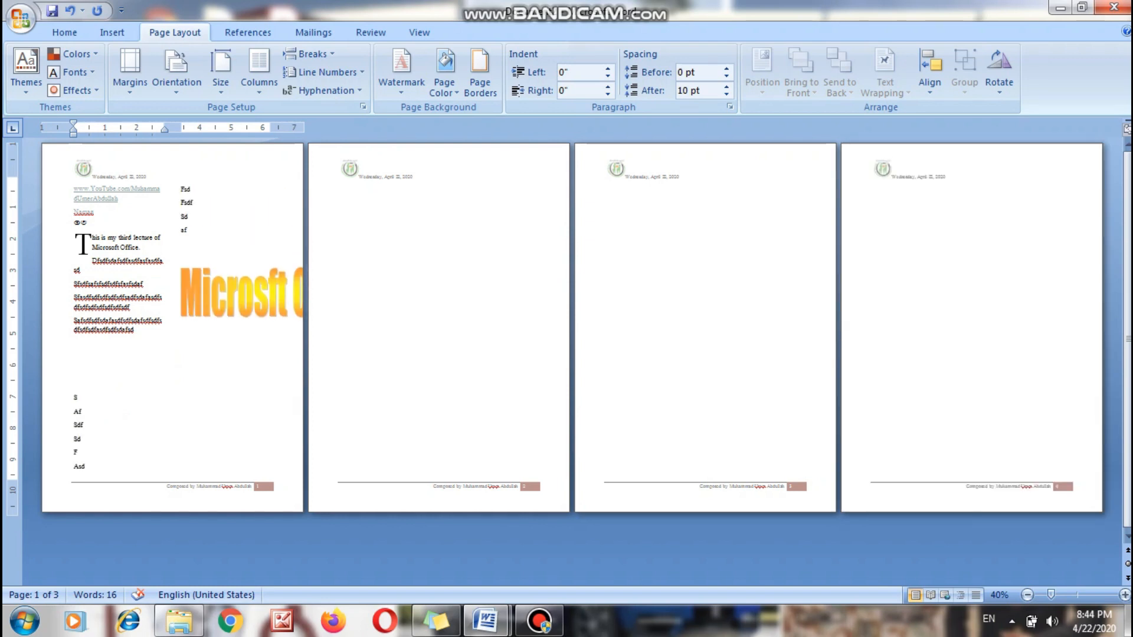
type(" asd fsd fsdf sd af sd f sdf sd")
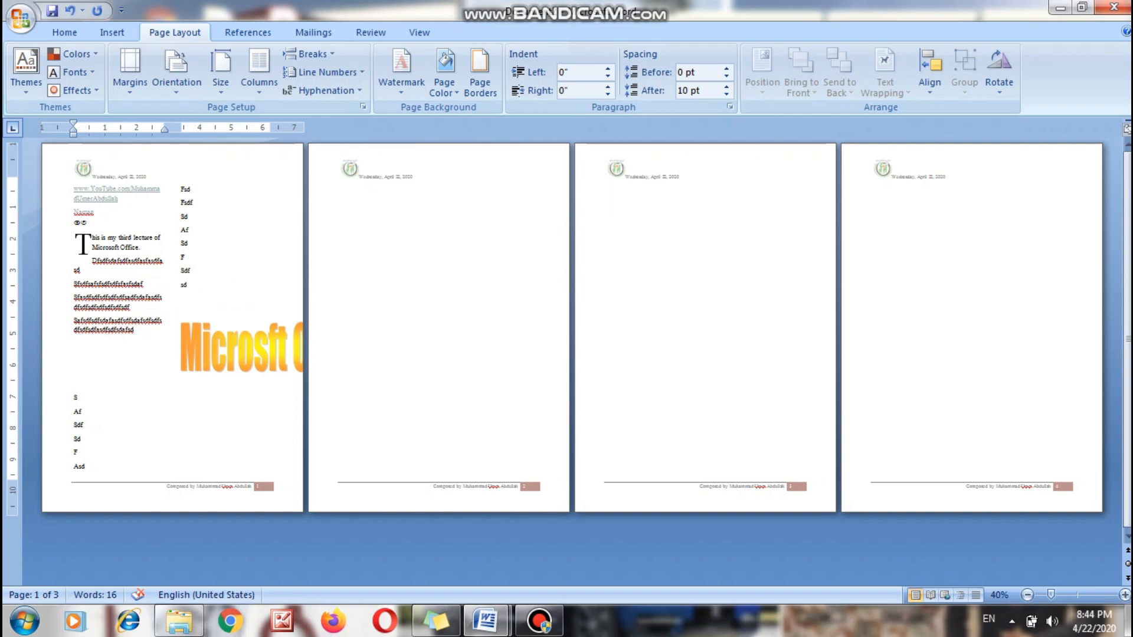
type(" f sd a f sdf")
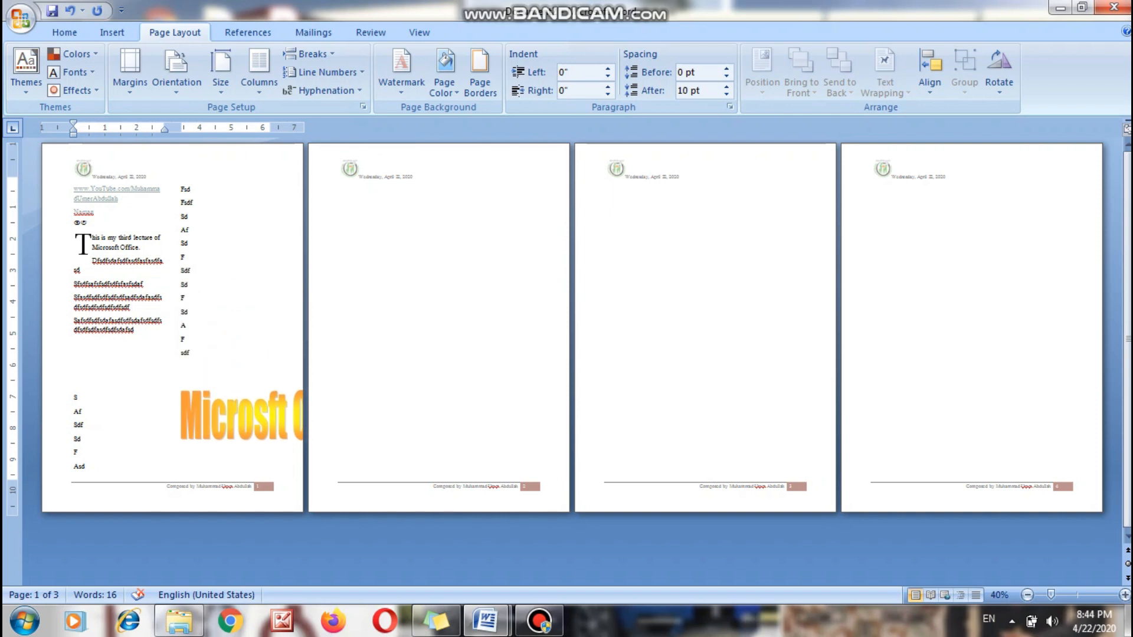
type("  sadfsda fsd f s df s df sd af sd f sdf sd af")
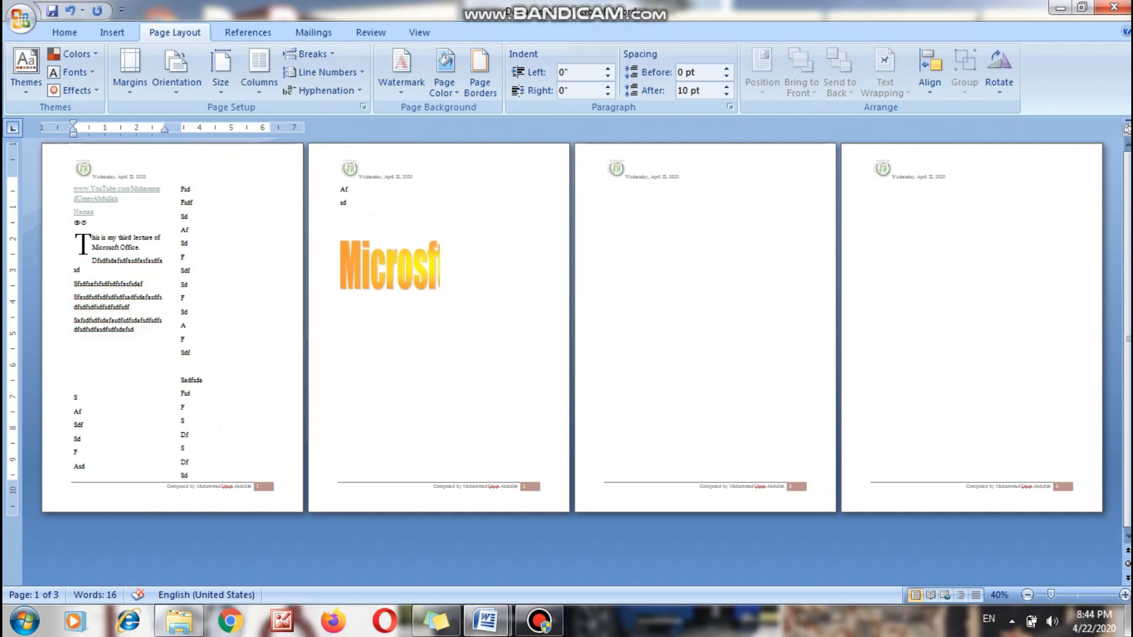
type("  sd f sd")
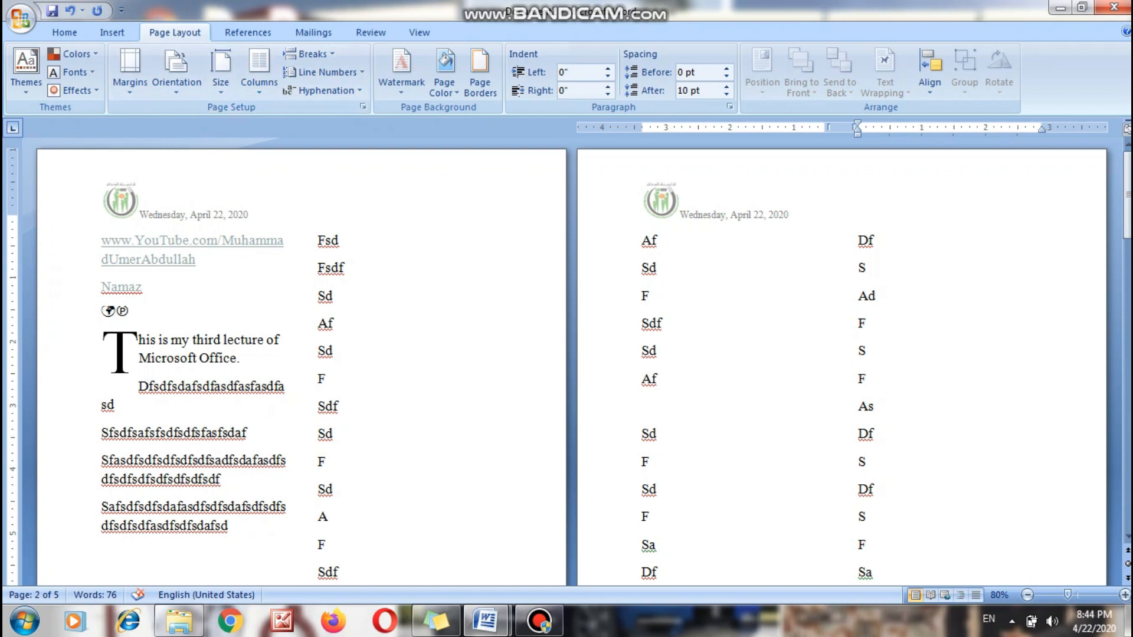
Step: Change the document text to a three-column layout and look over the reflowed pages
left_click(259, 69)
left_click(293, 192)
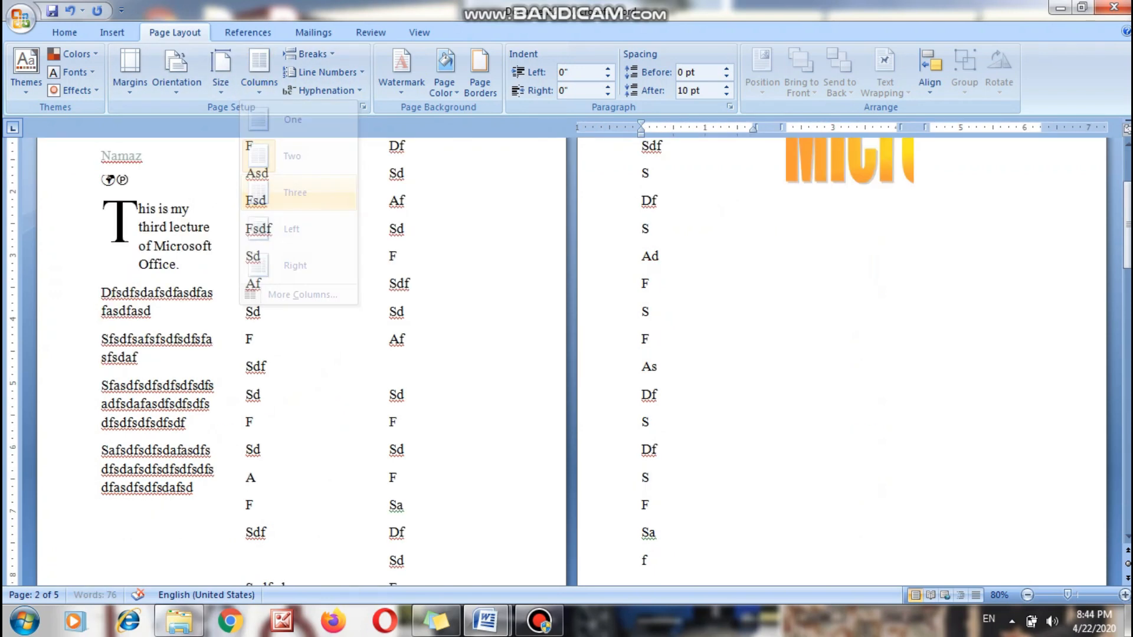
left_click_drag(1127, 238, 1127, 200)
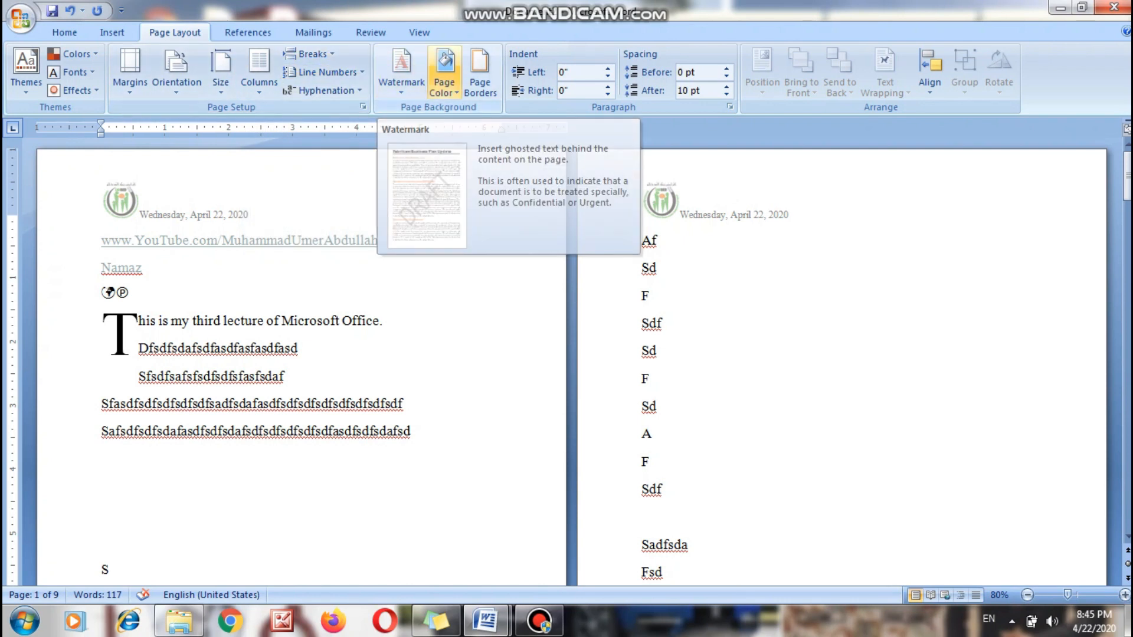
Step: Apply a light orange theme shade as page color, and replace it with a custom pale yellow, RGB 247, 252, 202
left_click(444, 67)
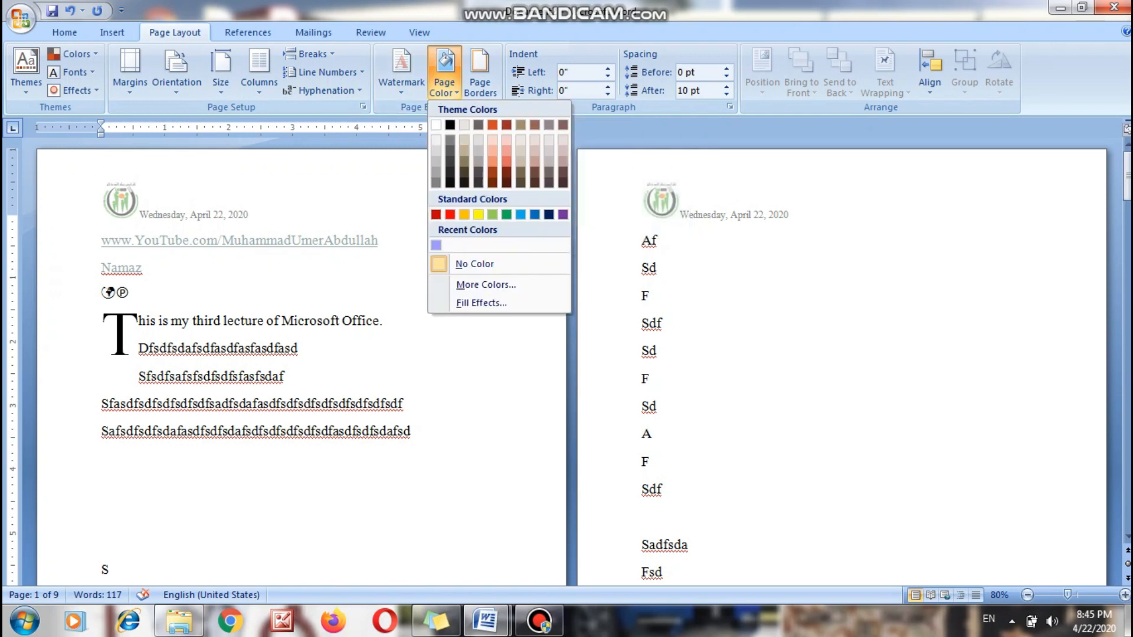
left_click(492, 139)
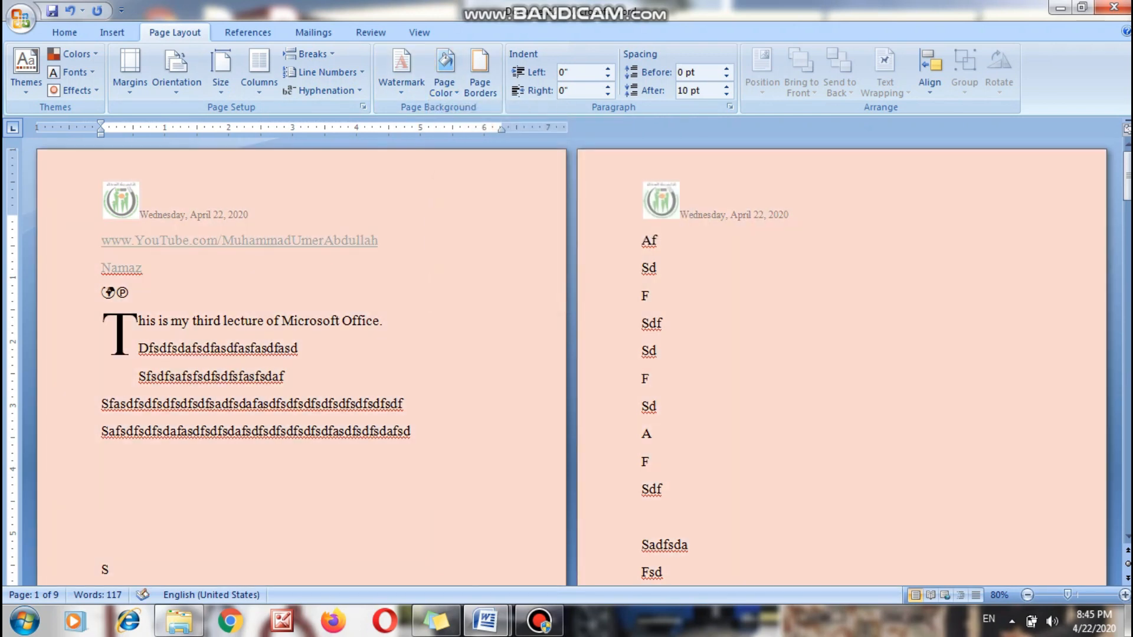
left_click(444, 68)
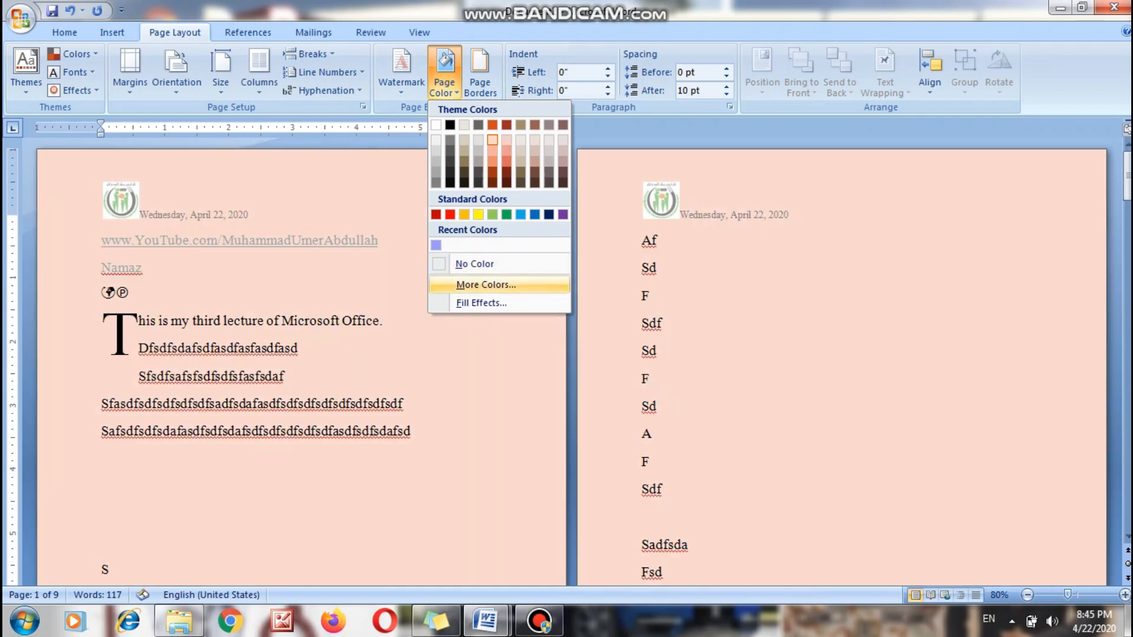
left_click(485, 284)
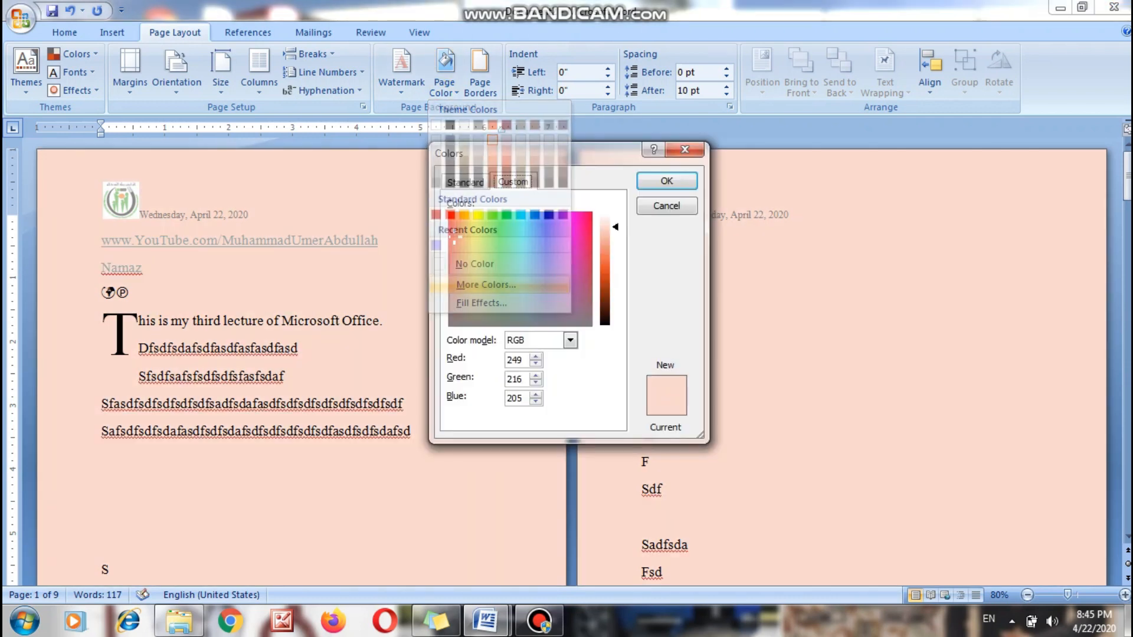
left_click_drag(471, 233, 475, 224)
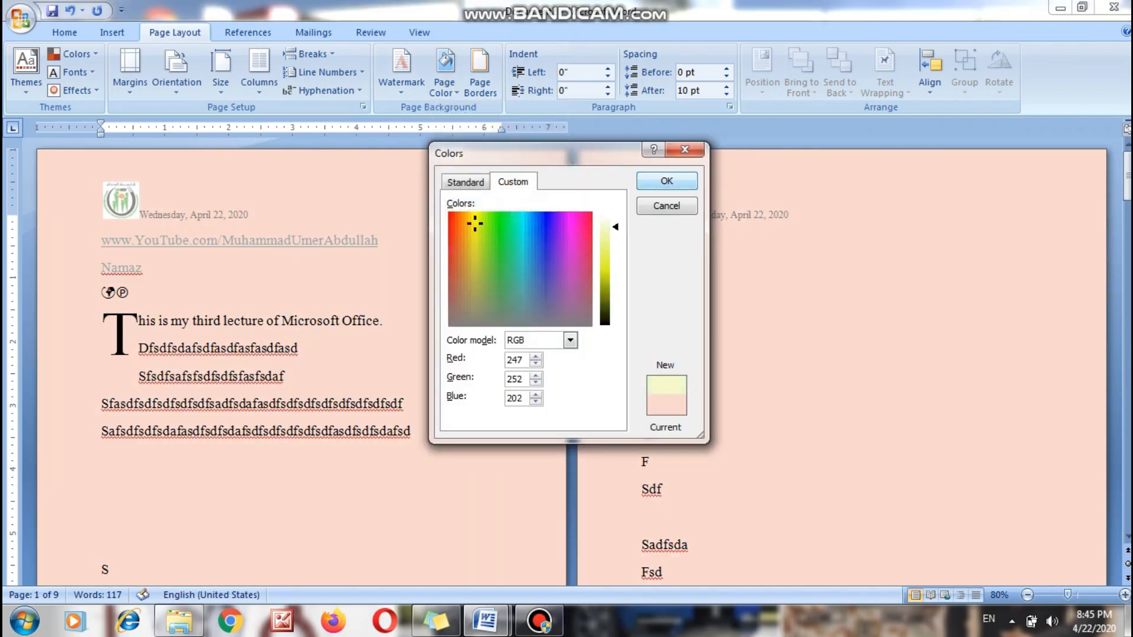
left_click(666, 181)
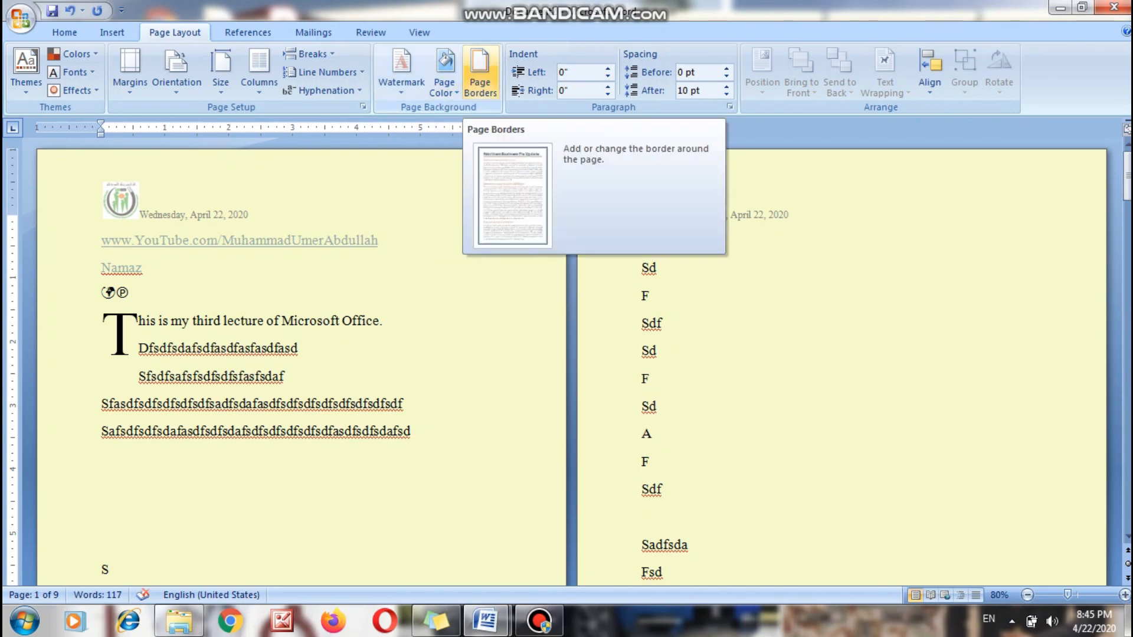
Step: Apply a 3 pt triple-line box border to the pages of the whole document
left_click(480, 71)
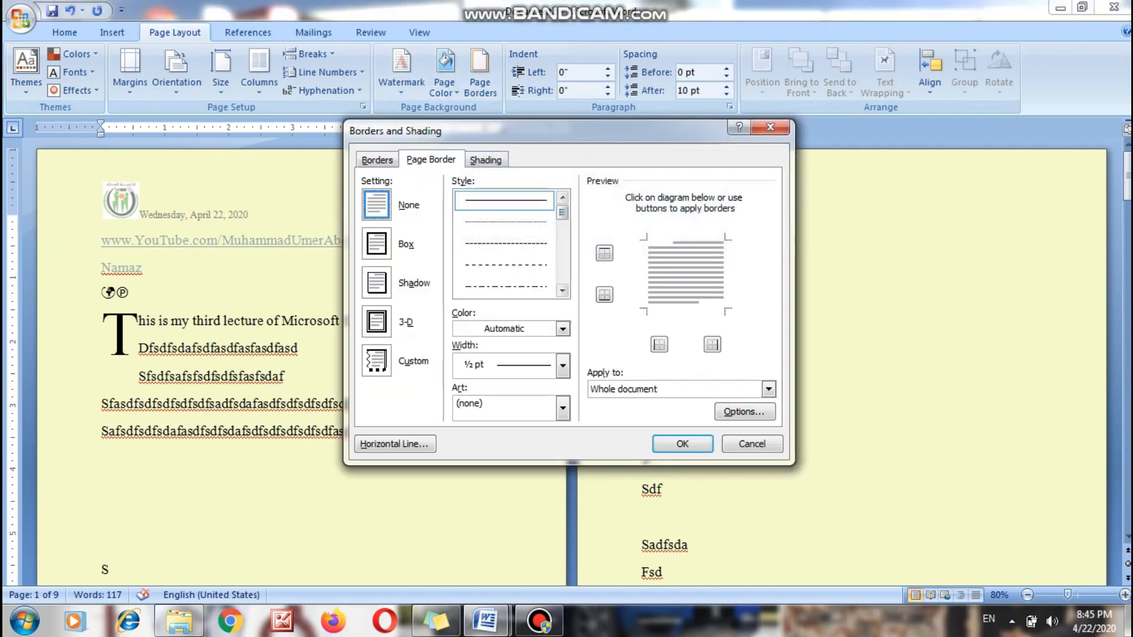
left_click(562, 290)
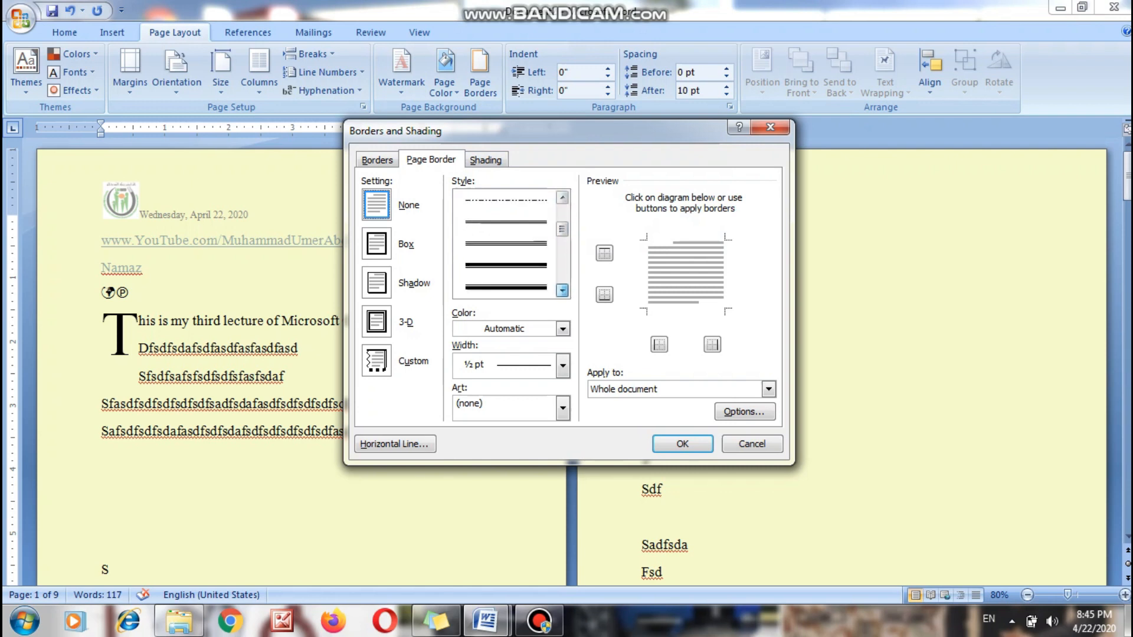
left_click(519, 287)
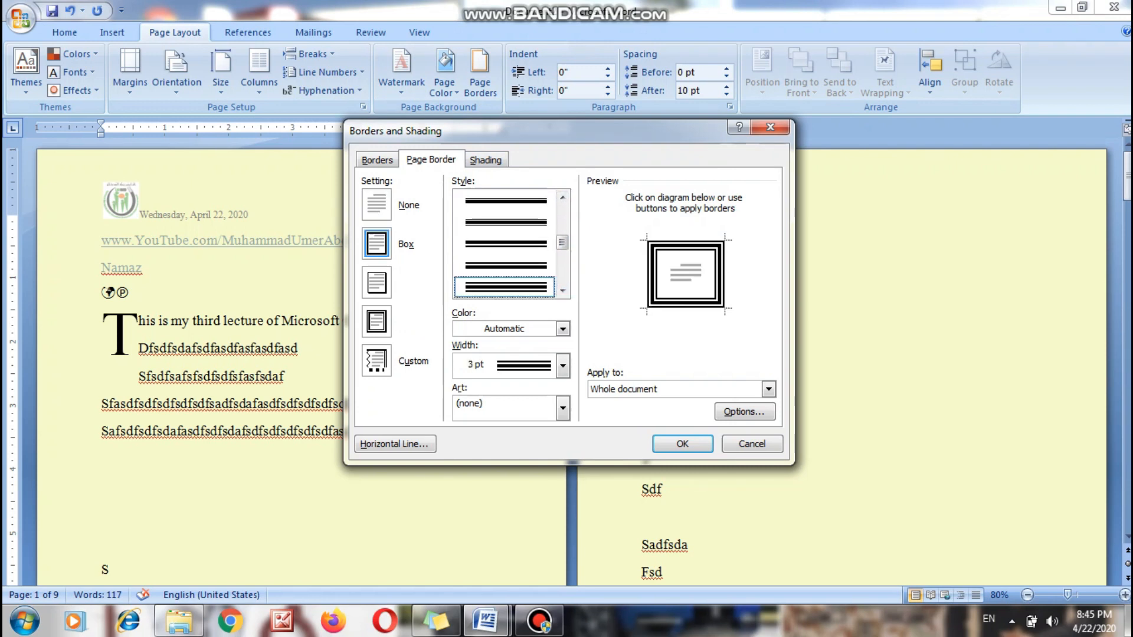
left_click(683, 444)
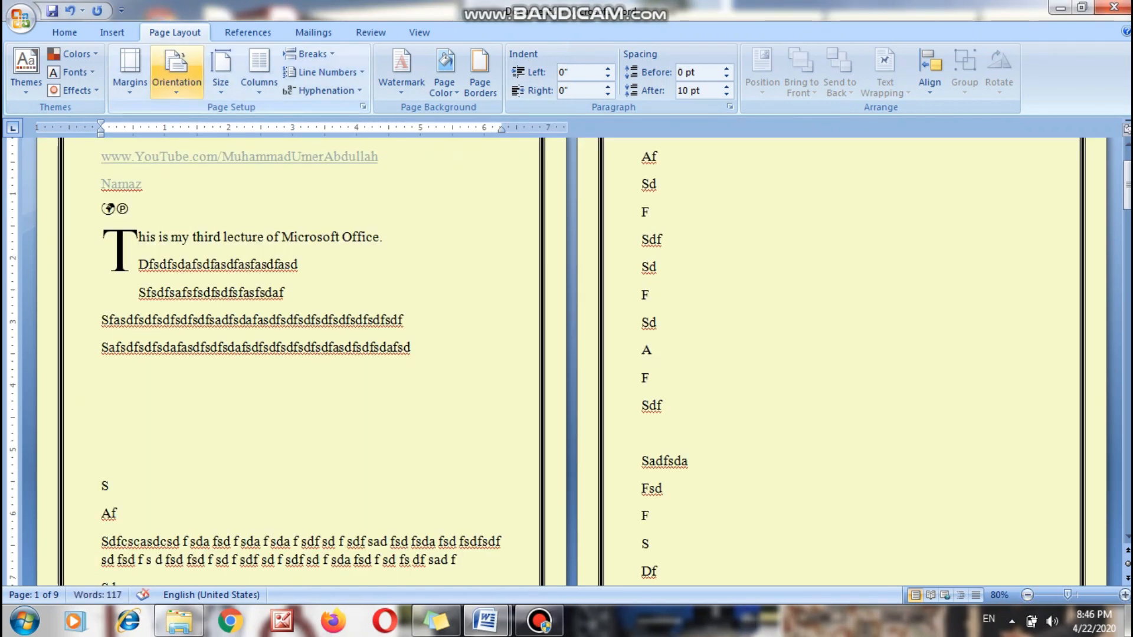
Step: Change the page orientation to landscape and check the border around the whole first page
left_click(177, 74)
left_click(203, 156)
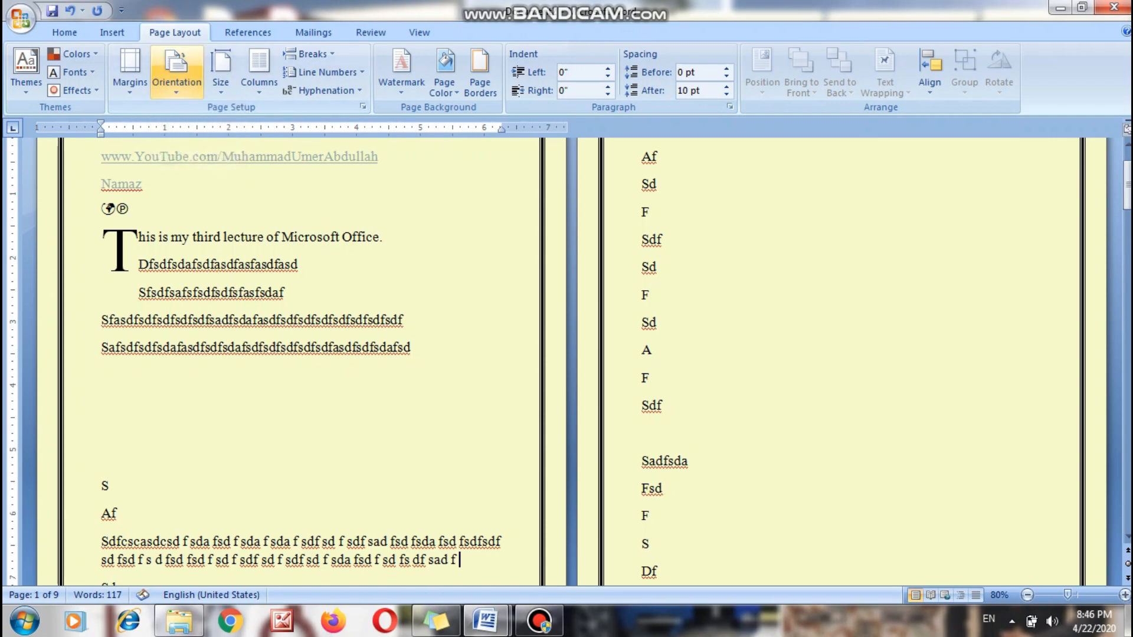
left_click(176, 74)
left_click(204, 157)
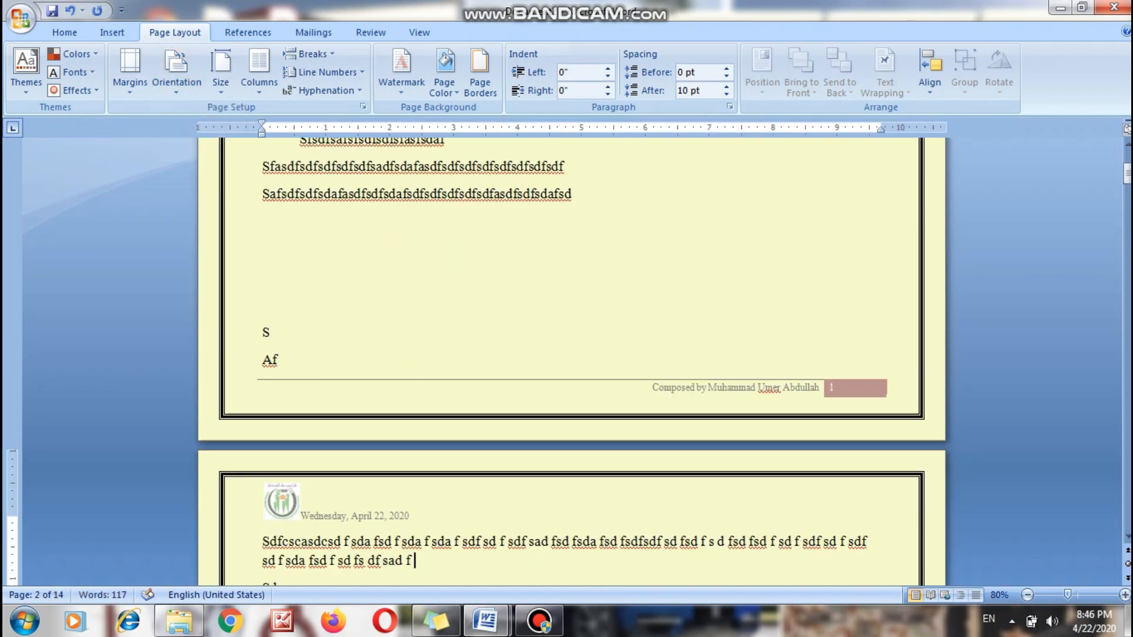
left_click(1127, 145)
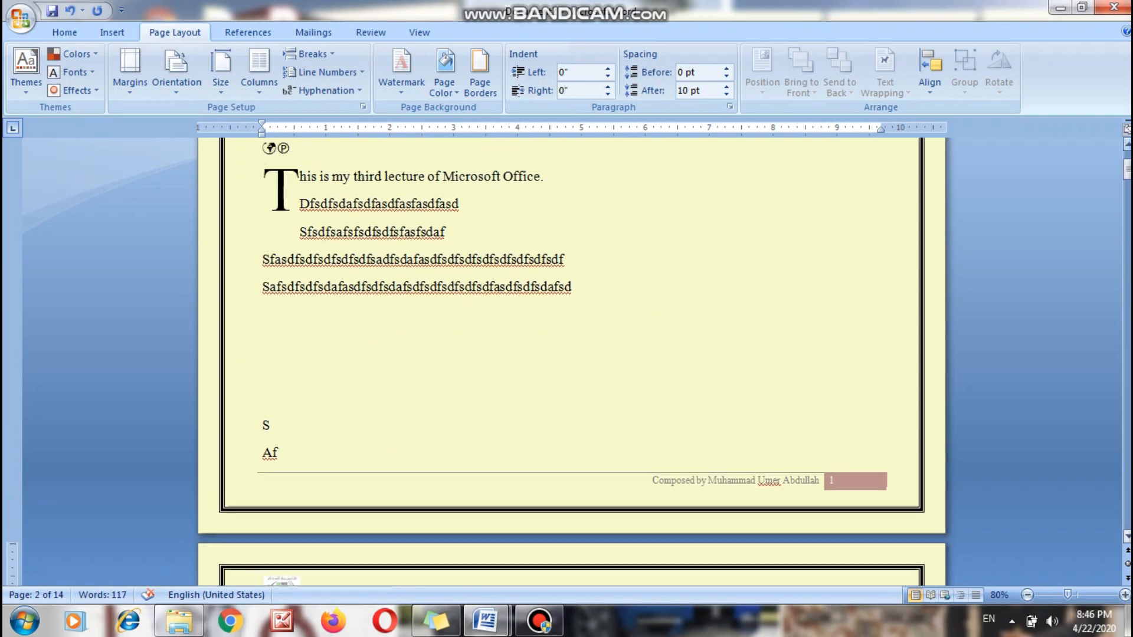
left_click(1027, 595)
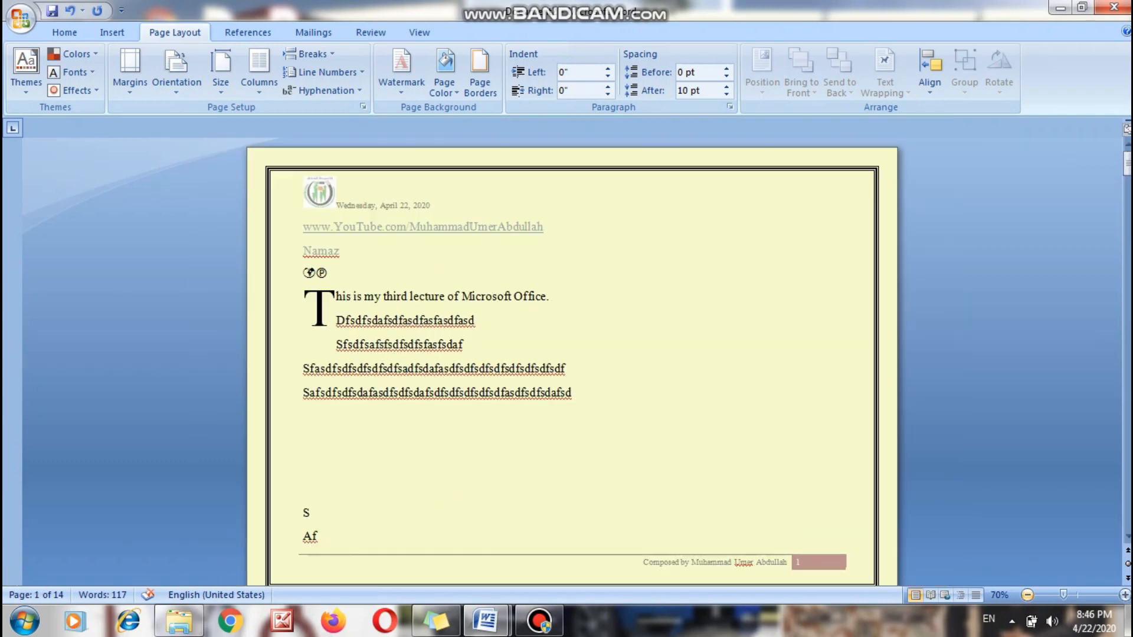
left_click(1127, 536)
left_click(1127, 537)
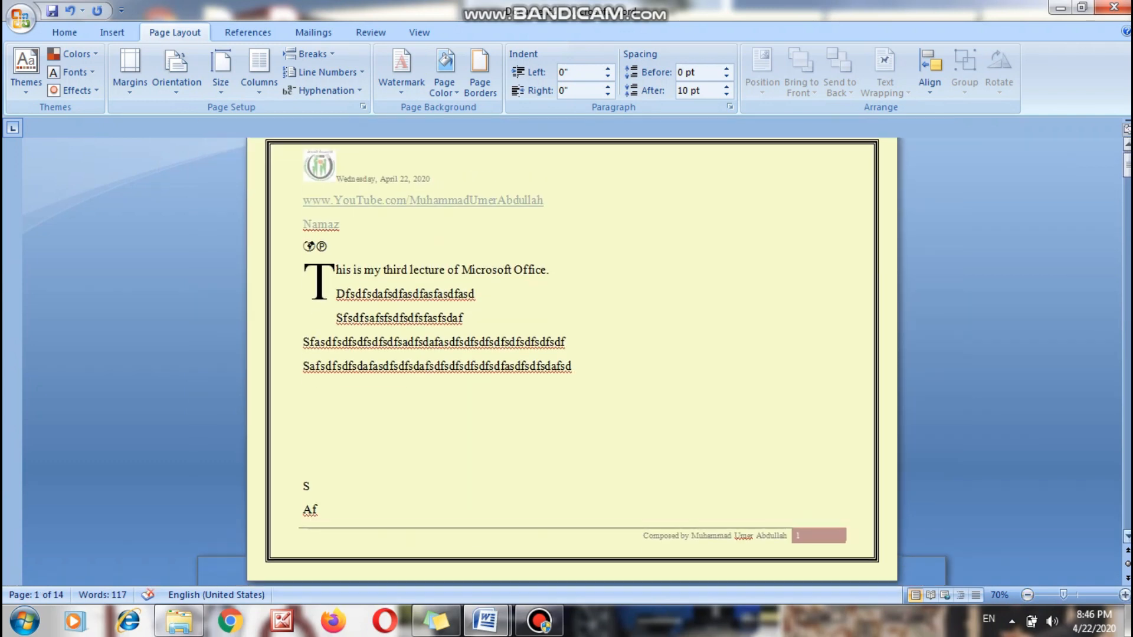
left_click(1027, 594)
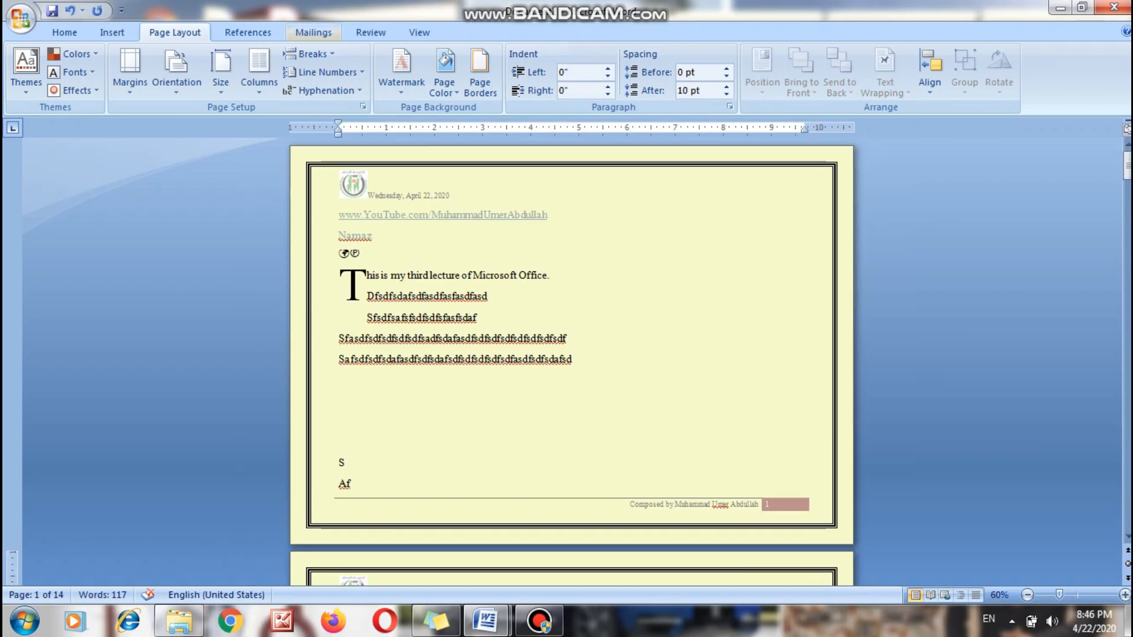
Step: Set the width of the triple-line page border to 4 ½ pt
left_click(479, 72)
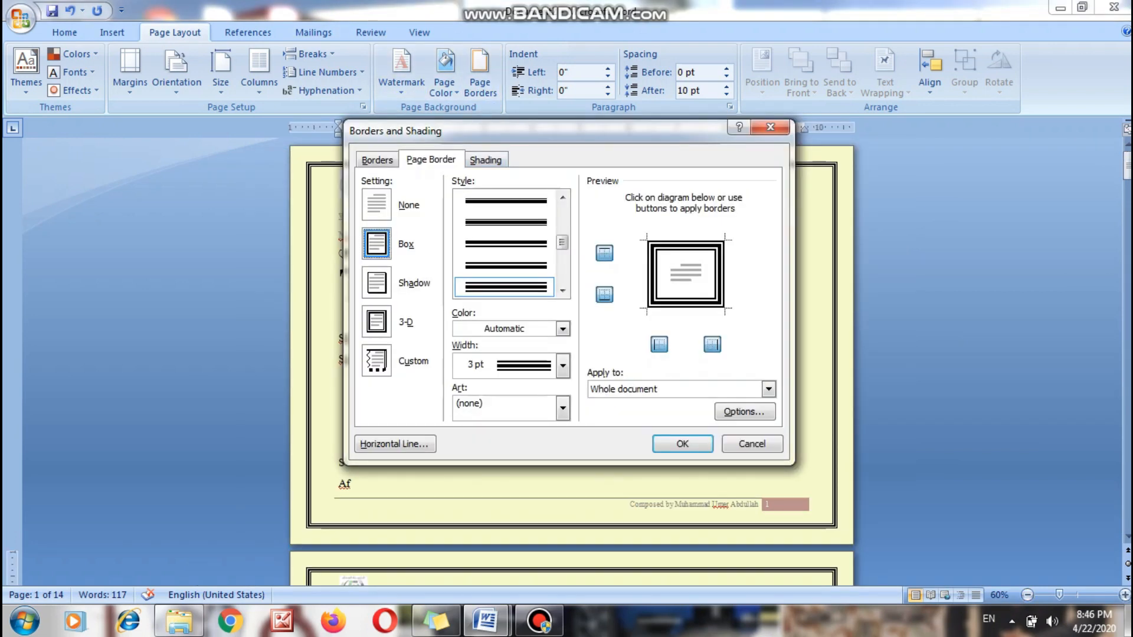
left_click(563, 366)
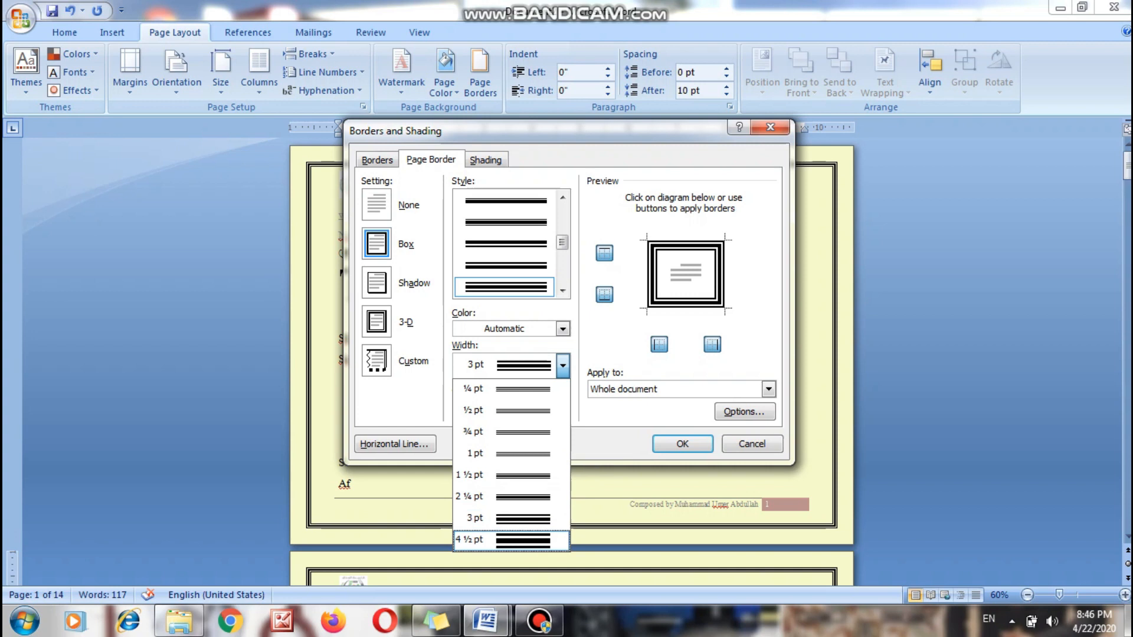
left_click(504, 519)
left_click(682, 443)
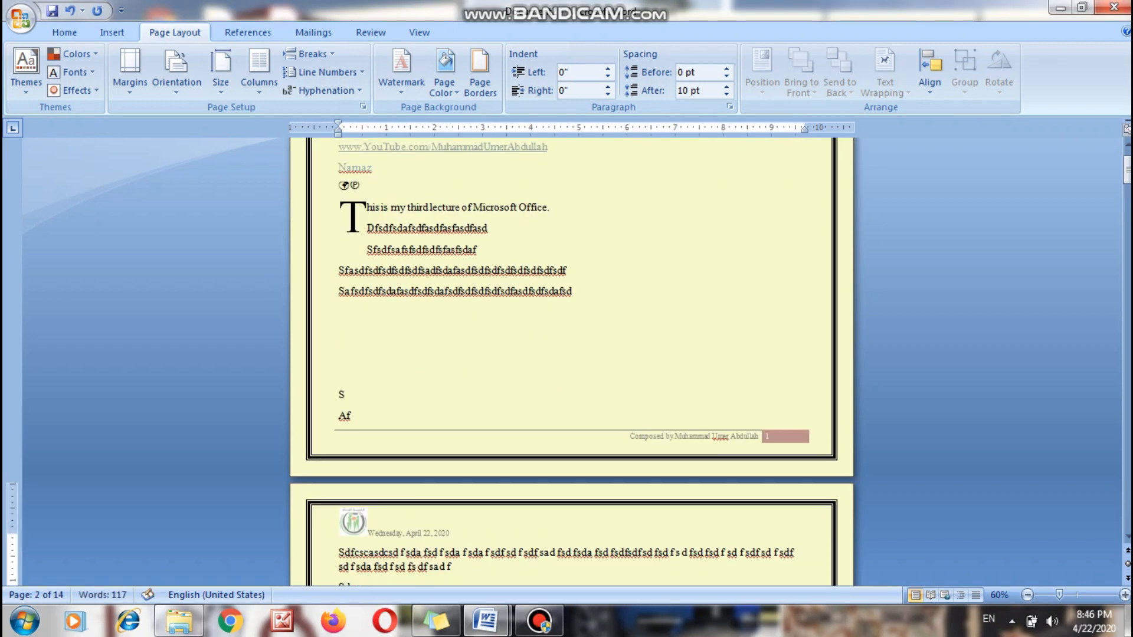
left_click_drag(1127, 169, 1127, 164)
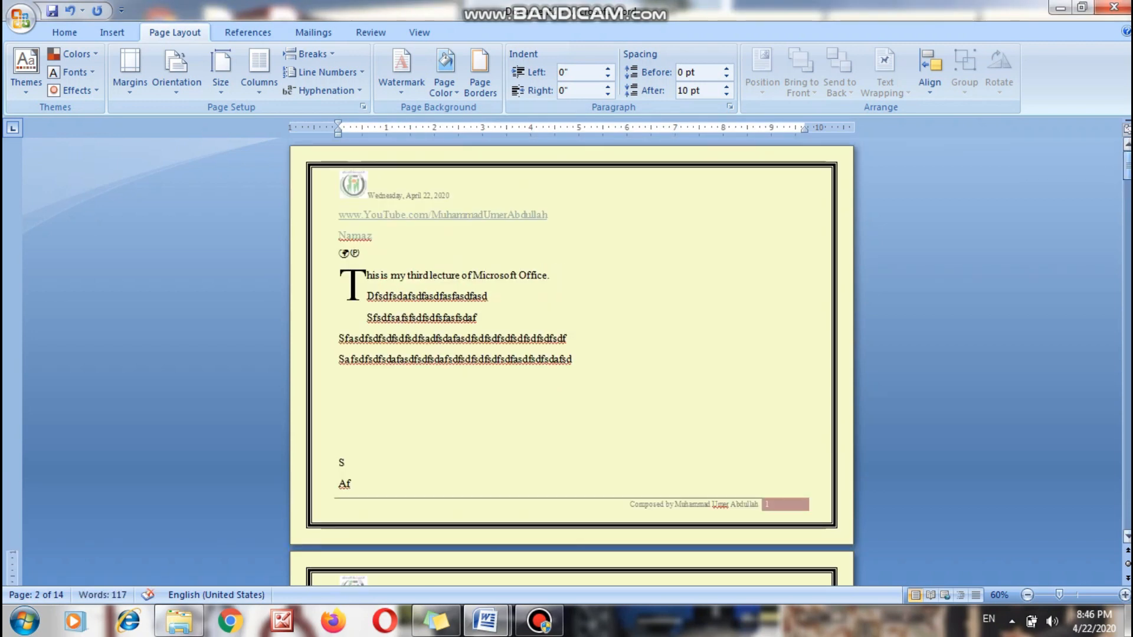
Step: Replace the line page border with the black squiggle art border listed just above the red hearts
left_click(479, 74)
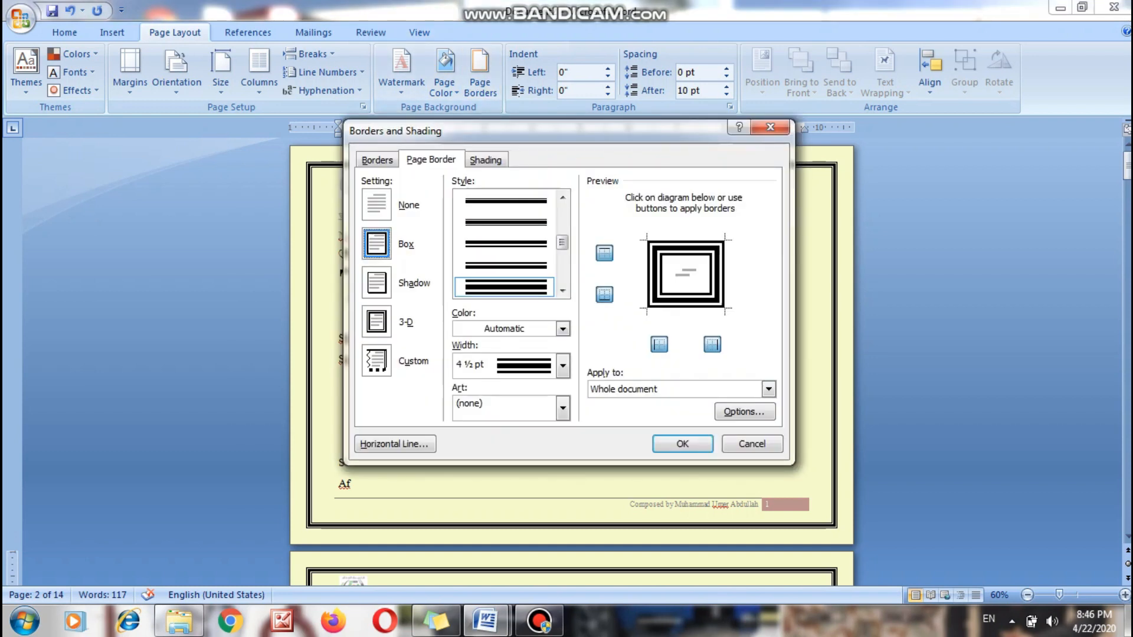
left_click(563, 407)
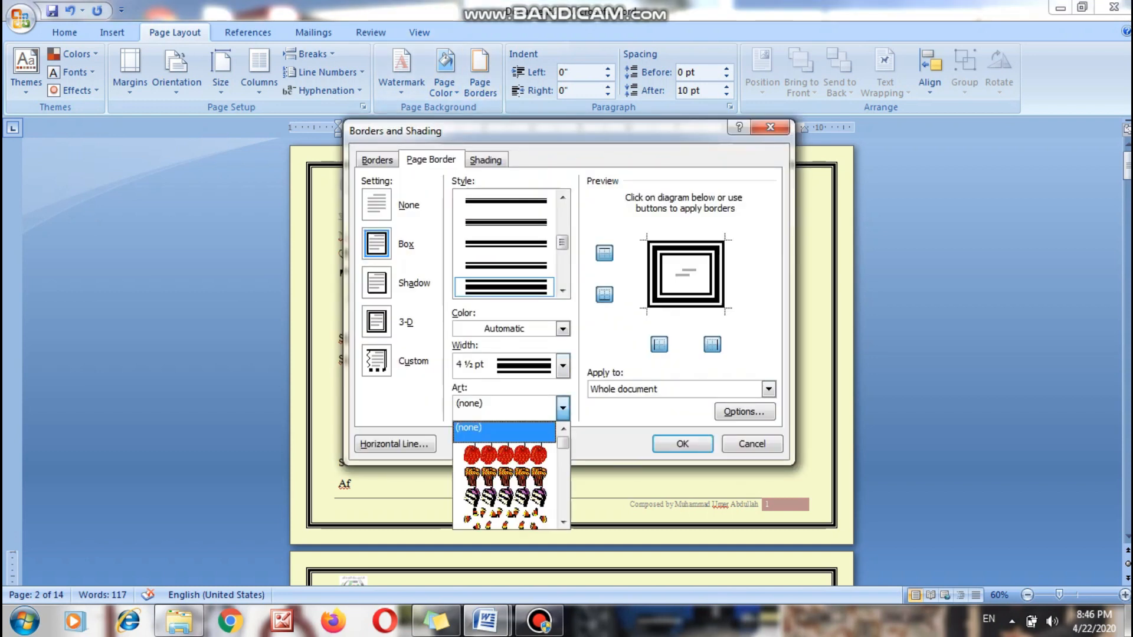
left_click(563, 522)
left_click(563, 522)
left_click(563, 522)
left_click(563, 522)
left_click(562, 522)
left_click(563, 522)
left_click(563, 522)
left_click(563, 522)
left_click(562, 522)
left_click(563, 522)
left_click(563, 522)
left_click(563, 522)
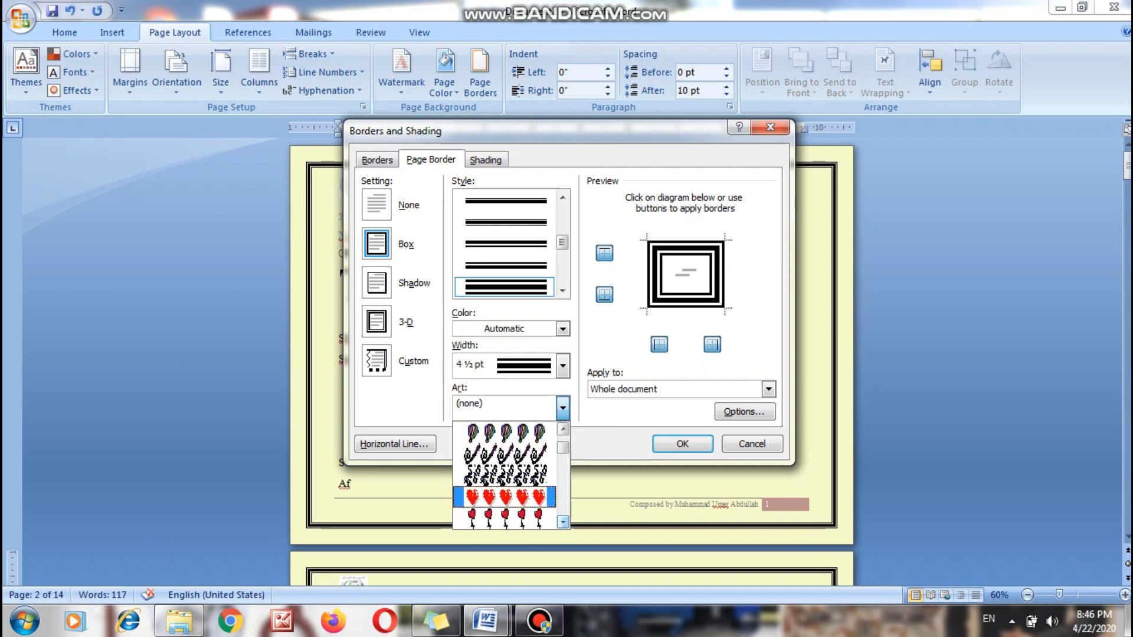
left_click(504, 472)
left_click(682, 443)
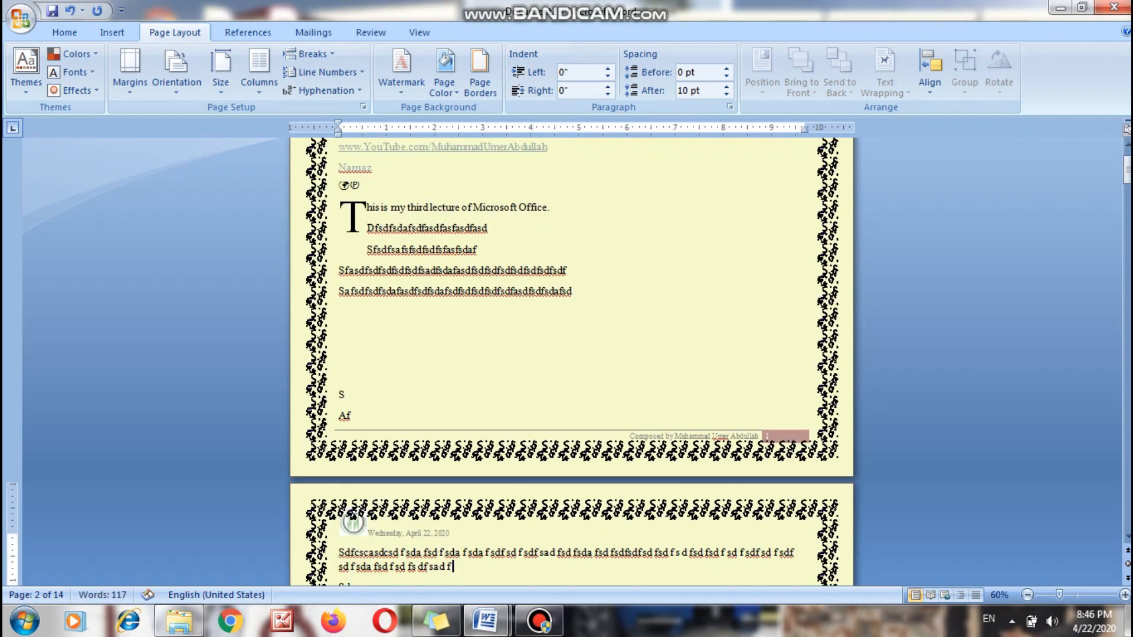
left_click_drag(1127, 170, 1128, 165)
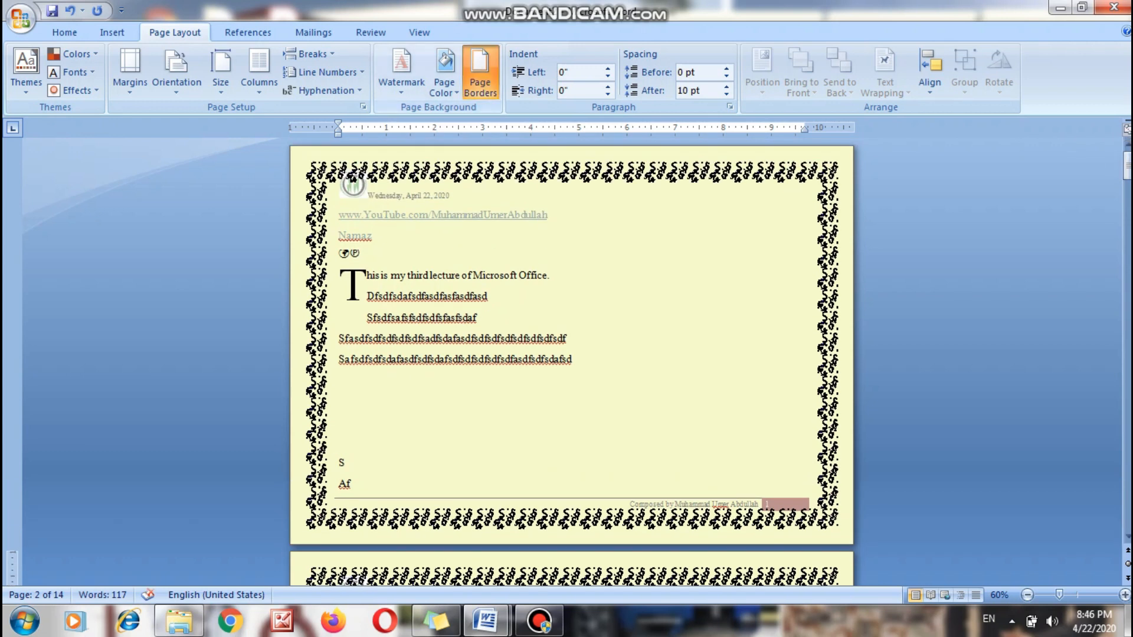
Step: Try the hot-air balloon art for the page border, and apply the red flower art with green leaves instead
left_click(479, 68)
left_click(563, 407)
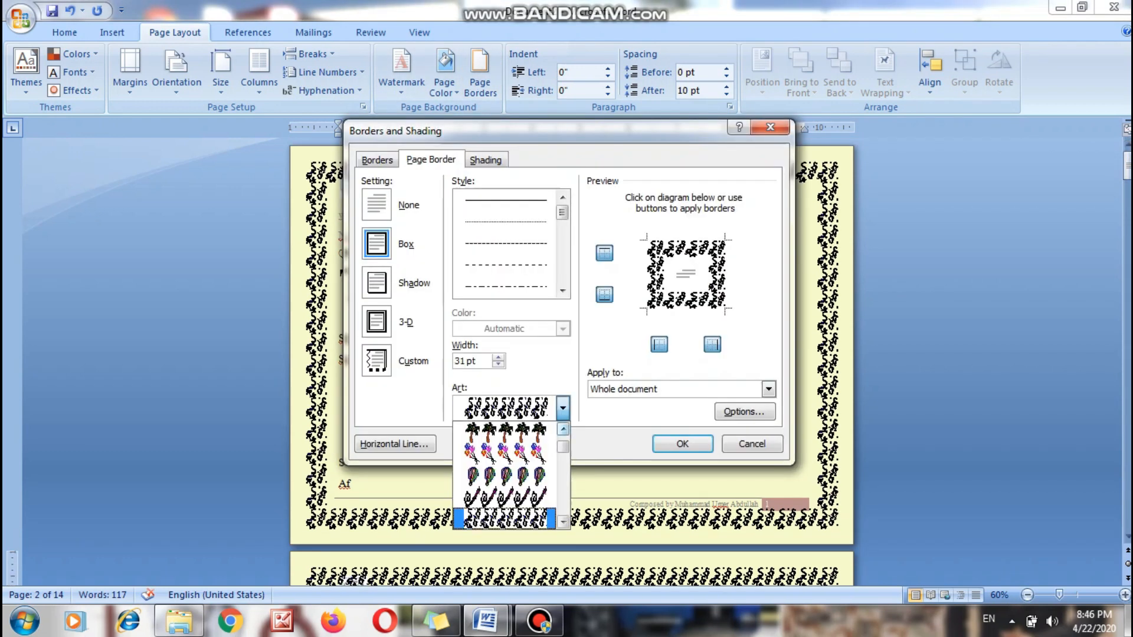
left_click(505, 475)
left_click(562, 407)
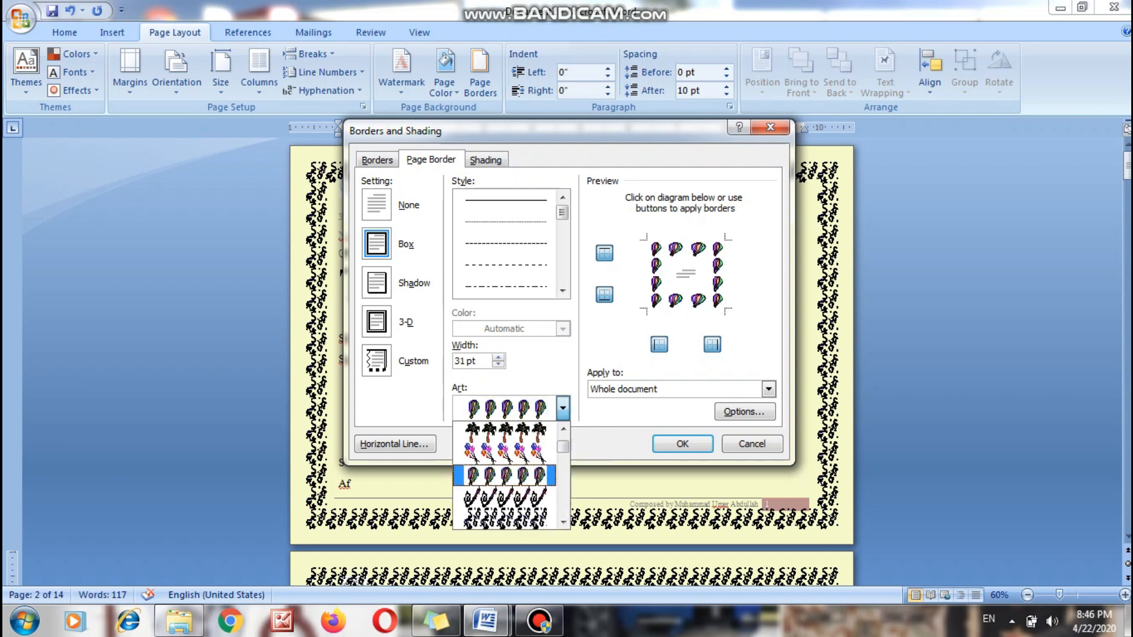
scroll(505, 475, "down", 5)
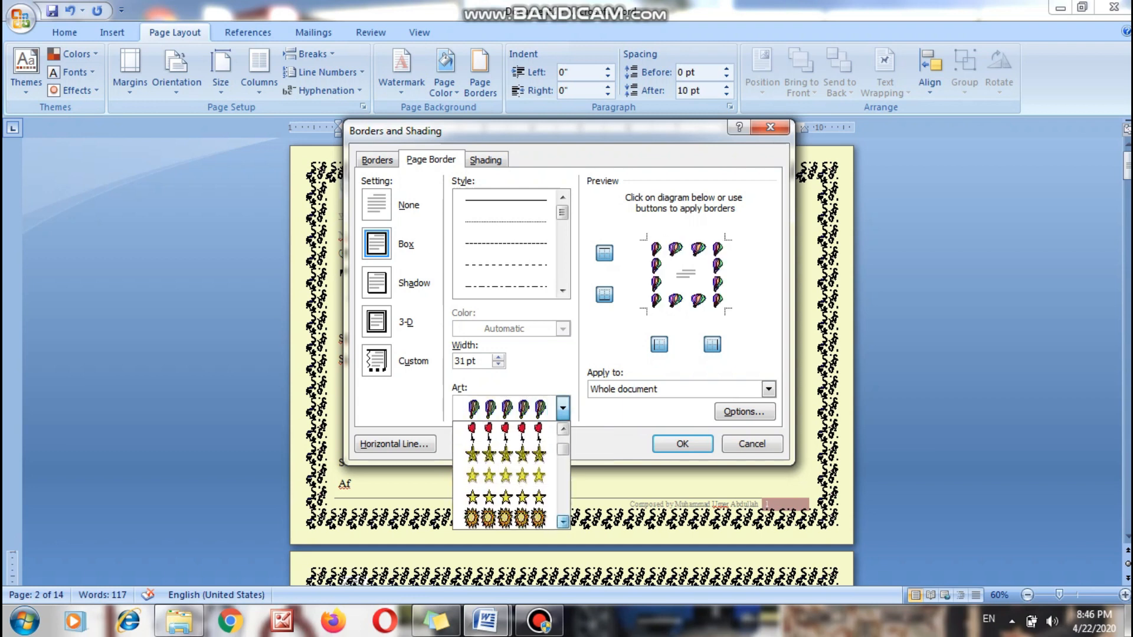
scroll(505, 475, "down", 6)
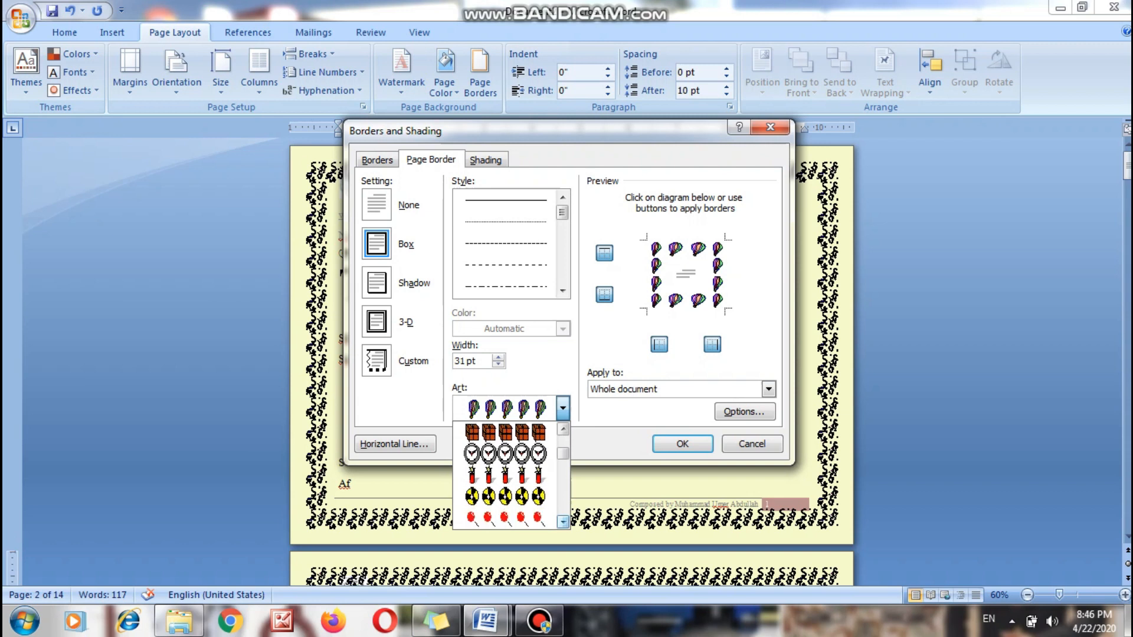
scroll(505, 475, "down", 4)
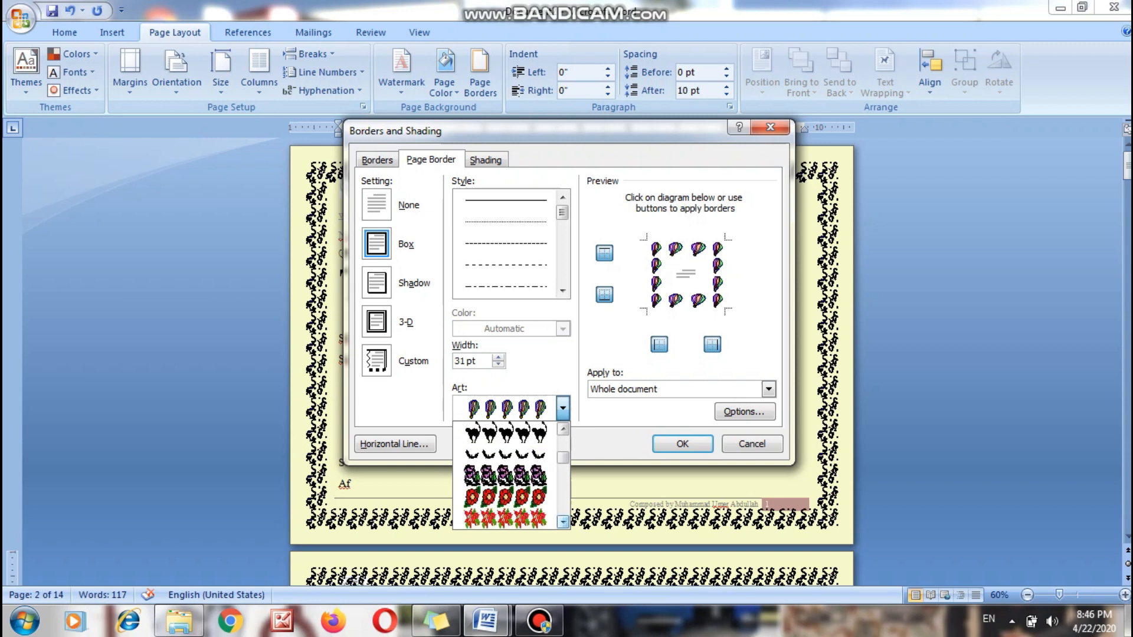
left_click(505, 497)
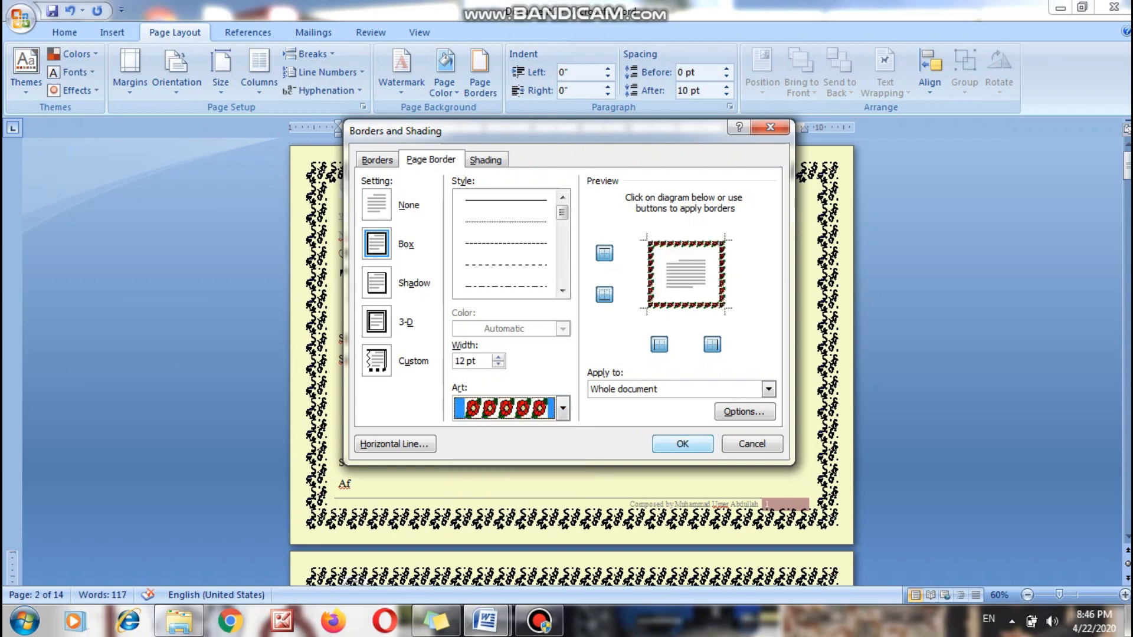
left_click(682, 443)
left_click_drag(1127, 170, 1126, 163)
Step: Replace the red flower page border with a black-and-white patterned art border for the whole document
left_click(480, 70)
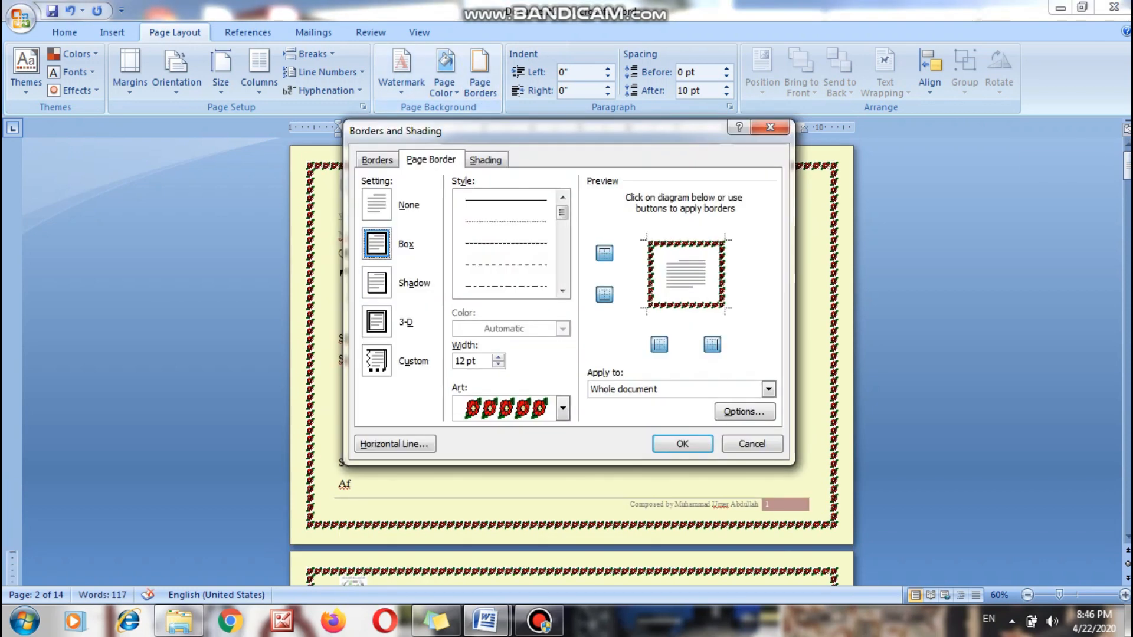
left_click(563, 407)
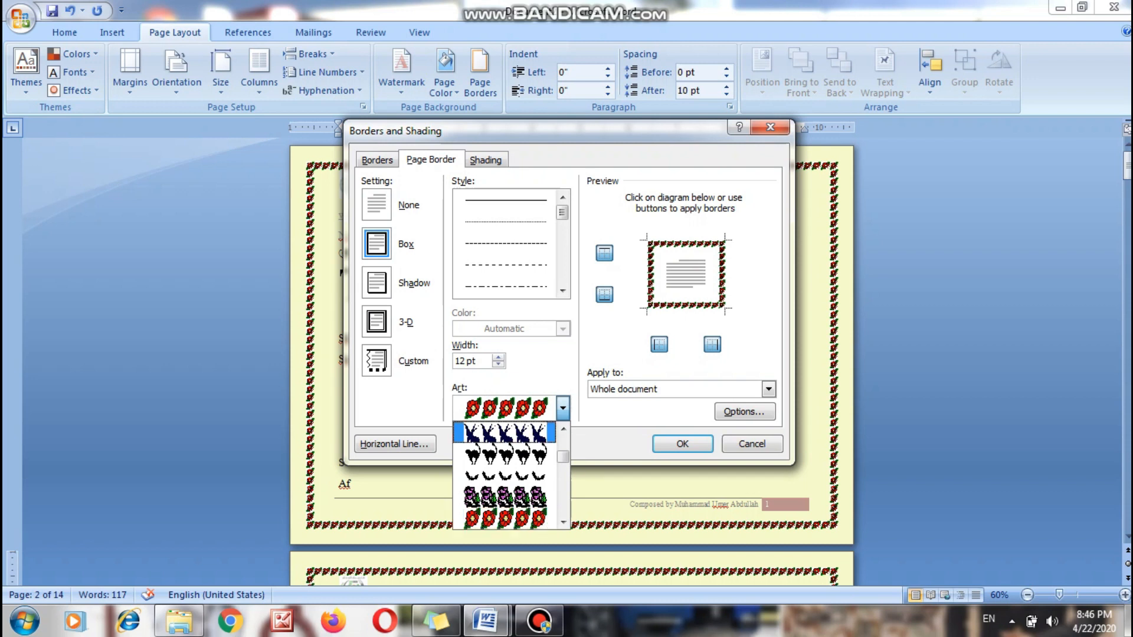
scroll(504, 476, "down", 5)
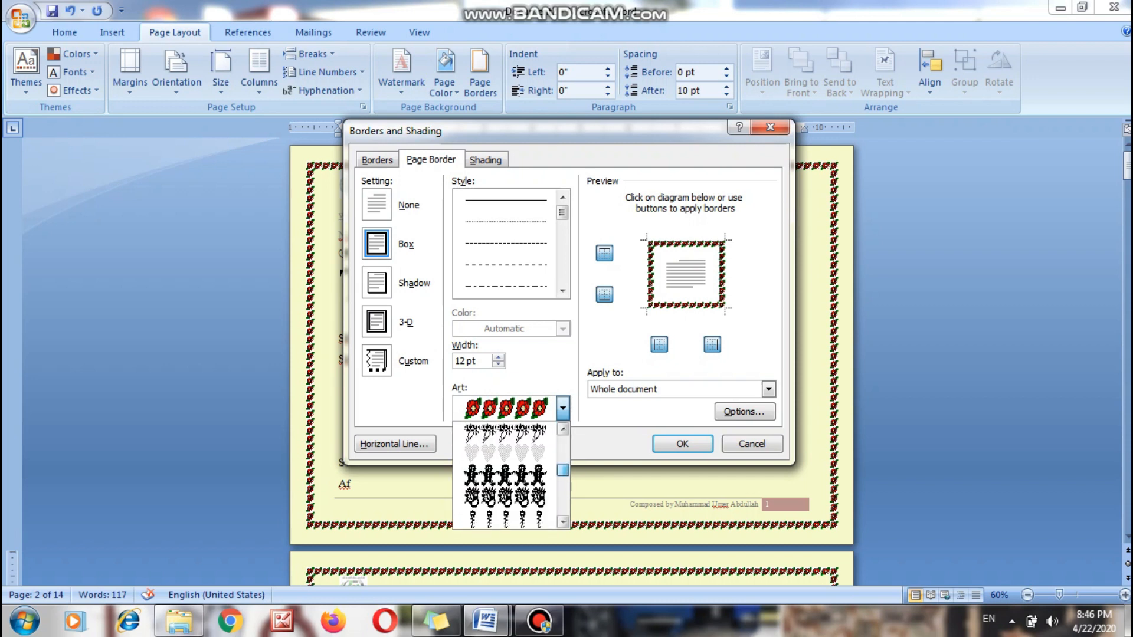
scroll(507, 476, "up", 2)
scroll(507, 476, "down", 2)
left_click(504, 434)
left_click(682, 444)
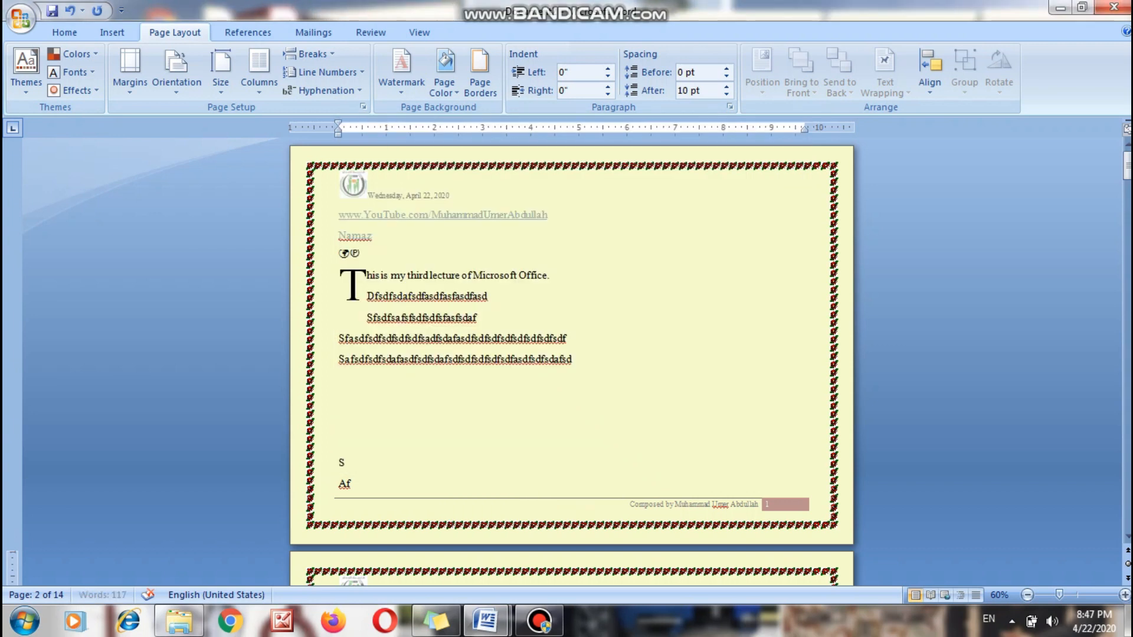
left_click_drag(1127, 170, 1127, 166)
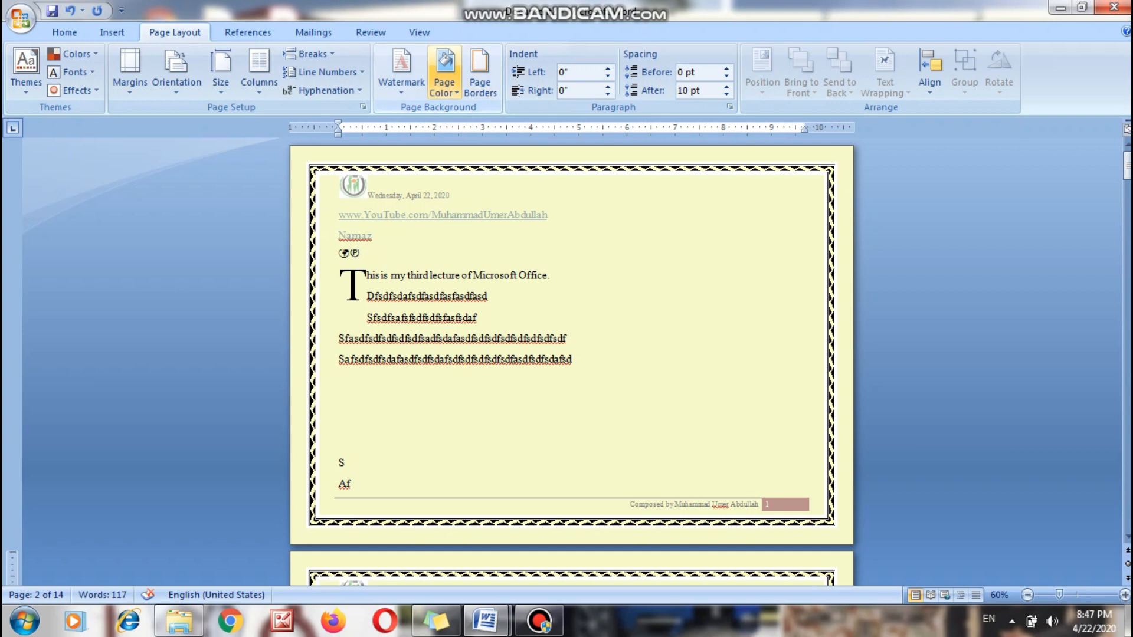
Step: Widen the black-and-white art page border, entering 40 as its width, and examine it close up on the first page
left_click(479, 71)
left_click(465, 361)
type("40")
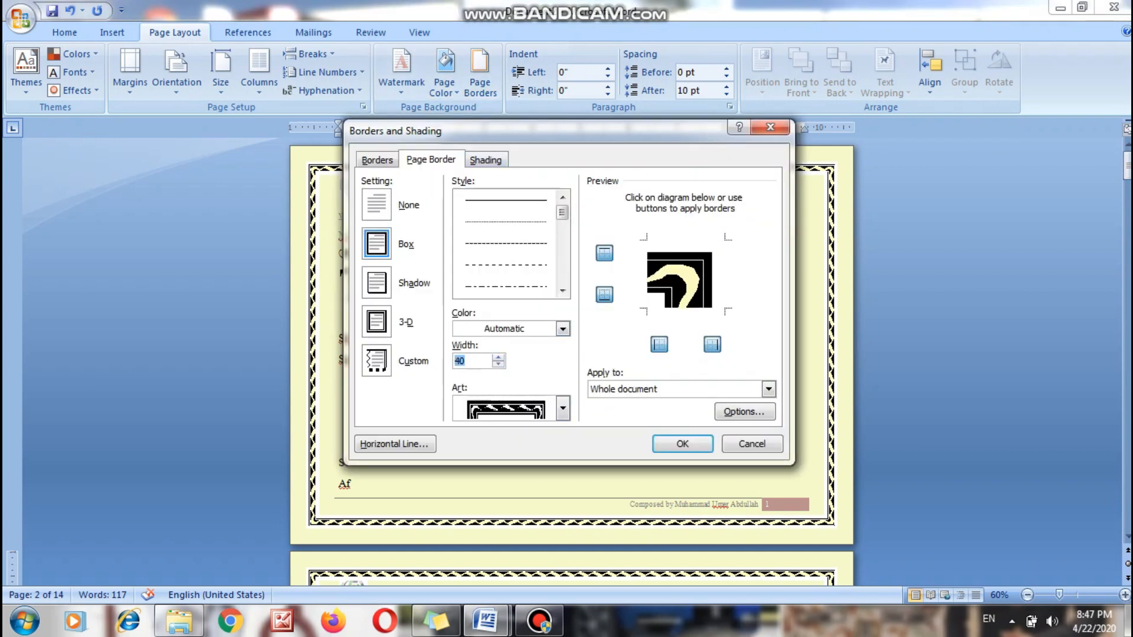
key("Return")
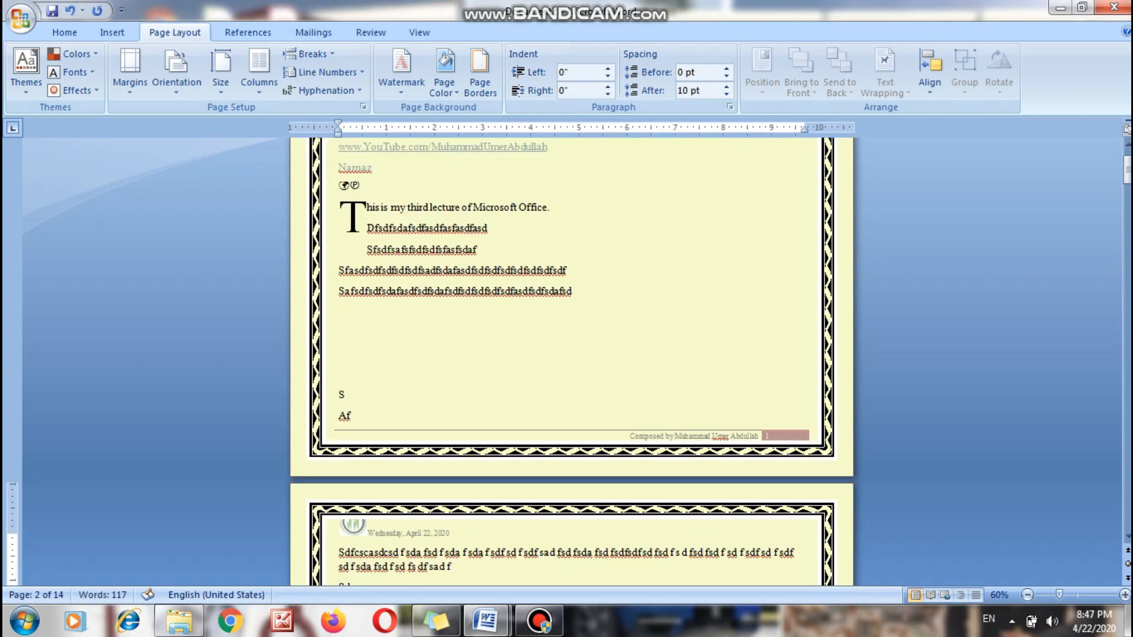
left_click_drag(1126, 170, 1127, 163)
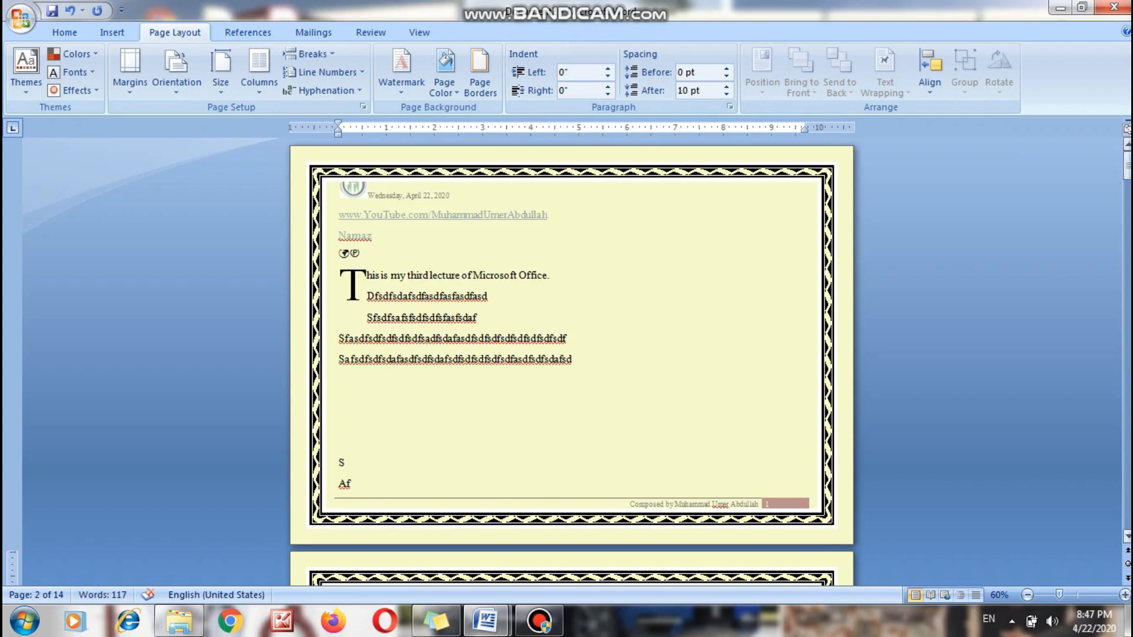
left_click(1125, 595)
left_click(1125, 595)
left_click(1124, 595)
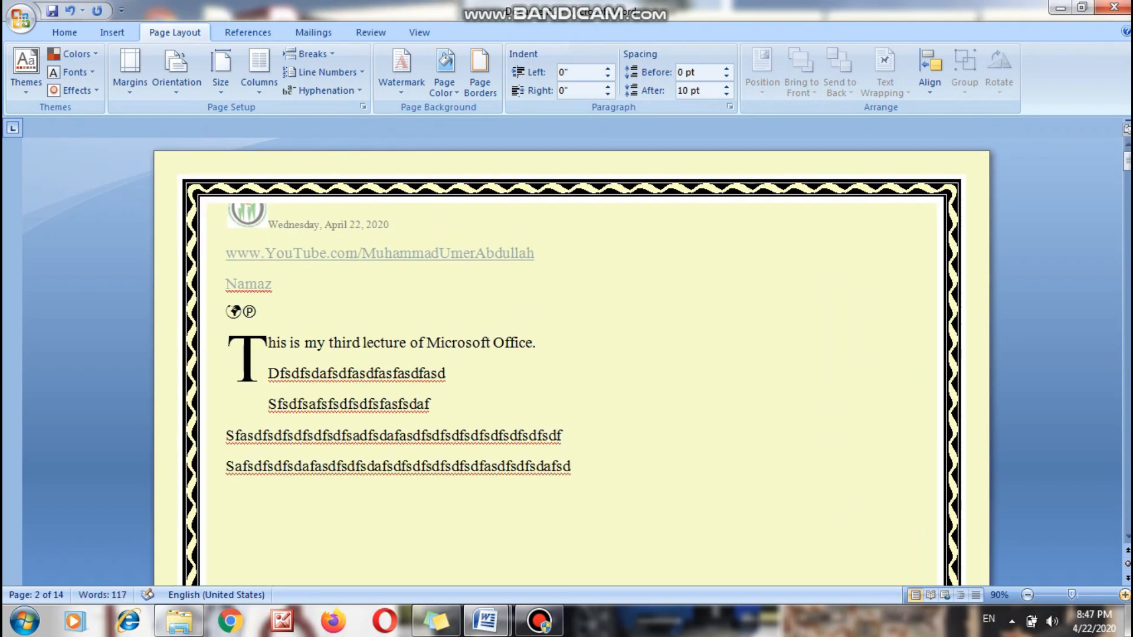
left_click(1124, 595)
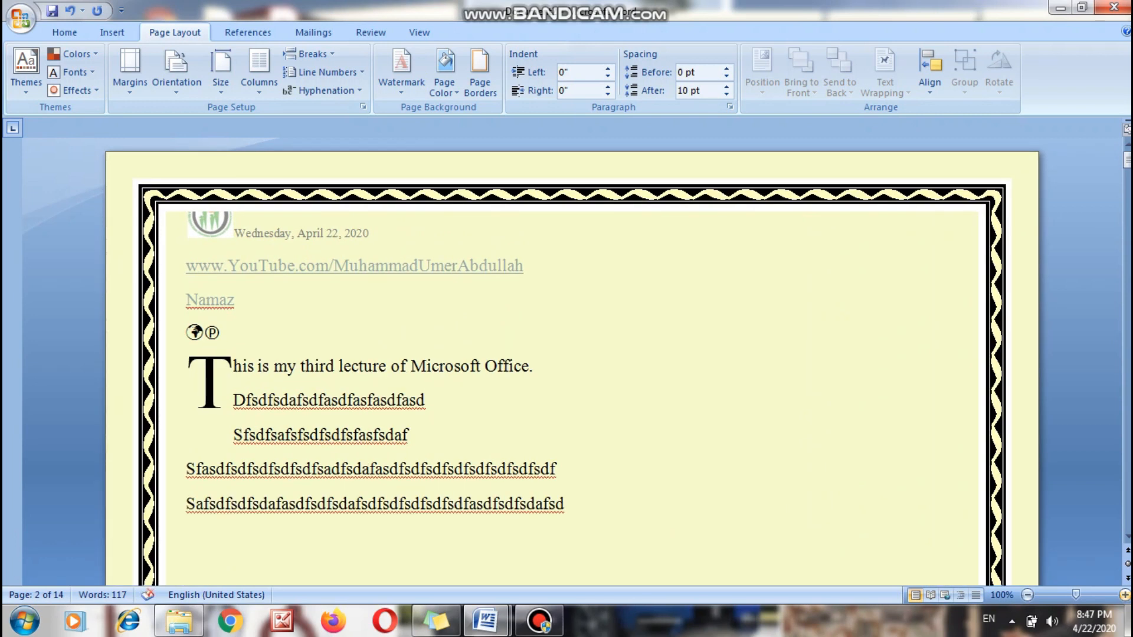
Step: Show the first page in print preview, and return to the editing view
left_click(65, 33)
left_click(222, 309)
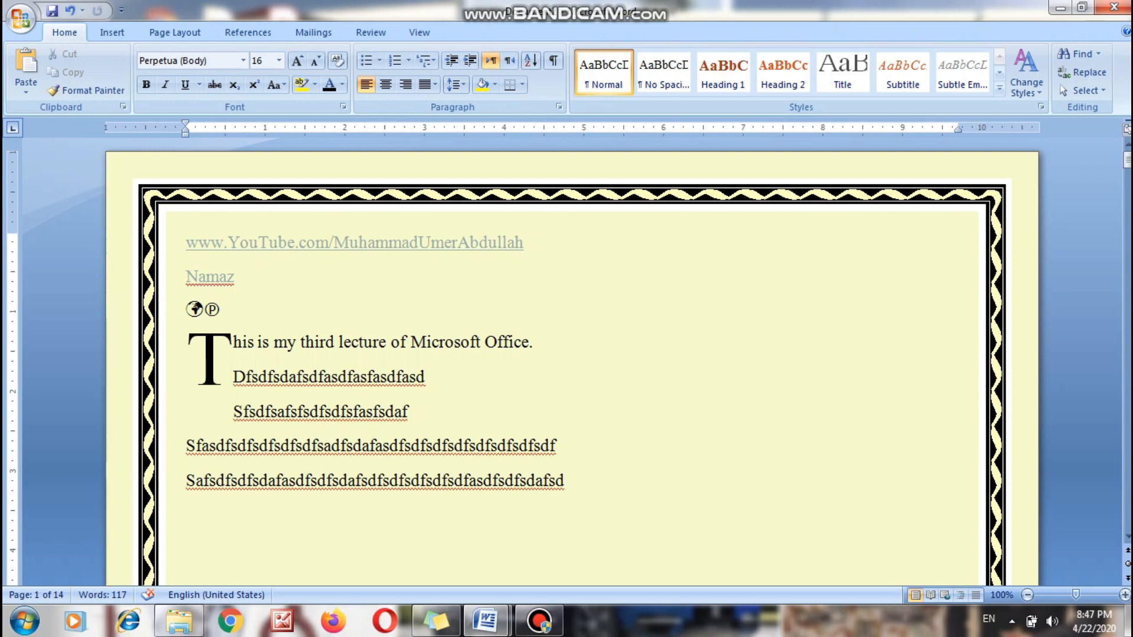
left_click(21, 19)
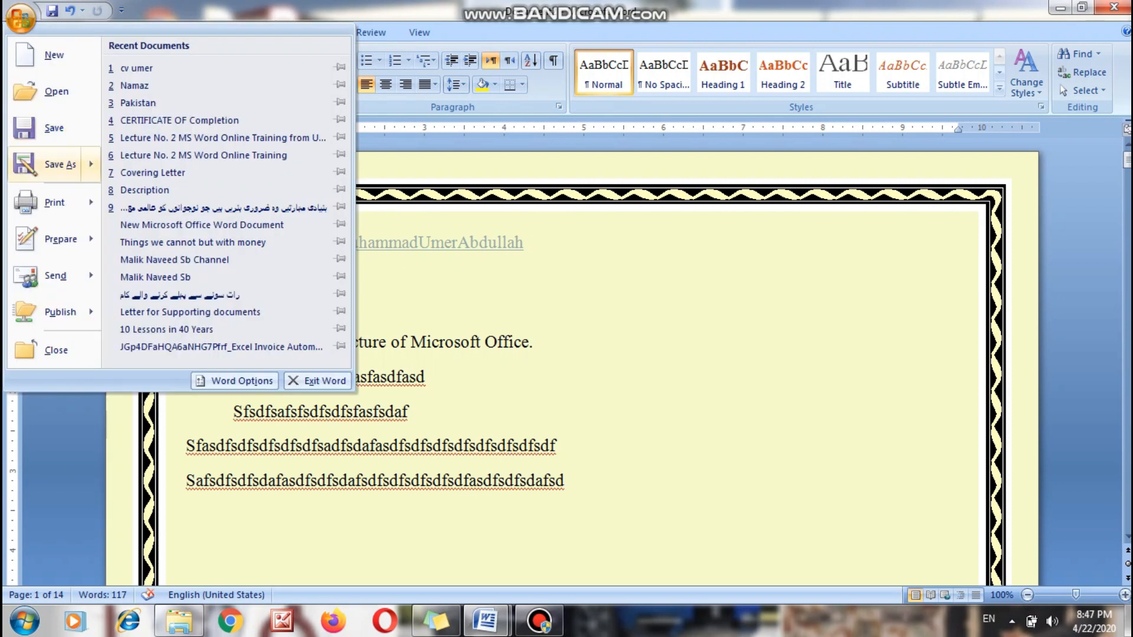
mouse_move(54, 203)
left_click(171, 166)
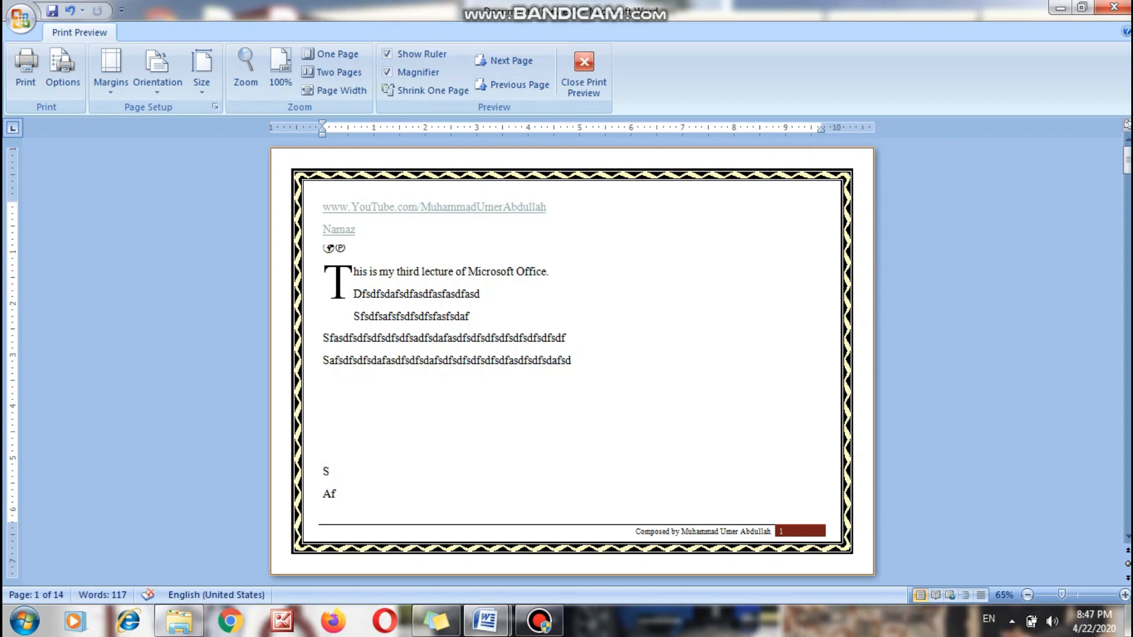
left_click(584, 71)
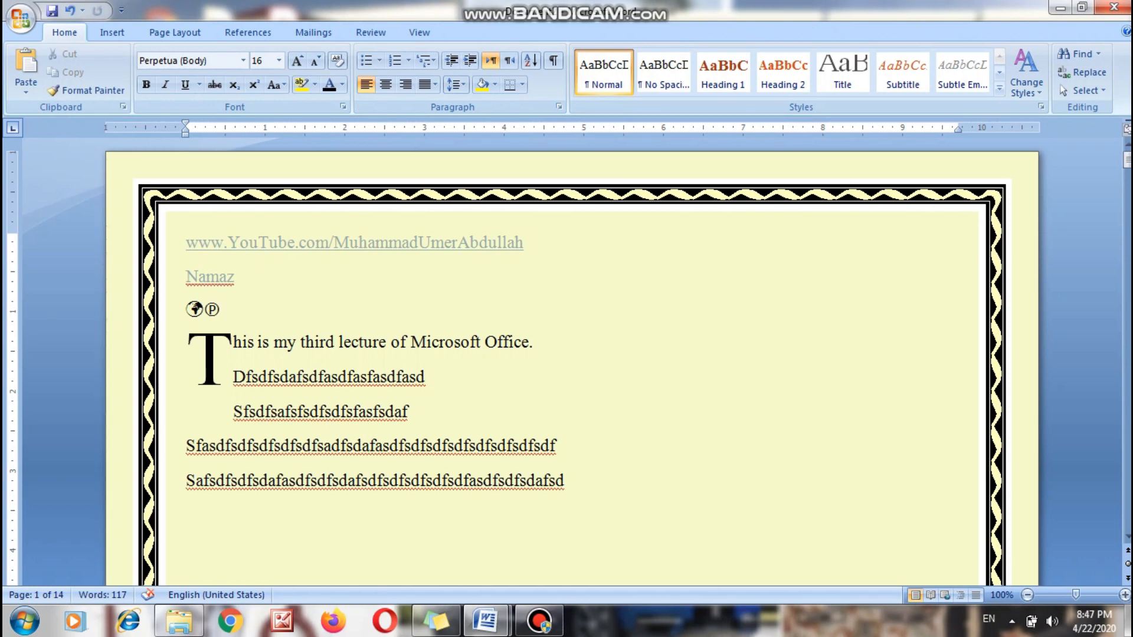
Step: View the document in Full Screen Reading, Web Layout and Outline views, returning to Print Layout
left_click(174, 32)
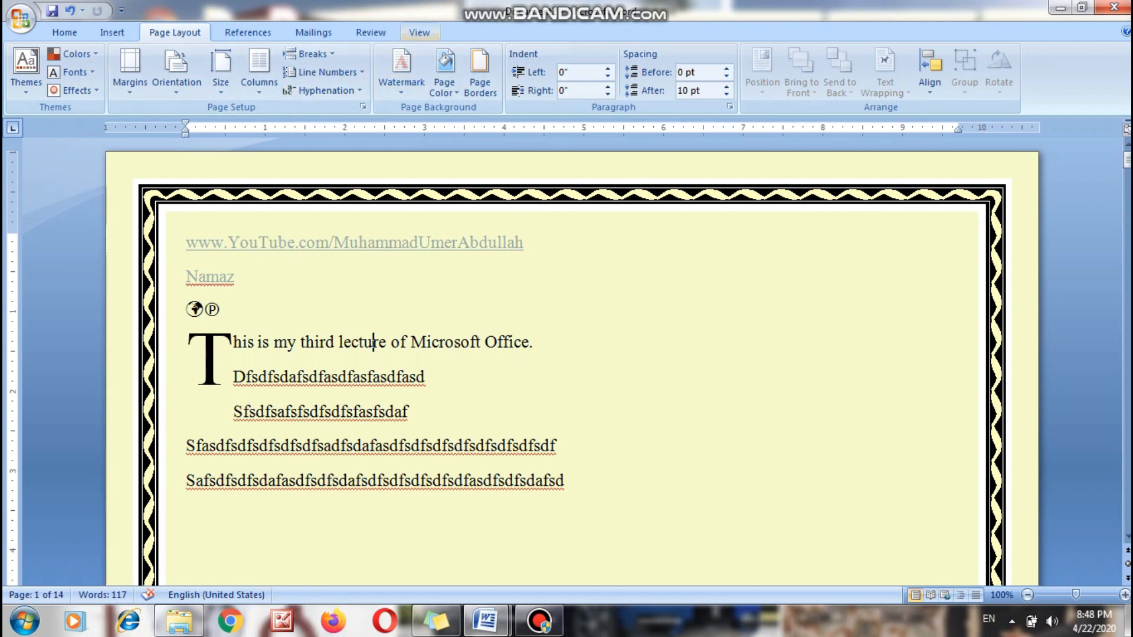
scroll(313, 34, "down", 2)
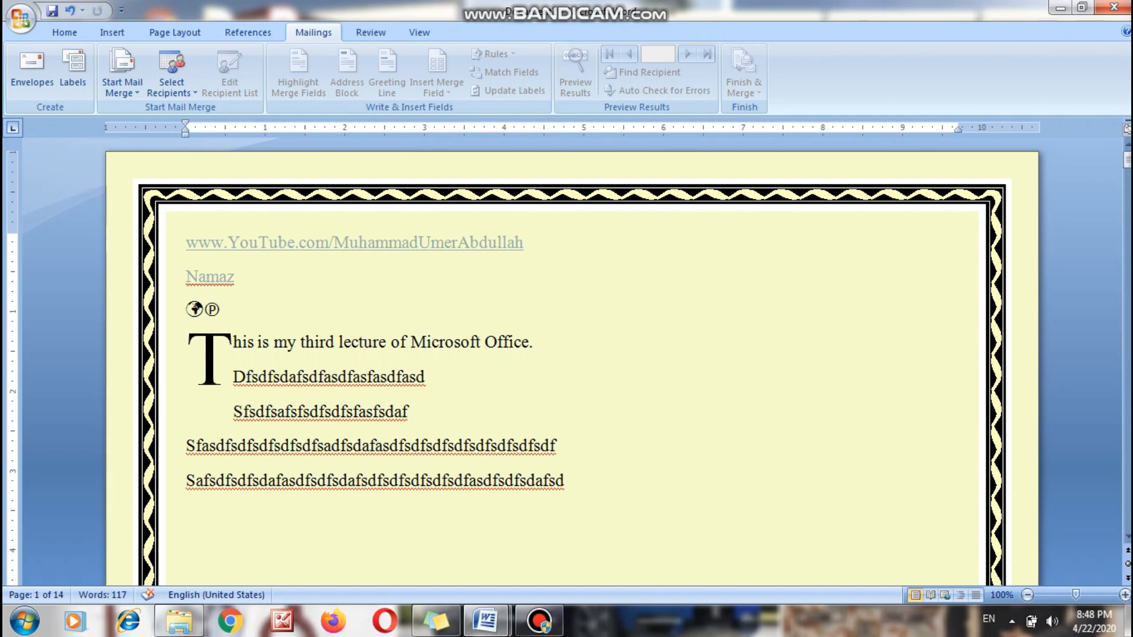
left_click(420, 32)
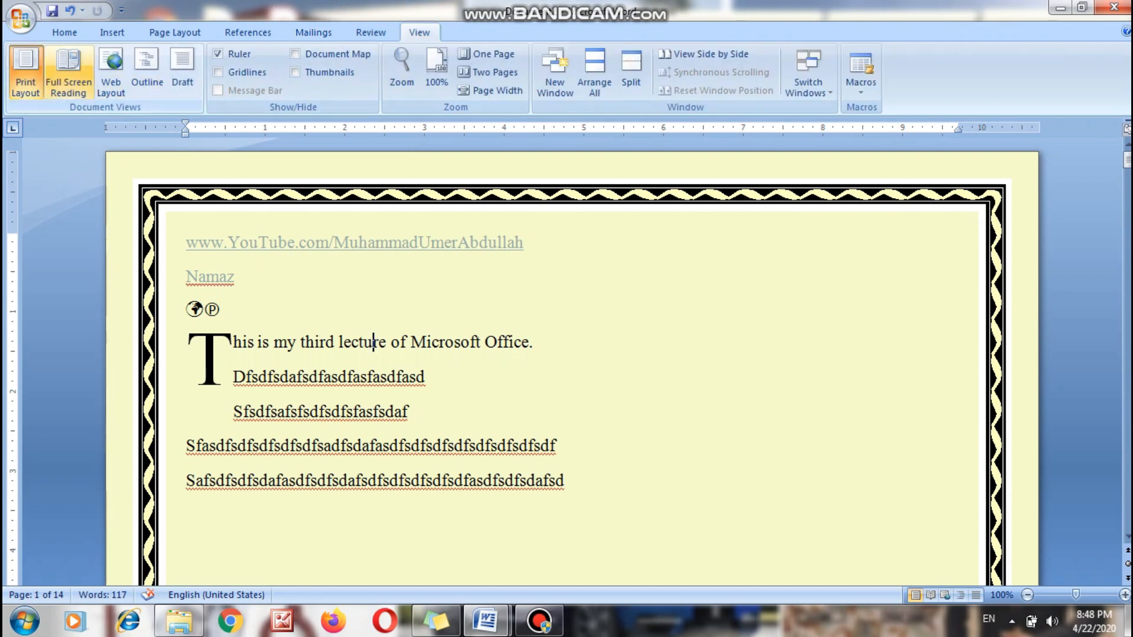
left_click(69, 72)
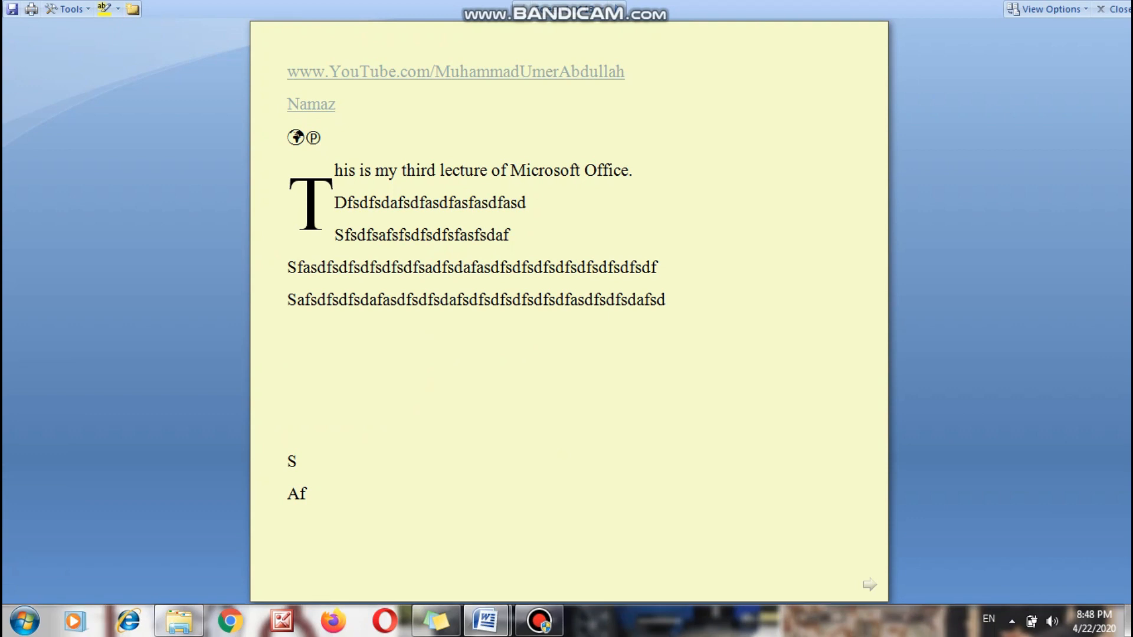
key("Escape")
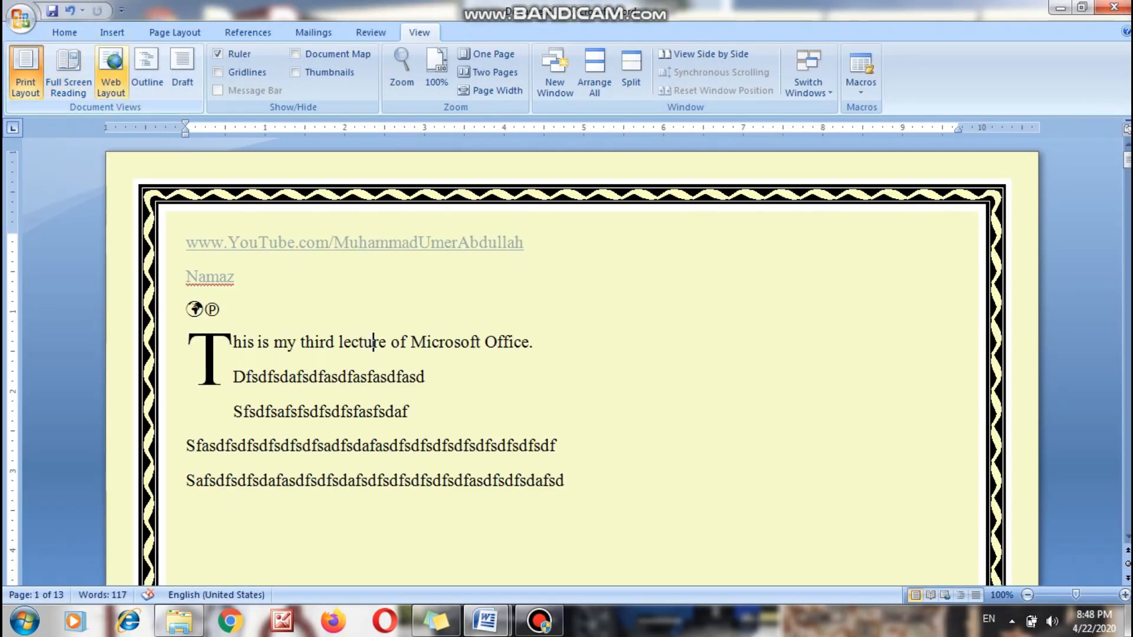
left_click(111, 71)
left_click(146, 72)
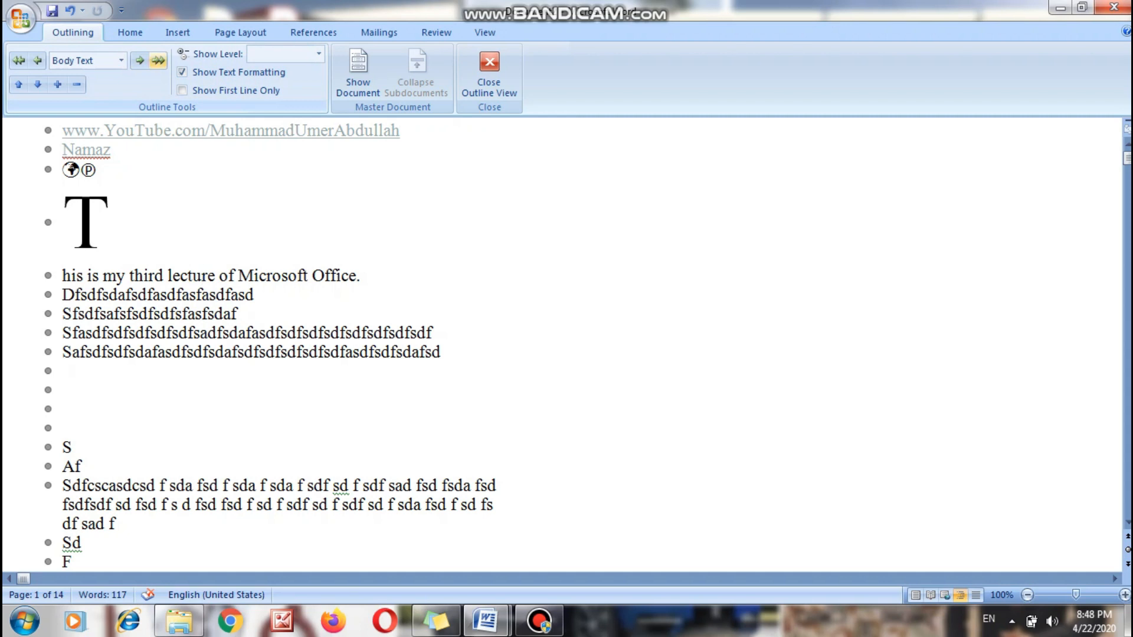
key("alt+w")
key("ctrl+alt+p")
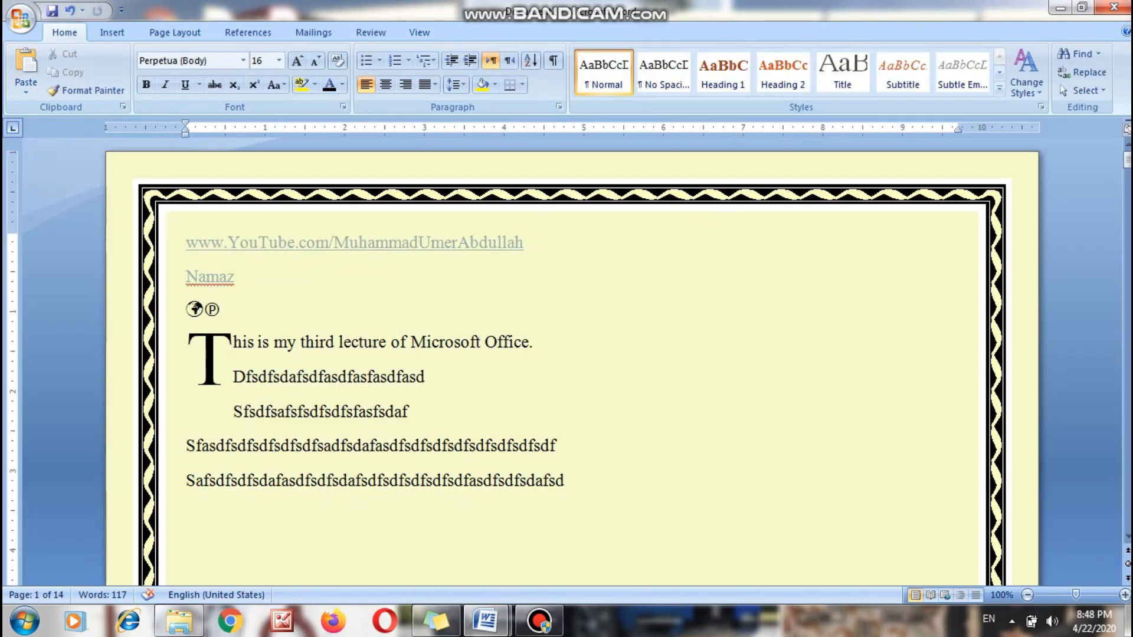
Step: Switch the ruler display on and off repeatedly, leaving the ruler hidden
key("alt+w")
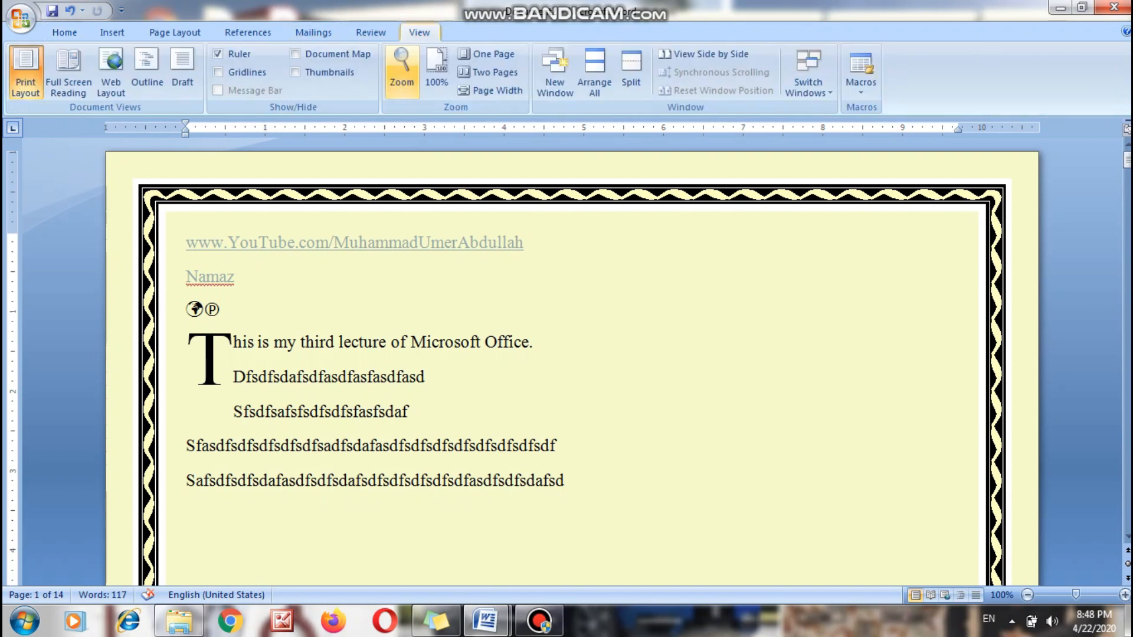
key("r")
key("alt+w")
key("r")
key("alt+w")
key("r")
key("alt+w")
key("r")
key("alt+w")
key("r")
key("alt+w")
key("r")
key("alt+w")
key("r")
key("alt+w")
key("r")
key("alt+w")
key("r")
key("alt+w")
key("r")
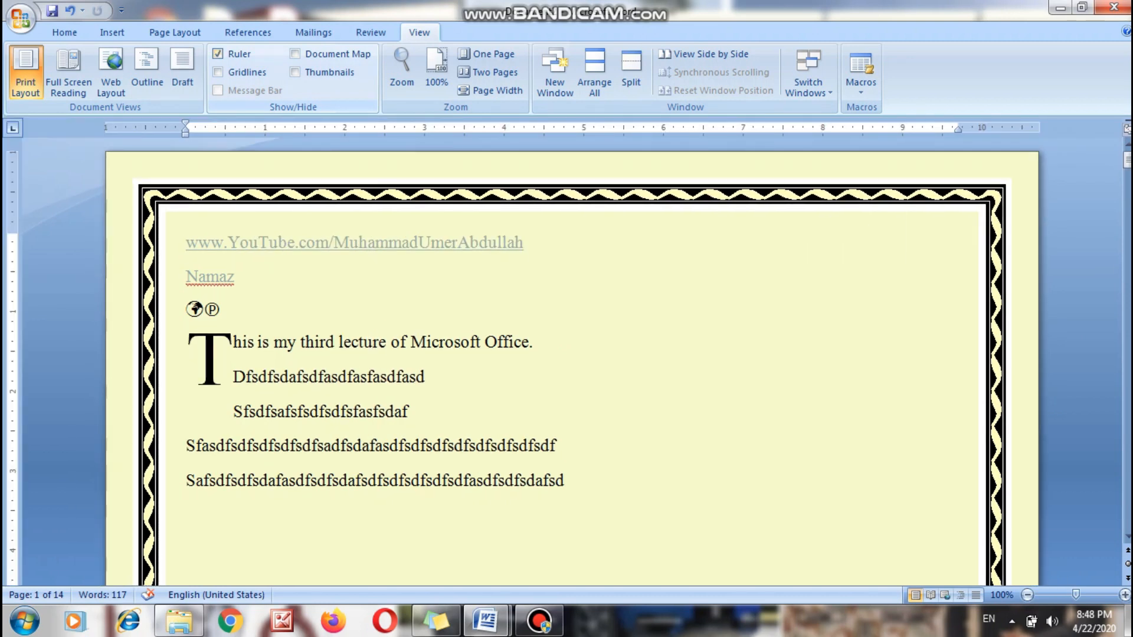
key("alt+w")
key("r")
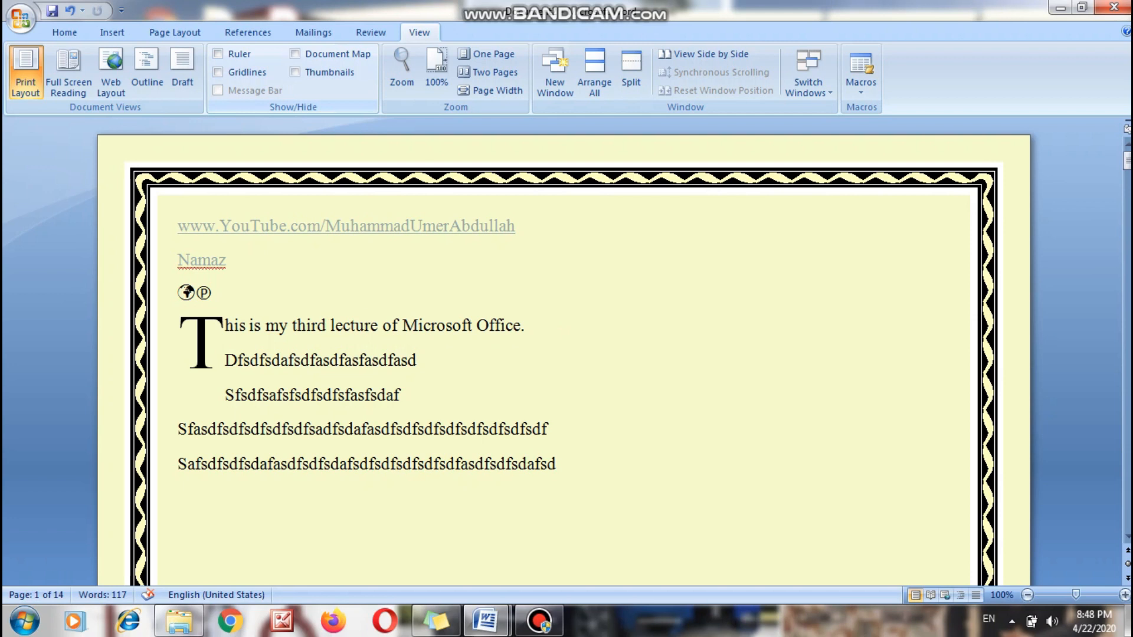
Step: Compare the 75% and 200% zoom presets, and set the document zoom to 75%
key("alt+w")
key("q")
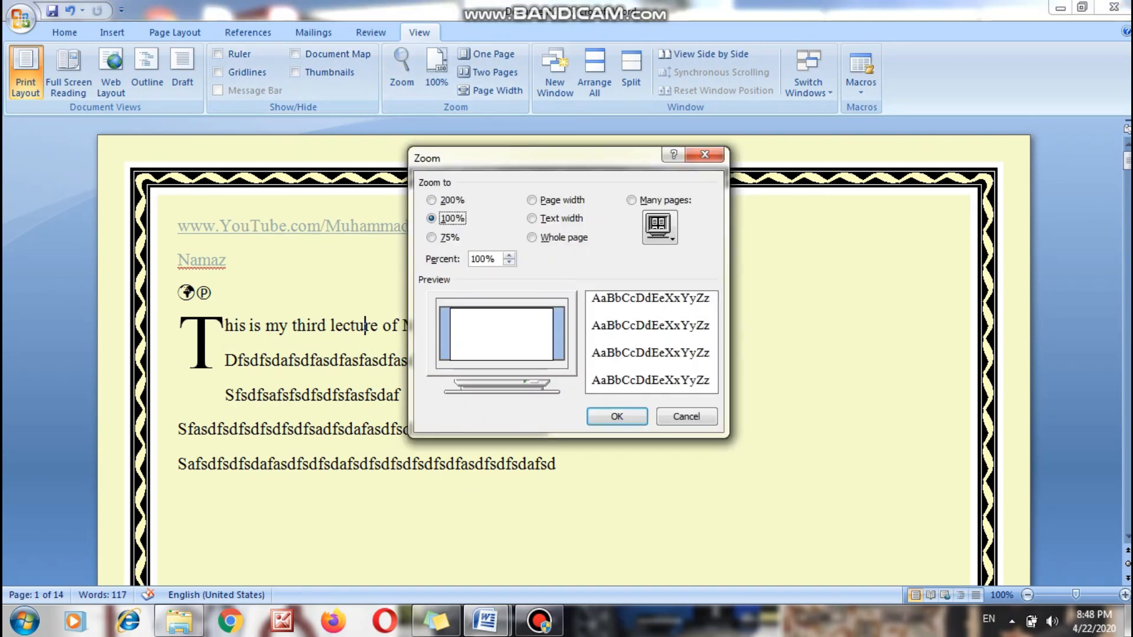
left_click(432, 237)
left_click(447, 200)
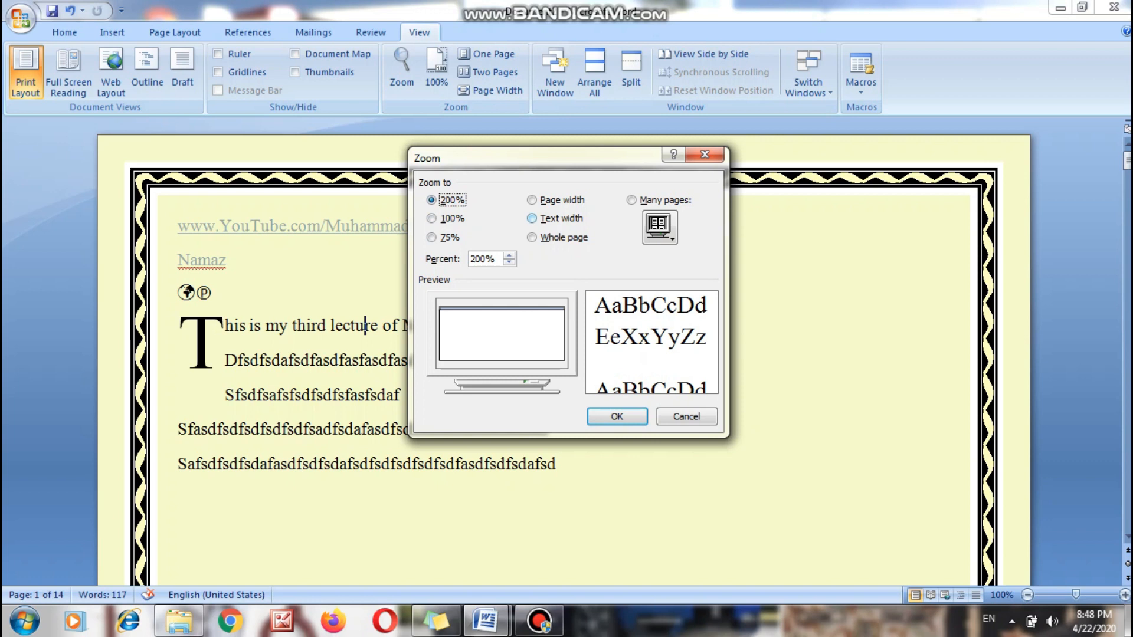
key("Down")
key("Down")
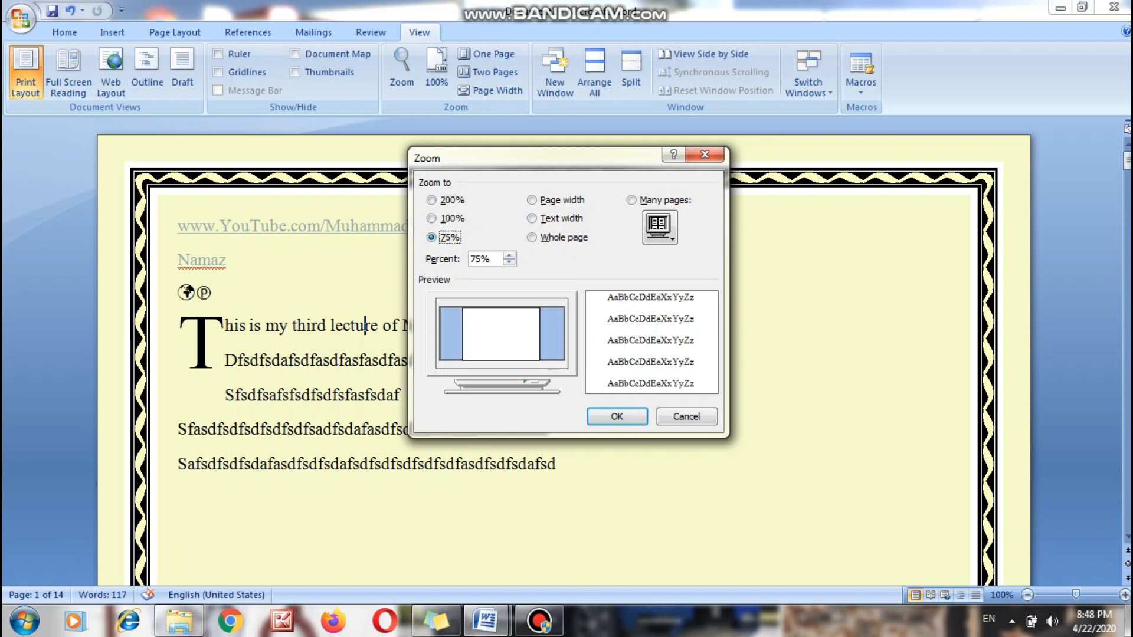
left_click(617, 417)
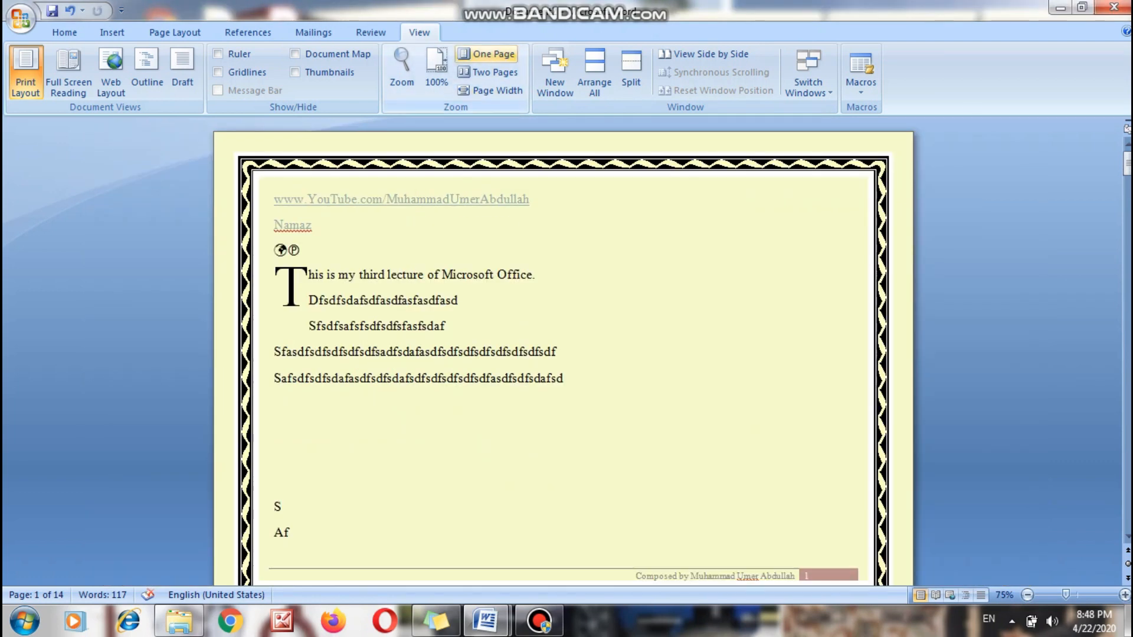
Step: Try the Two Pages and Page Width zoom options, and leave the document fitted to one page
left_click(488, 53)
left_click(488, 72)
left_click(489, 90)
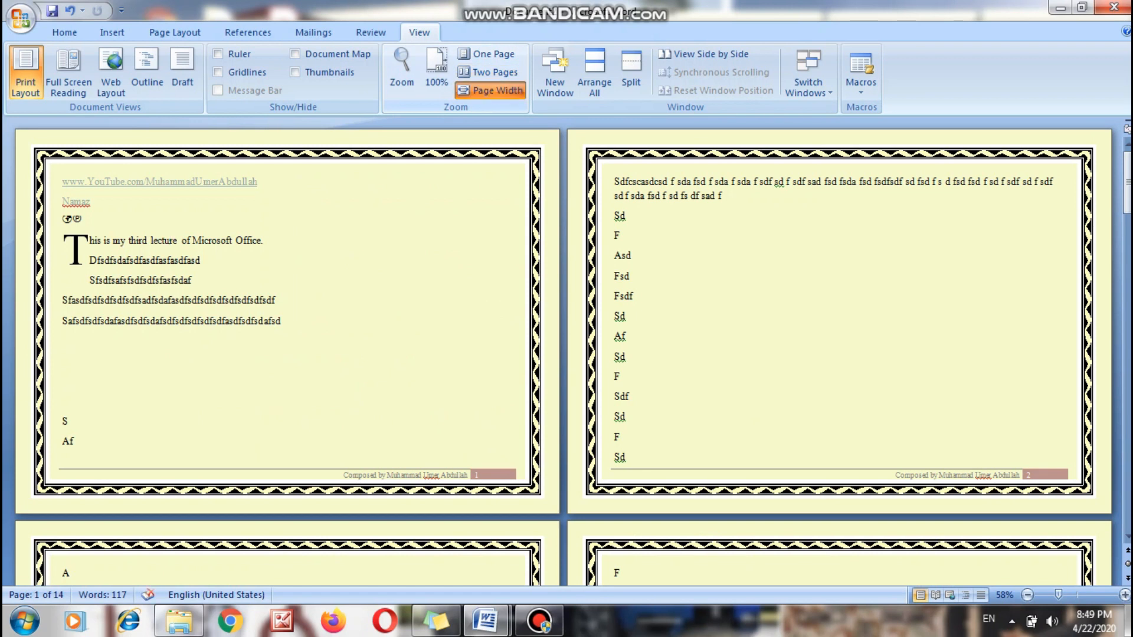
left_click(488, 72)
left_click(487, 54)
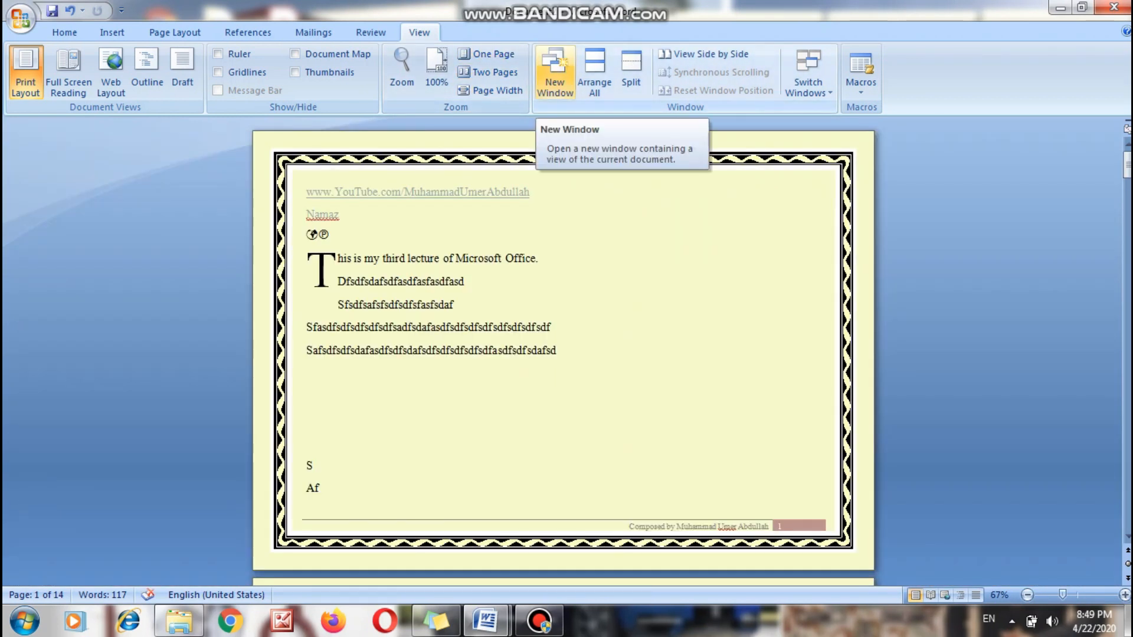
Step: Arrange all open documents on screen together, and scroll down in both the lecture document and the certificate
left_click(594, 73)
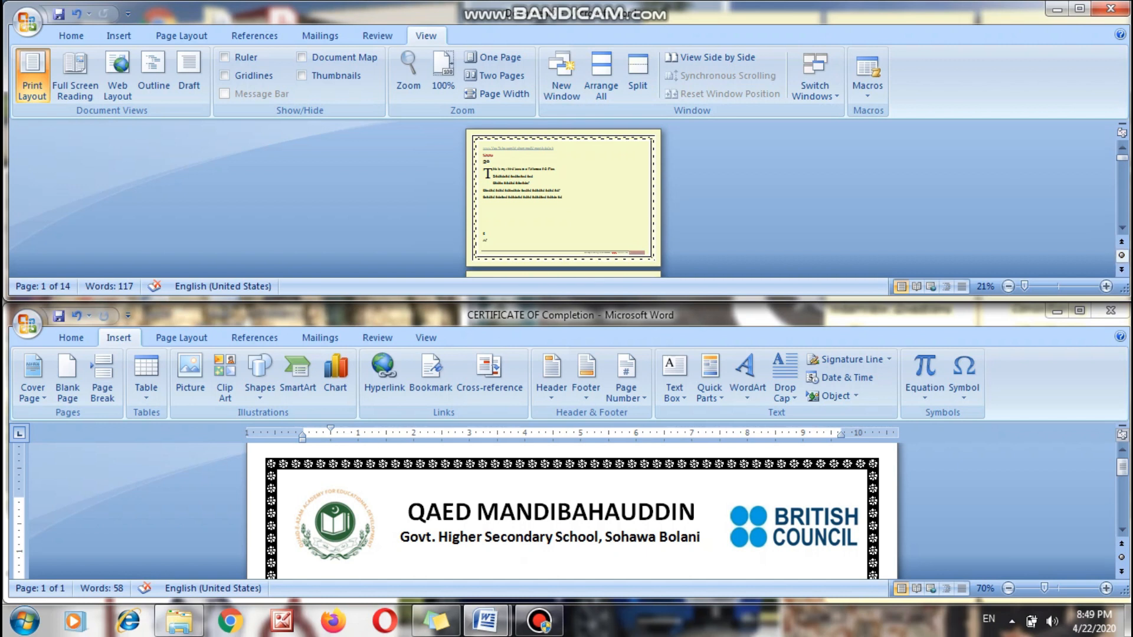
left_click(1122, 228)
left_click(1122, 227)
left_click(1121, 228)
left_click(1122, 228)
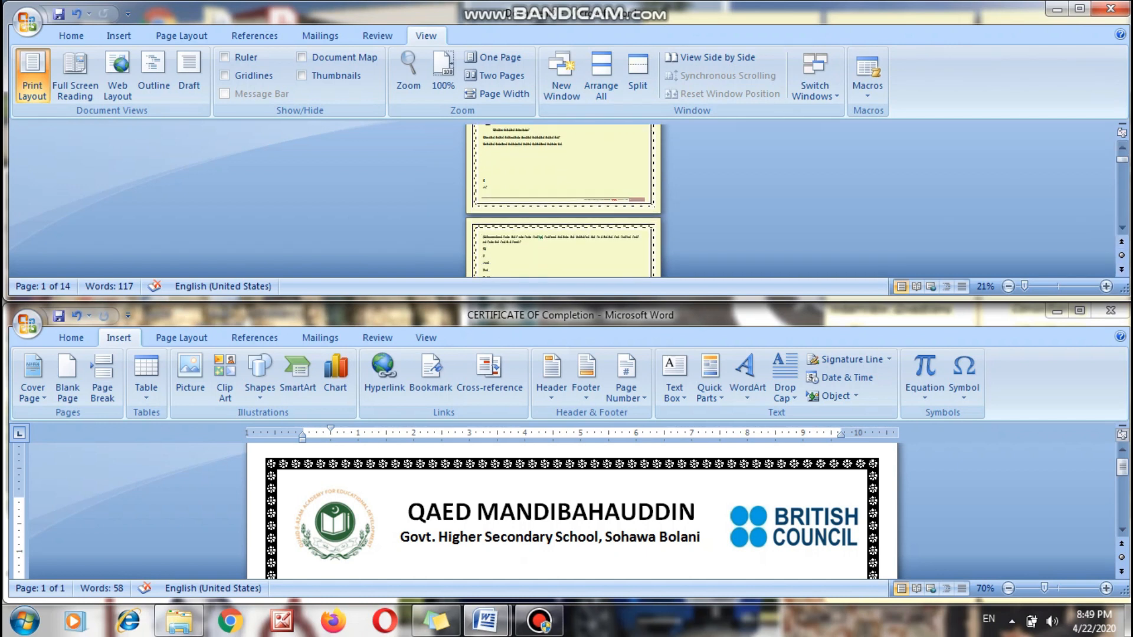
left_click(1122, 530)
left_click(1121, 530)
left_click(1121, 529)
left_click(1122, 530)
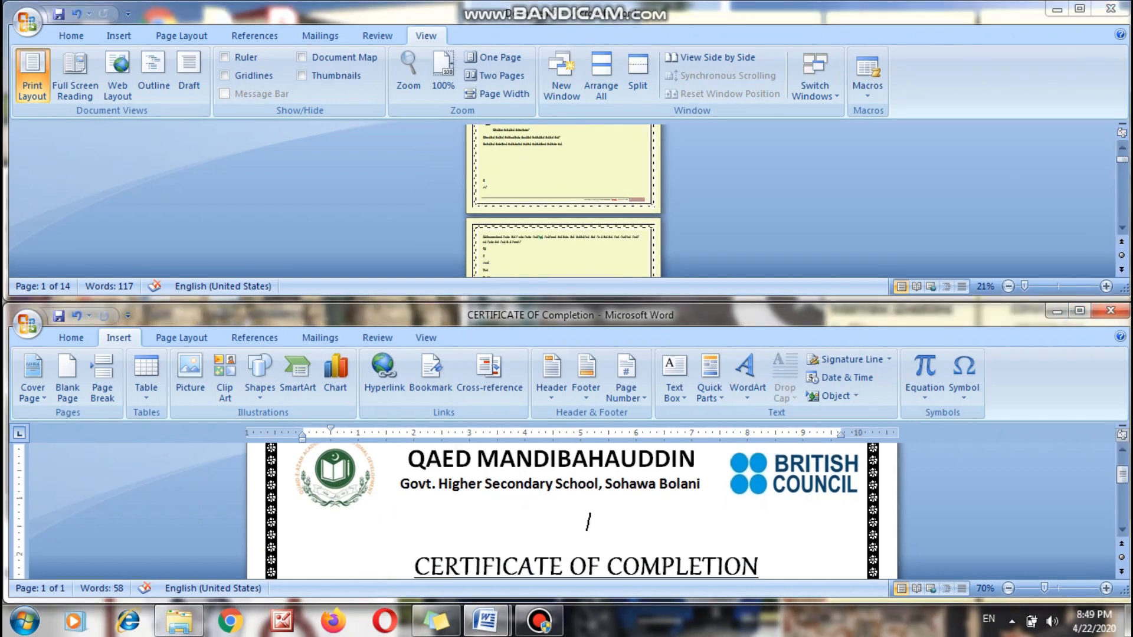
Step: Zoom the lecture document to 80%, and split its window into two panes just below the drop-cap line
left_click(444, 248)
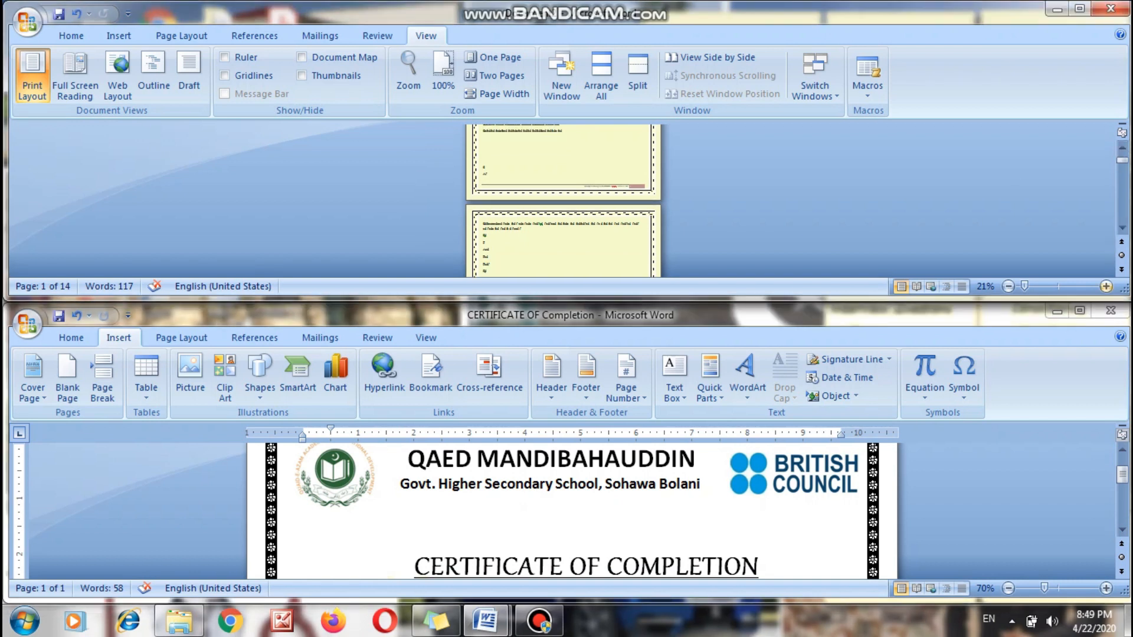
scroll(443, 248, "up", 4)
scroll(444, 248, "up", 2)
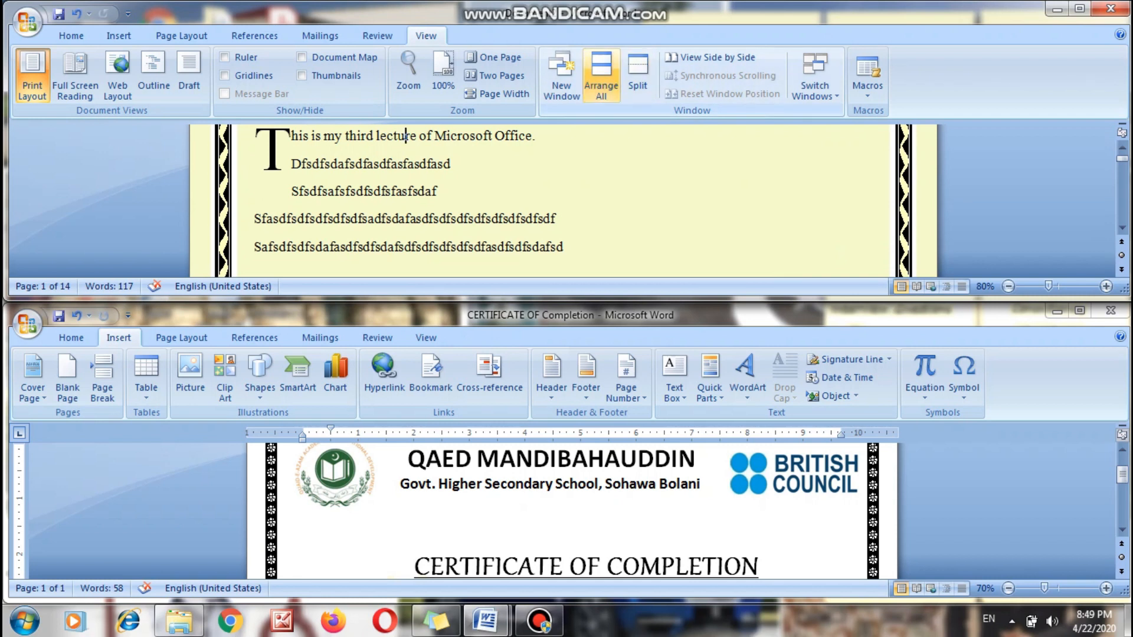
left_click(637, 74)
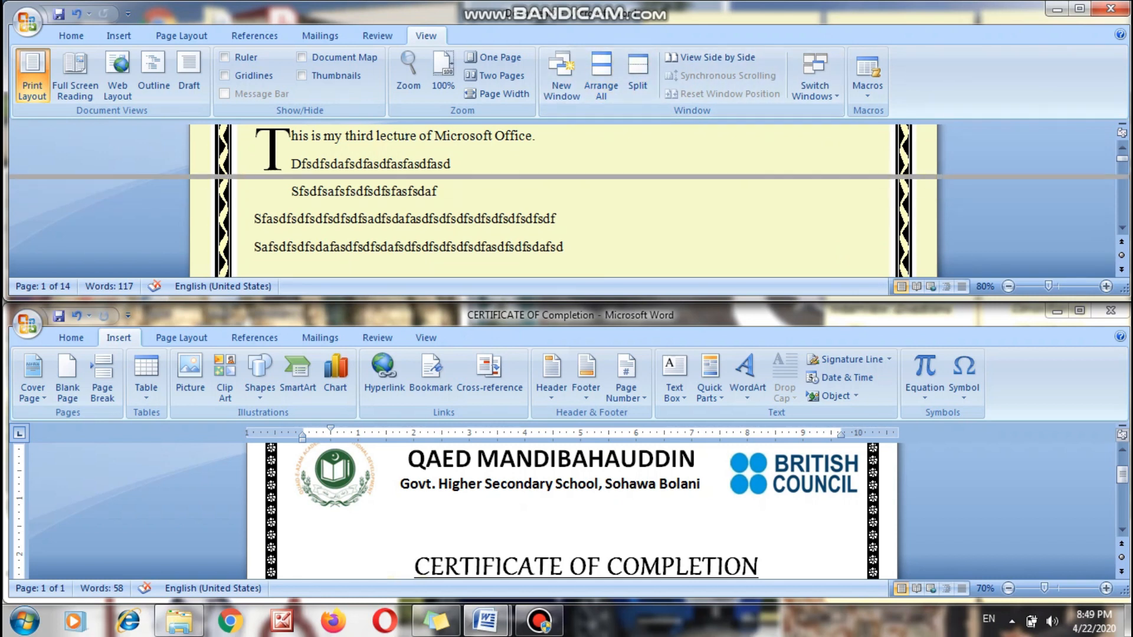
left_click(637, 170)
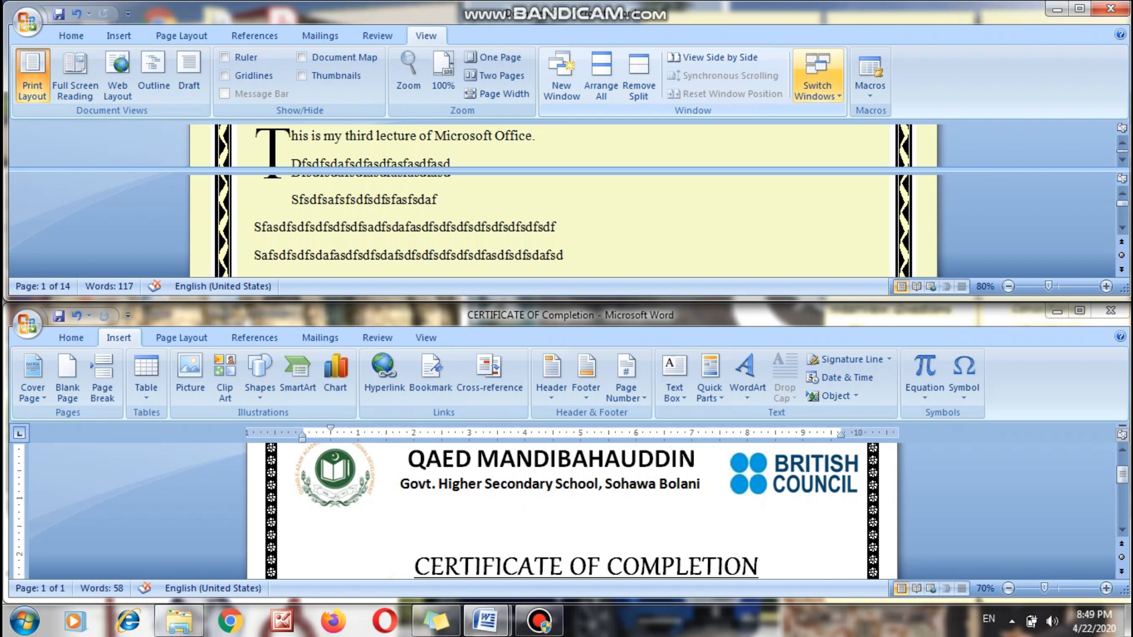
Step: Switch to the CERTIFICATE OF Completion document, maximize its window, and bring the whole certificate into view
left_click(817, 88)
left_click(862, 111)
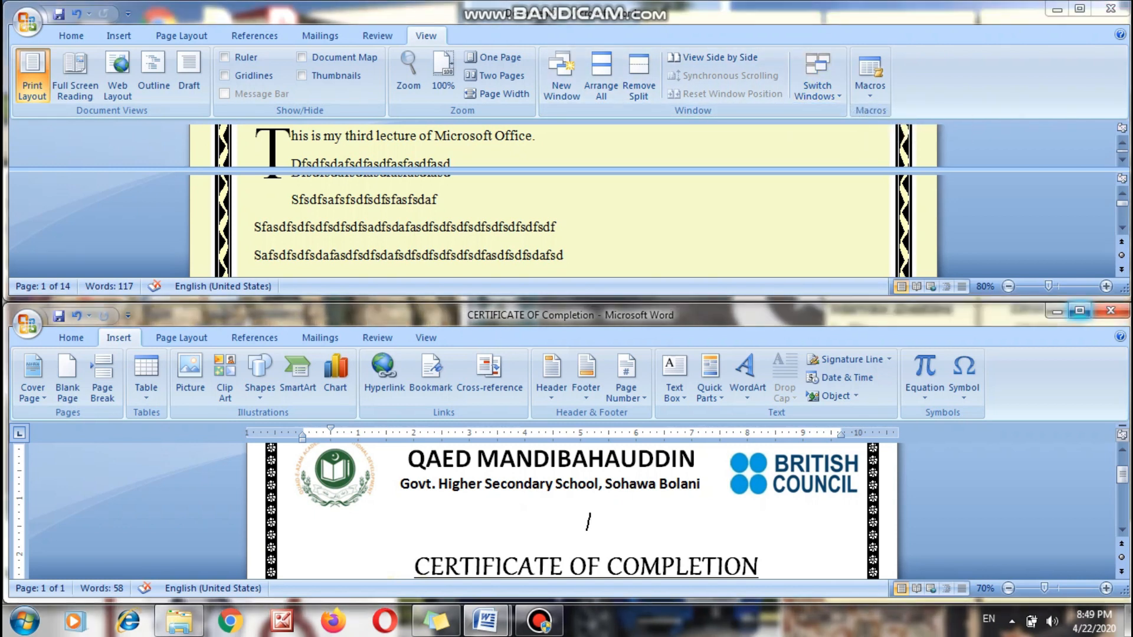
left_click(1080, 311)
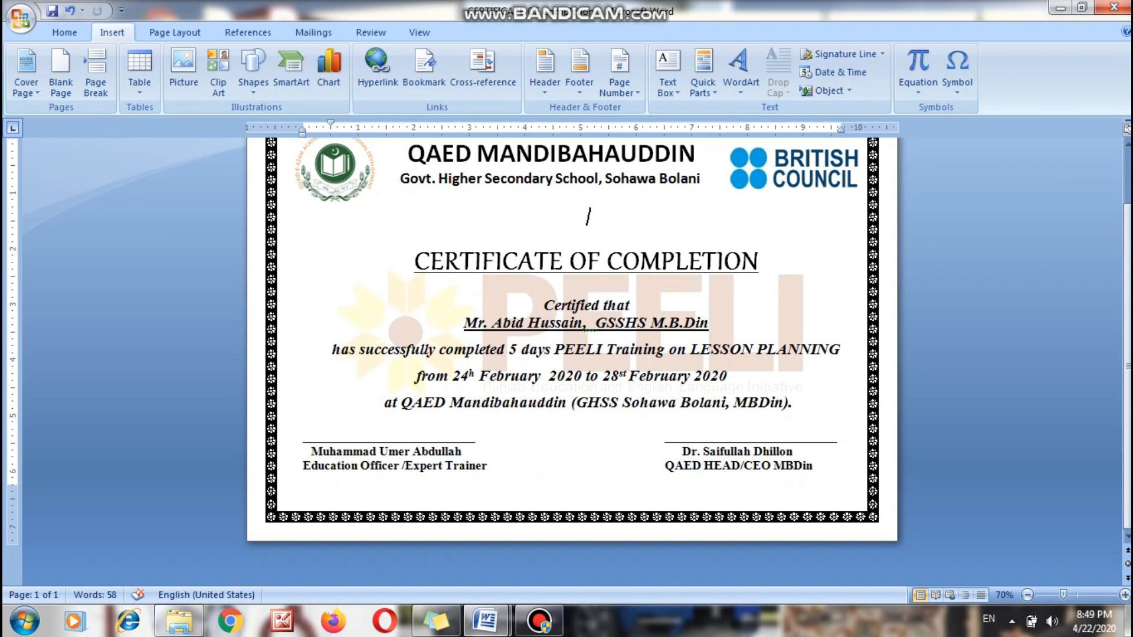
scroll(588, 216, "up", 2)
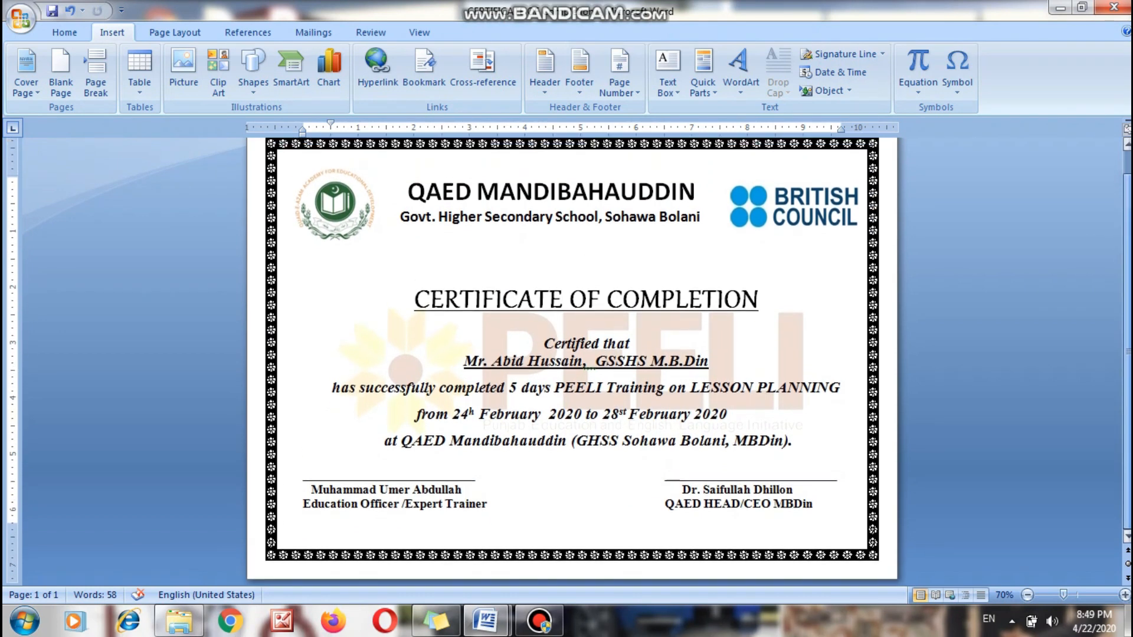
scroll(588, 265, "up", 1)
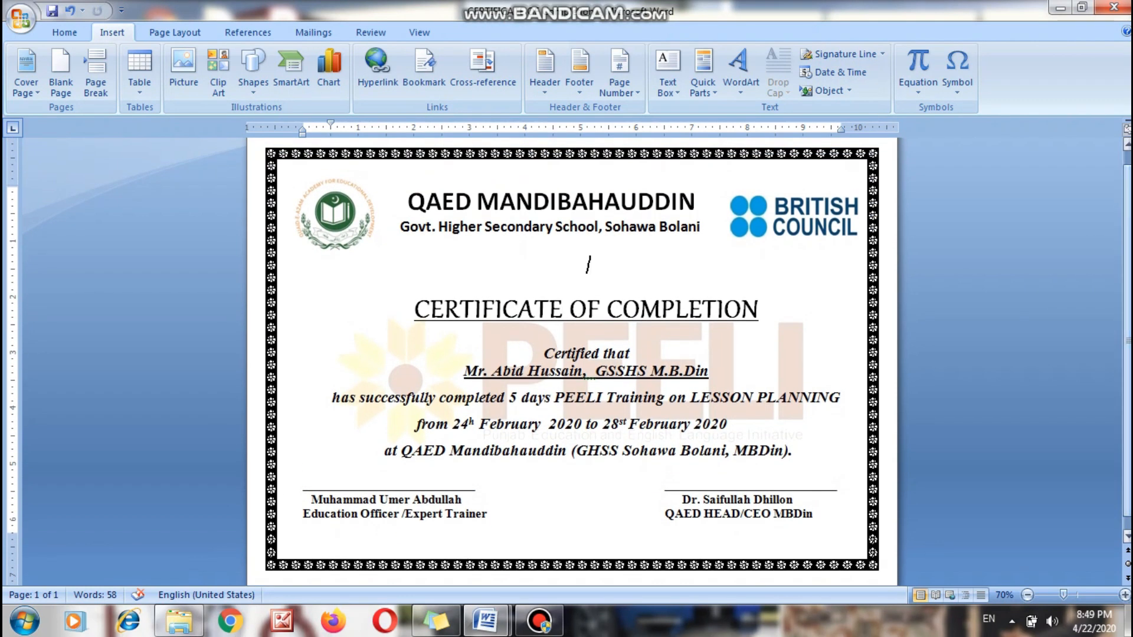
Step: Select the faded PEELI picture behind the certificate text, and look at the Insert Picture dialog without inserting a file
left_click(569, 379)
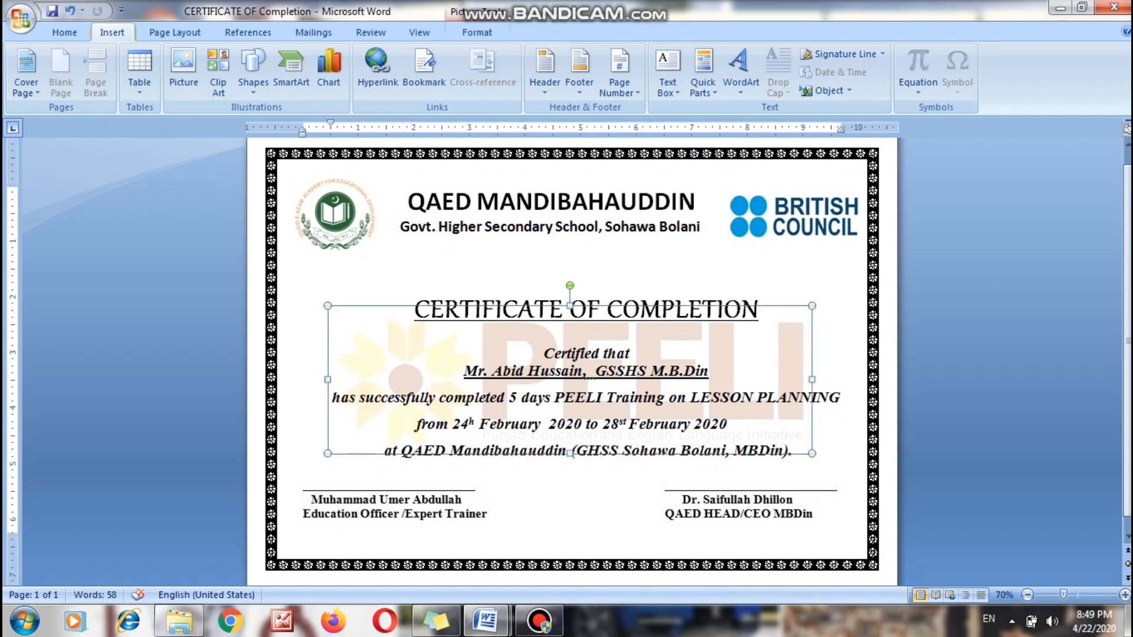
left_click(64, 32)
left_click(112, 32)
left_click(184, 71)
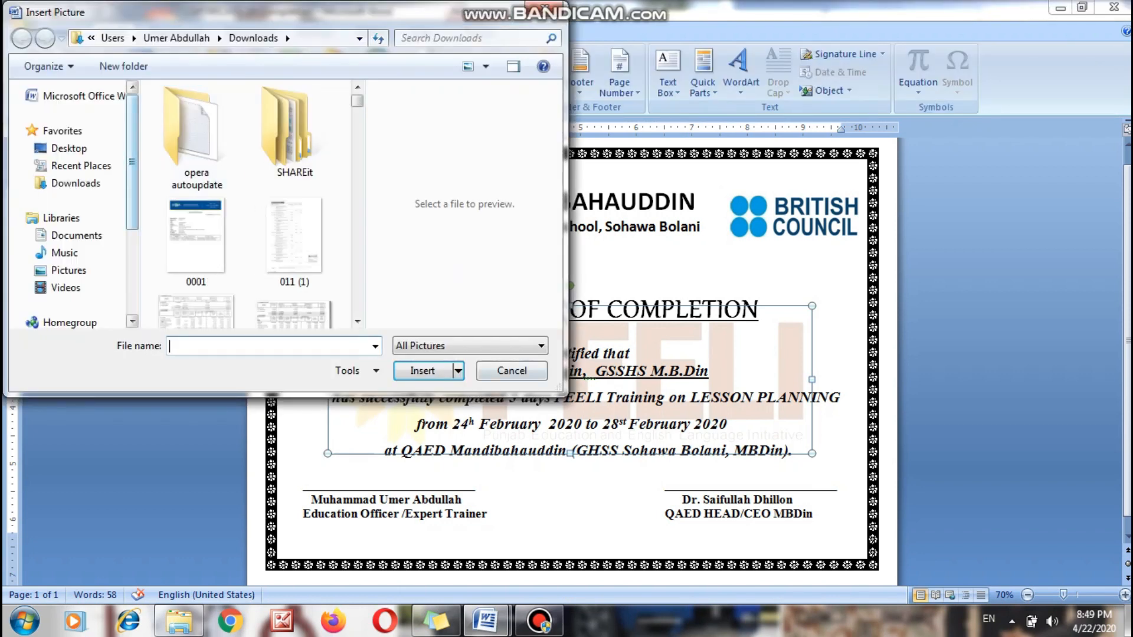
left_click(445, 366)
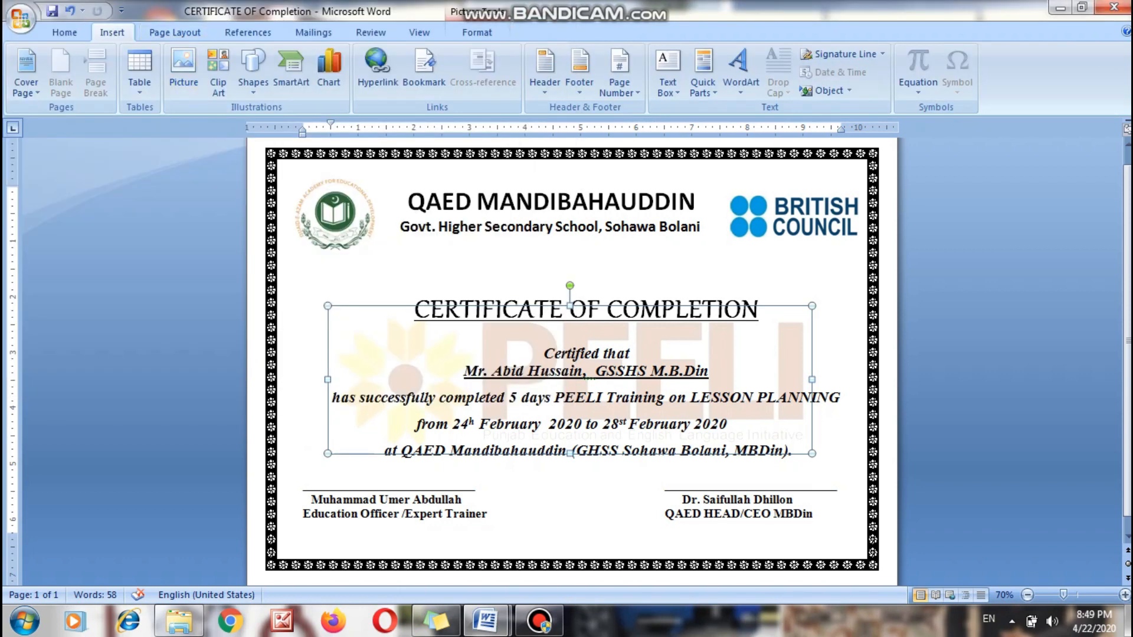
Step: Recolor the selected PEELI picture with the Washout color mode so it serves as a faint background
left_click(477, 32)
left_click(44, 91)
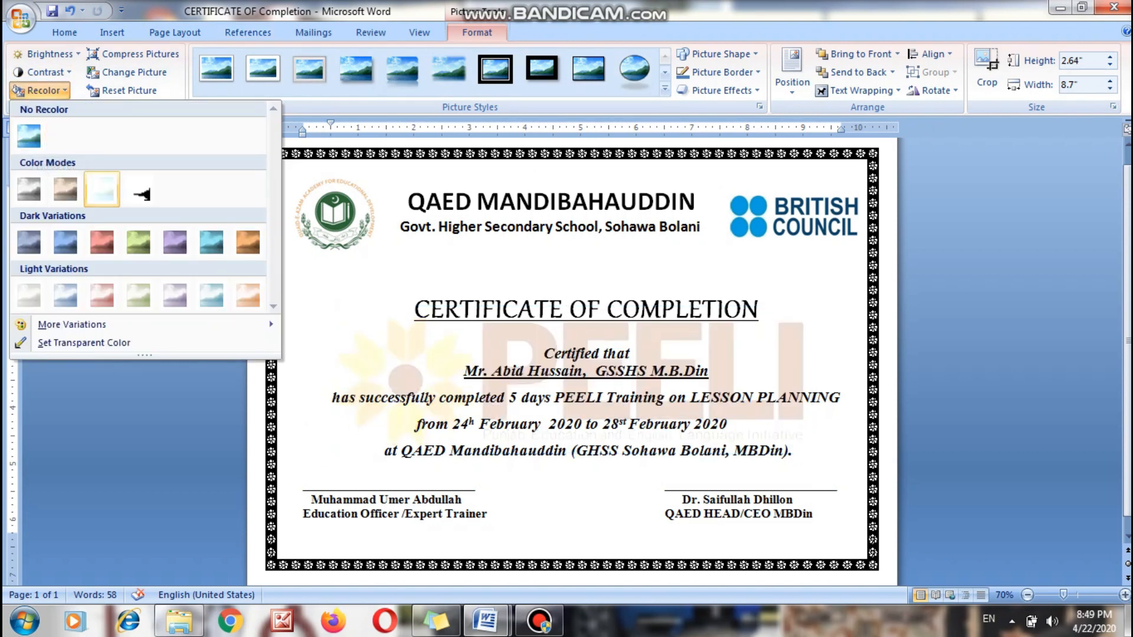
left_click(101, 187)
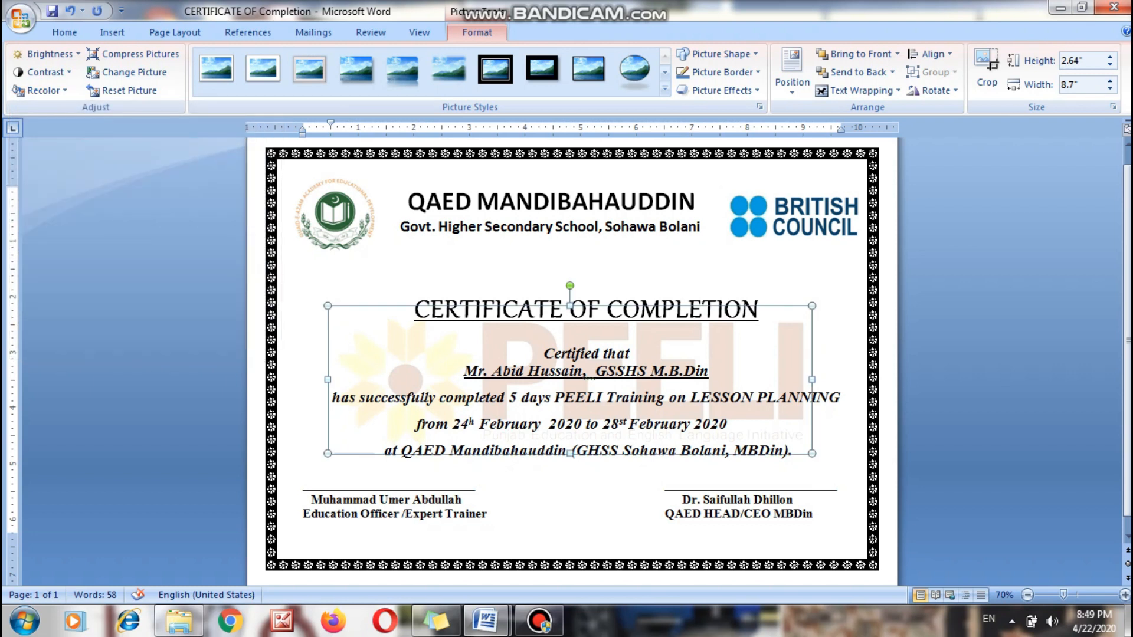
Step: Enlarge the round green academy emblem beside the certificate heading slightly by its lower-right corner
left_click(336, 198)
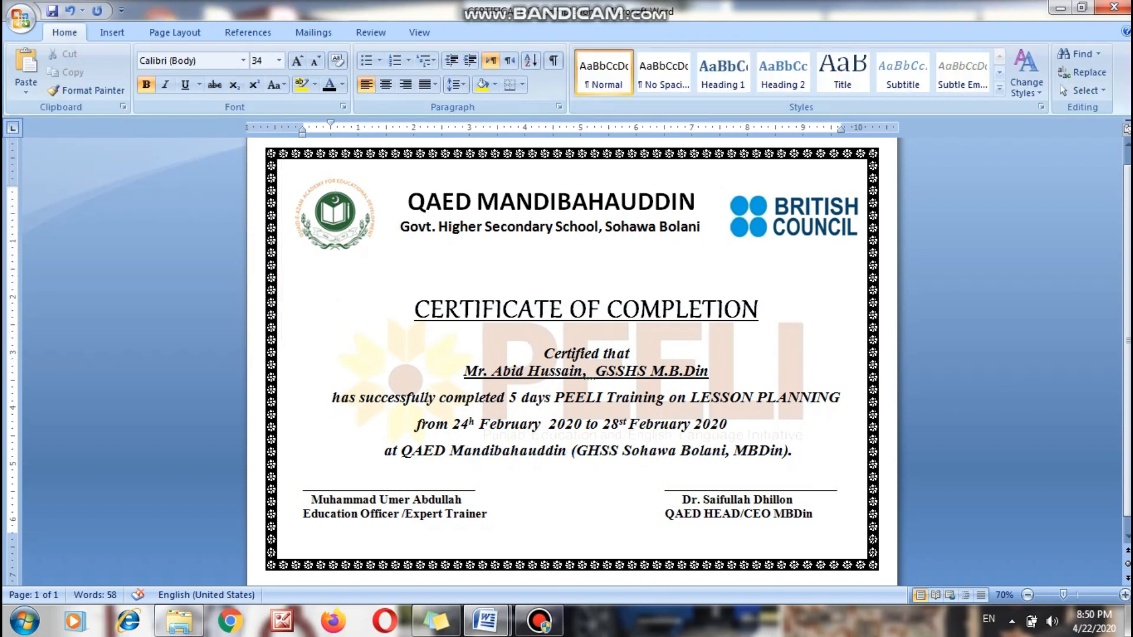
left_click(337, 197)
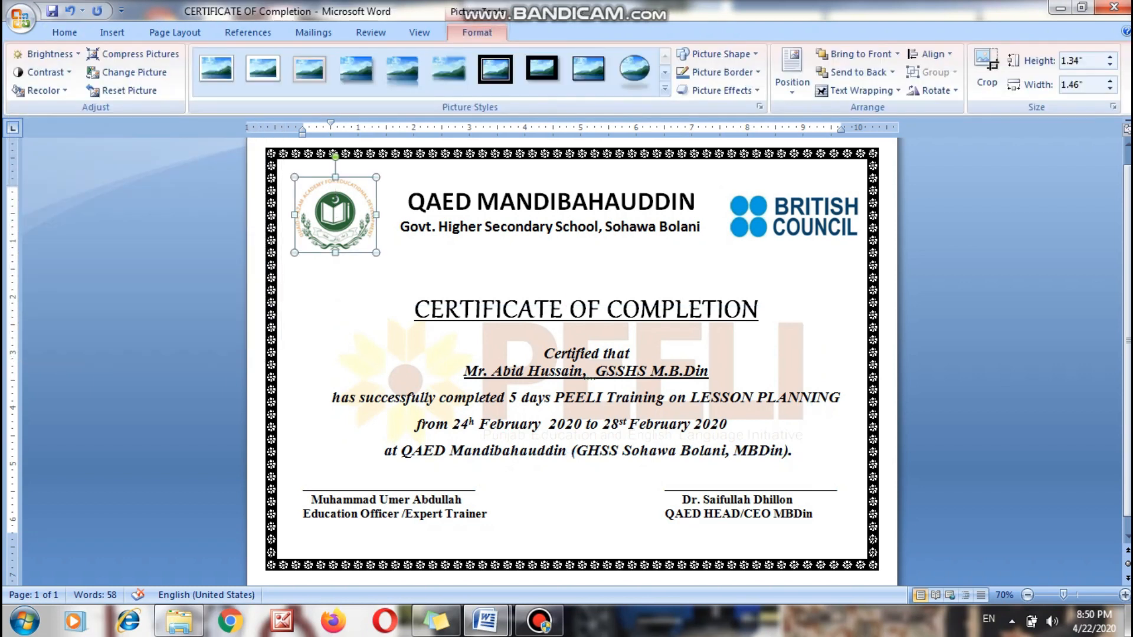
mouse_move(376, 253)
left_mouse_down()
mouse_move(603, 461)
mouse_move(425, 342)
mouse_move(391, 266)
left_mouse_up()
Step: Try the British Council logo at a much larger size, resize it to about 0.99" high by 2.73" wide, and deselect it
left_click(795, 217)
left_click_drag(728, 241, 340, 381)
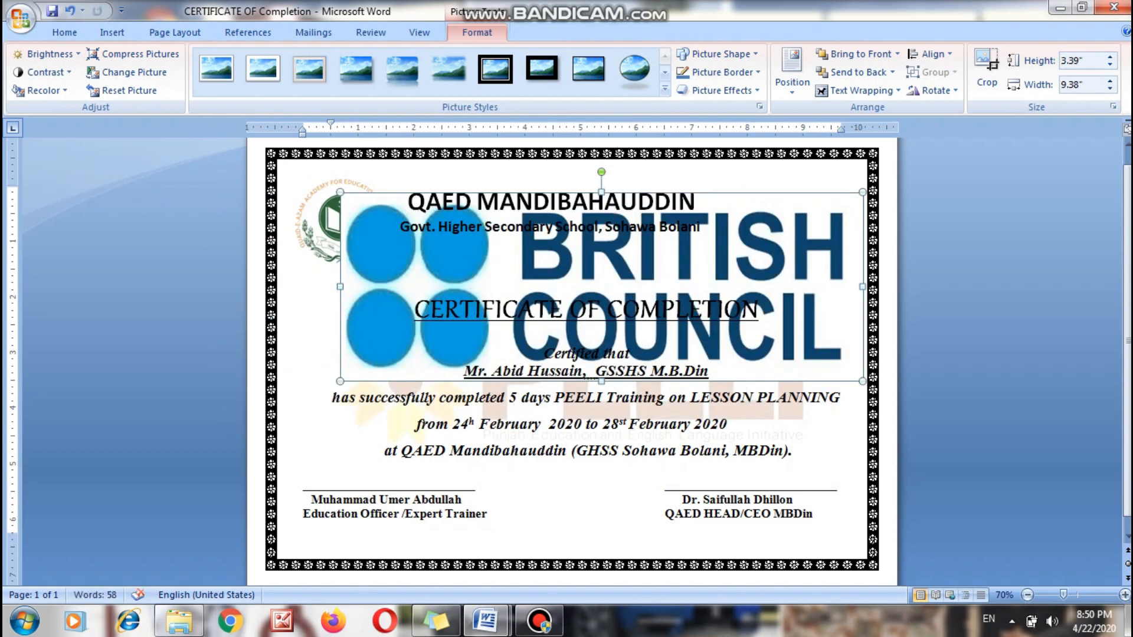
left_click_drag(340, 381, 710, 247)
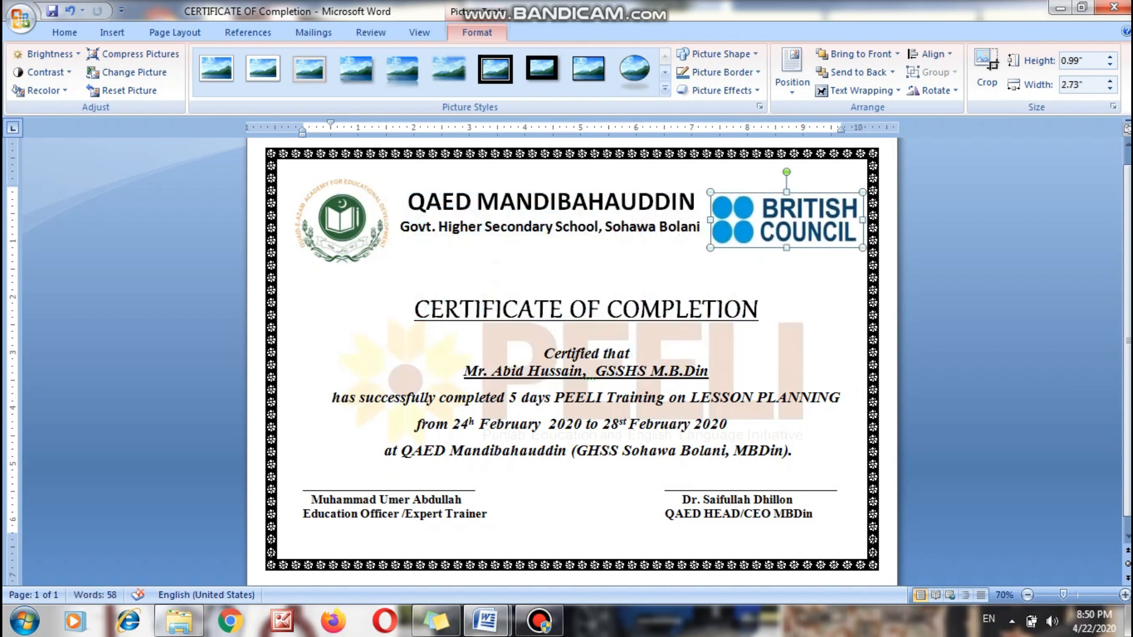
left_click(581, 499)
left_click(578, 451)
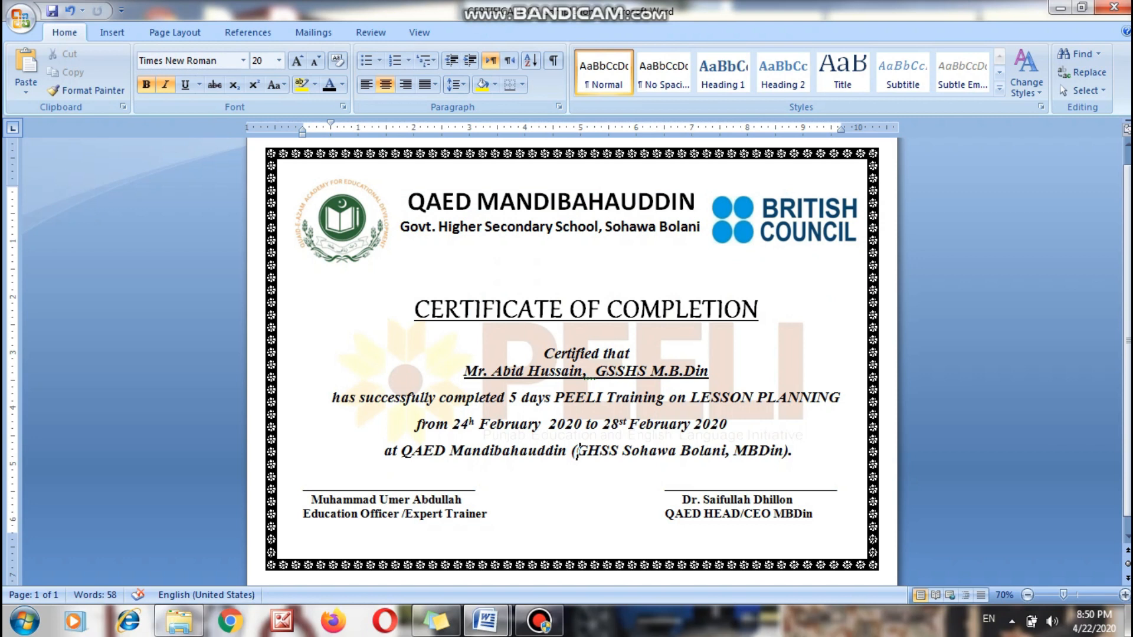